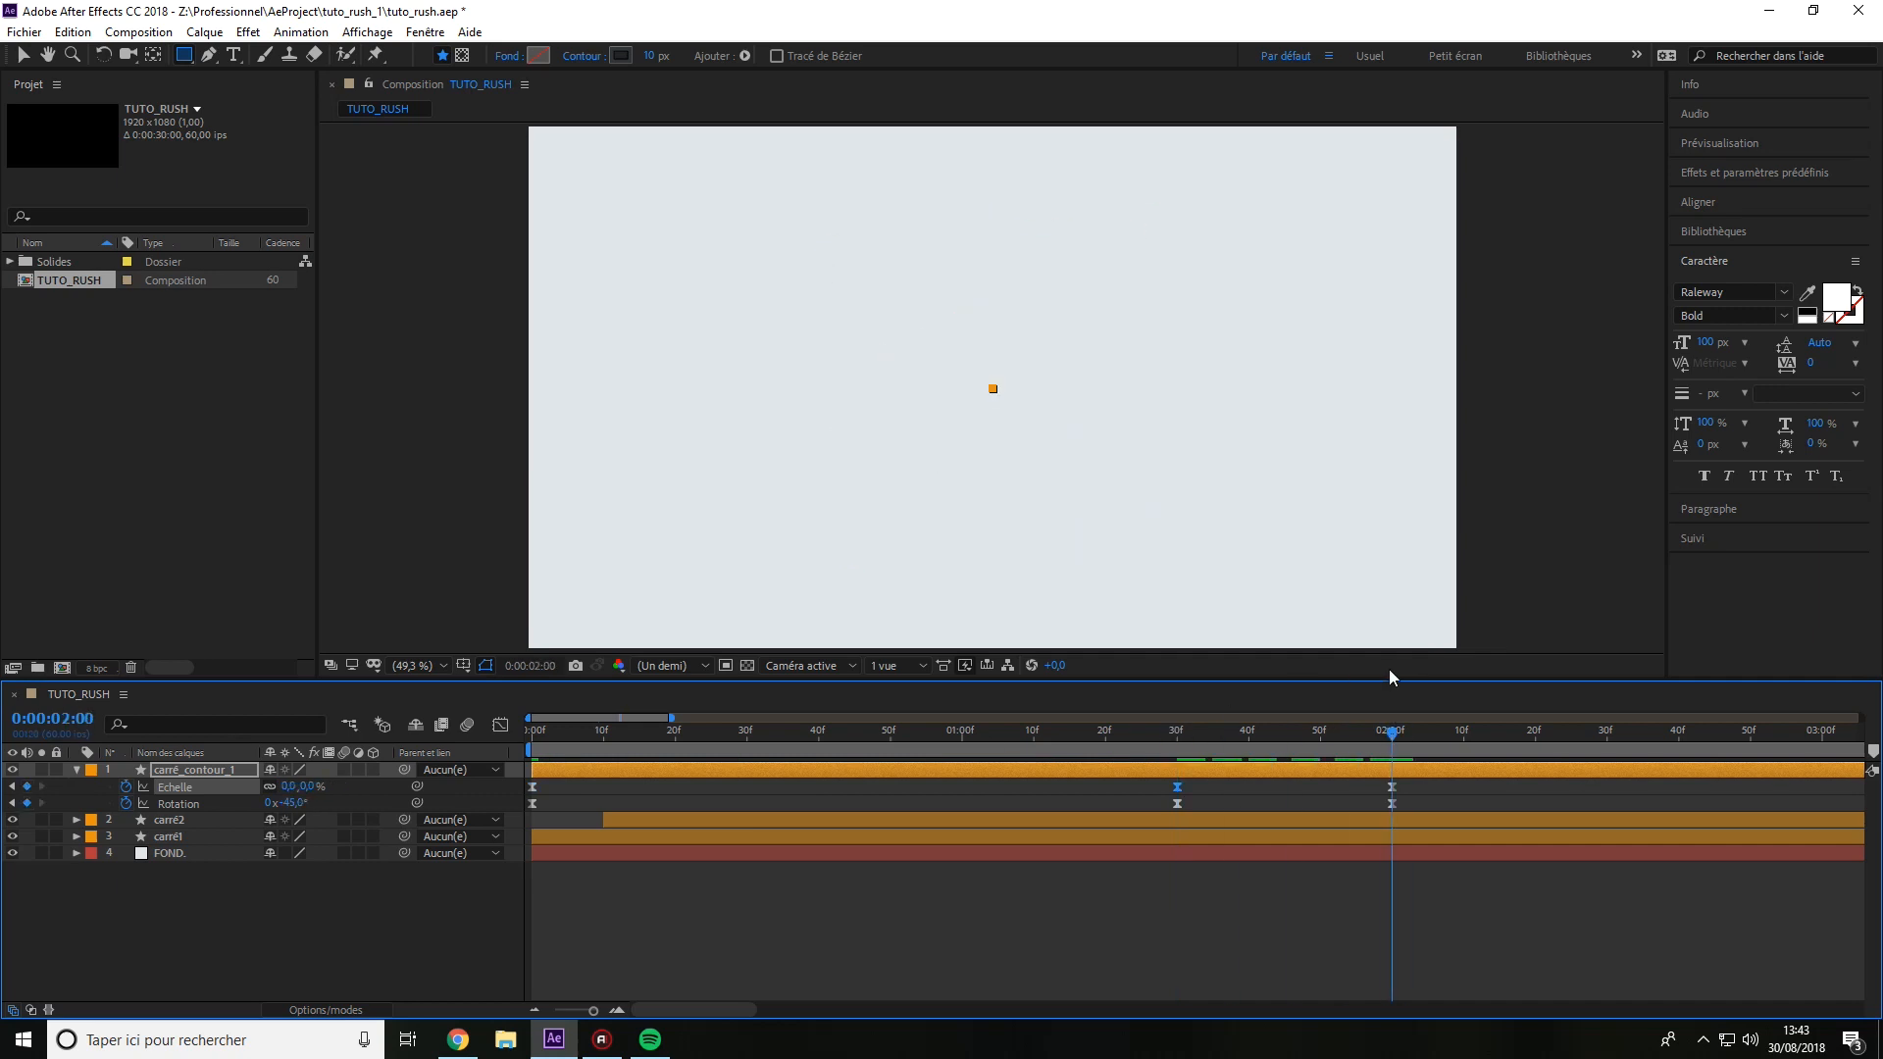
key(F2)
key(ctrl+d)
click(620, 54)
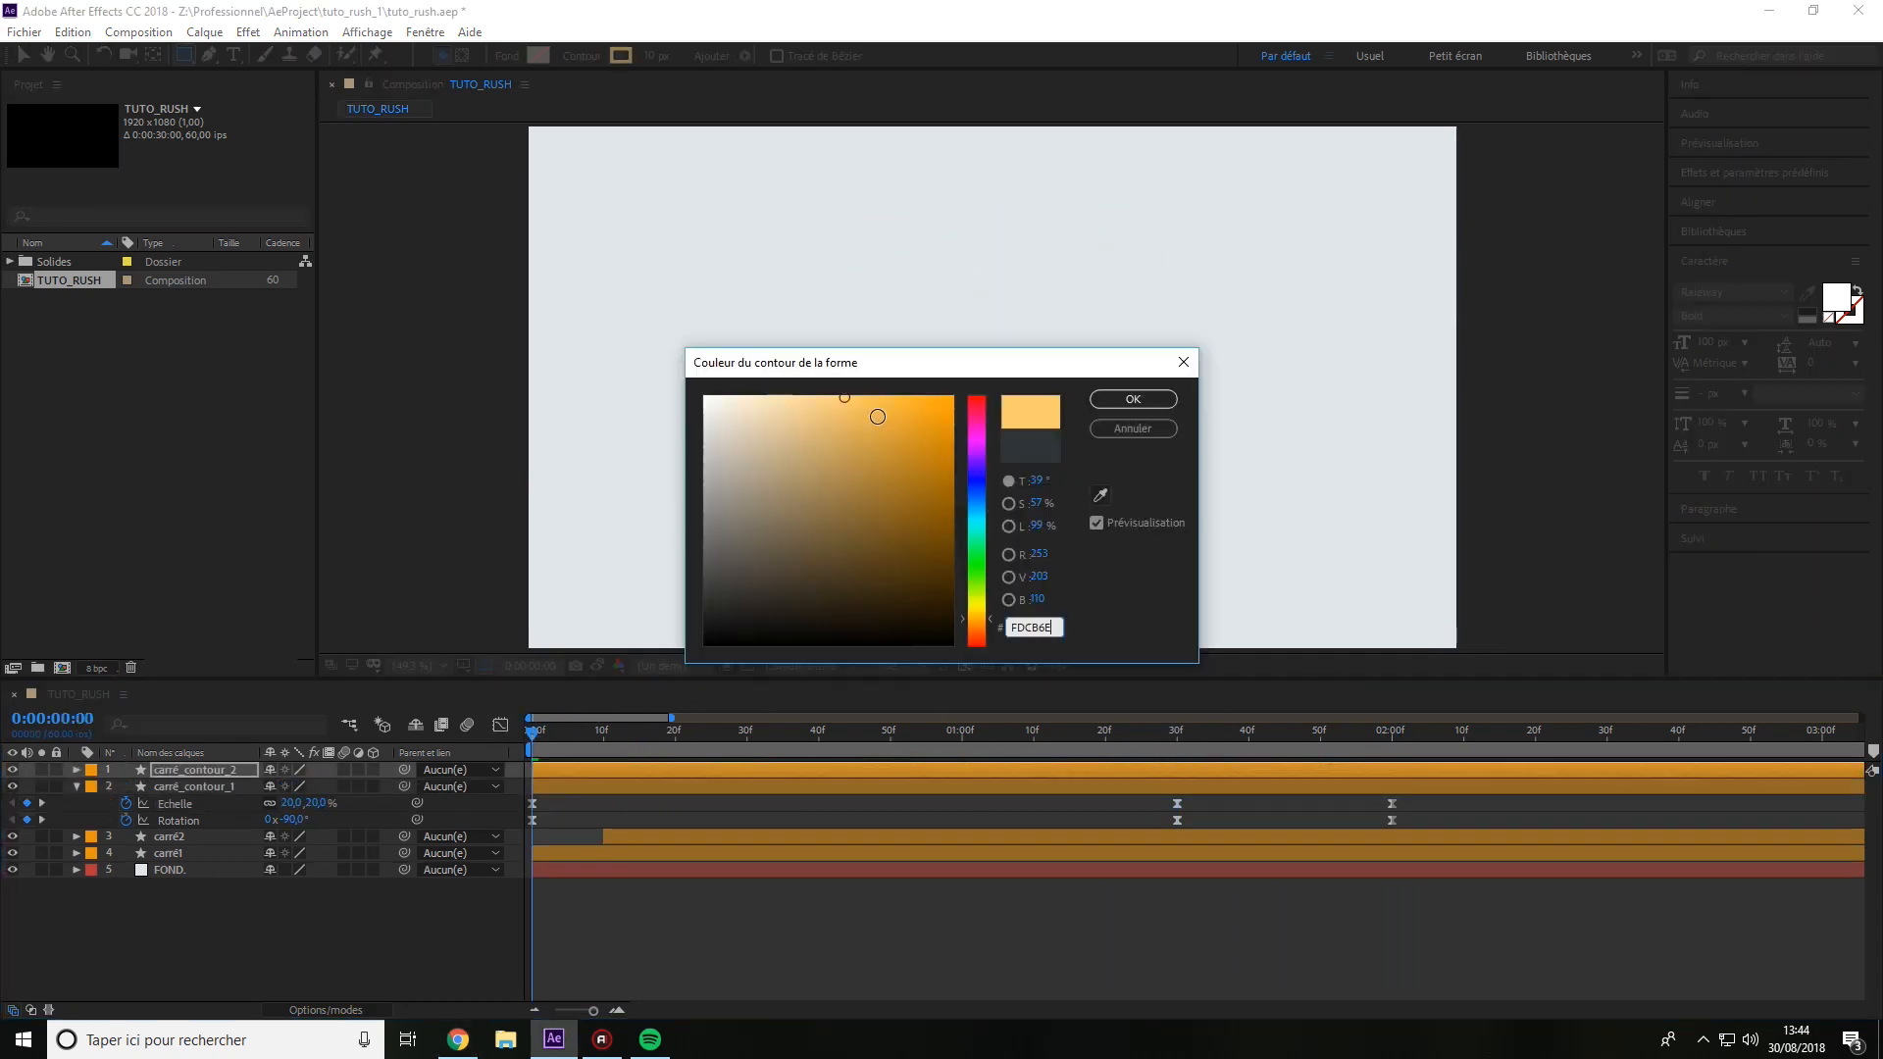
key(Escape)
key(ctrl+z)
Add Trim Paths to carré_contour_1 and start keyframing its Début and Fin values at frame 0.
click(76, 770)
click(382, 786)
click(441, 683)
click(143, 838)
click(142, 853)
key(u)
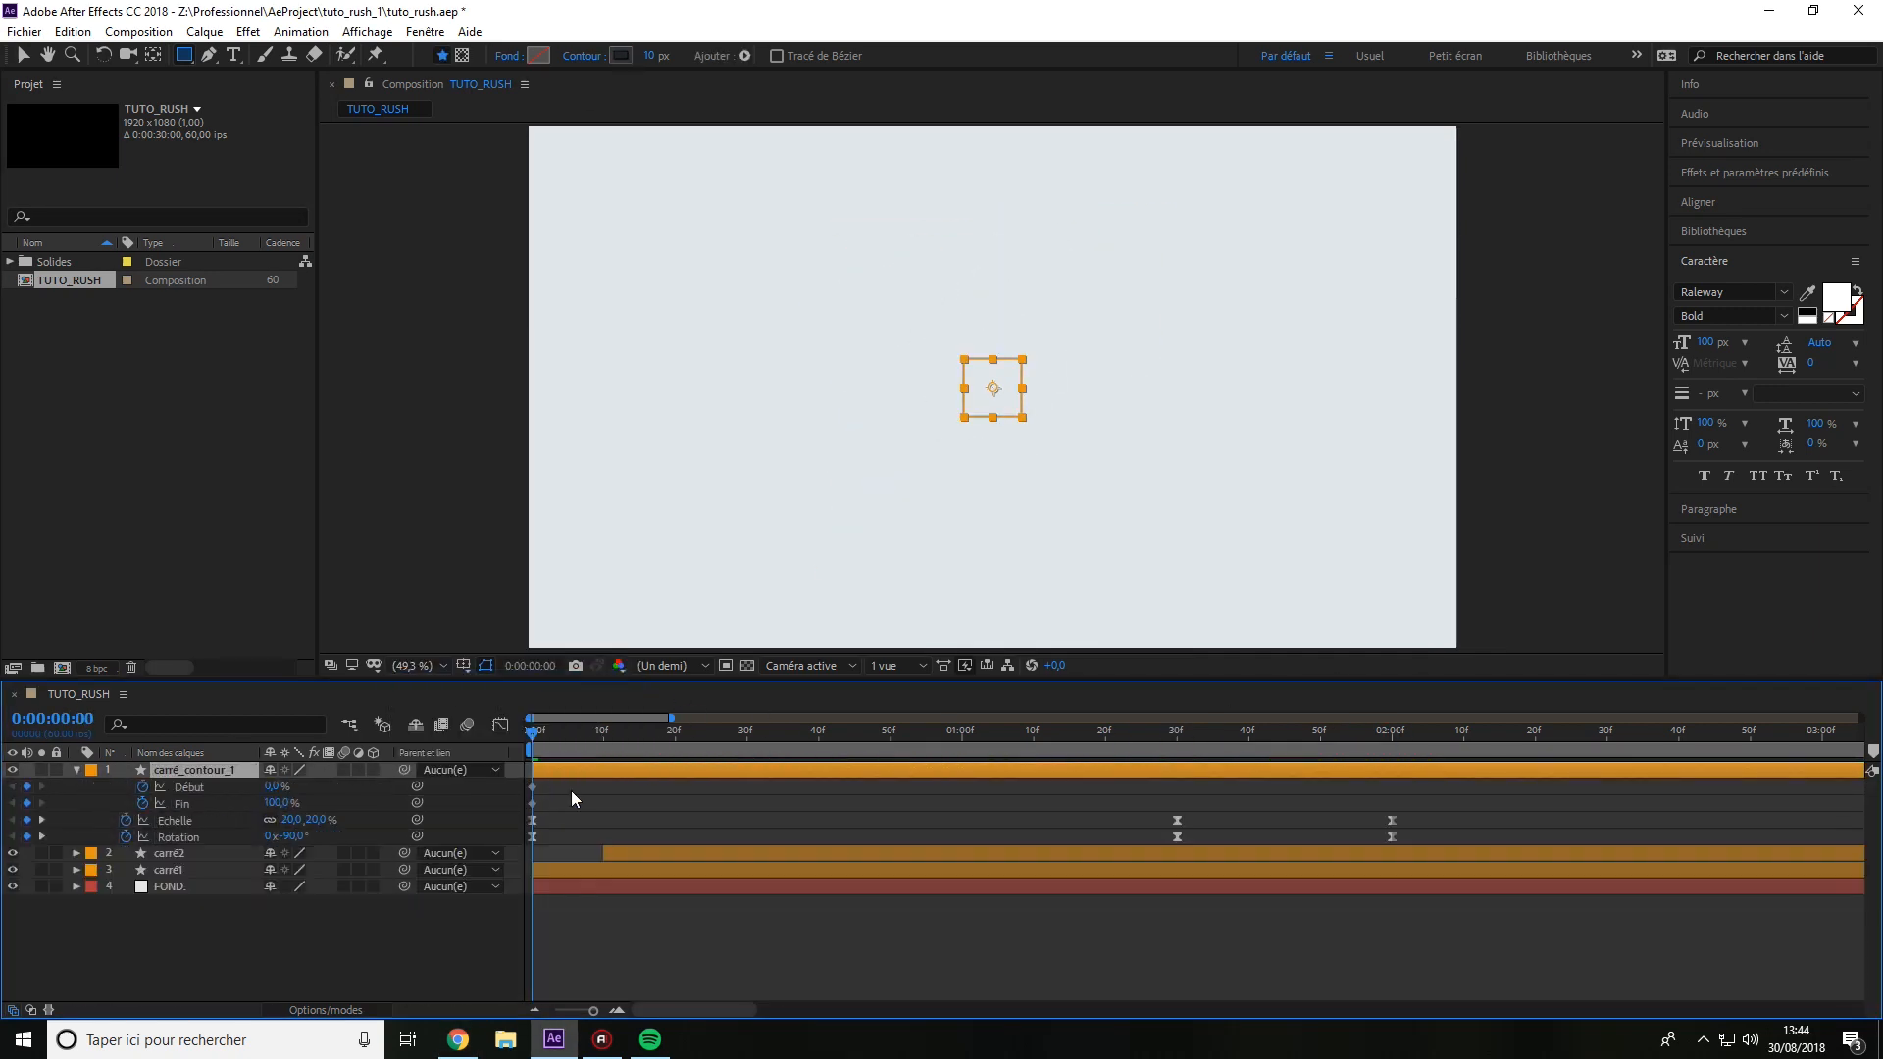
Animate carré_contour_1's trim Fin from 0% to 100% by frame 40 and Début from frame 30 to 1:00, checking the speed curve.
click(572, 795)
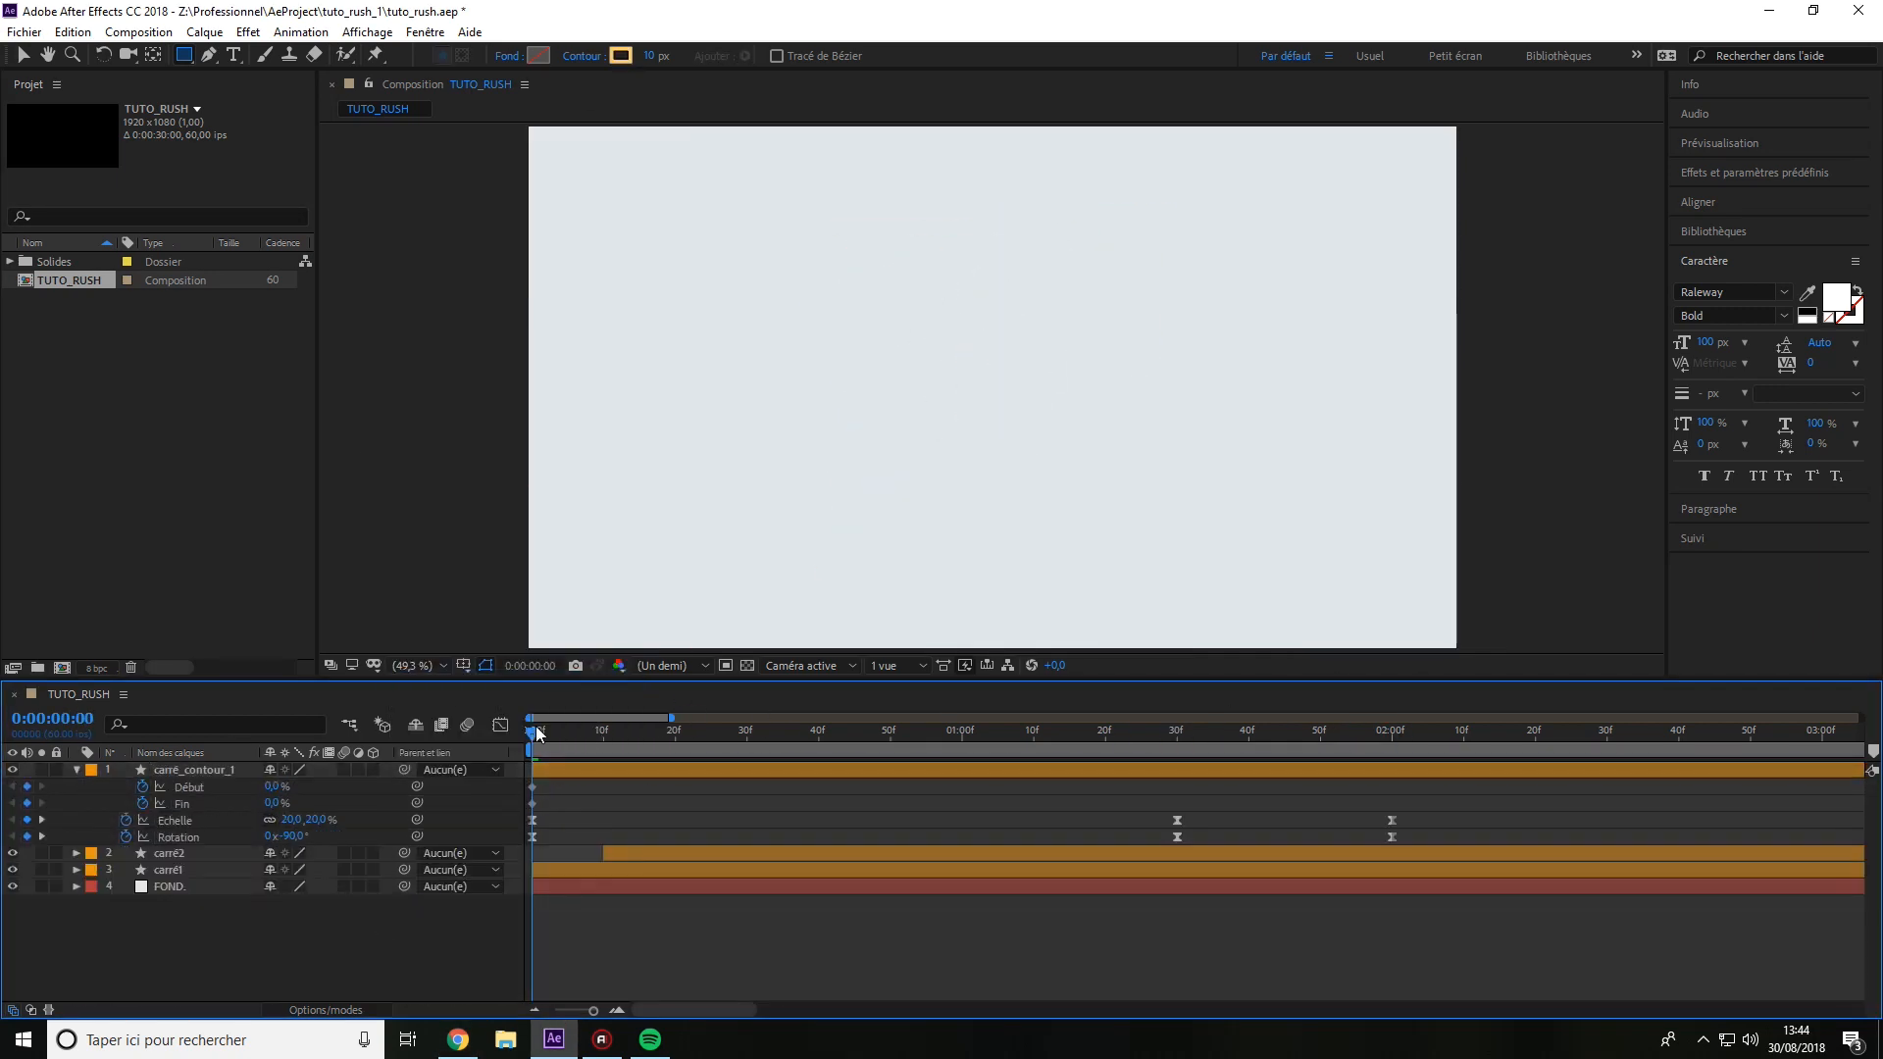
drag(534, 734, 842, 659)
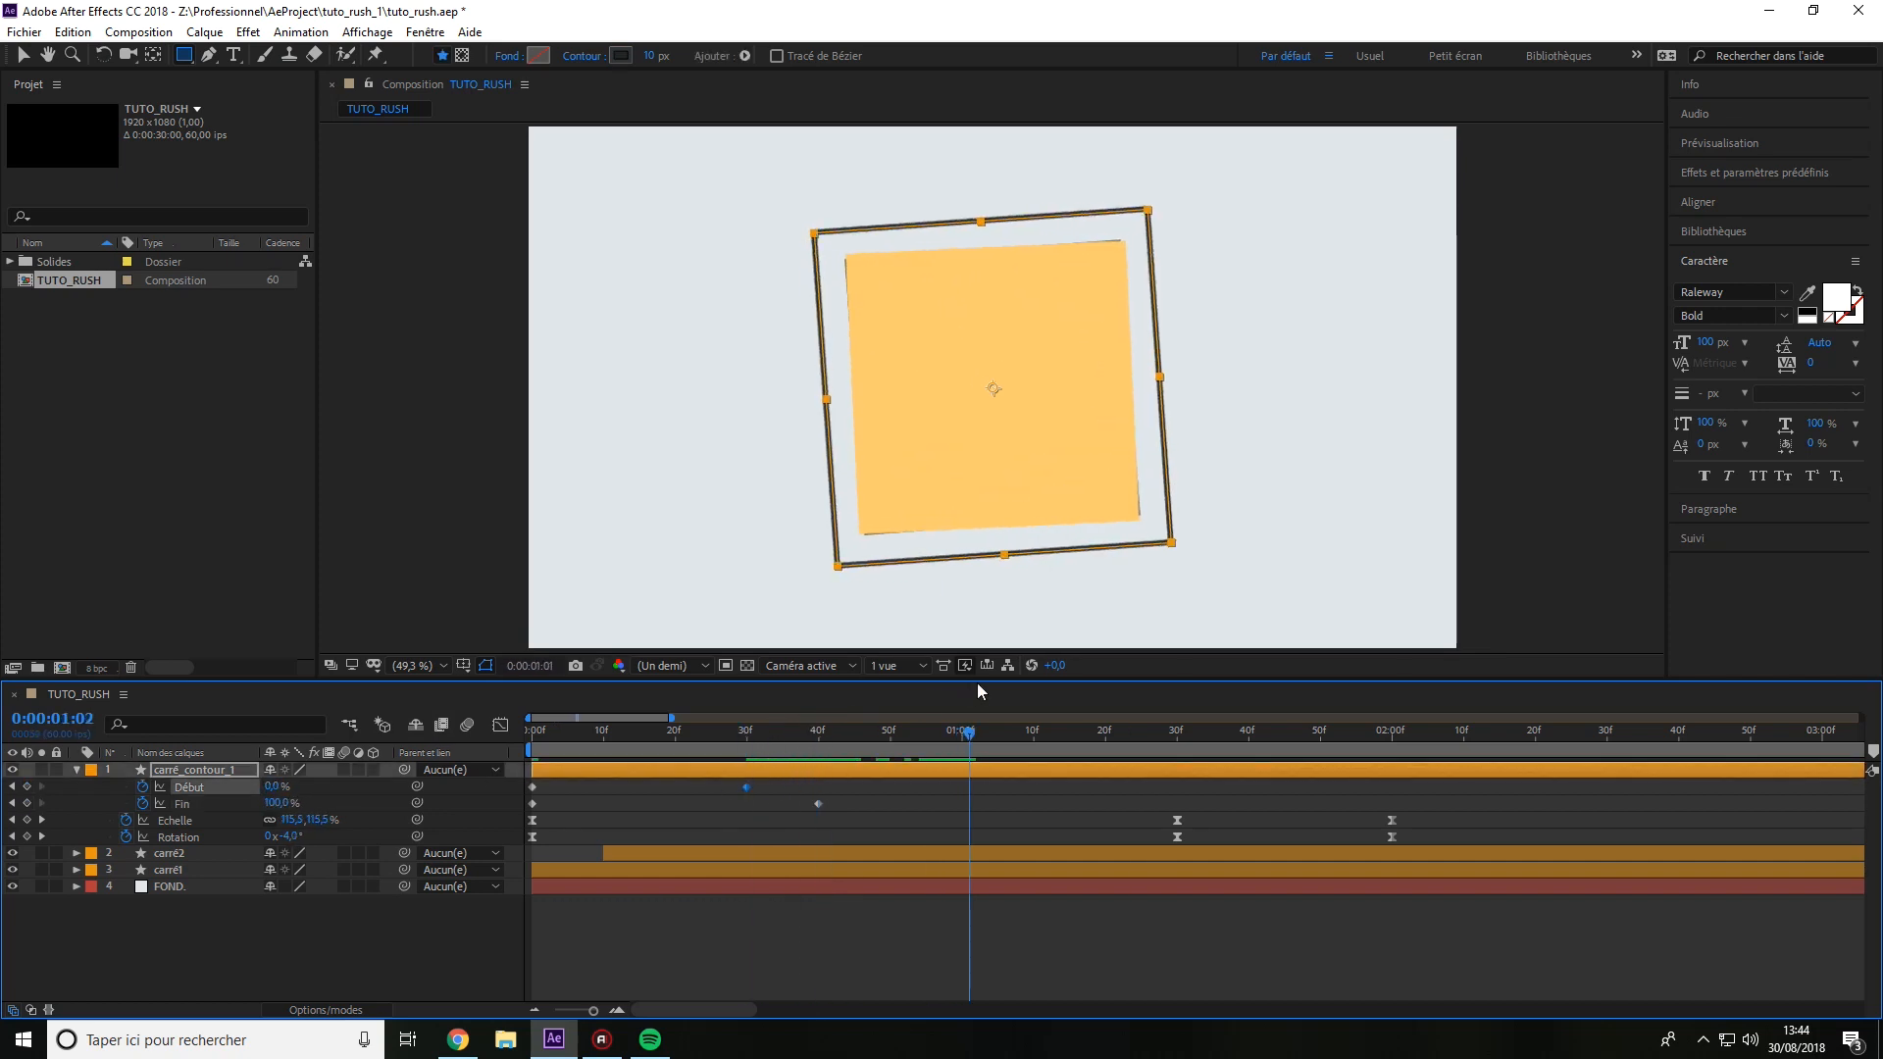
key(space)
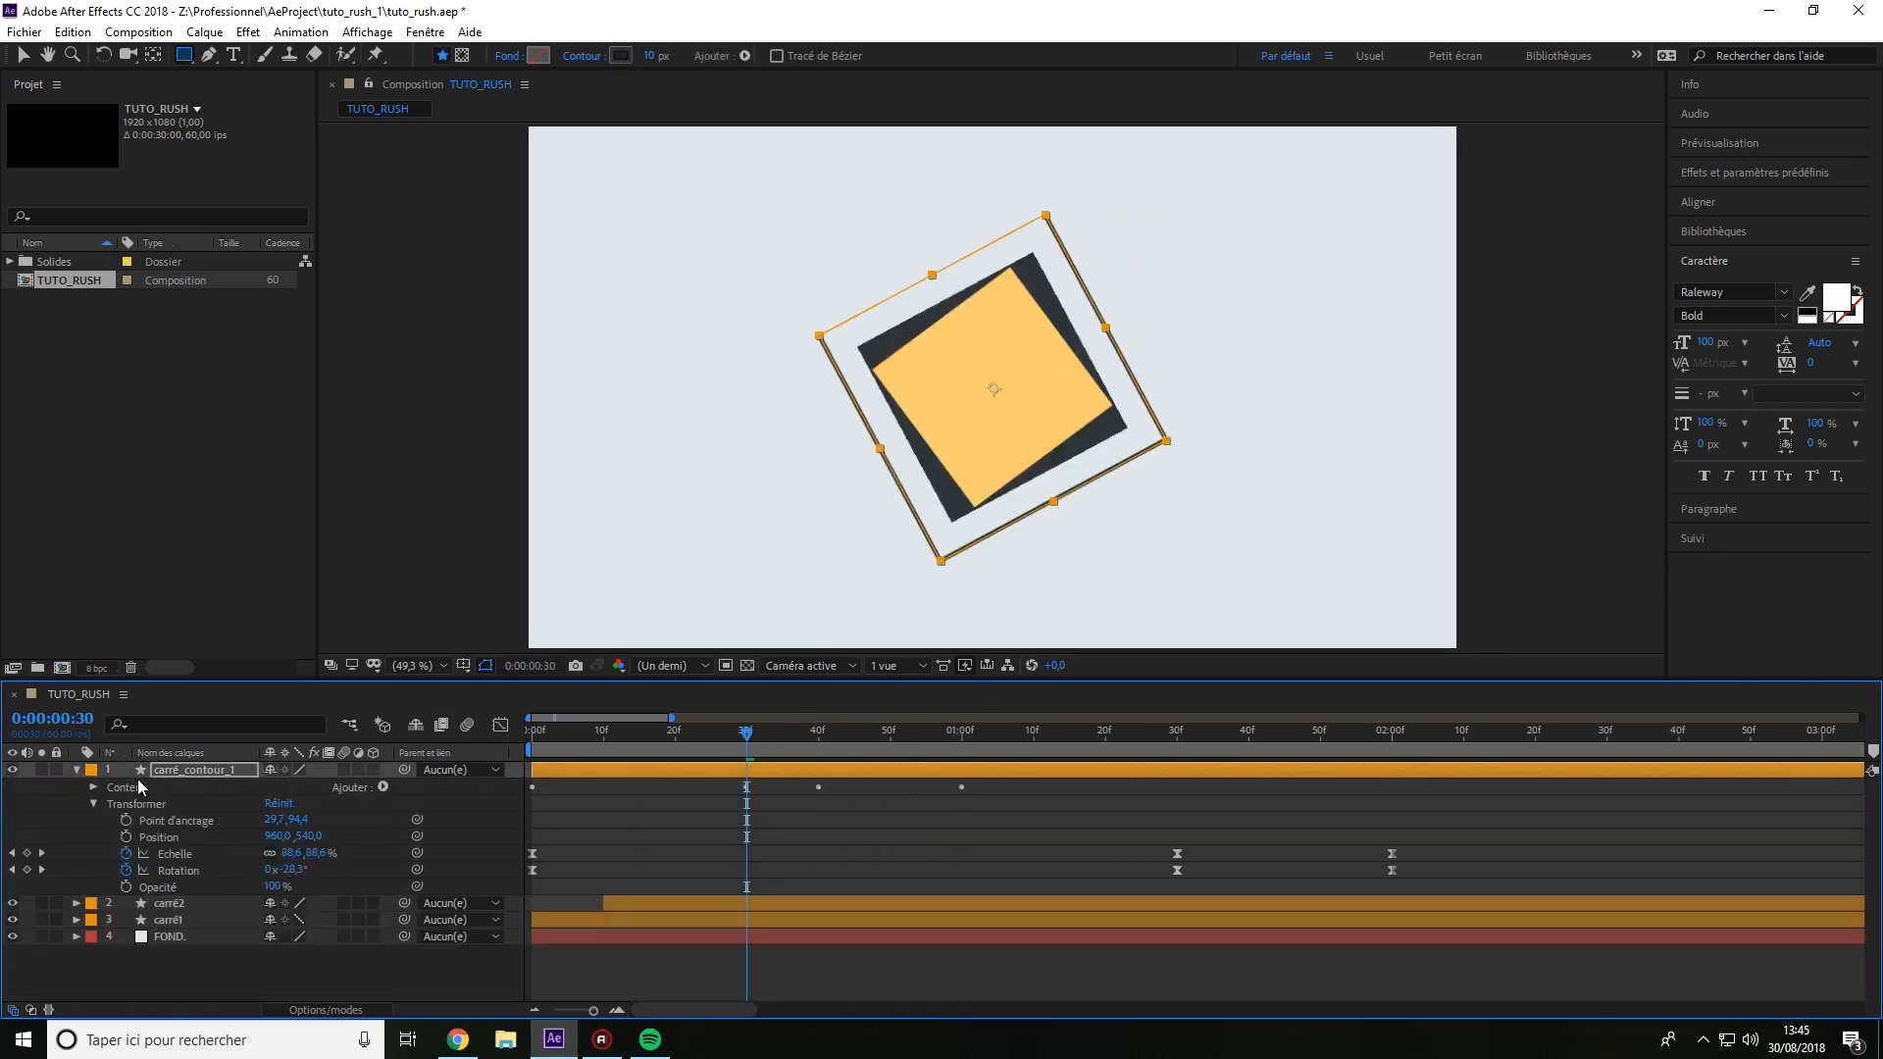
key(shift+F3)
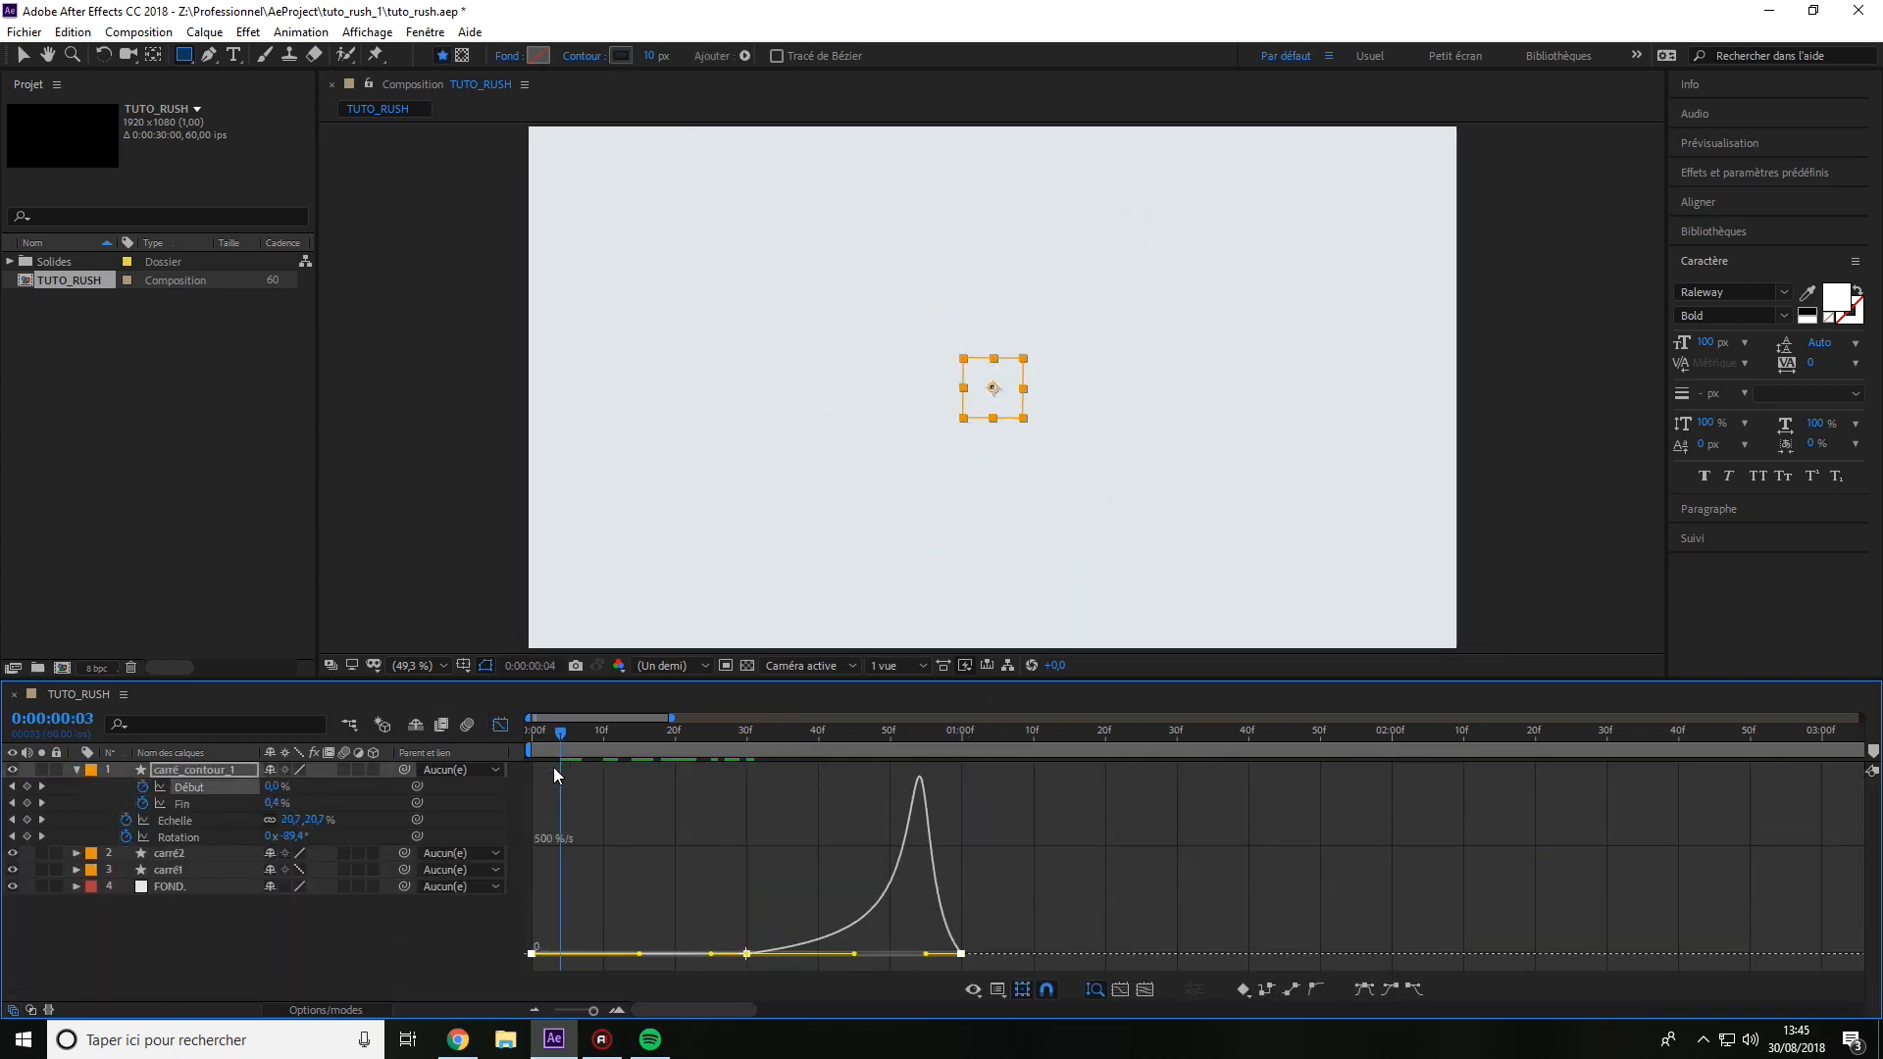
key(shift+F3)
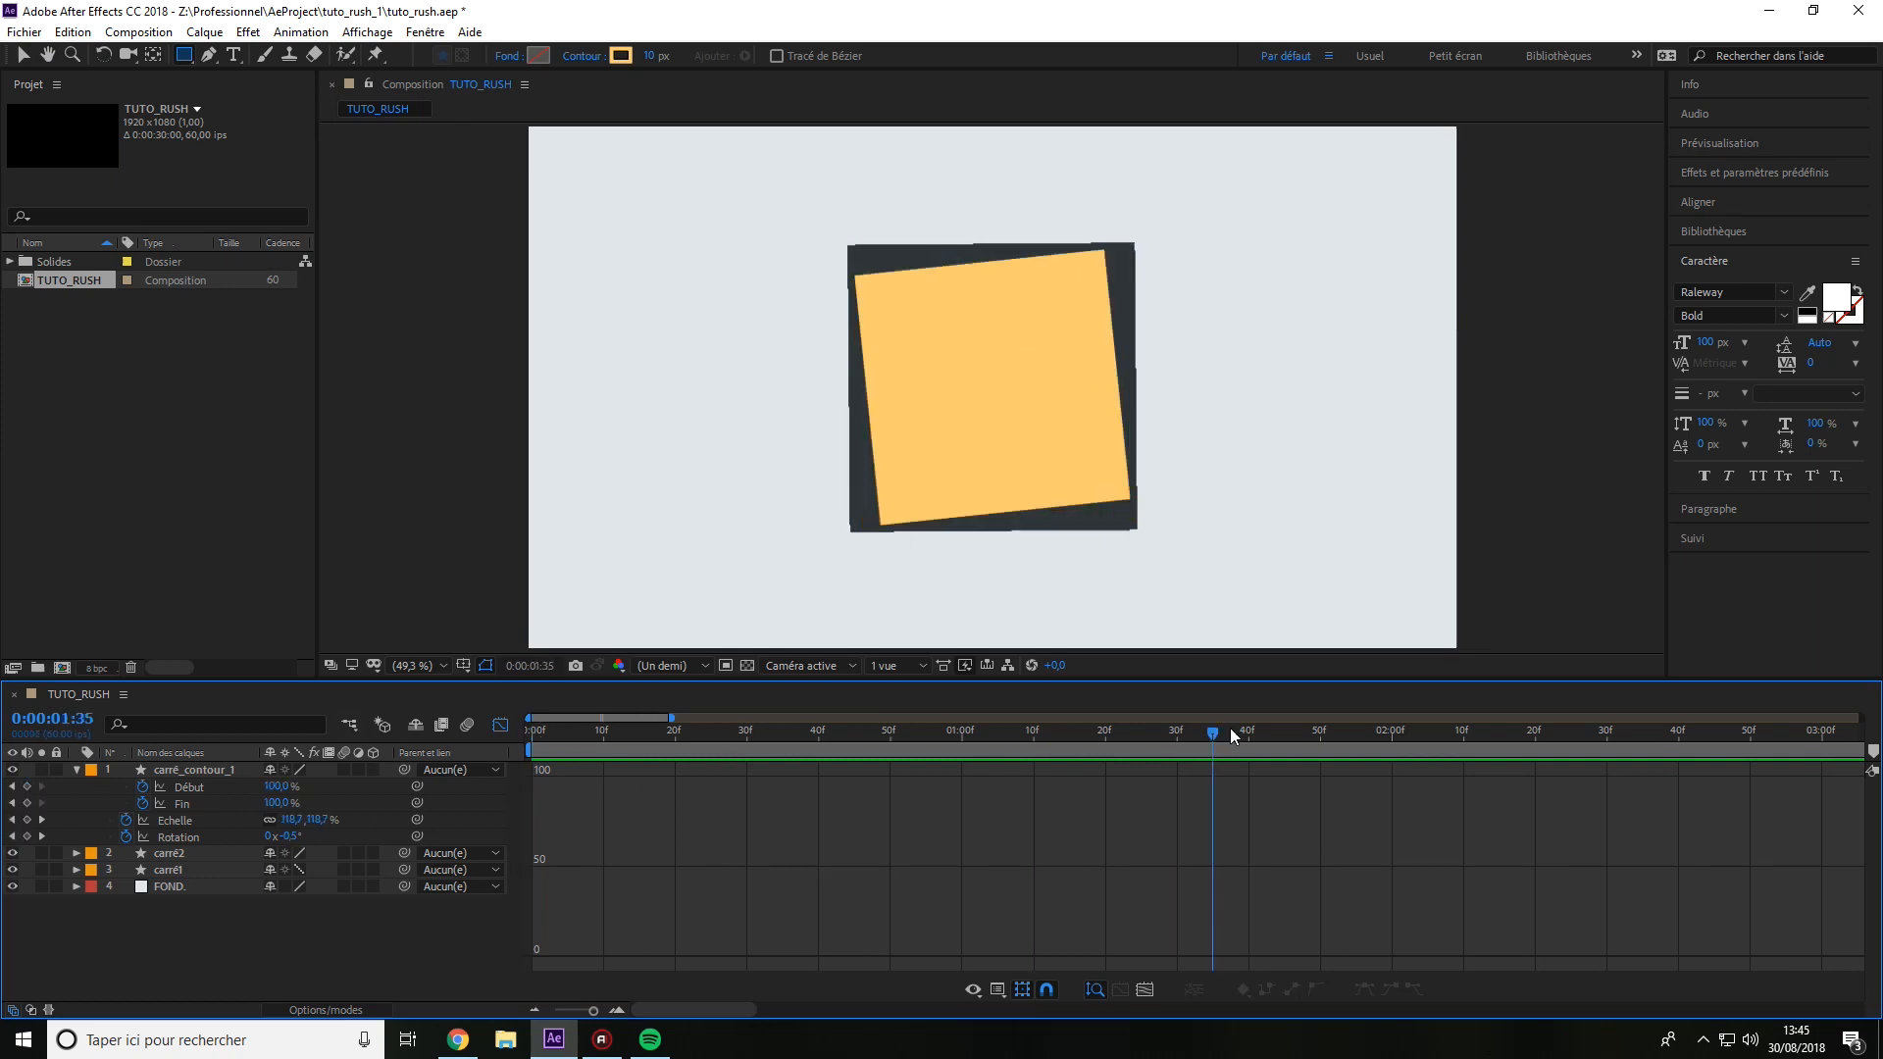
Reveal carré2's scale and rotation keyframes and move carré_contour_1's first Début trim keyframes to frame 10.
click(175, 854)
click(292, 870)
drag(1106, 734, 604, 787)
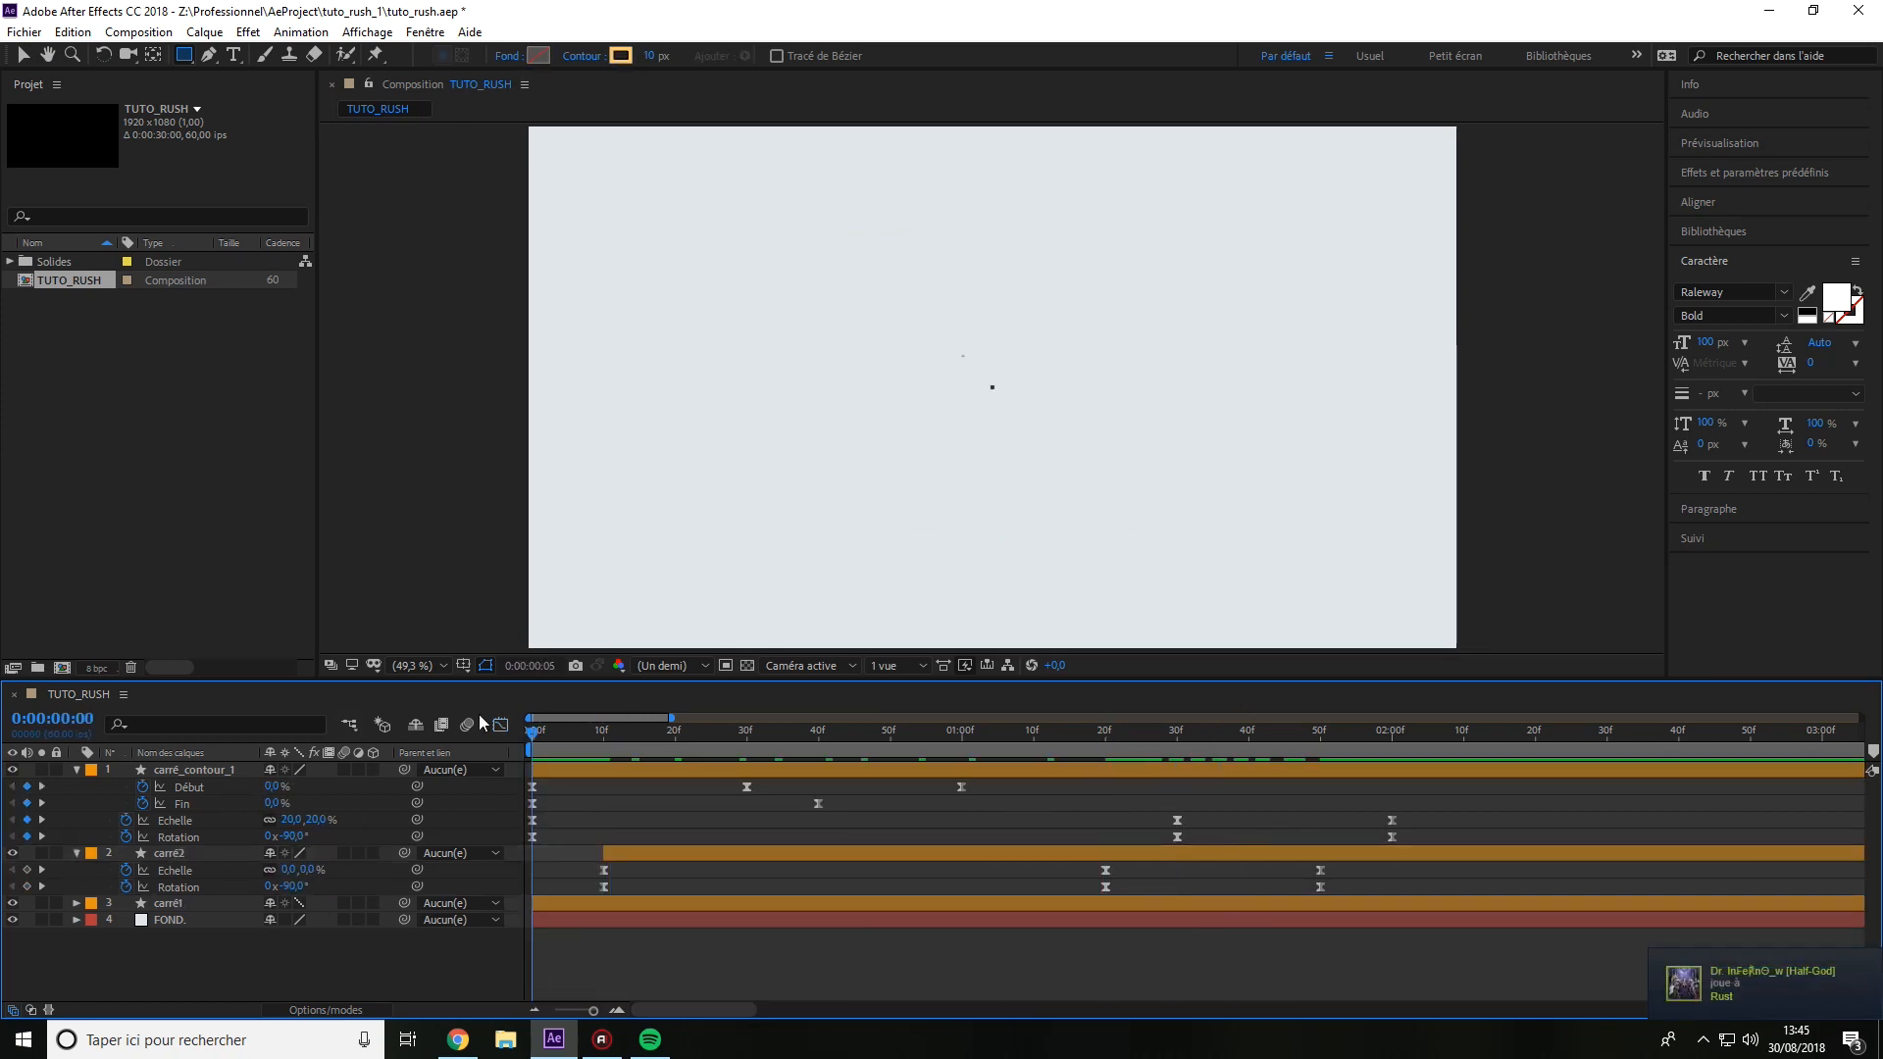
click(753, 770)
drag(656, 737, 822, 560)
key(F2)
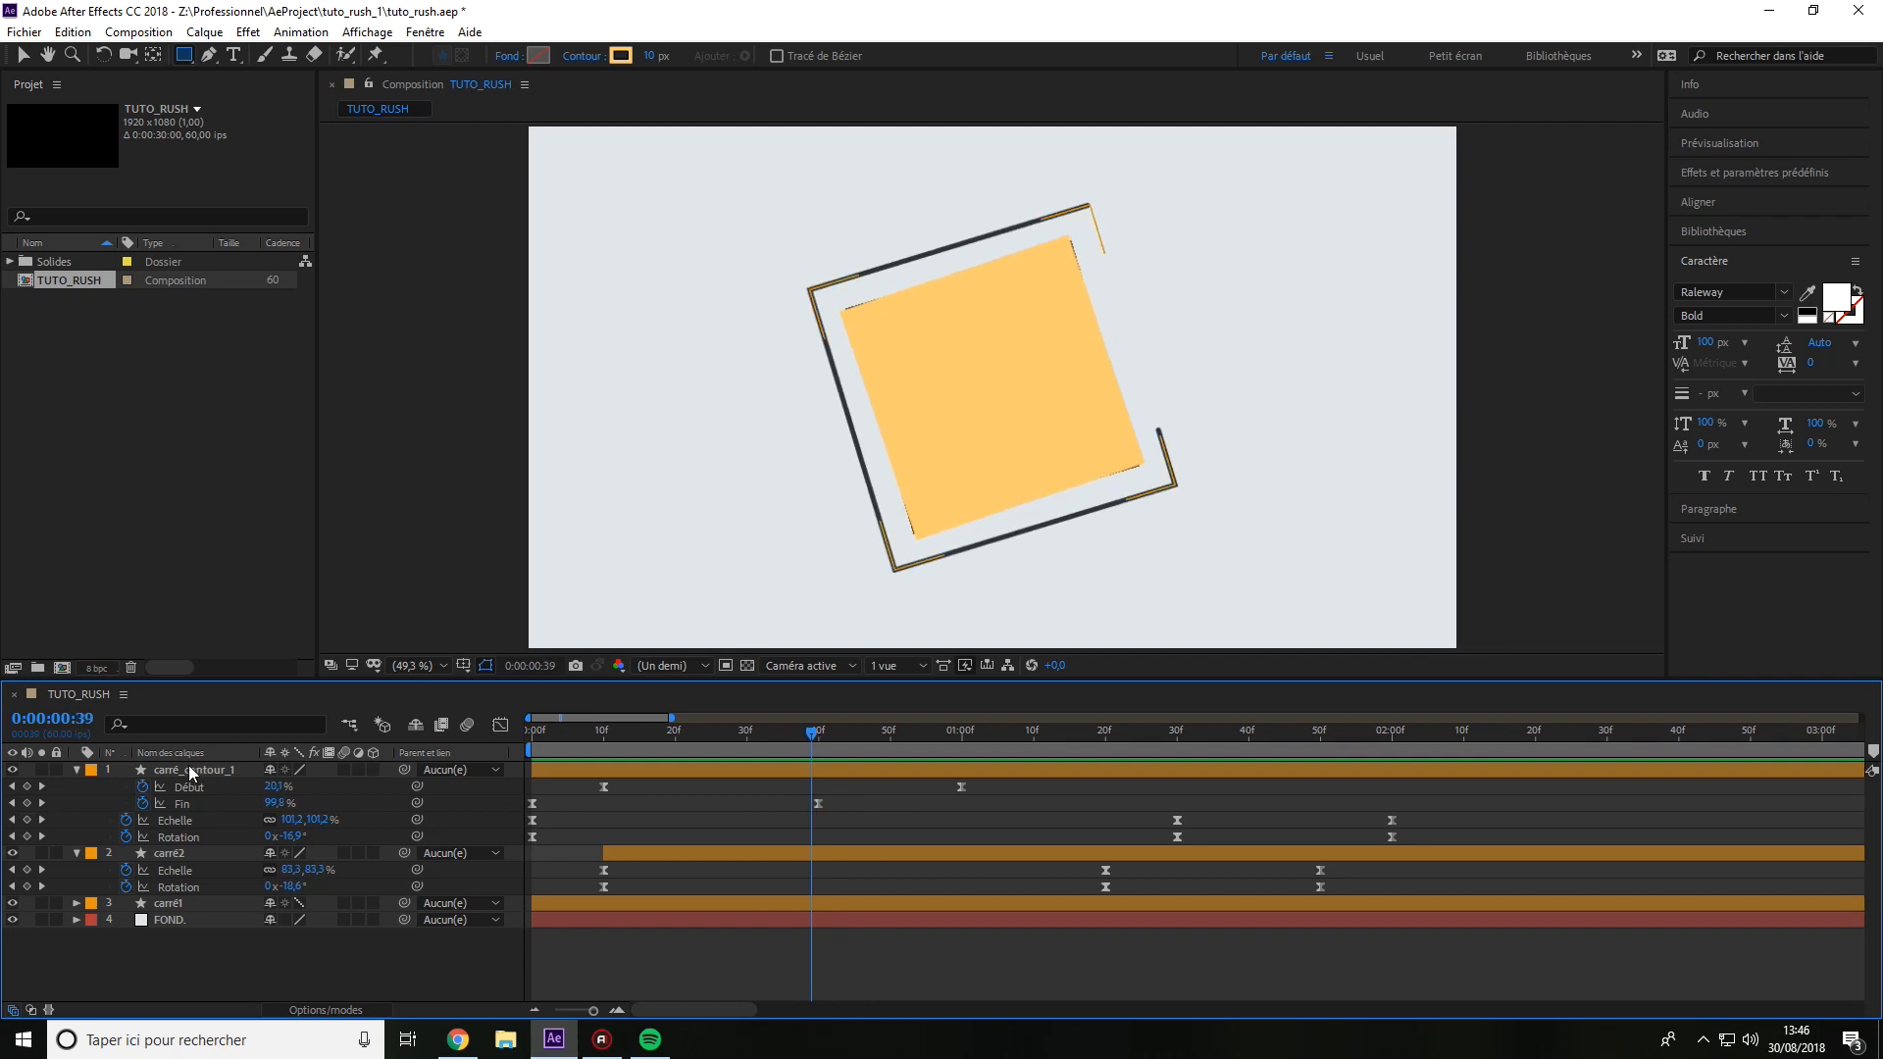
Duplicate carré_contour_1, delay the copy's trim path keyframes by about 21 frames, and preview the animation.
click(191, 773)
key(ctrl+d)
drag(608, 787, 757, 745)
drag(814, 733, 491, 721)
key(F2)
key(space)
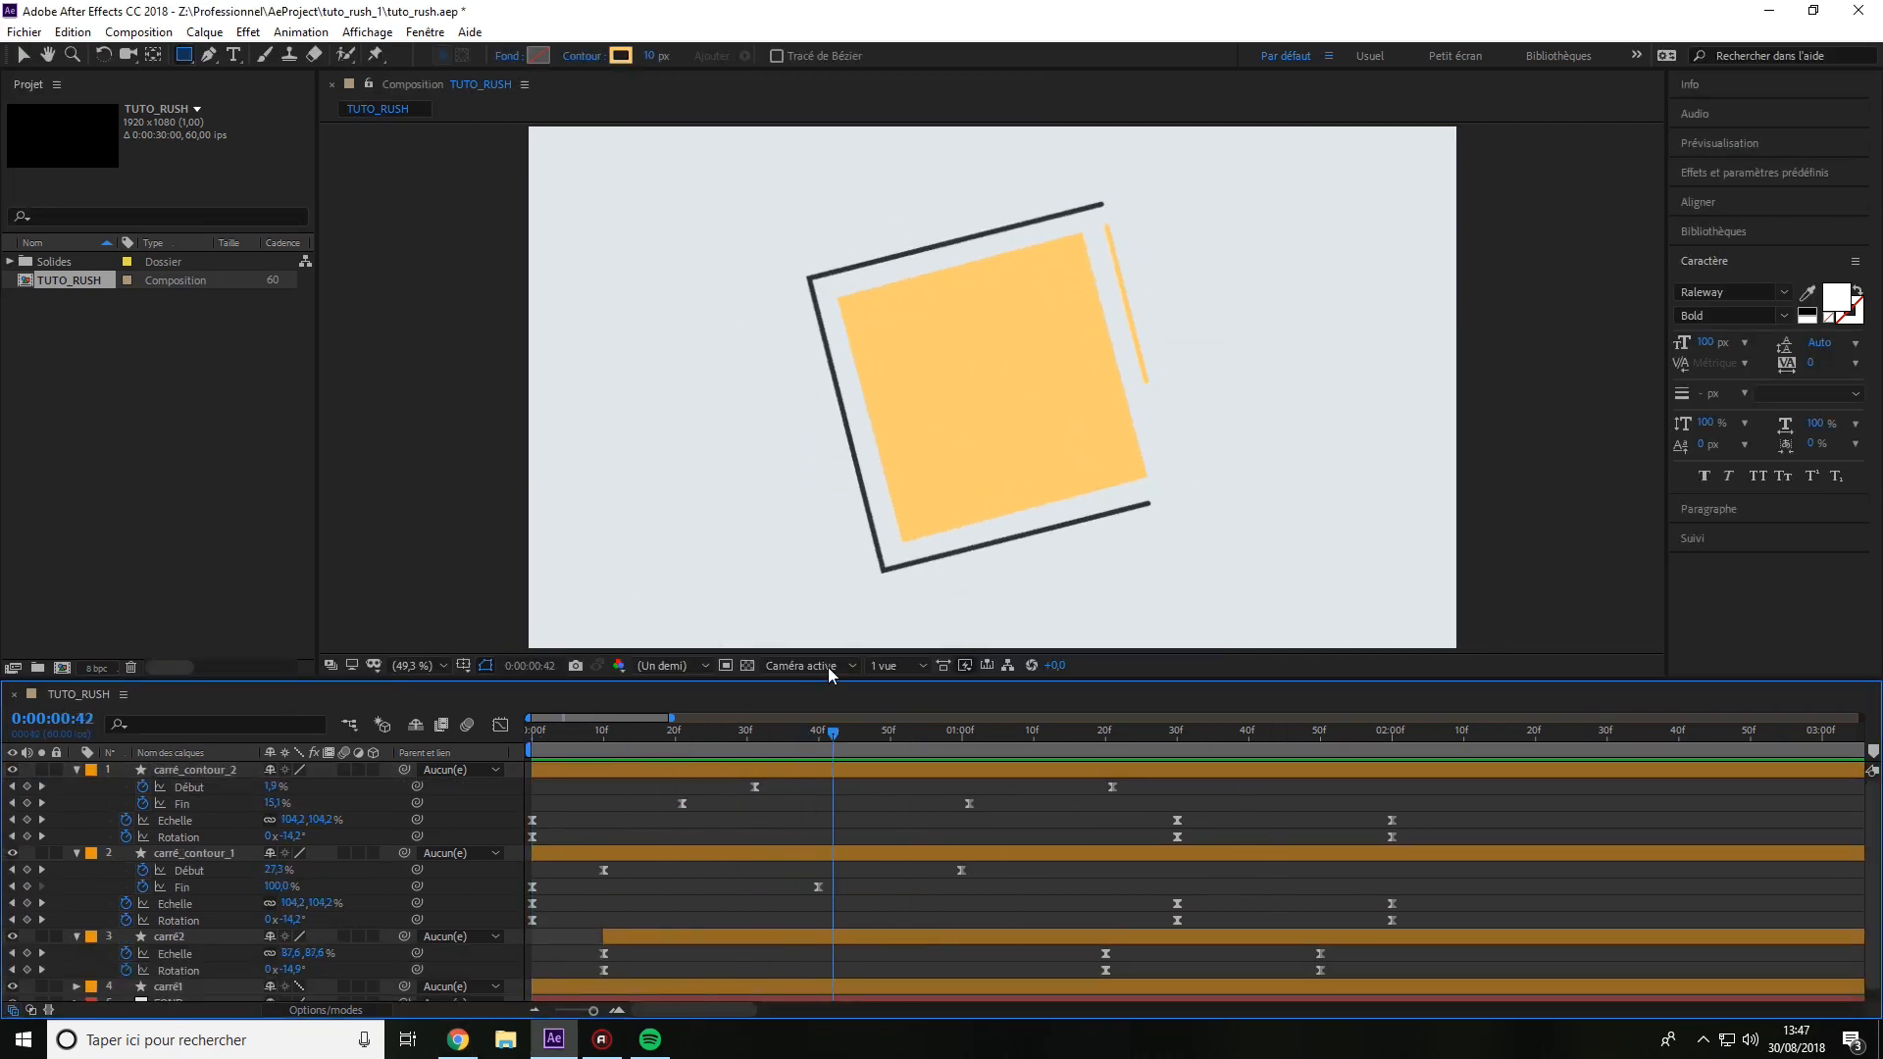
Duplicate carré2 and give the copy, carré3, the dark fill colour 2D3436 used by carré1.
key(u)
click(168, 802)
key(ctrl+d)
click(168, 835)
click(538, 55)
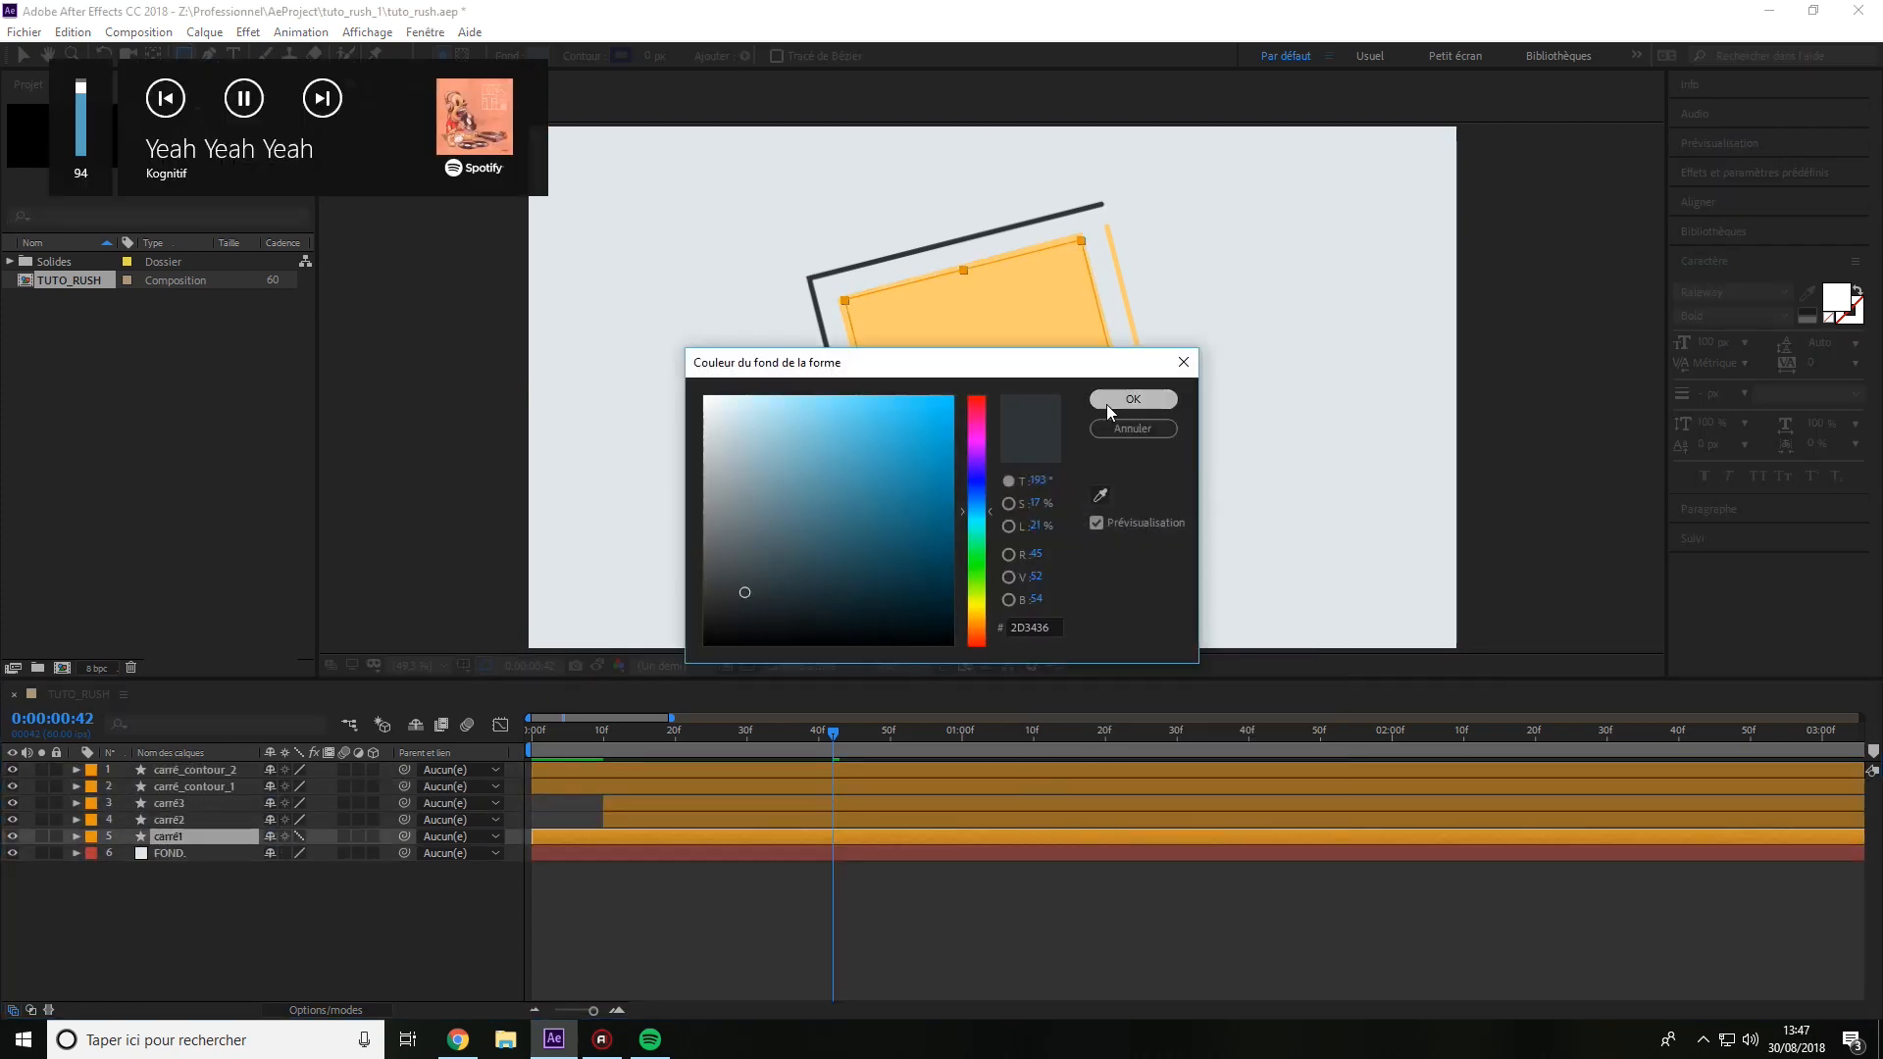
click(1132, 399)
click(168, 802)
click(538, 55)
key(ctrl+v)
key(Return)
Shift carré3 so that the layer starts at frame 20, and preview the animation from the beginning.
drag(652, 802, 724, 789)
drag(832, 732, 520, 941)
key(space)
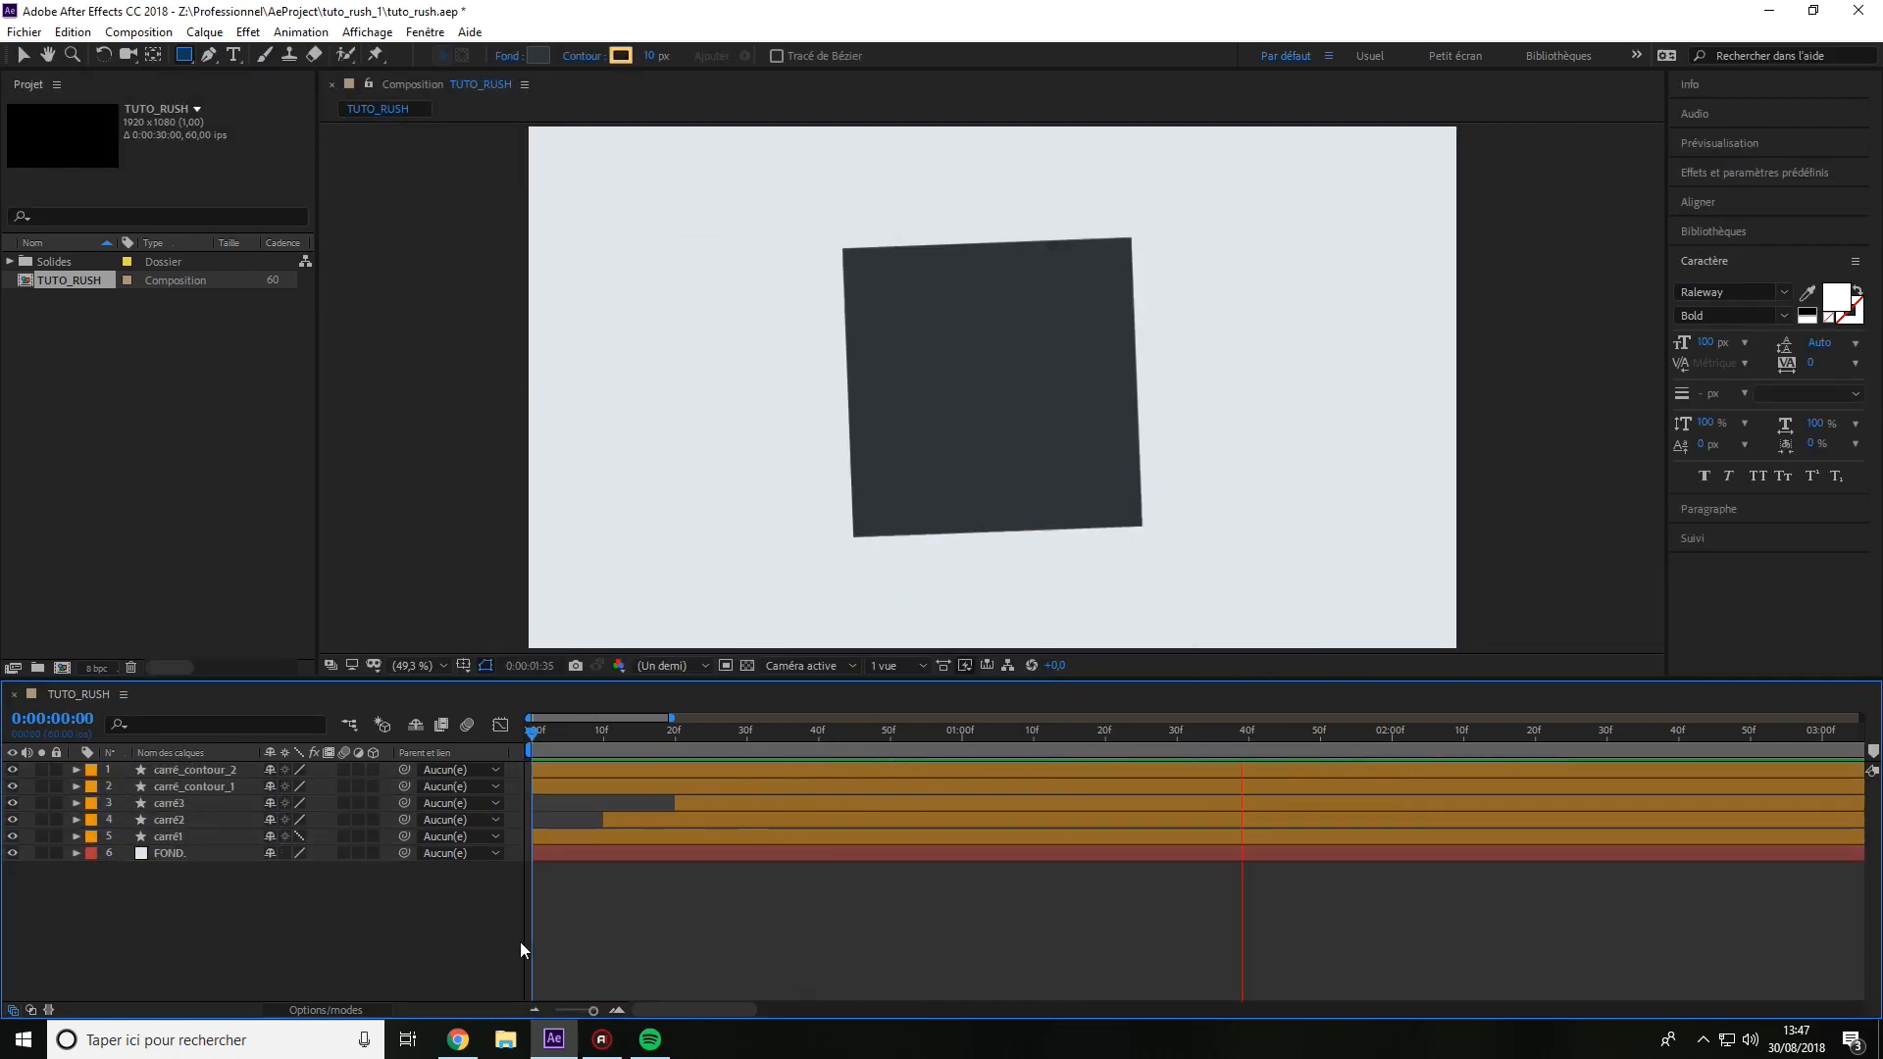
Duplicate carré_contour_2, shift the copy to start at frame 20, and give it a dark stroke colour.
click(194, 769)
key(ctrl+d)
key(u)
drag(569, 770, 712, 752)
click(620, 55)
key(Return)
click(620, 55)
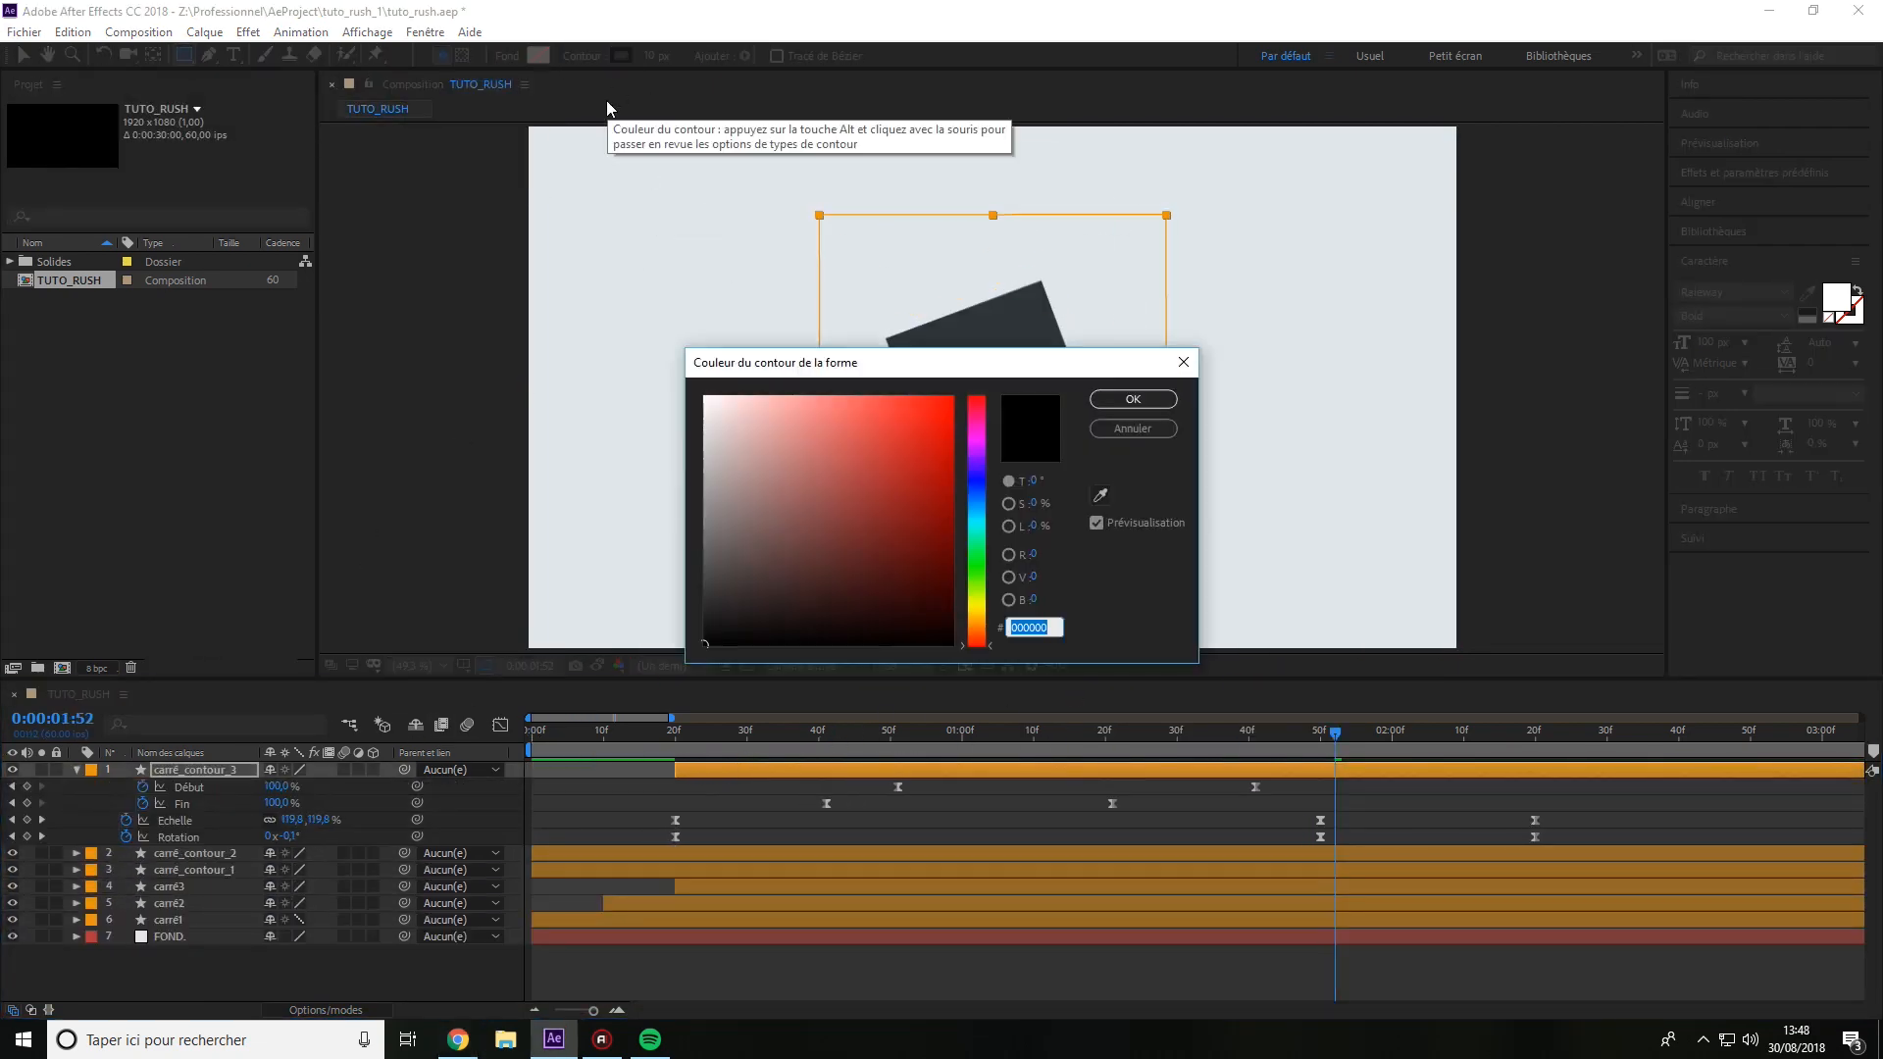
key(ctrl+v)
key(Return)
Apply the Store vénitien effect to carré_contour_3 and go to 1:04.
right_click(190, 768)
mouse_move(250, 520)
mouse_move(588, 982)
click(802, 1027)
click(991, 732)
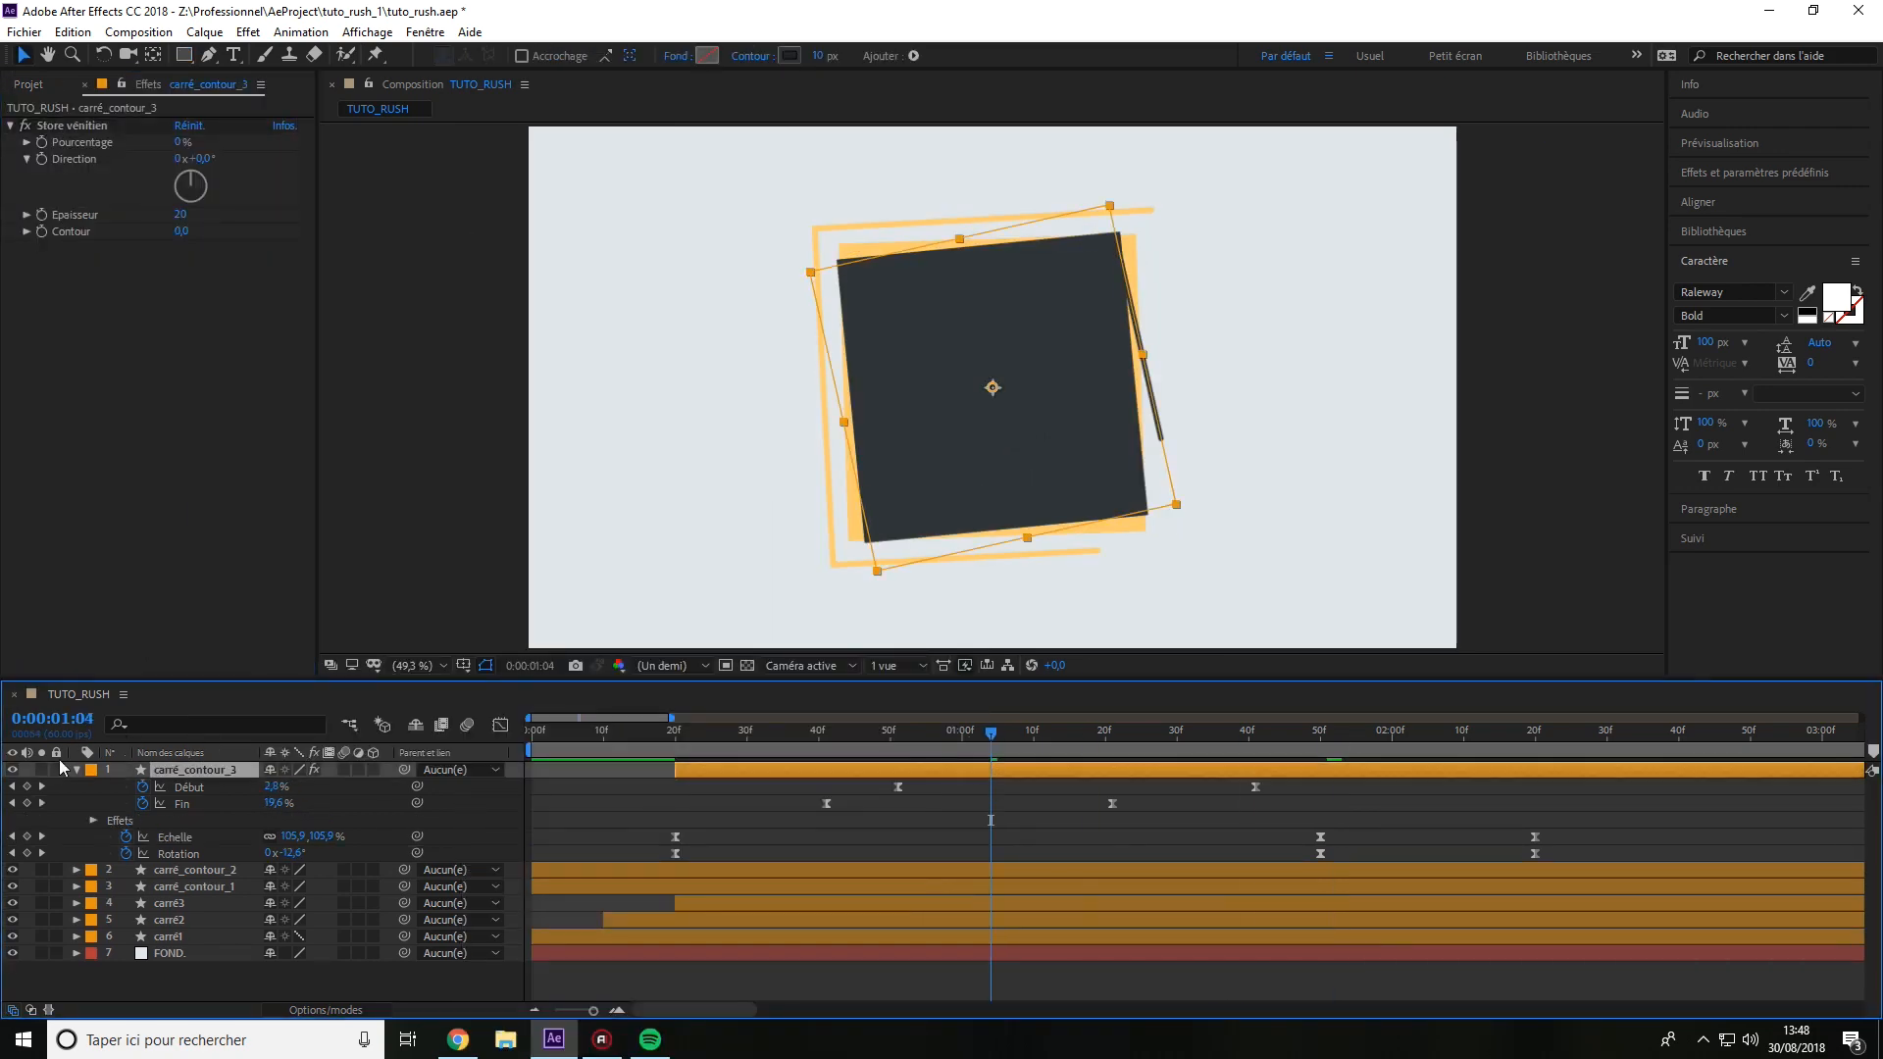
Isolate carré_contour_3 on the transparency grid and set the Store vénitien percentage to 50% and thickness to 9.
click(41, 769)
click(746, 665)
click(358, 952)
click(179, 142)
text(50)
key(Return)
drag(180, 214, 129, 246)
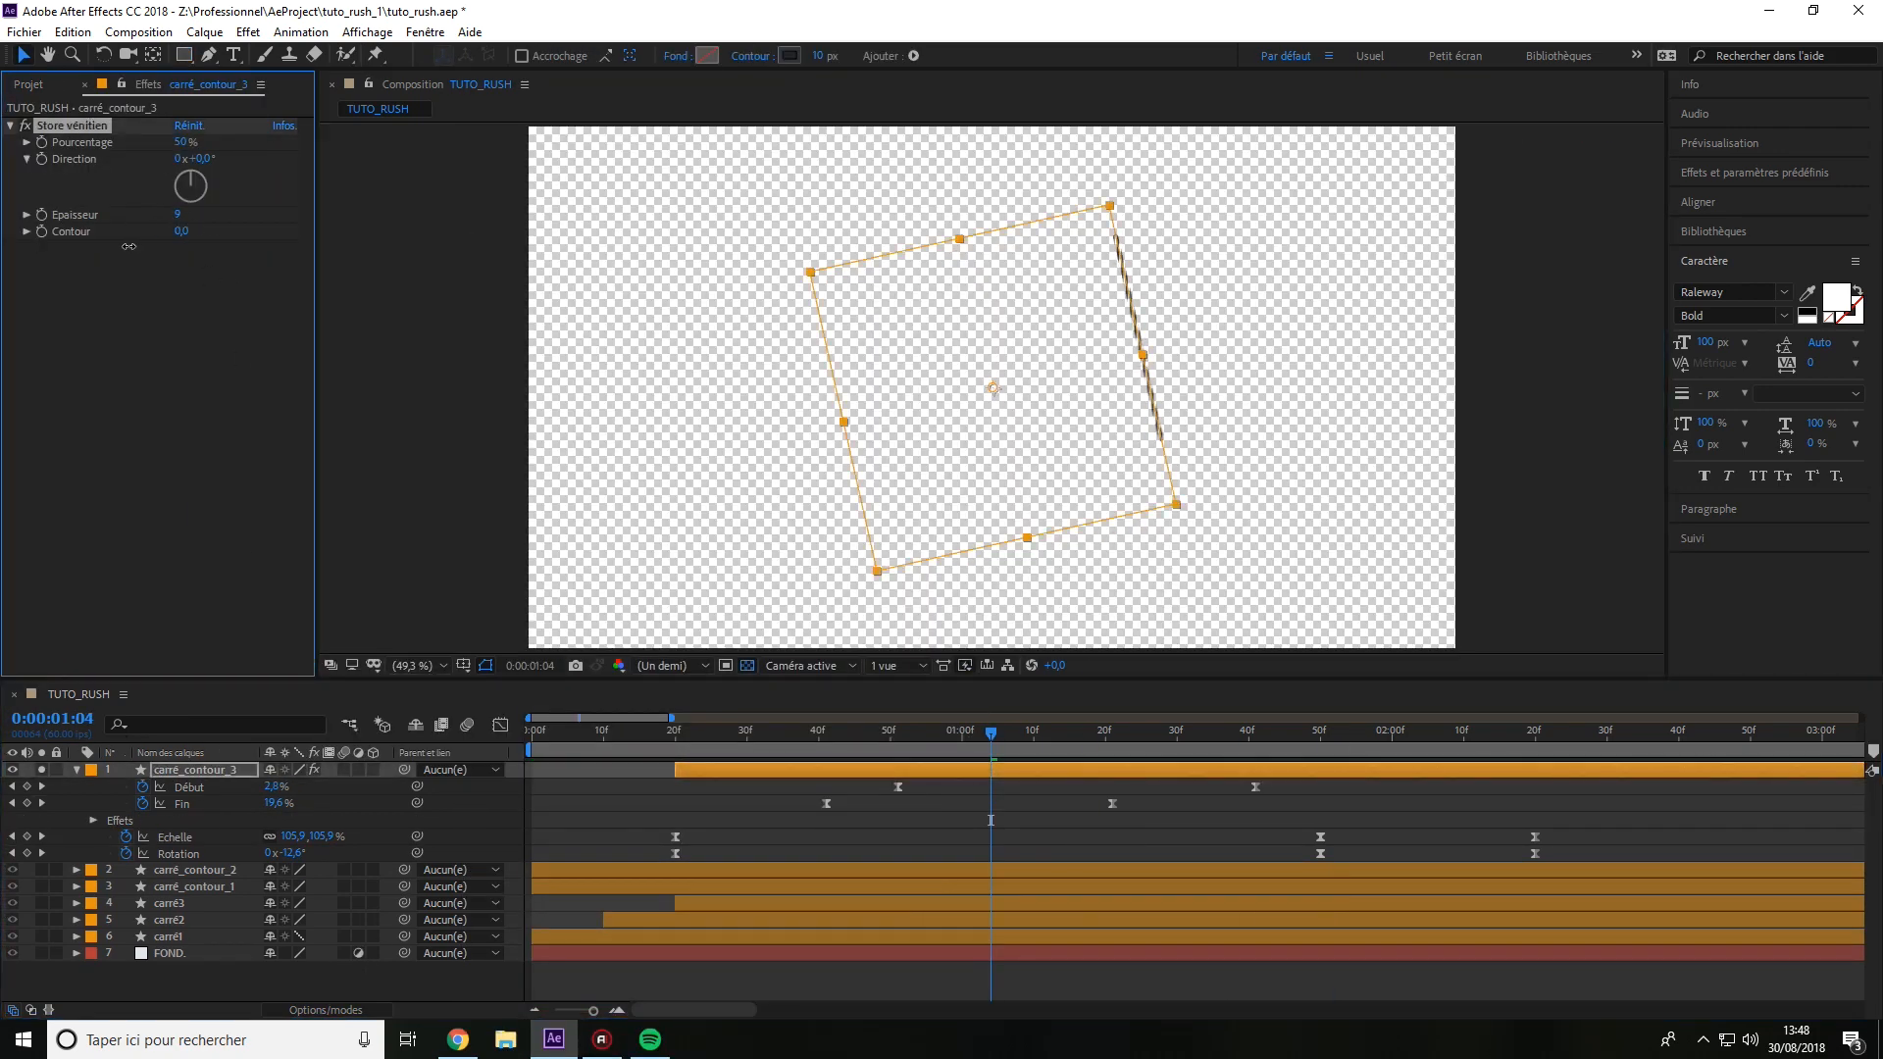
Set carré_contour_3's stroke width to 25 px and the Store vénitien direction to 104°.
click(818, 55)
text(25)
click(922, 608)
mouse_move(990, 732)
mouse_down()
mouse_move(1127, 609)
mouse_move(1069, 730)
mouse_up()
Turn off the solo view and transparency grid, and make FOND a normal layer instead of an adjustment layer.
click(42, 770)
click(746, 664)
click(13, 952)
click(13, 952)
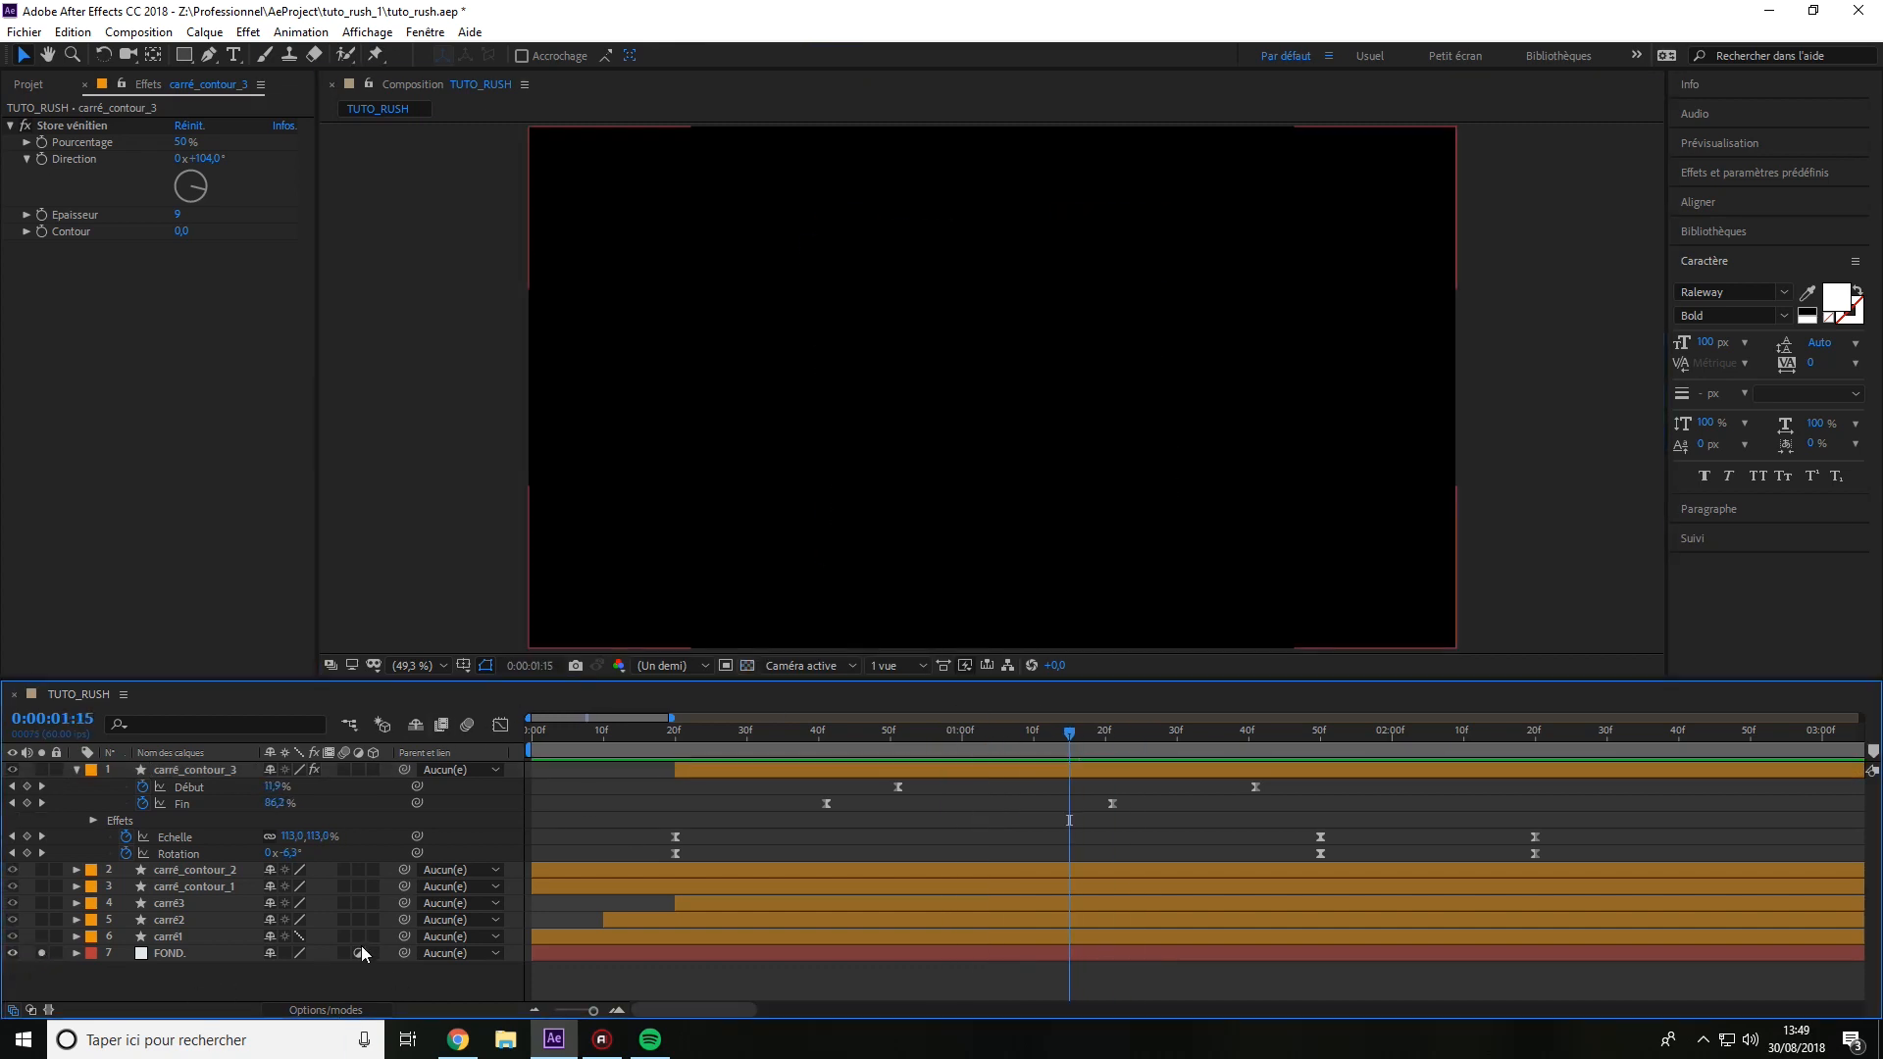
click(357, 952)
key(space)
Move carré_contour_3 below carré1, directly above the FOND layer.
drag(1033, 806, 1012, 806)
drag(195, 769, 201, 944)
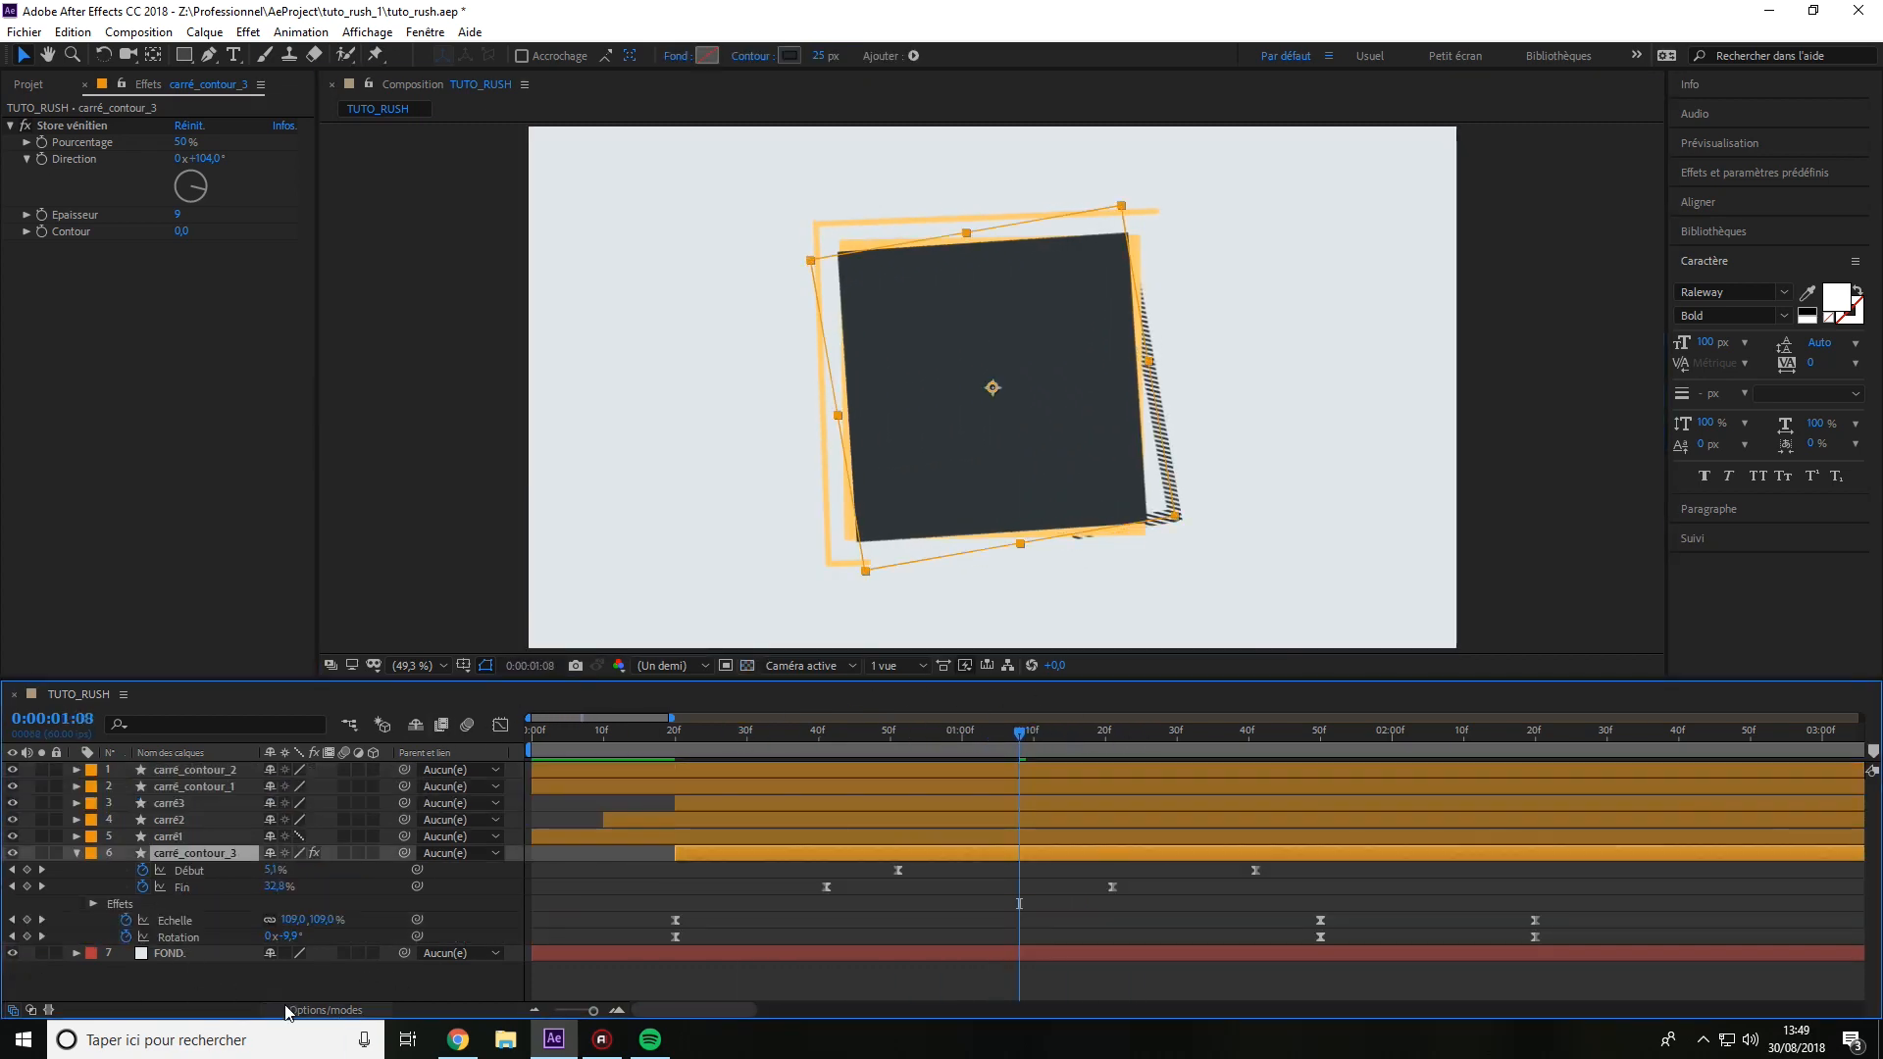
click(285, 983)
Add an Ombre portée layer style to carré_contour_3 with 50% opacity, distance 150 and size 40.
right_click(194, 854)
click(593, 651)
click(110, 987)
scroll(215, 921, down, 3)
drag(271, 876, 246, 875)
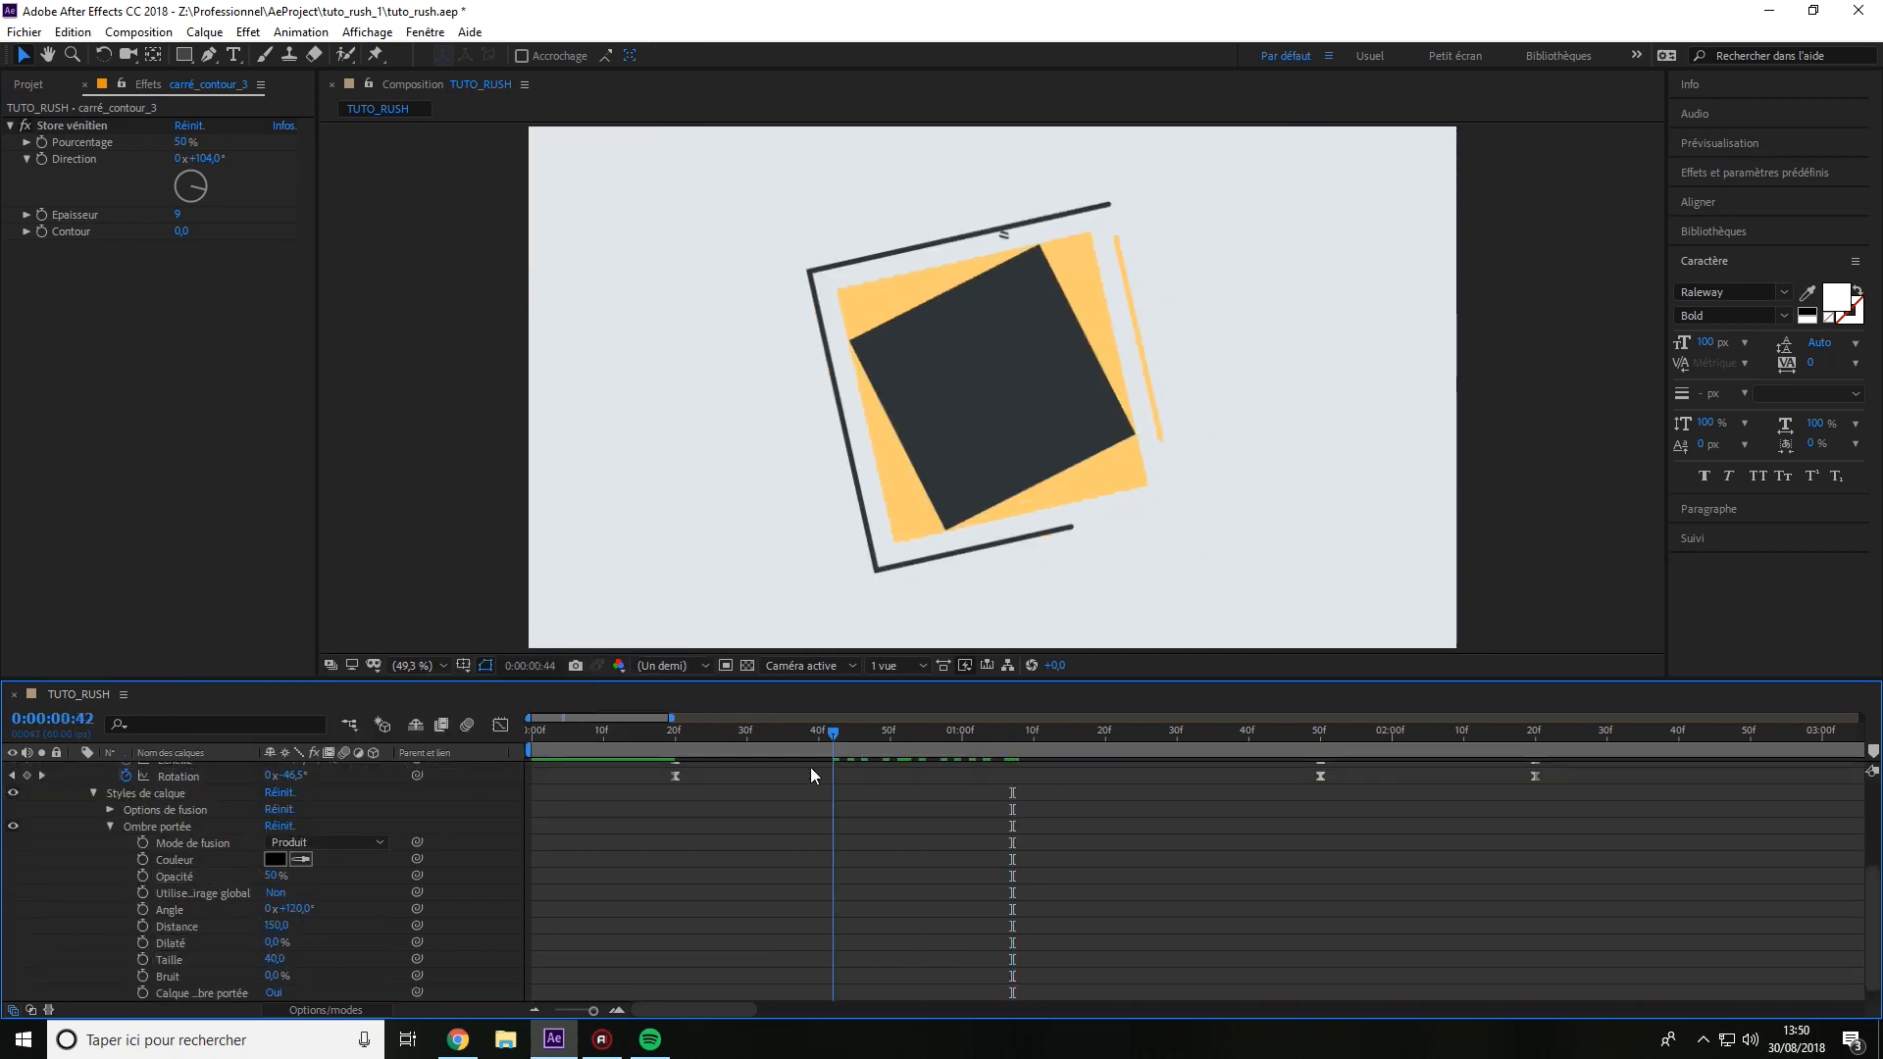
drag(811, 768, 412, 942)
Copy the Ombre portée style from carré_contour_3 and paste it onto carré1.
click(130, 829)
key(ctrl+c)
key(u)
click(176, 836)
key(ctrl+v)
Paste the drop shadow onto the layers from carré2 up to carré_contour_2, collapse all layers, and preview the result.
click(178, 819)
click(181, 771)
key(ctrl+v)
key(ctrl+a)
click(76, 770)
key(F2)
key(space)
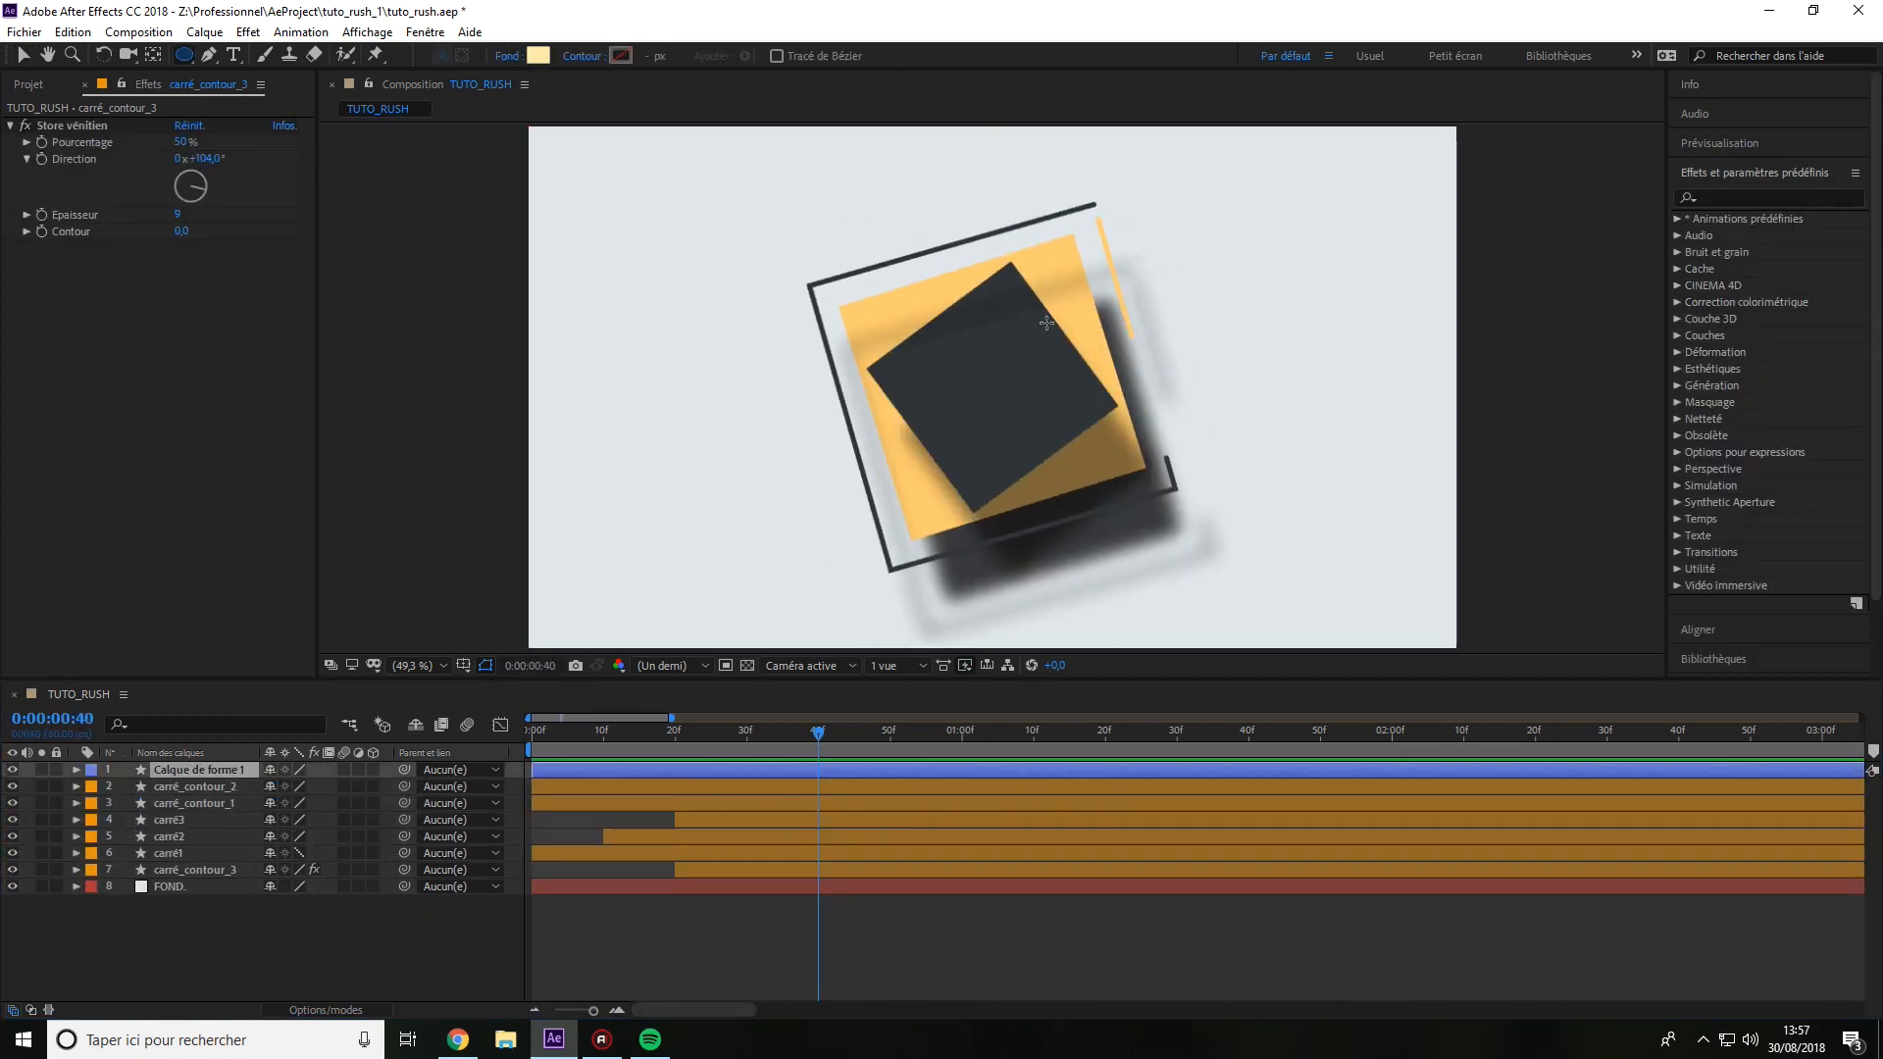
Centre the new shape layer's anchor point on its circle and set the layer's position to 960, 540.
click(25, 31)
mouse_move(51, 562)
click(499, 742)
click(928, 537)
click(1130, 458)
key(p)
click(275, 786)
text(960)
key(Tab)
text(540)
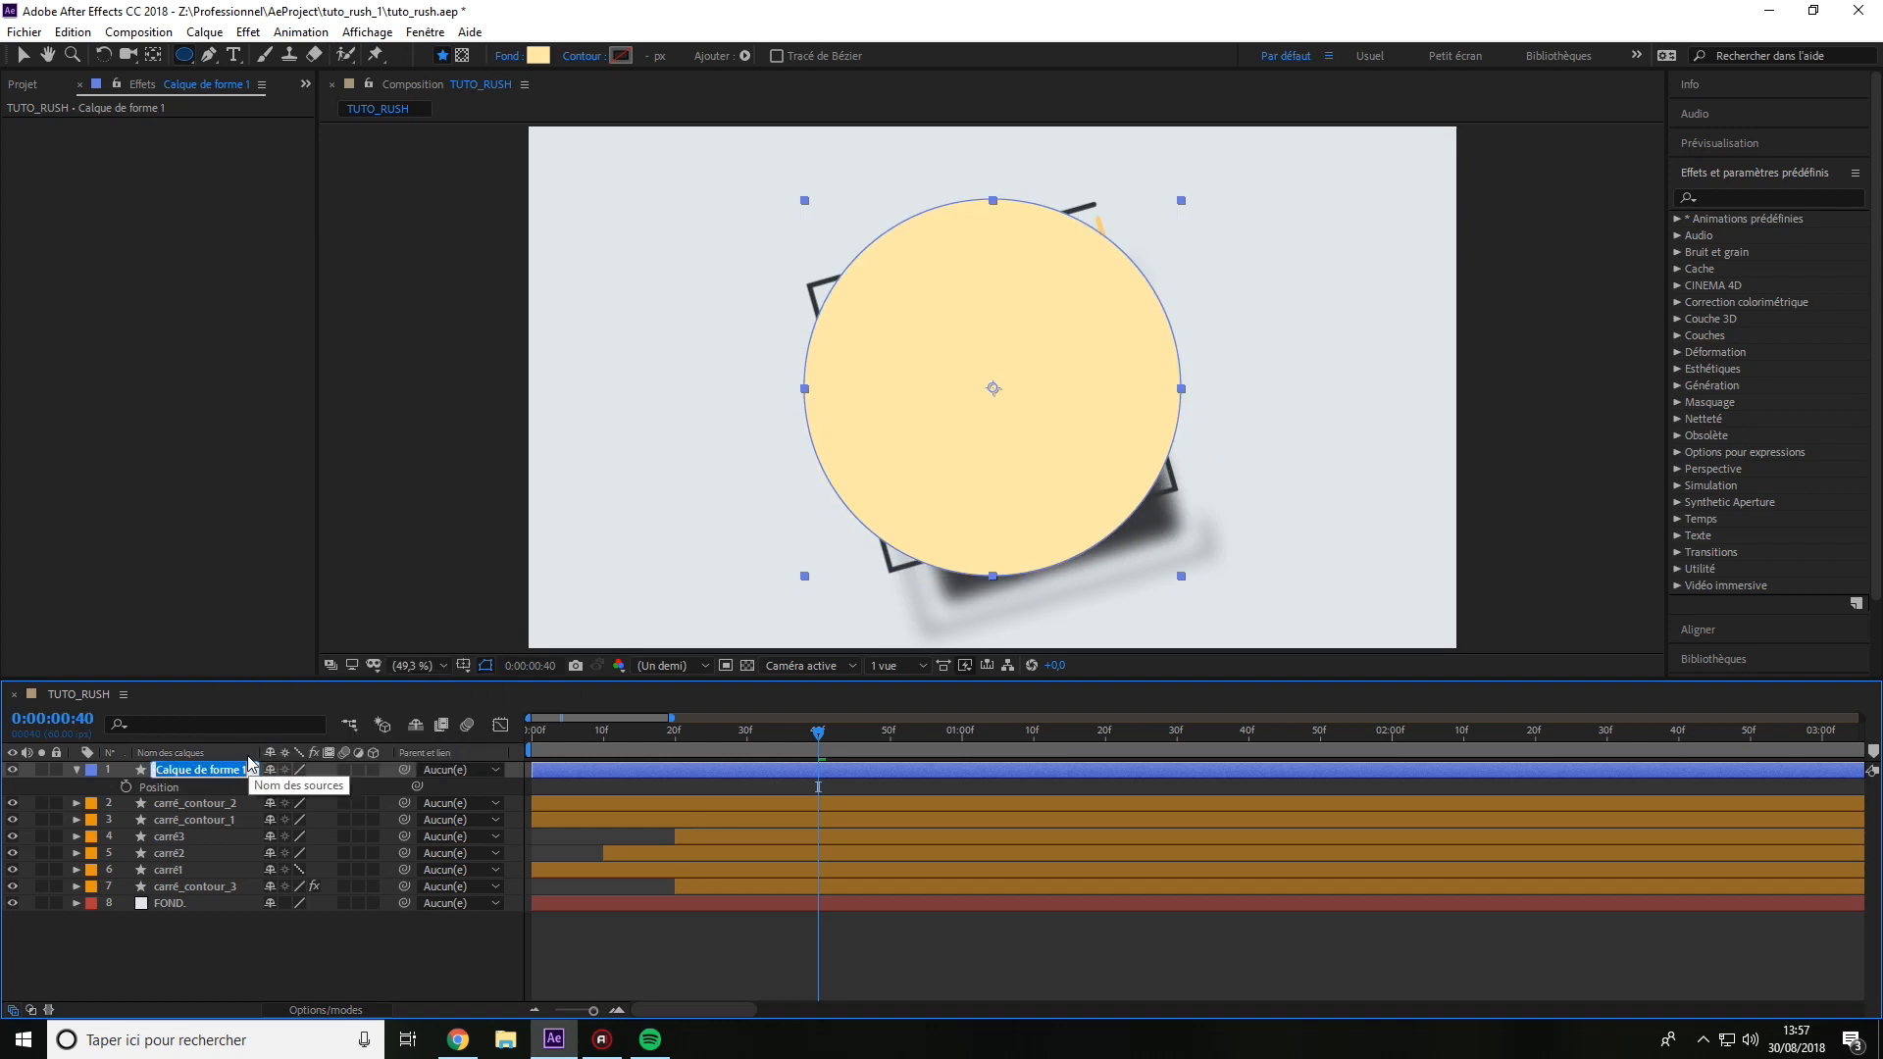
Set cercle1's scale to 120%, enable scale keyframing at frame 40, and preview the animation.
key(s)
drag(215, 894, 312, 887)
click(292, 886)
text(116)
key(Return)
click(126, 885)
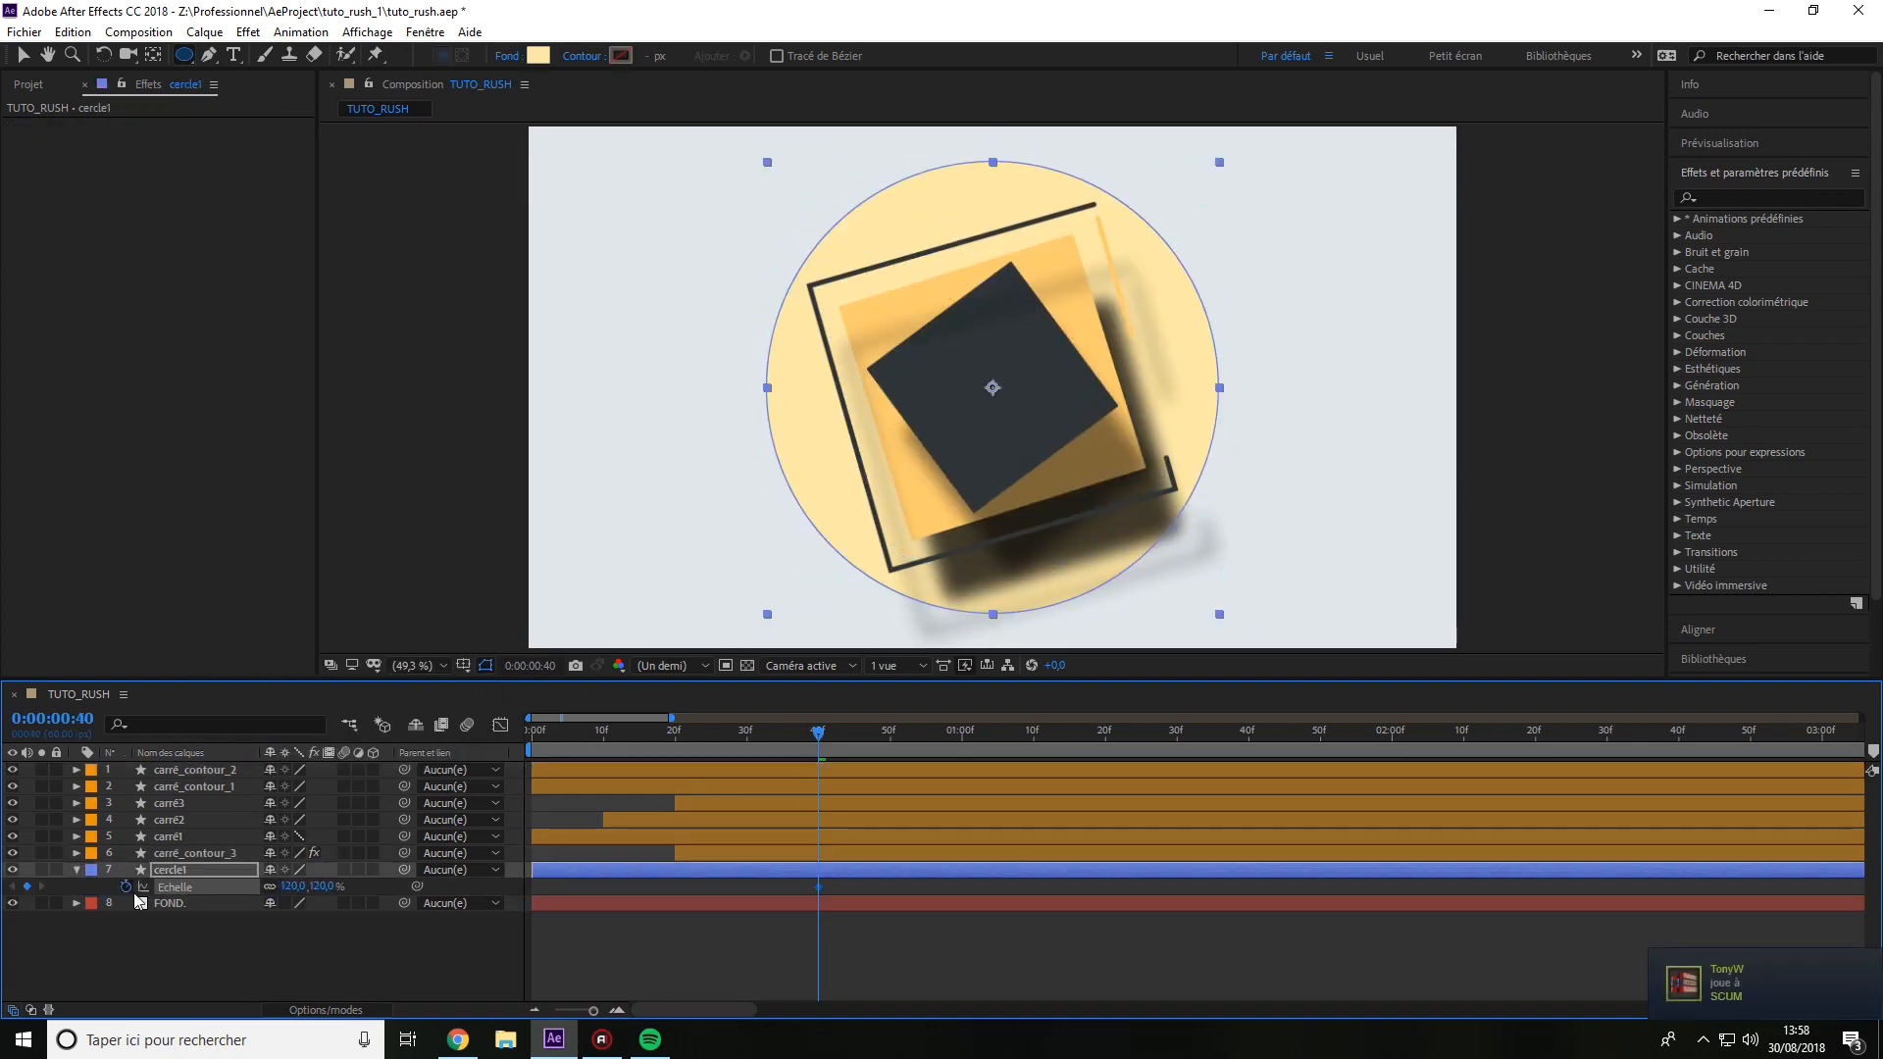
key(space)
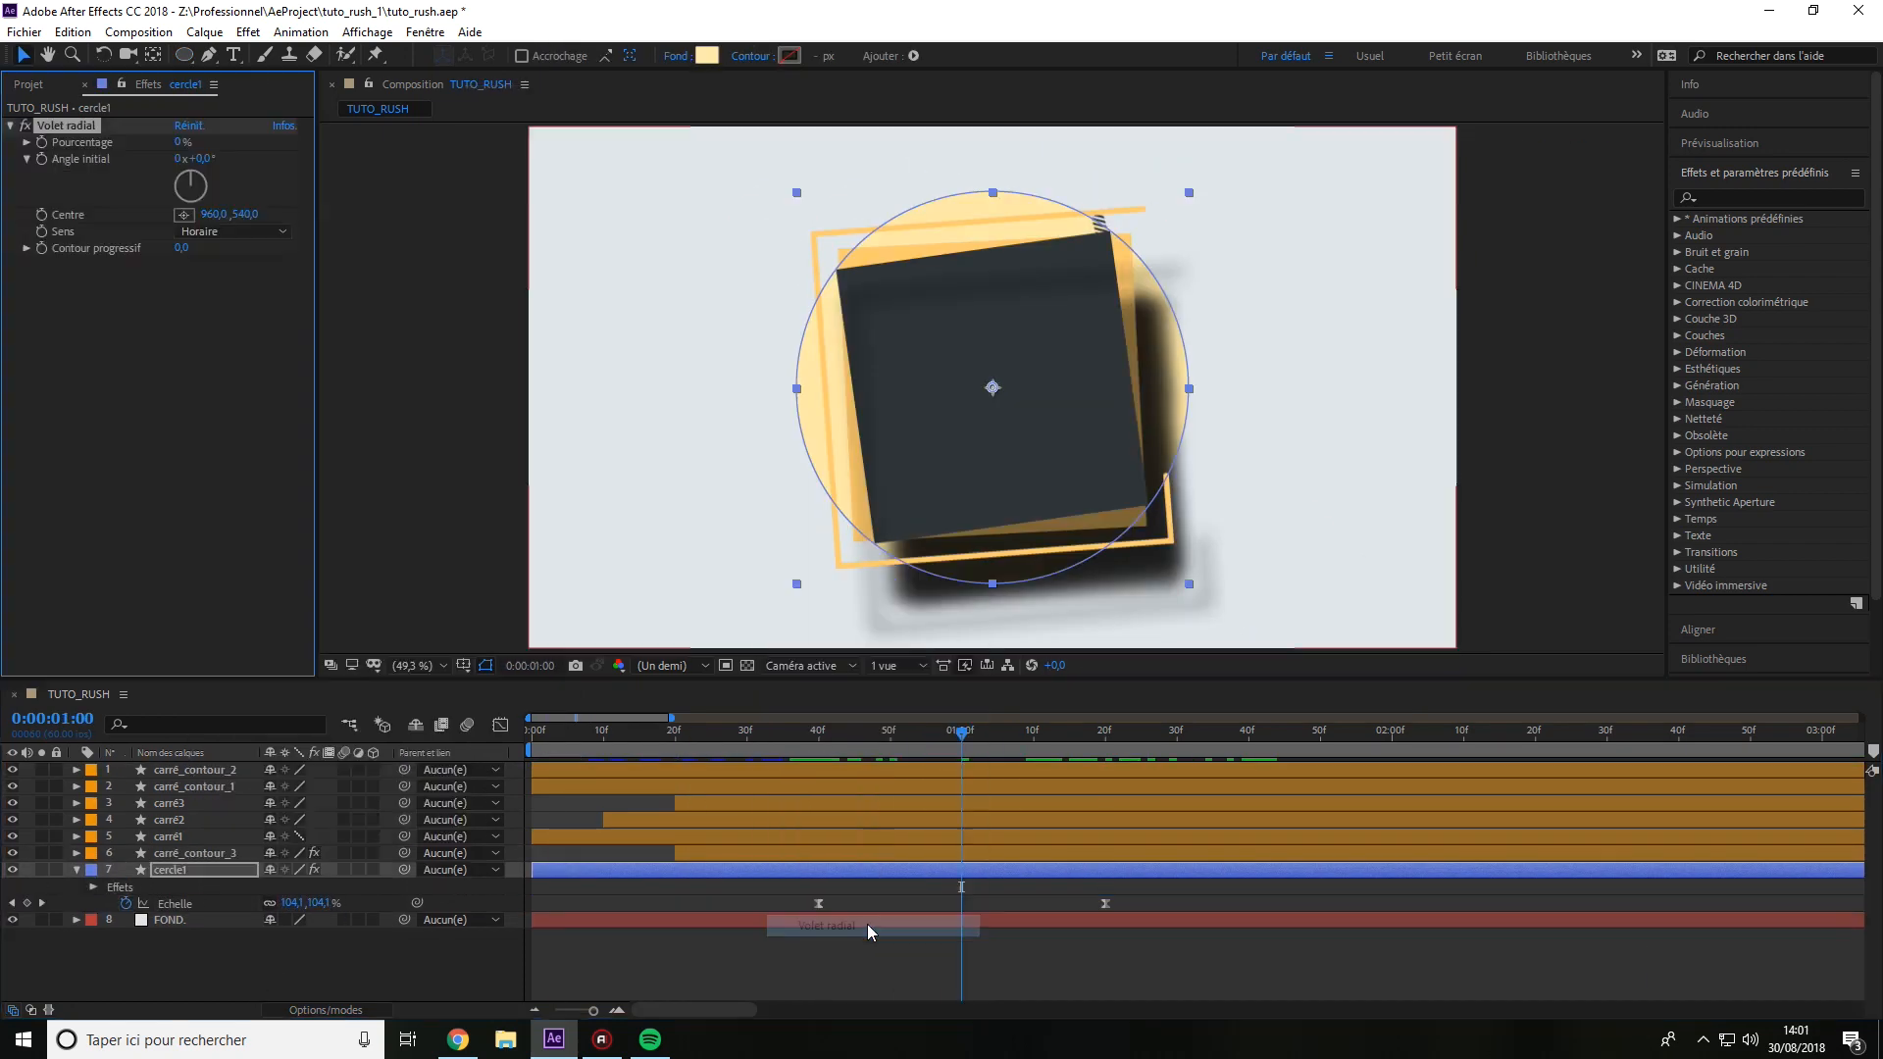
Keyframe cercle1's Volet radial percentage to 100% at 1:50 and scrub through the wipe.
key(u)
drag(962, 733, 1319, 653)
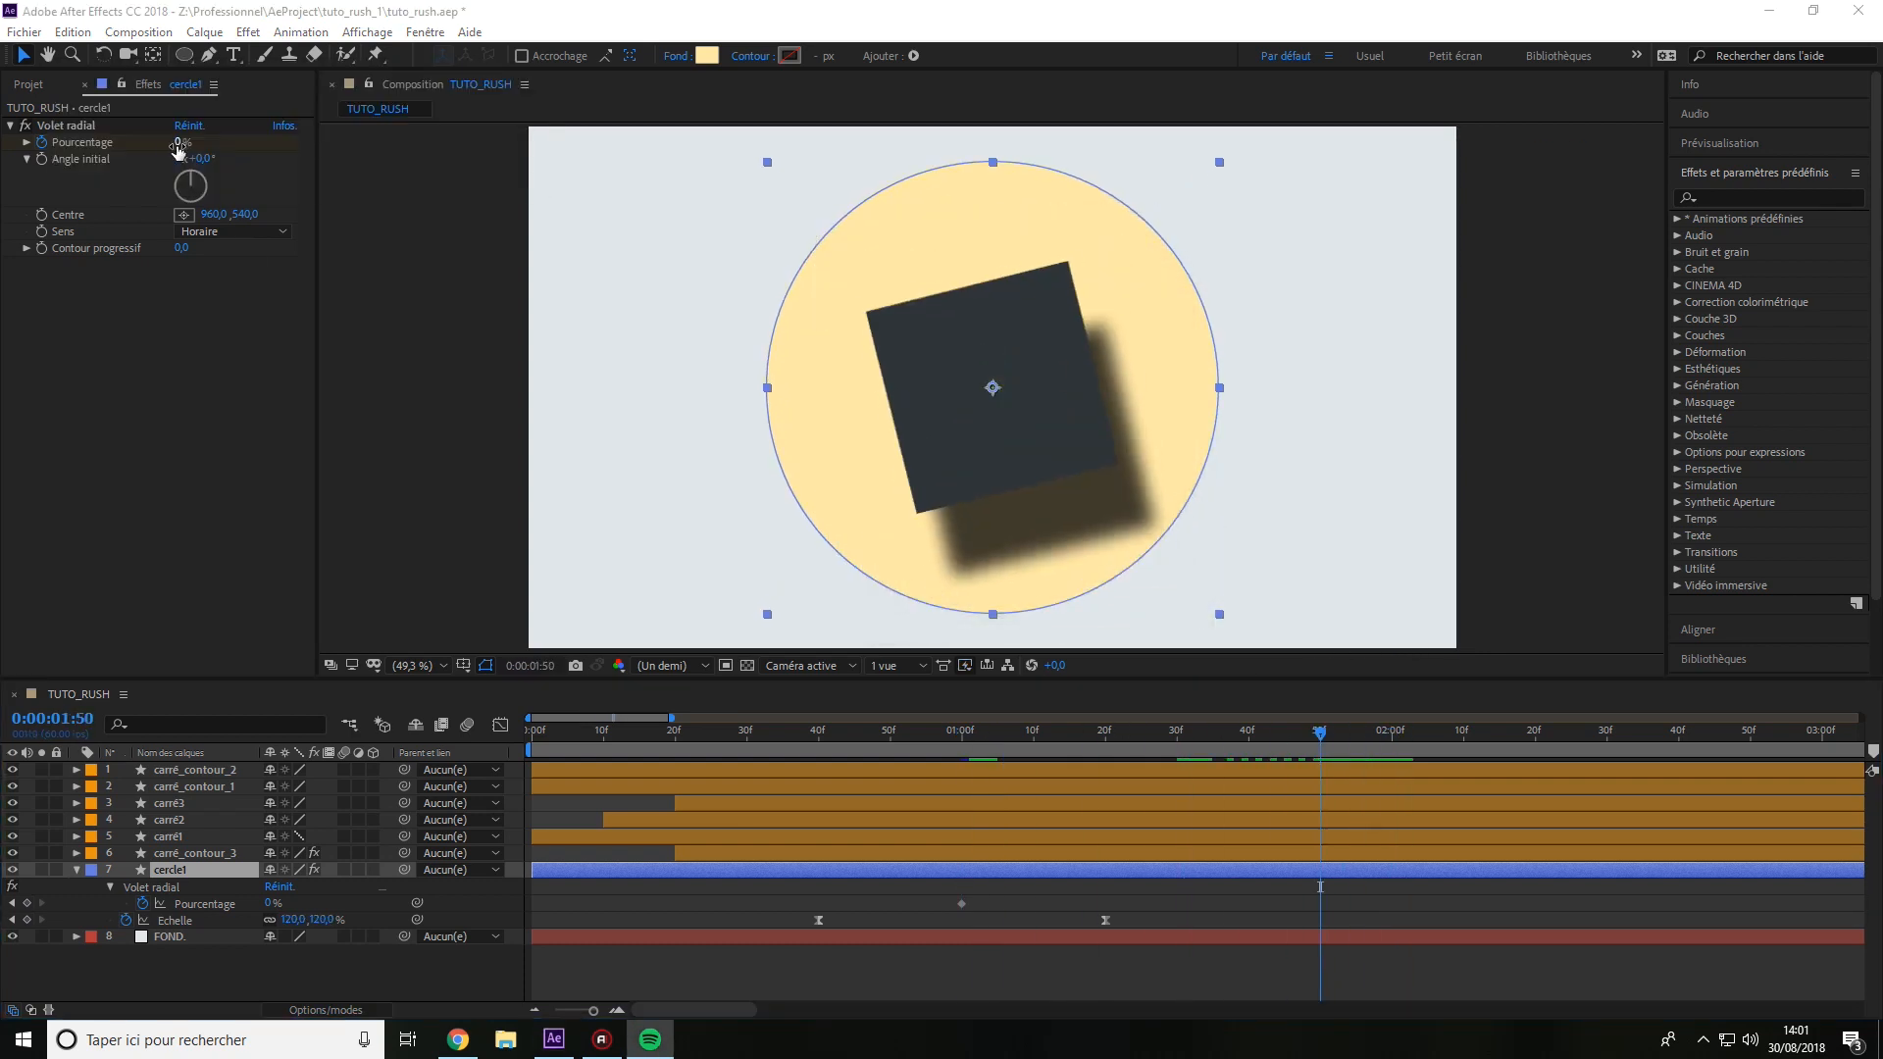
drag(177, 143, 284, 142)
click(1275, 971)
drag(1320, 733, 1248, 789)
Ease cercle1's Volet radial percentage keyframes, reshape their speed curve, and preview the wipe.
click(204, 903)
key(F9)
key(shift+F3)
drag(1026, 951, 1245, 951)
key(shift+F3)
drag(1248, 733, 744, 802)
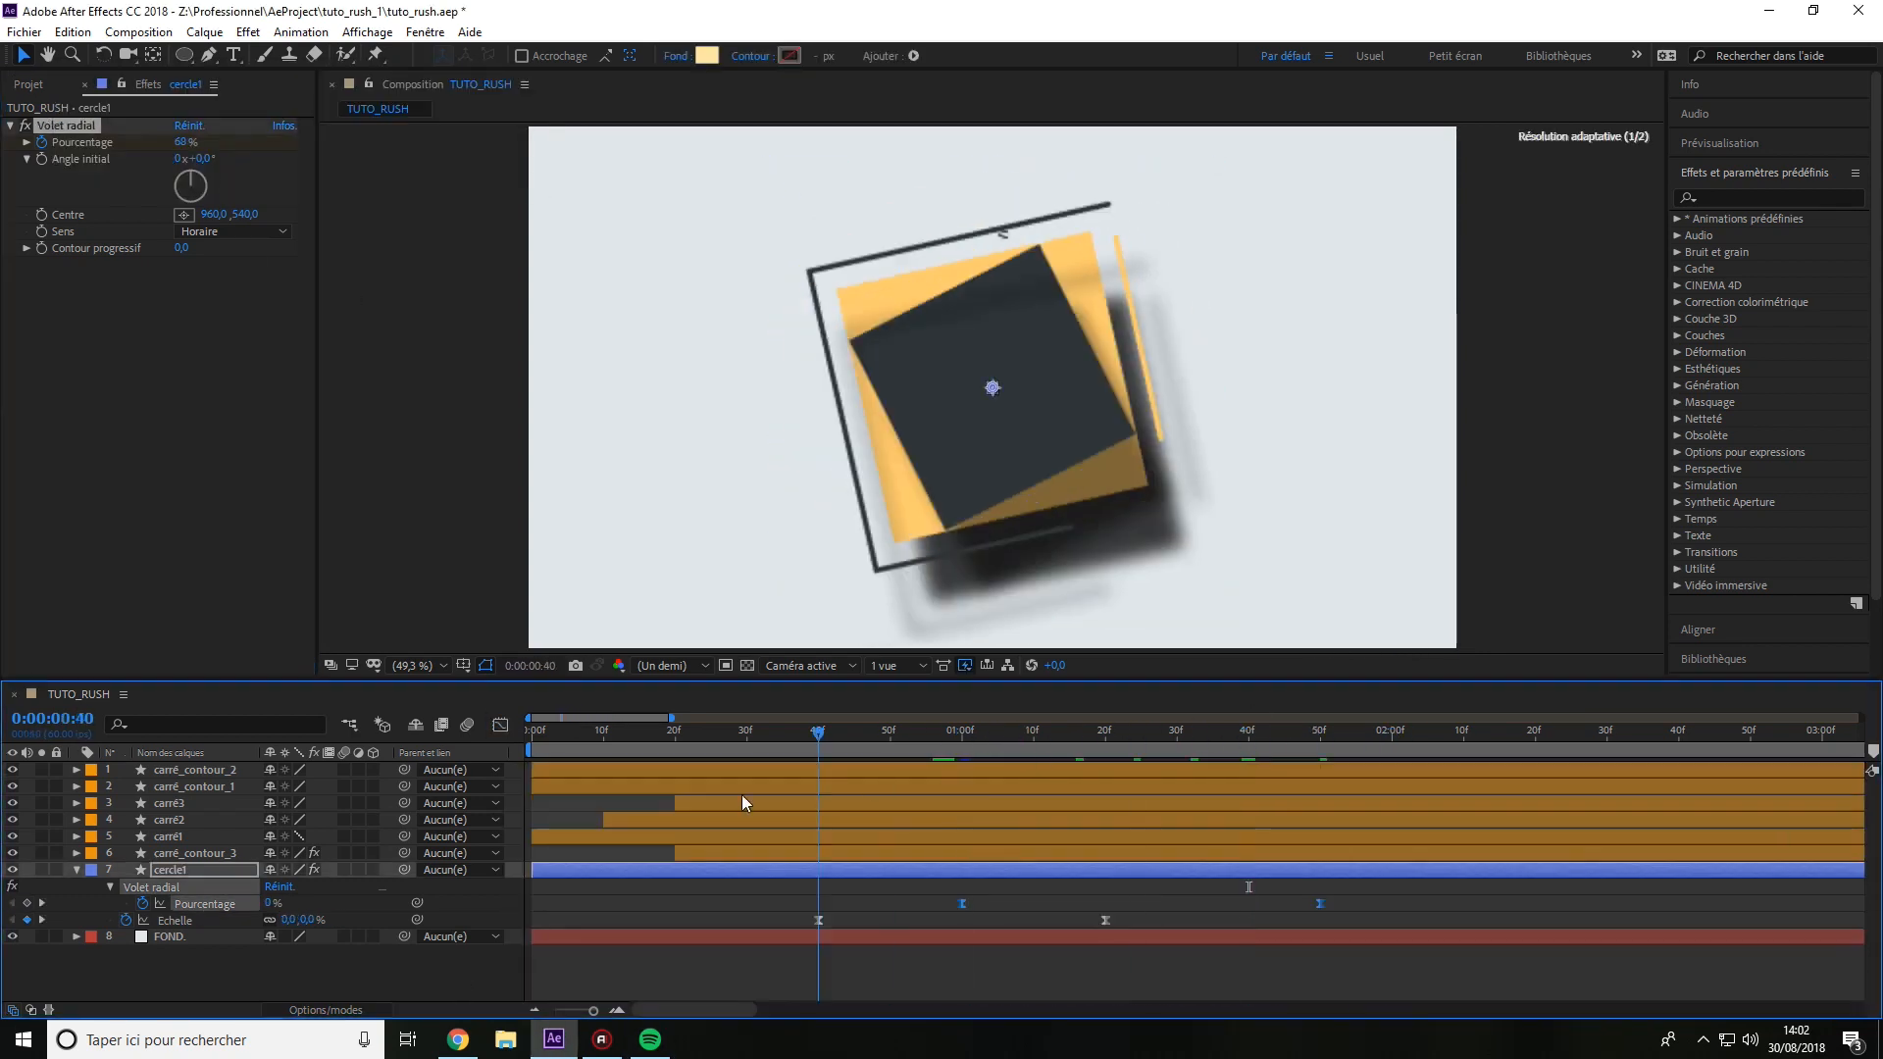
click(473, 946)
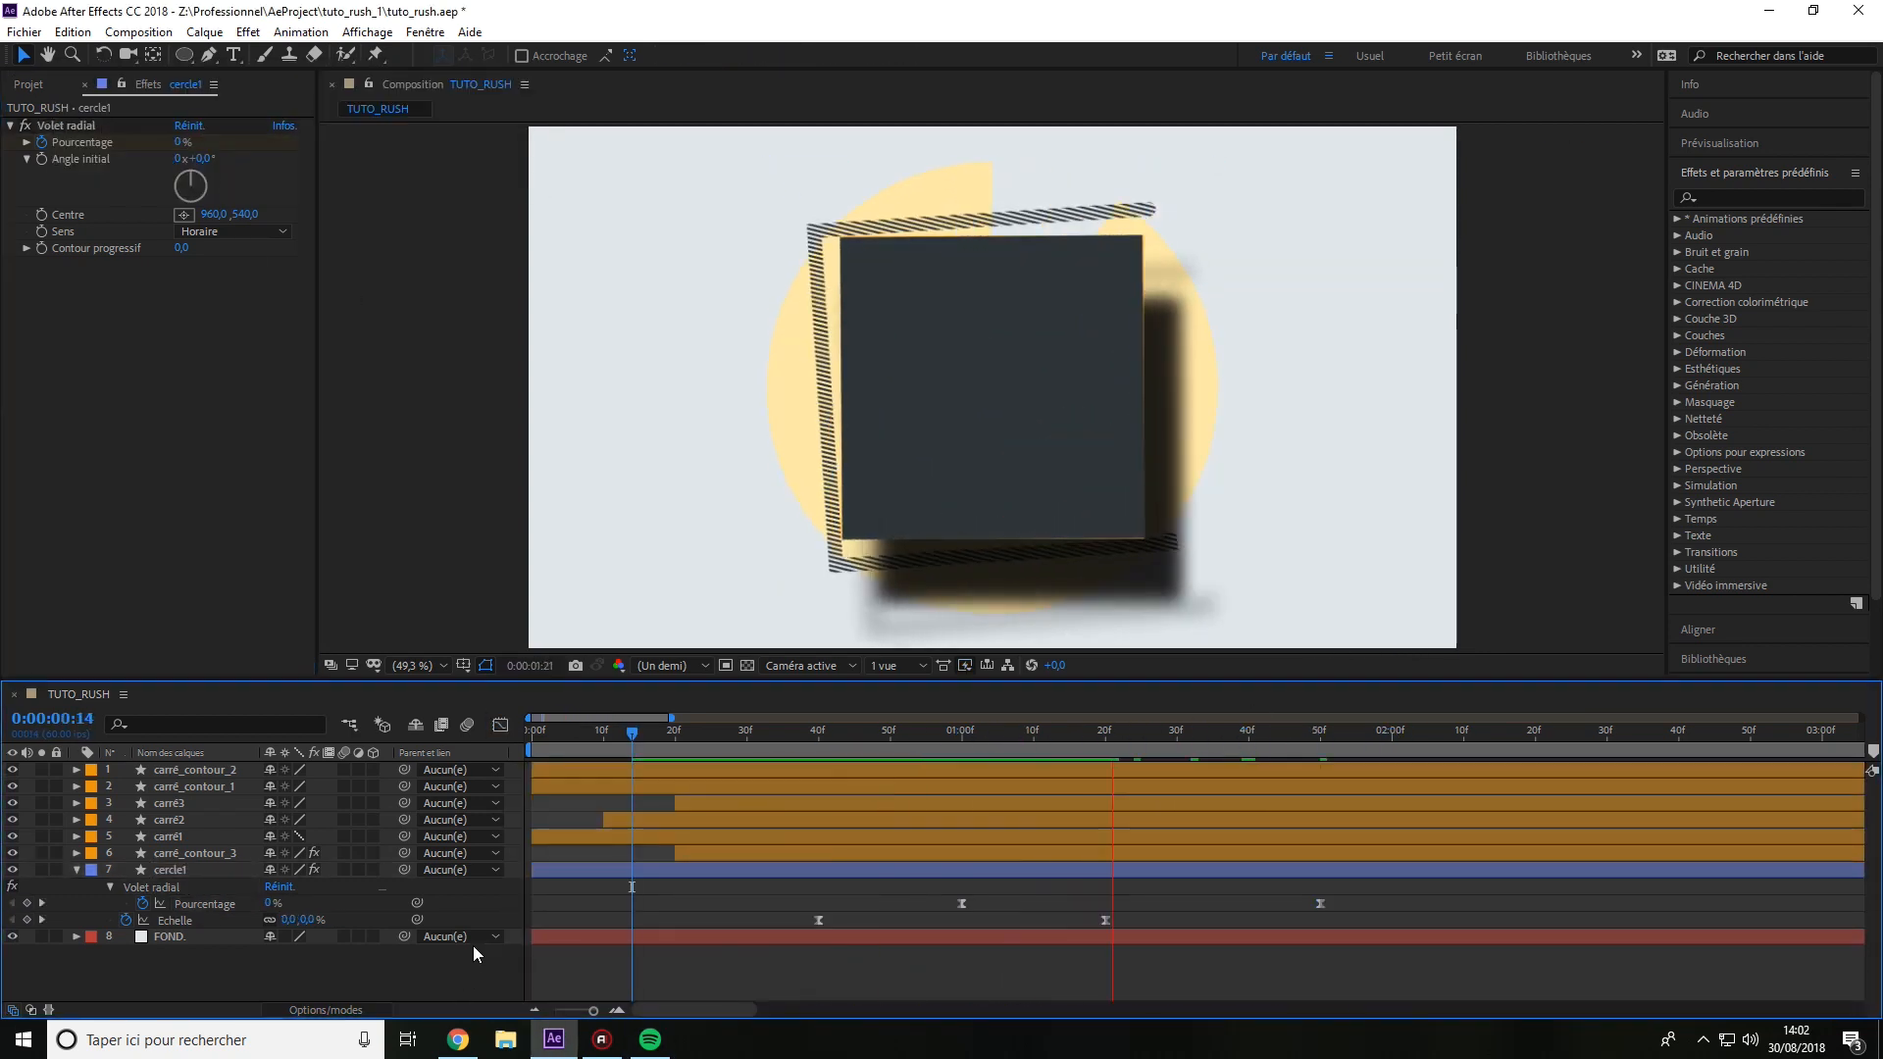
Duplicate cercle1 and give the copy, cercle2, a larger final scale keyframe.
click(177, 870)
key(ctrl+d)
key(s)
key(j)
click(294, 887)
key(Return)
key(j)
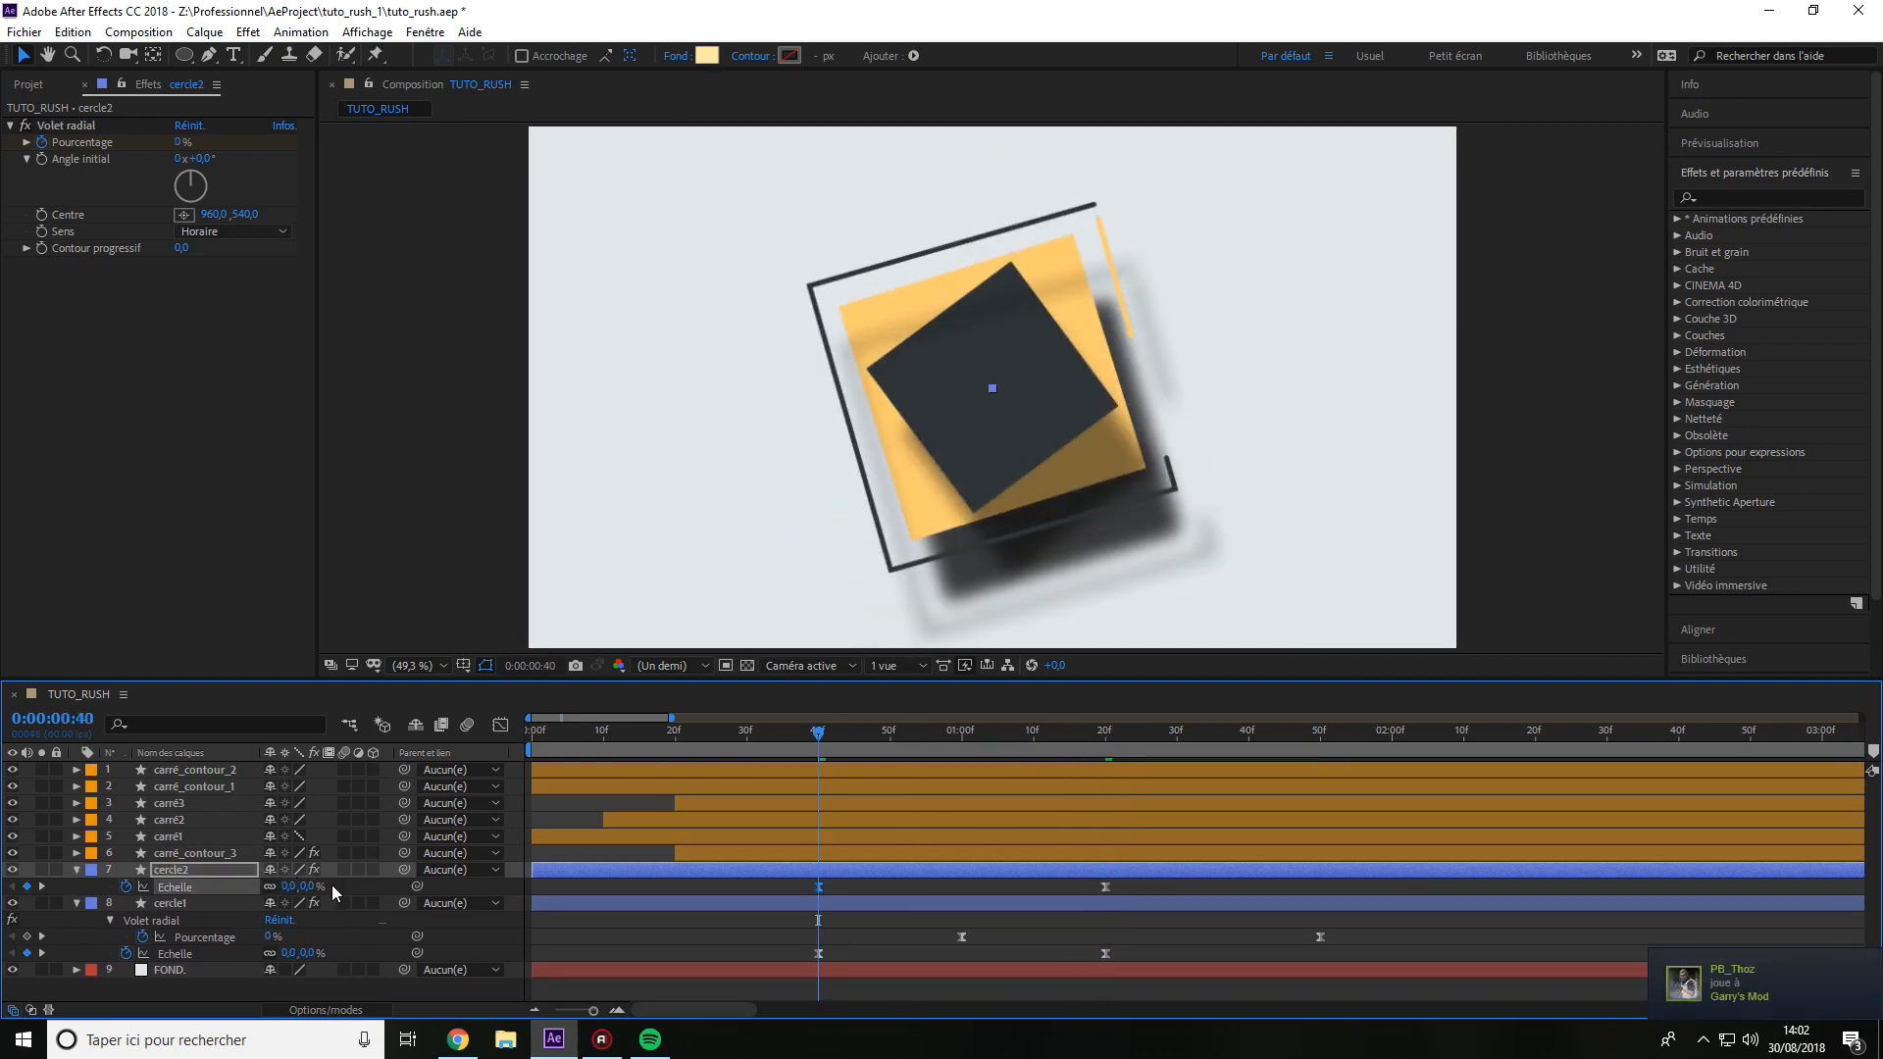
Restyle cercle2 as an unfilled ring with a dark 5 px stroke and shift its Volet radial keyframes to about 1:11 and 2:01.
click(789, 56)
key(Return)
drag(818, 733, 1062, 753)
key(u)
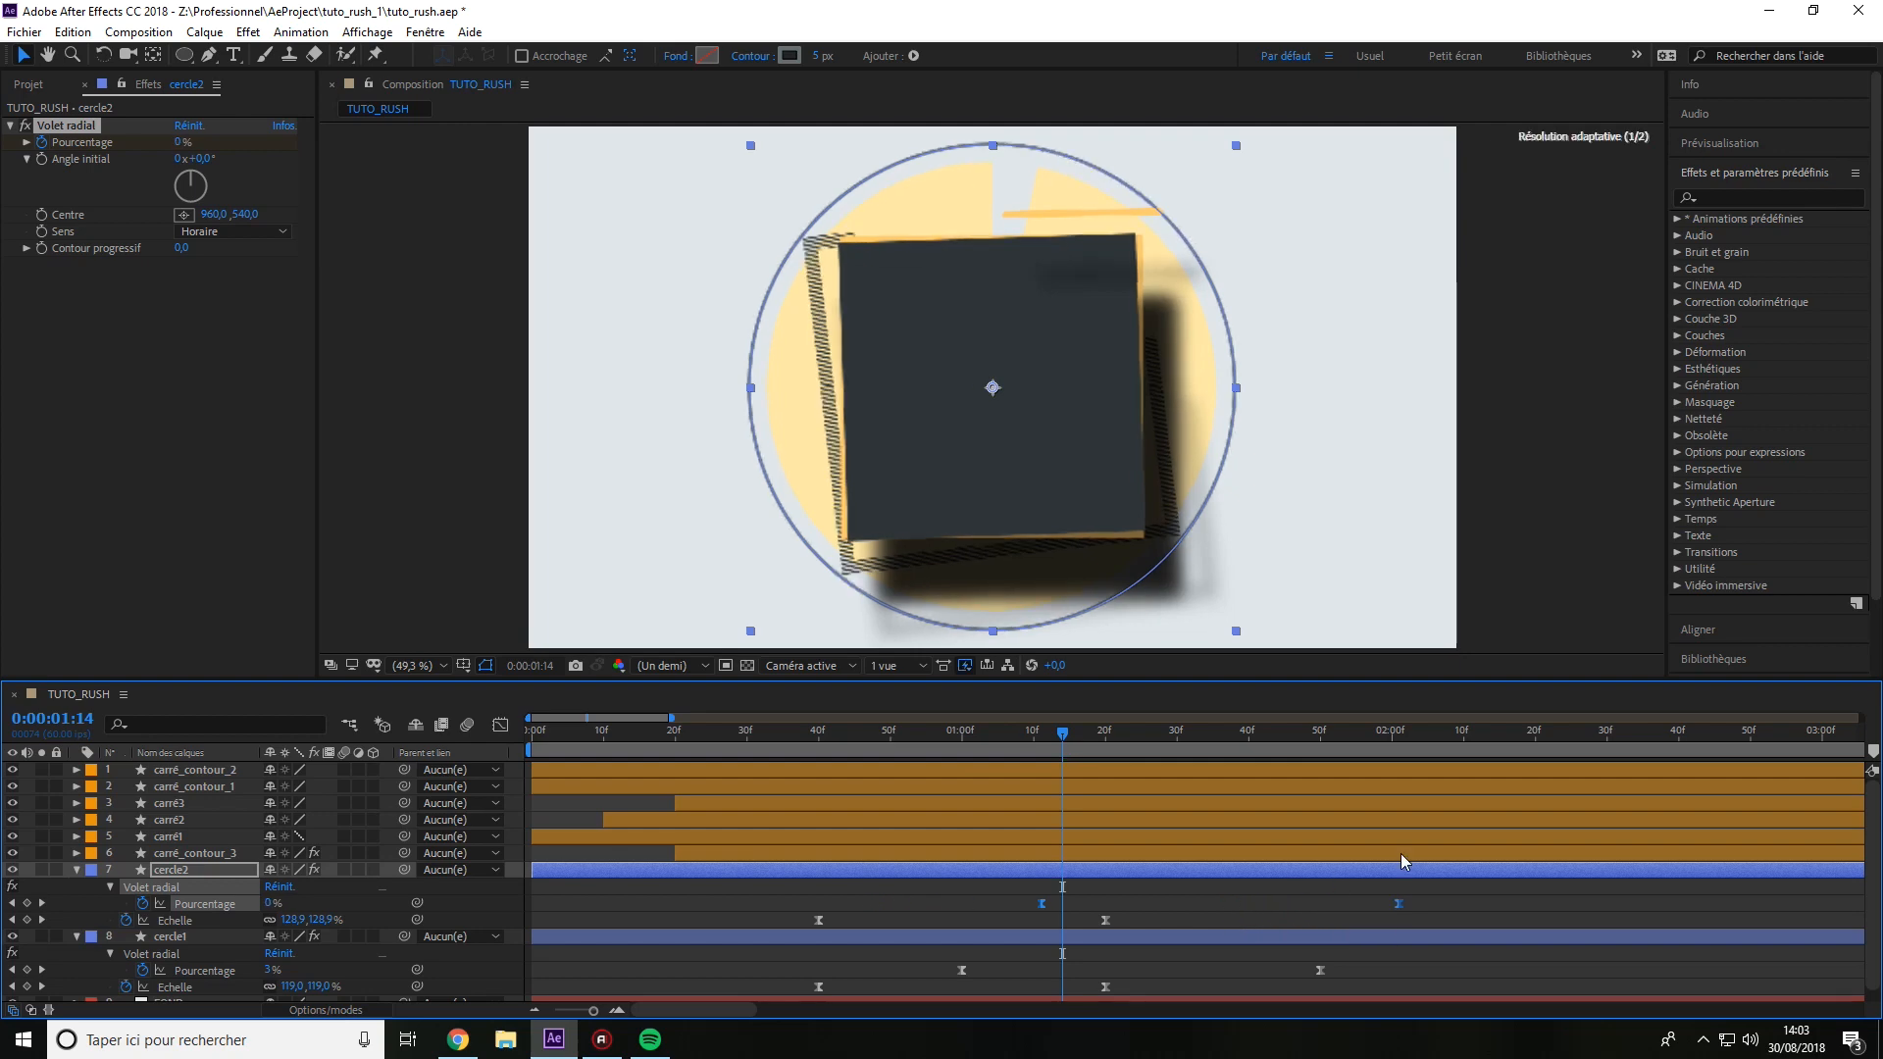
Save the project, collapse the layer properties, and preview the complete animation.
key(ctrl+s)
key(u)
click(202, 963)
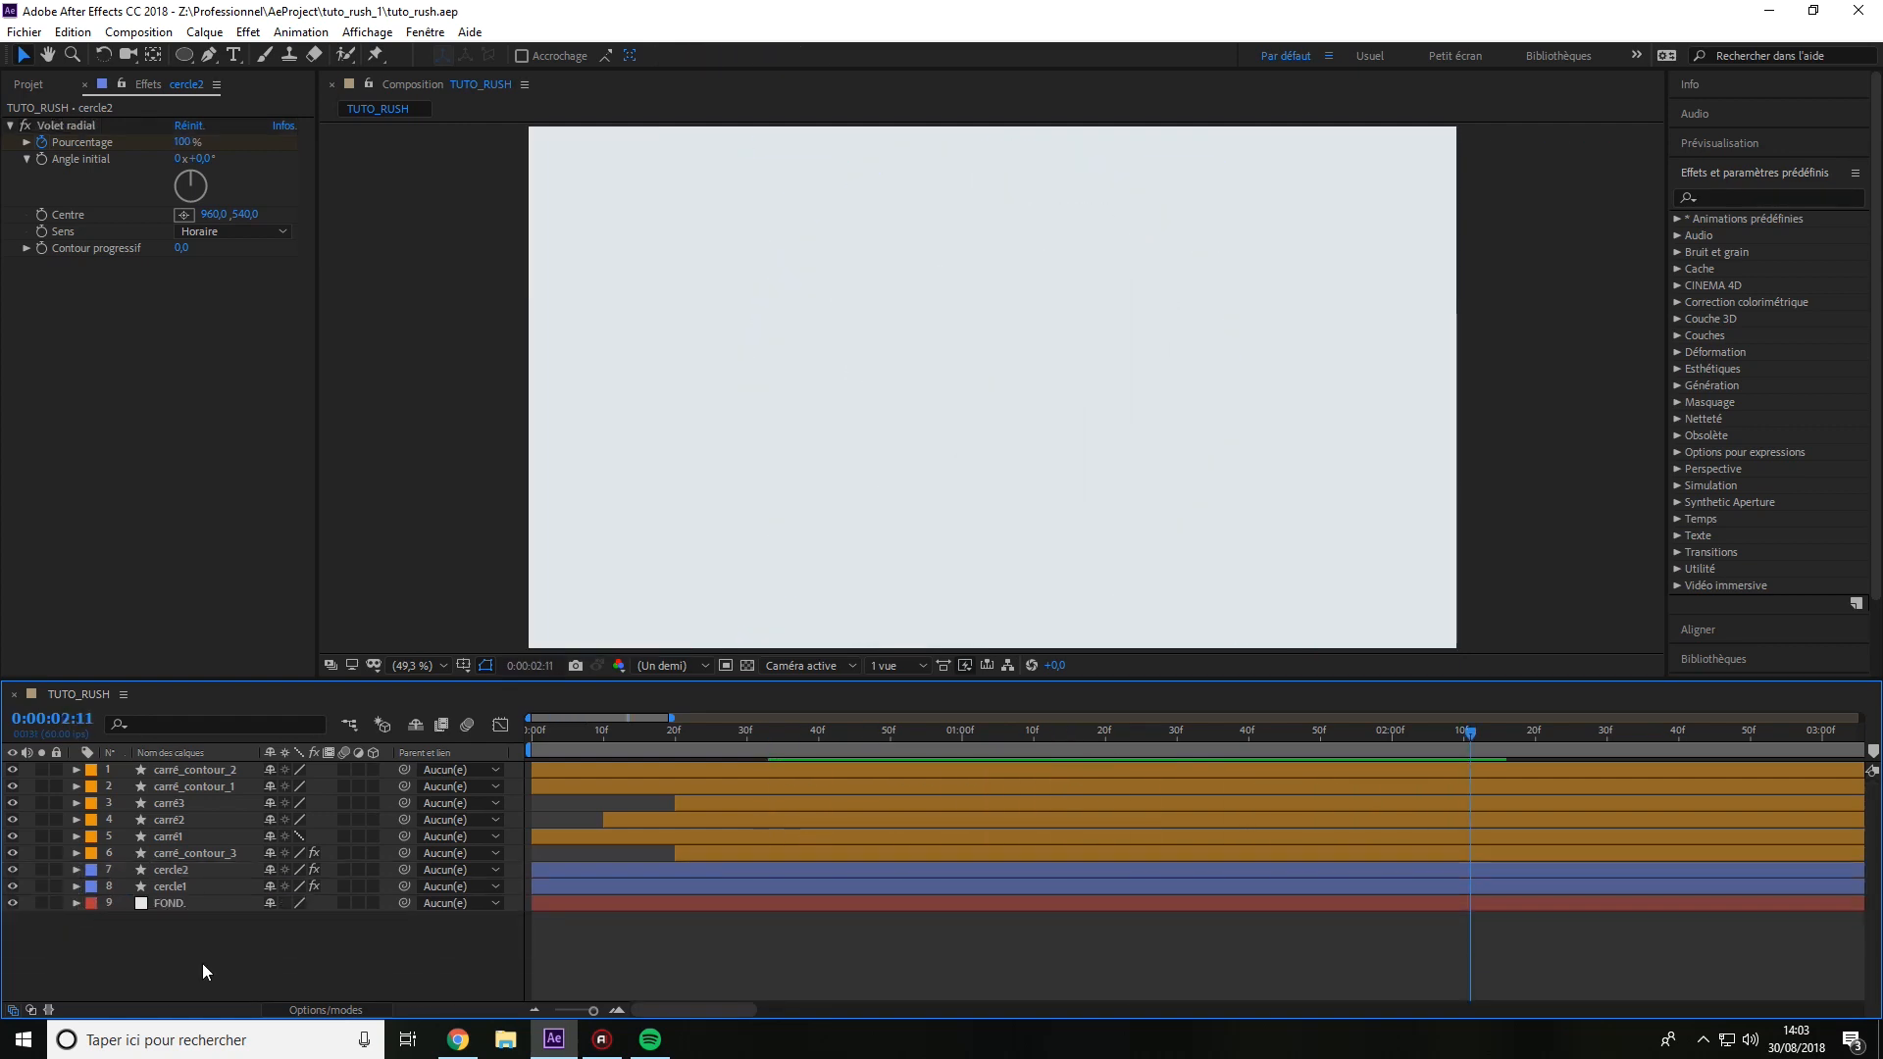
click(923, 726)
key(space)
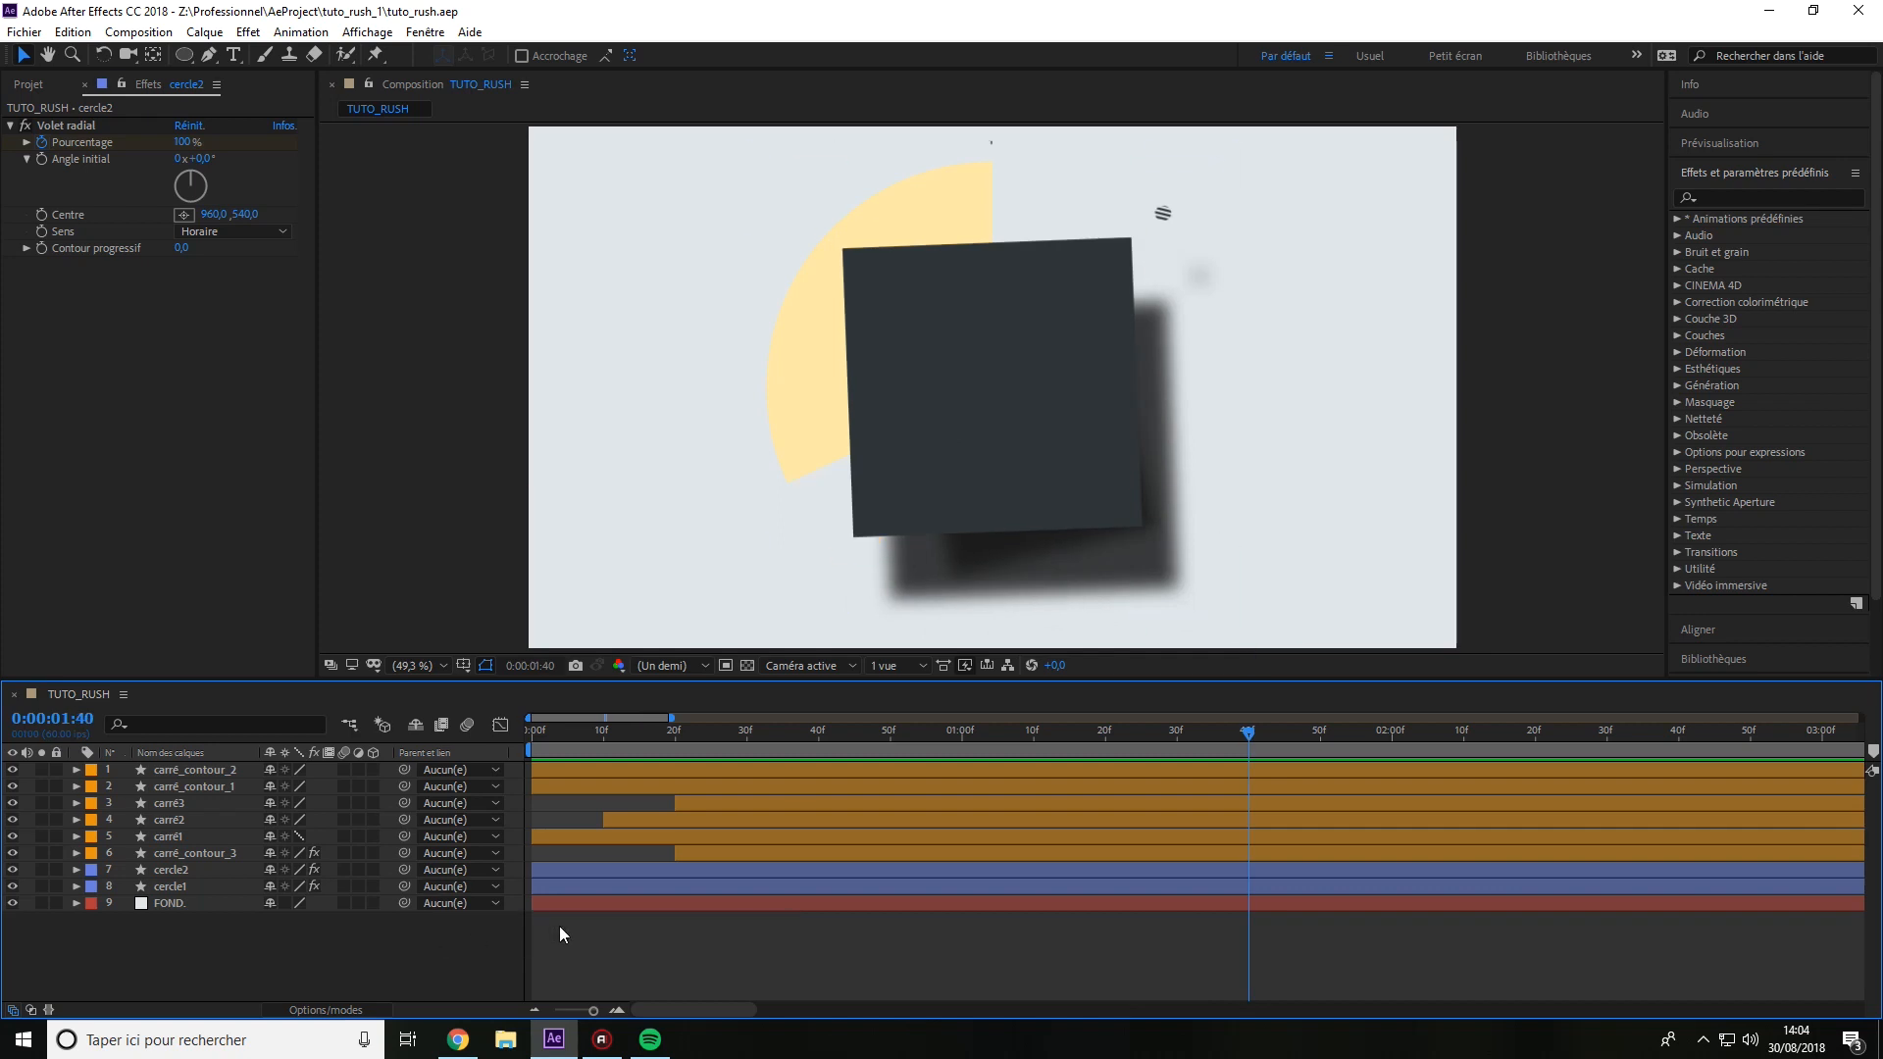
Draw a circle on a new shape layer at 2:00 with a dark fill and no stroke.
mouse_move(604, 732)
mouse_down()
mouse_move(481, 743)
mouse_move(1592, 735)
mouse_move(1369, 588)
mouse_up()
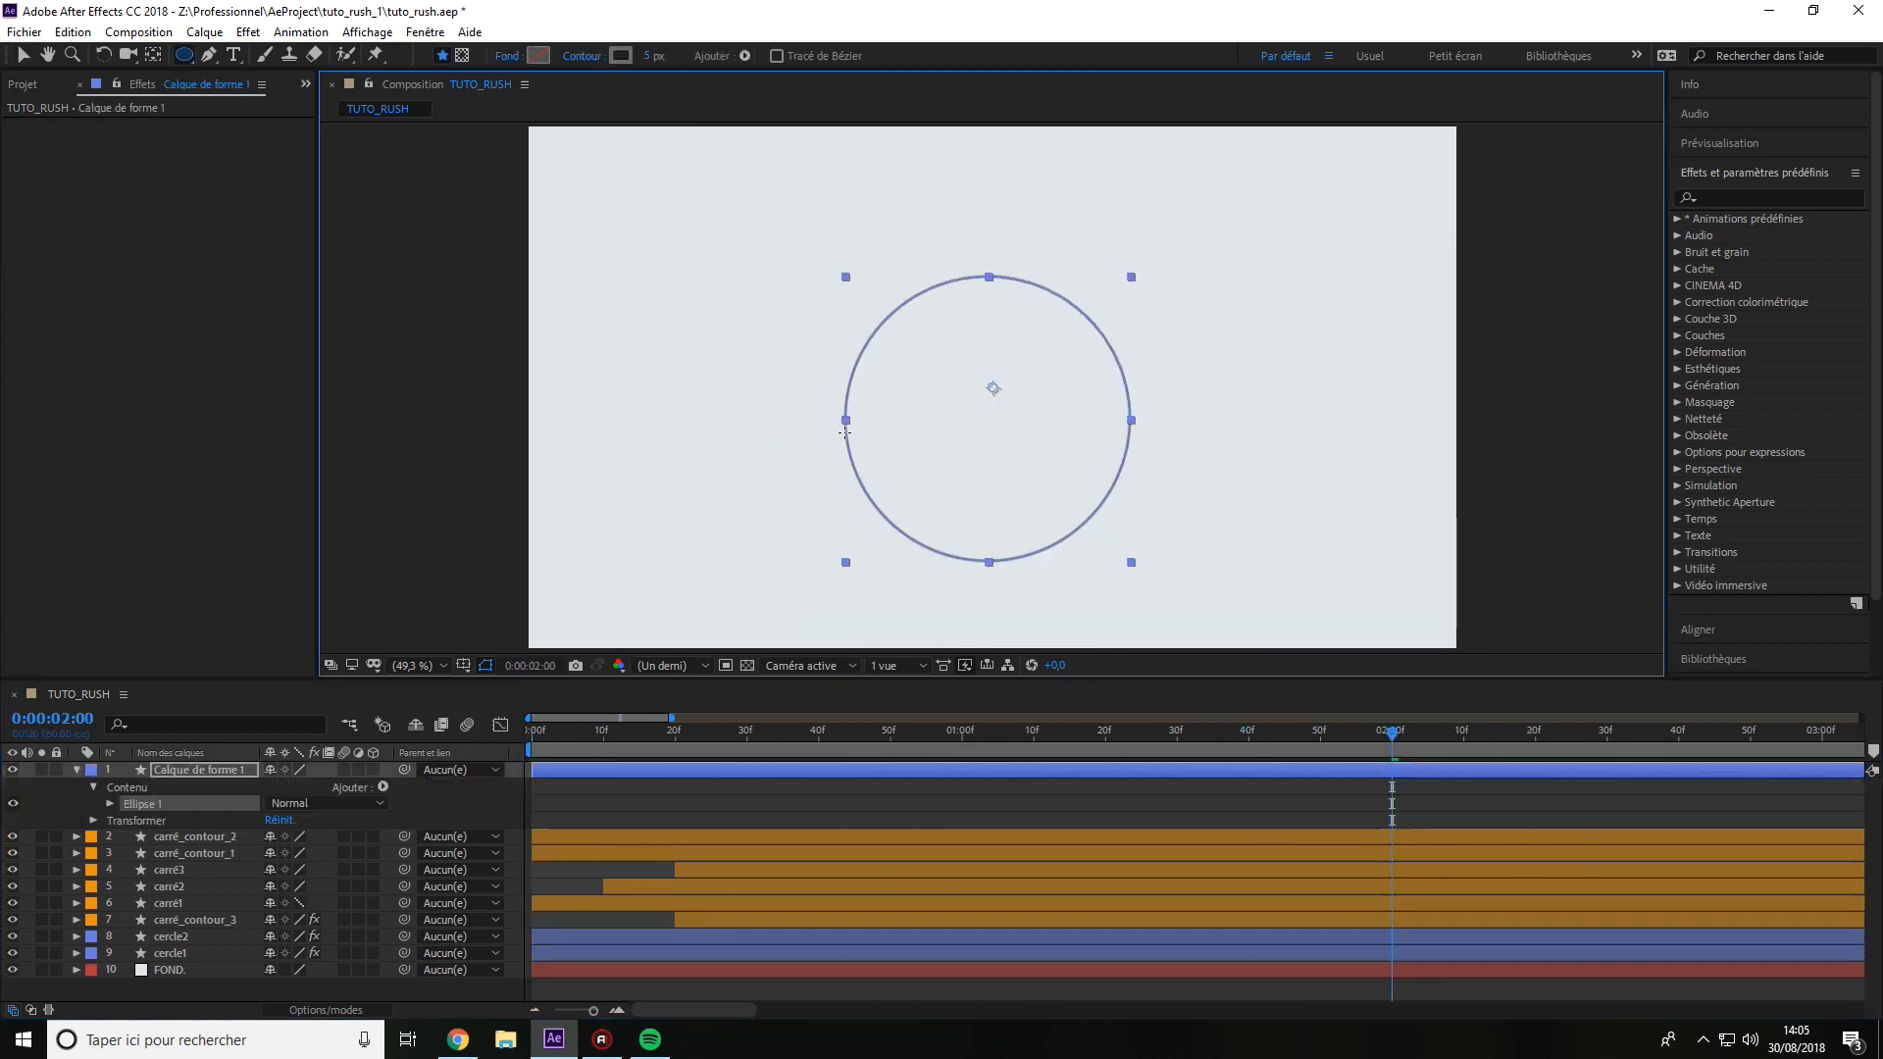
click(621, 54)
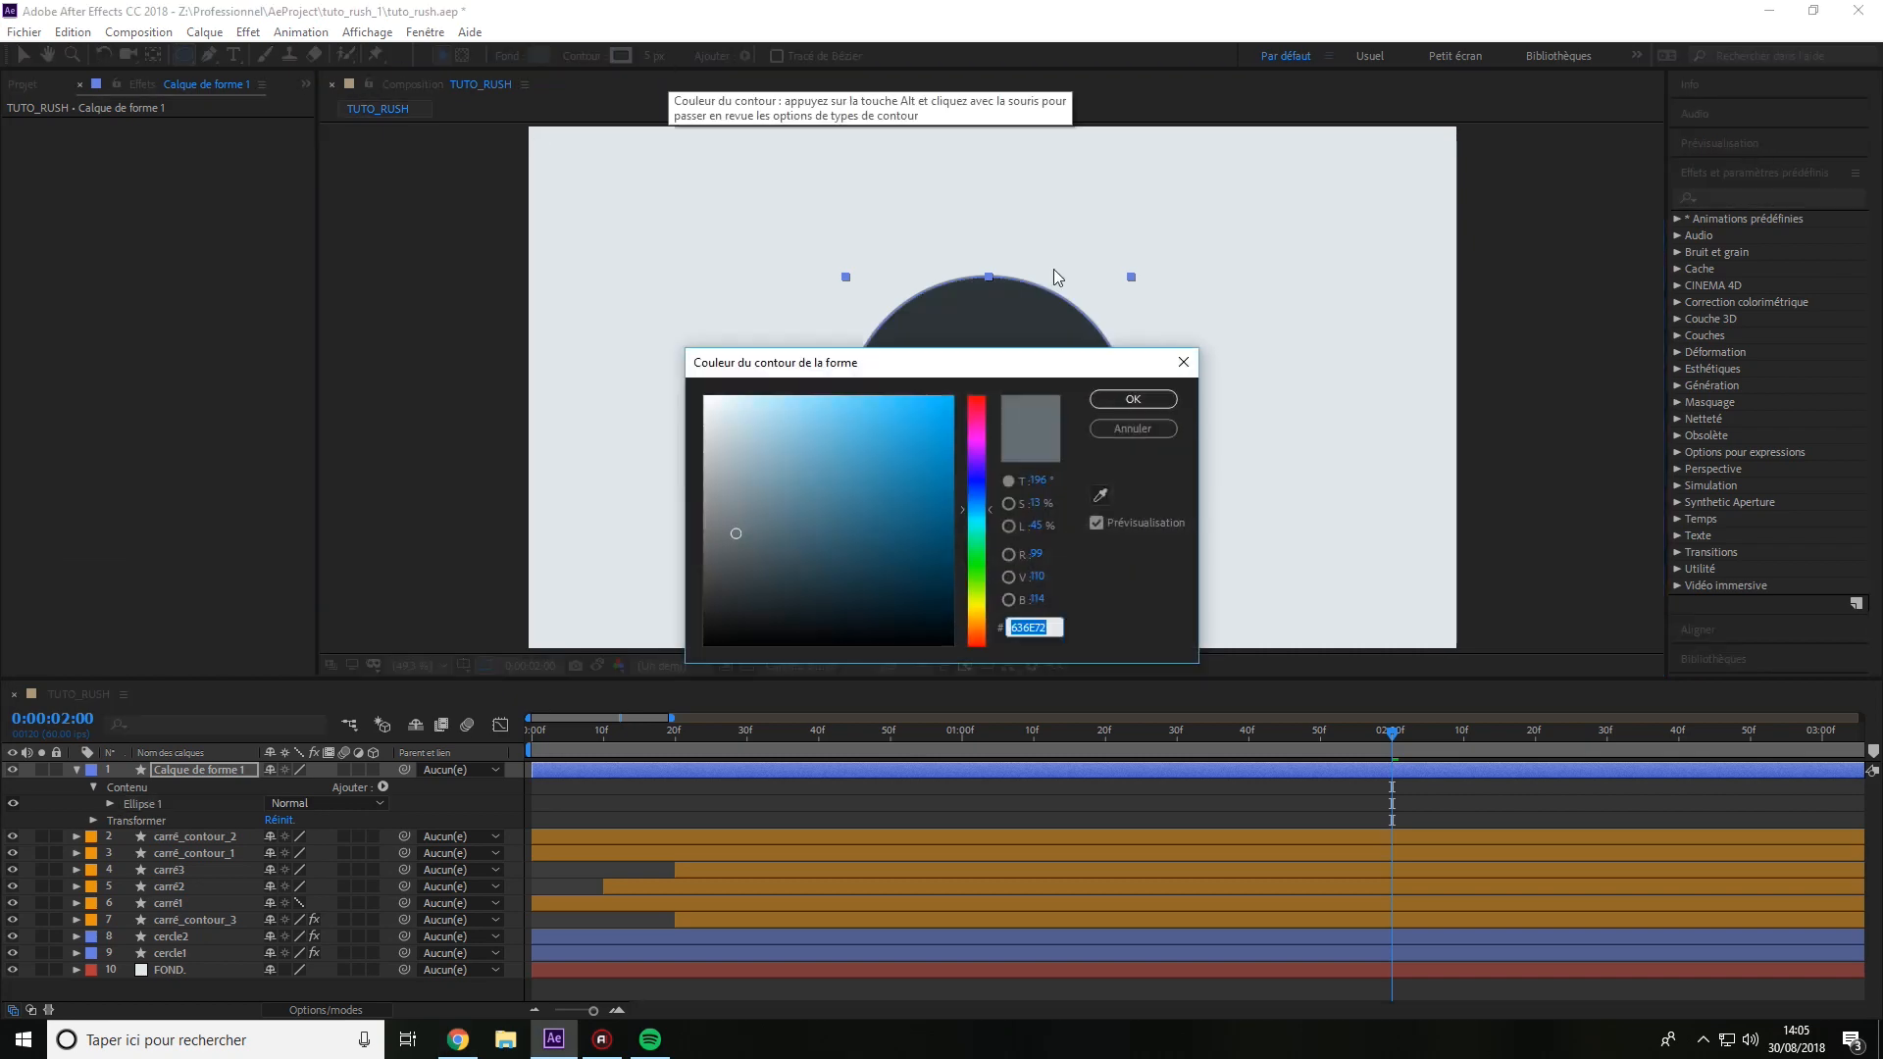
key(Return)
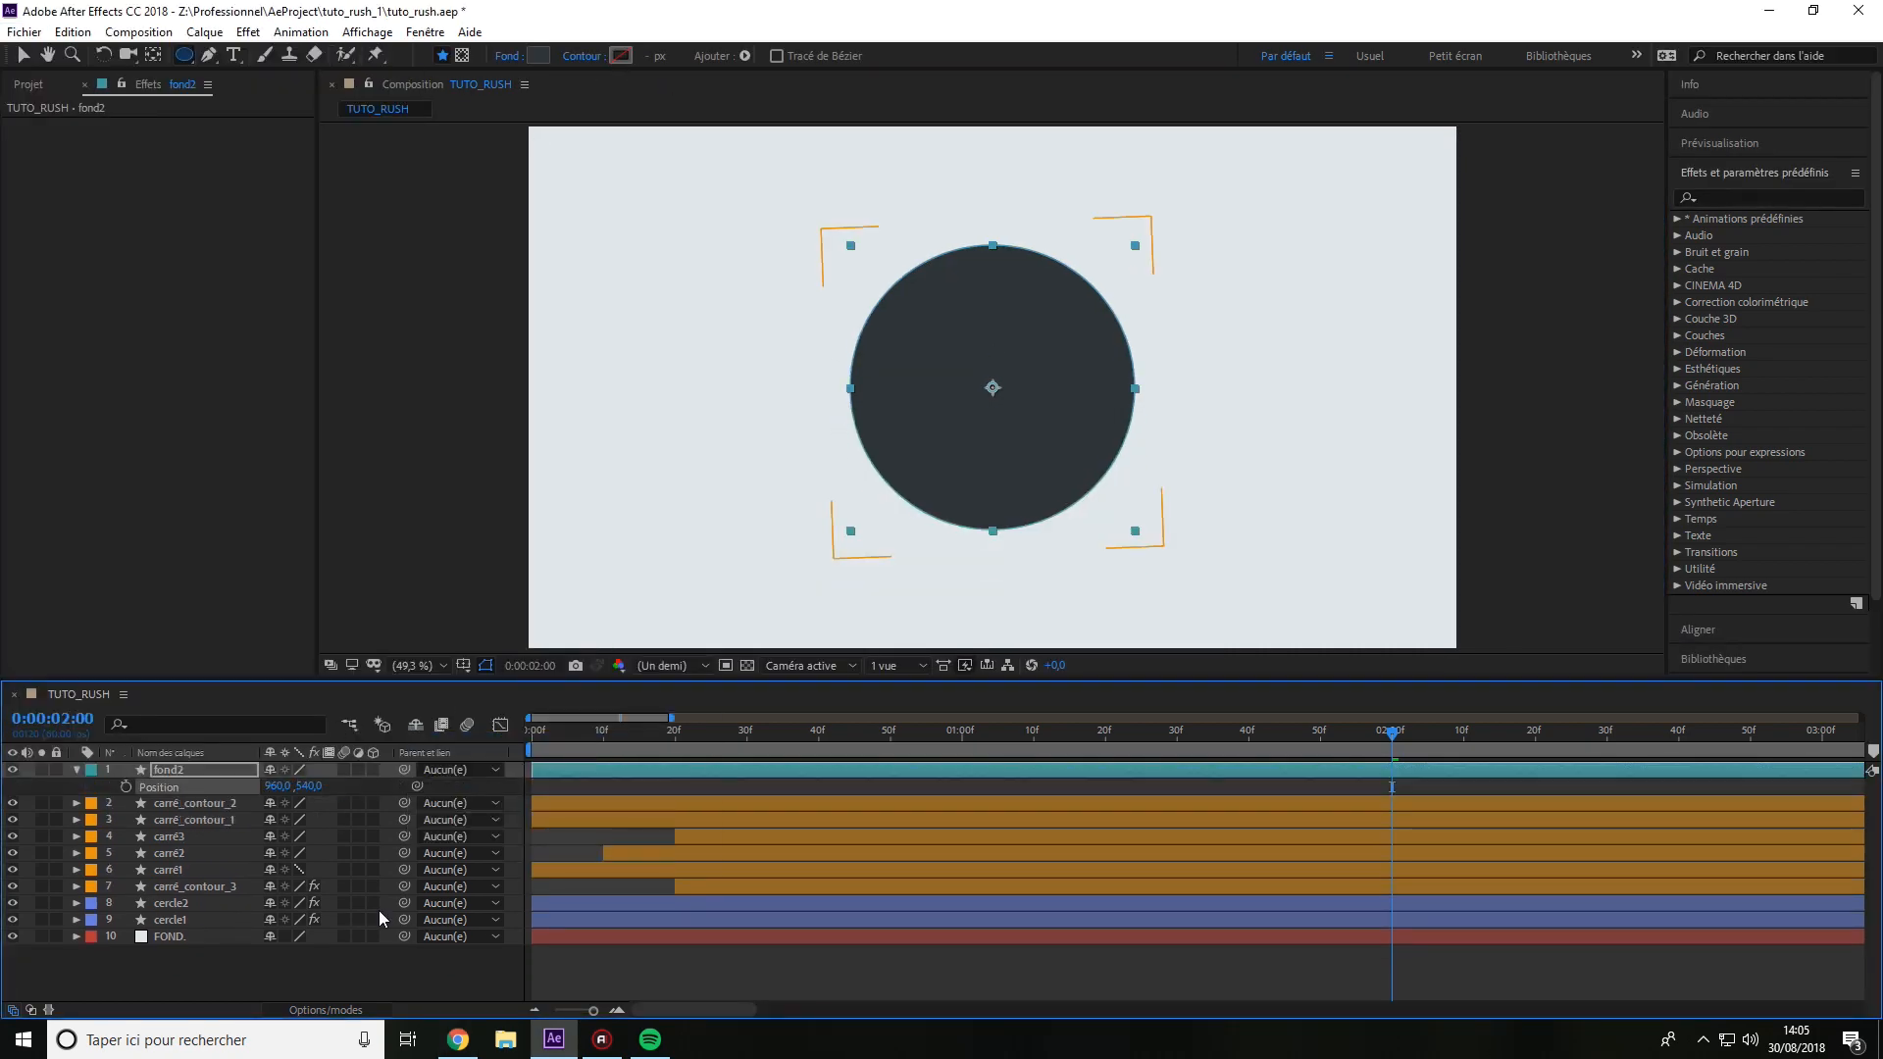
Animate fond2's scale from 0% at 2:00 to 400% at 2:30 and reshape its speed curve.
key(s)
click(295, 787)
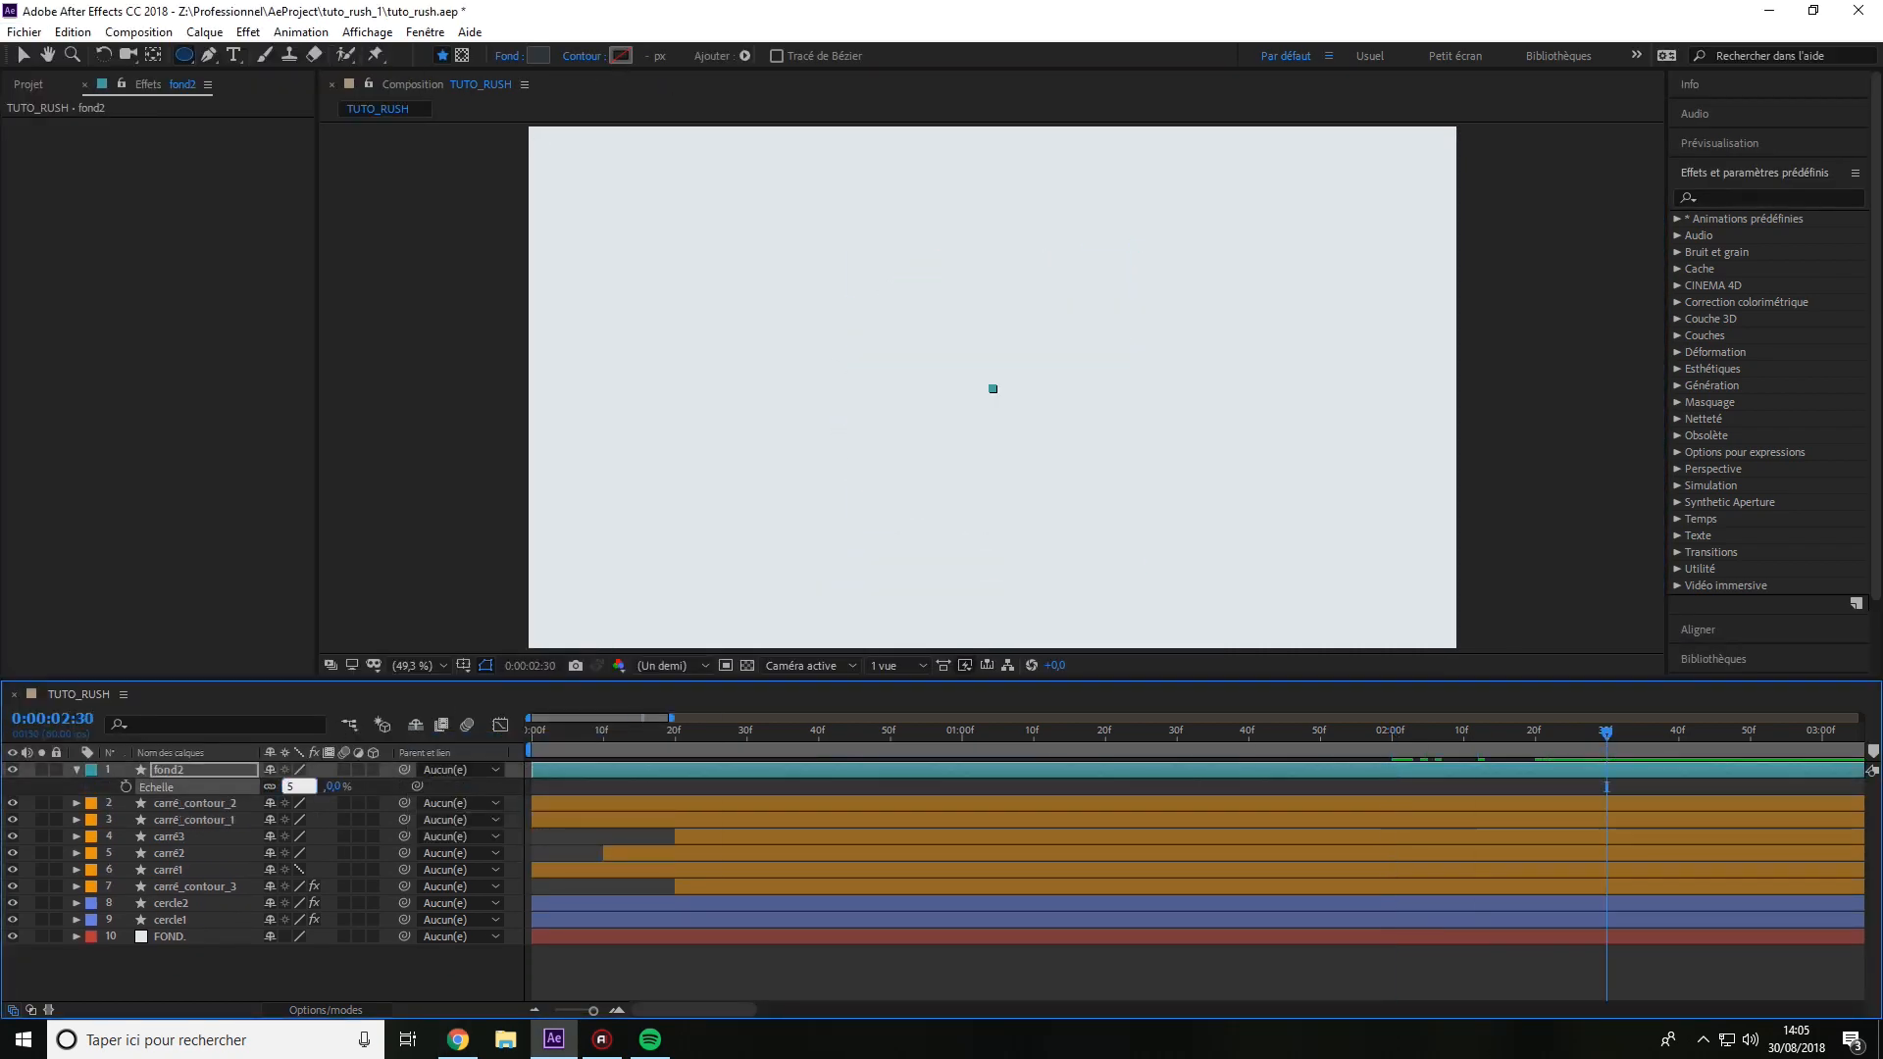
text(400)
key(Return)
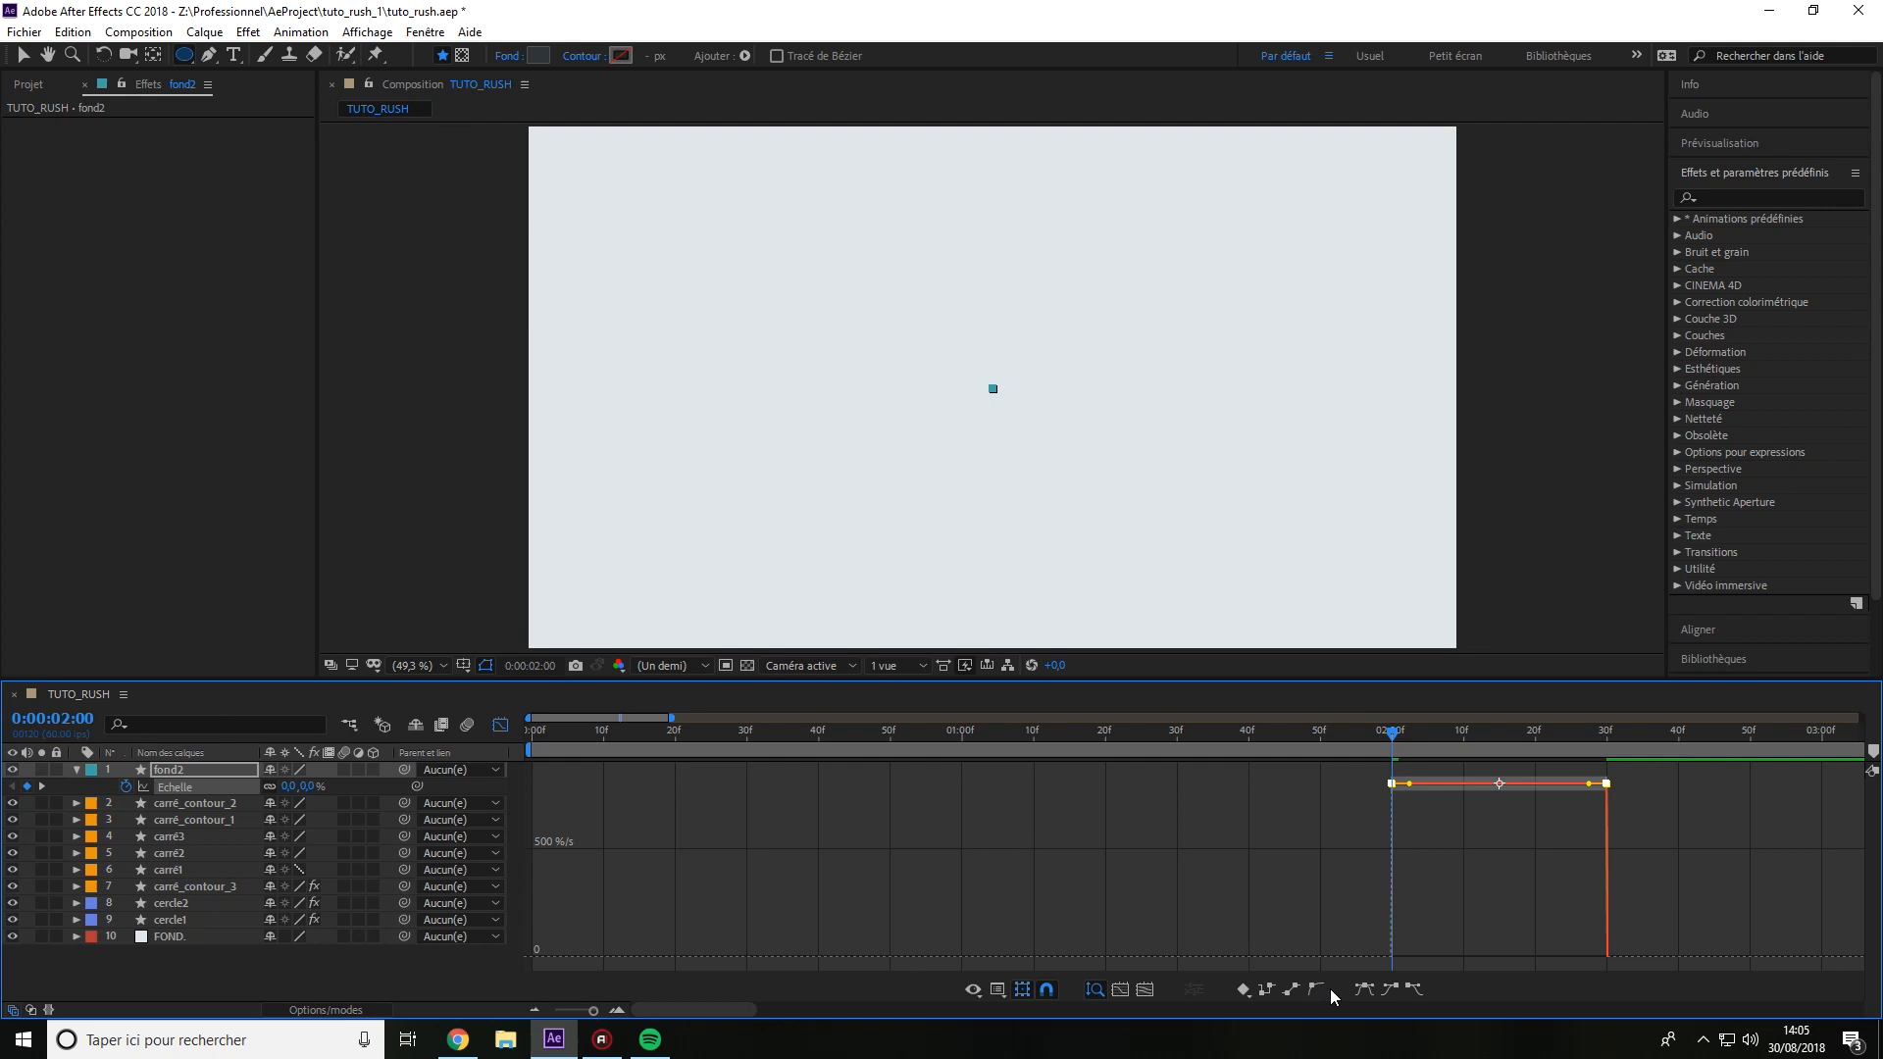
drag(1330, 988, 1577, 959)
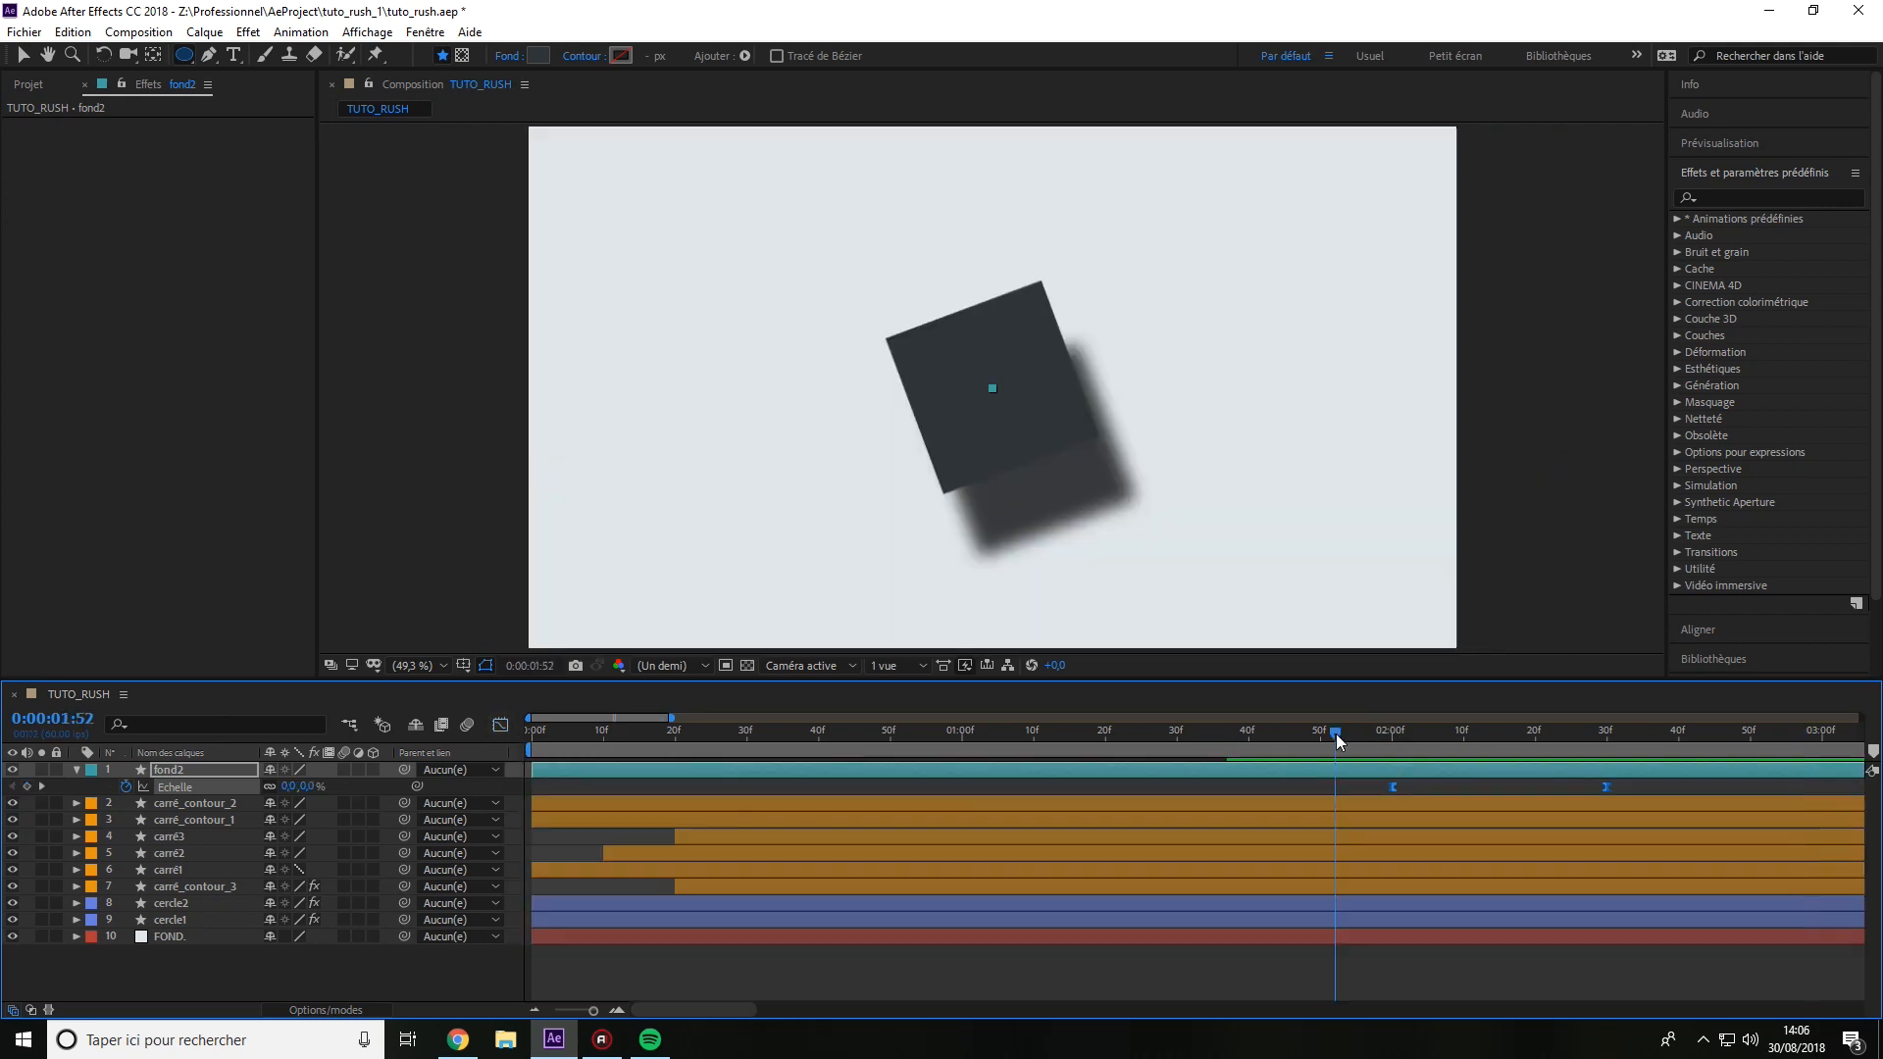
Preview the animation from the beginning and return to 2:00.
key(Home)
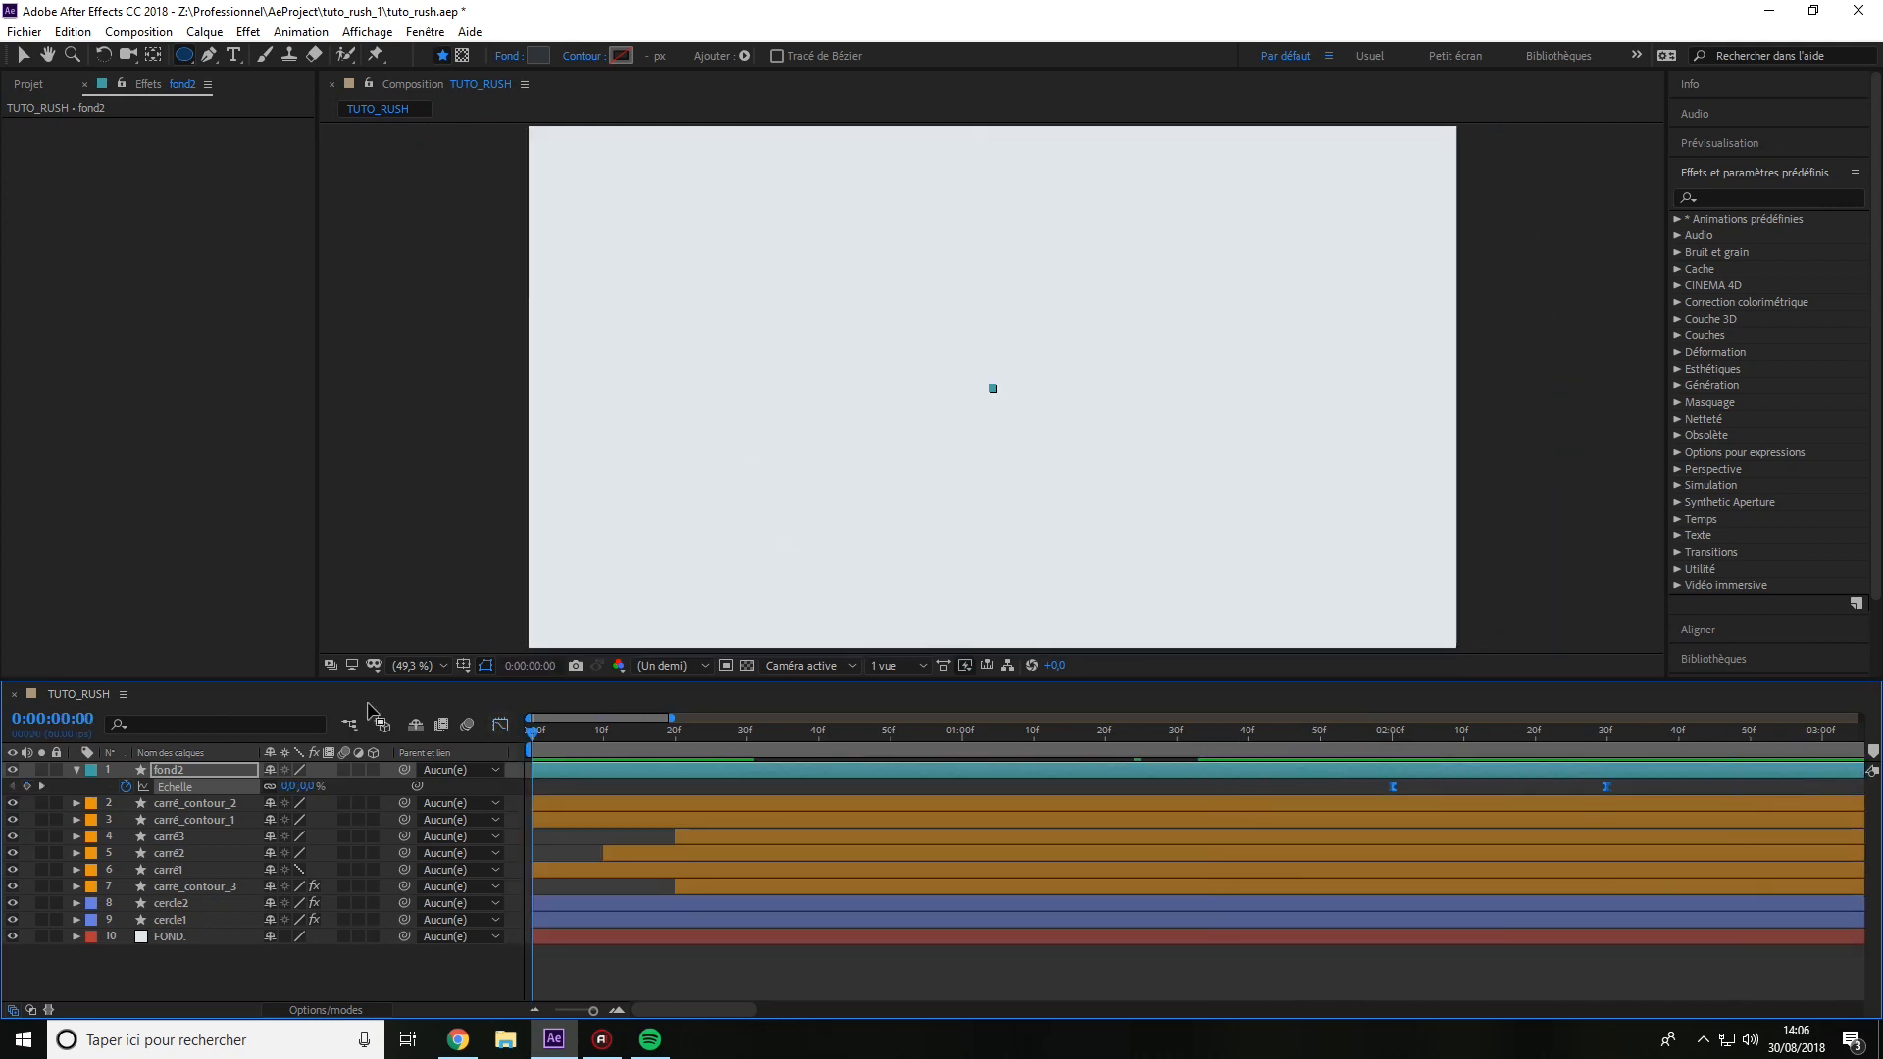
key(space)
click(1392, 725)
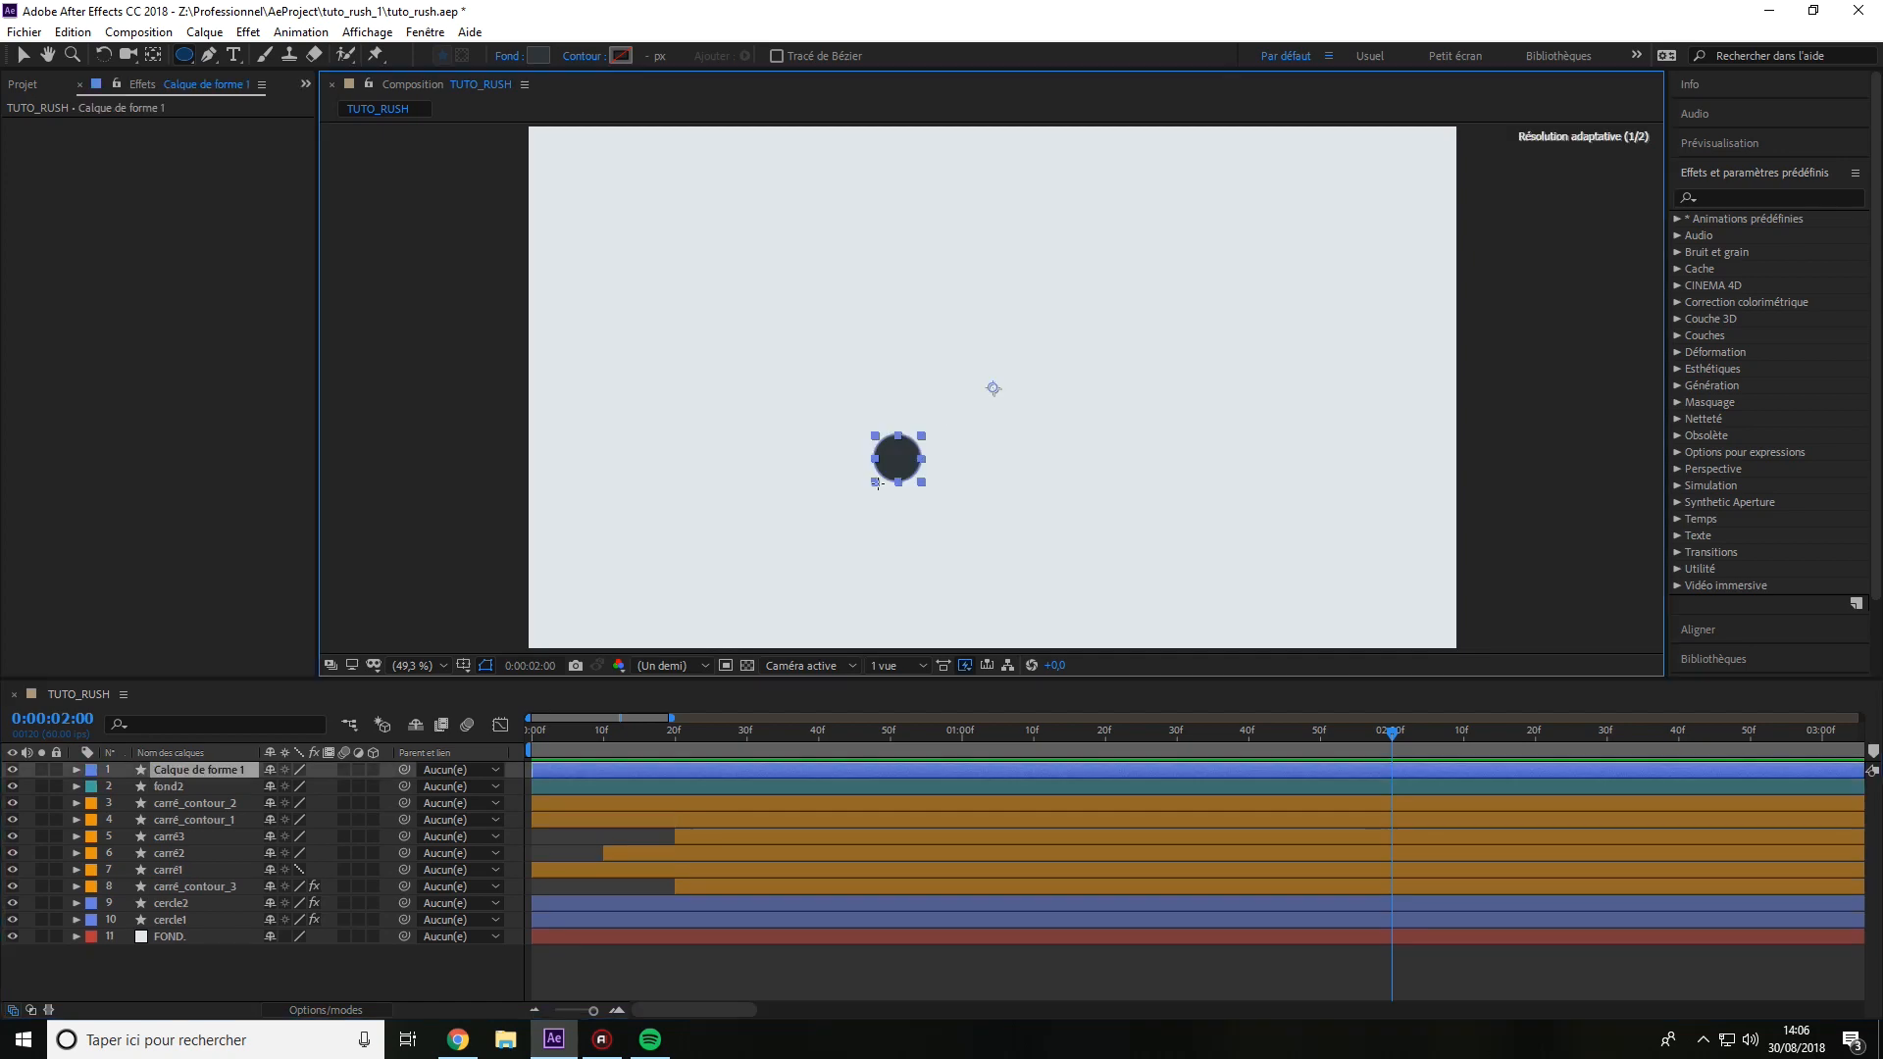
Draw a small yellow-orange circle and a larger circle without fill on a new shape layer at 2:00.
click(621, 55)
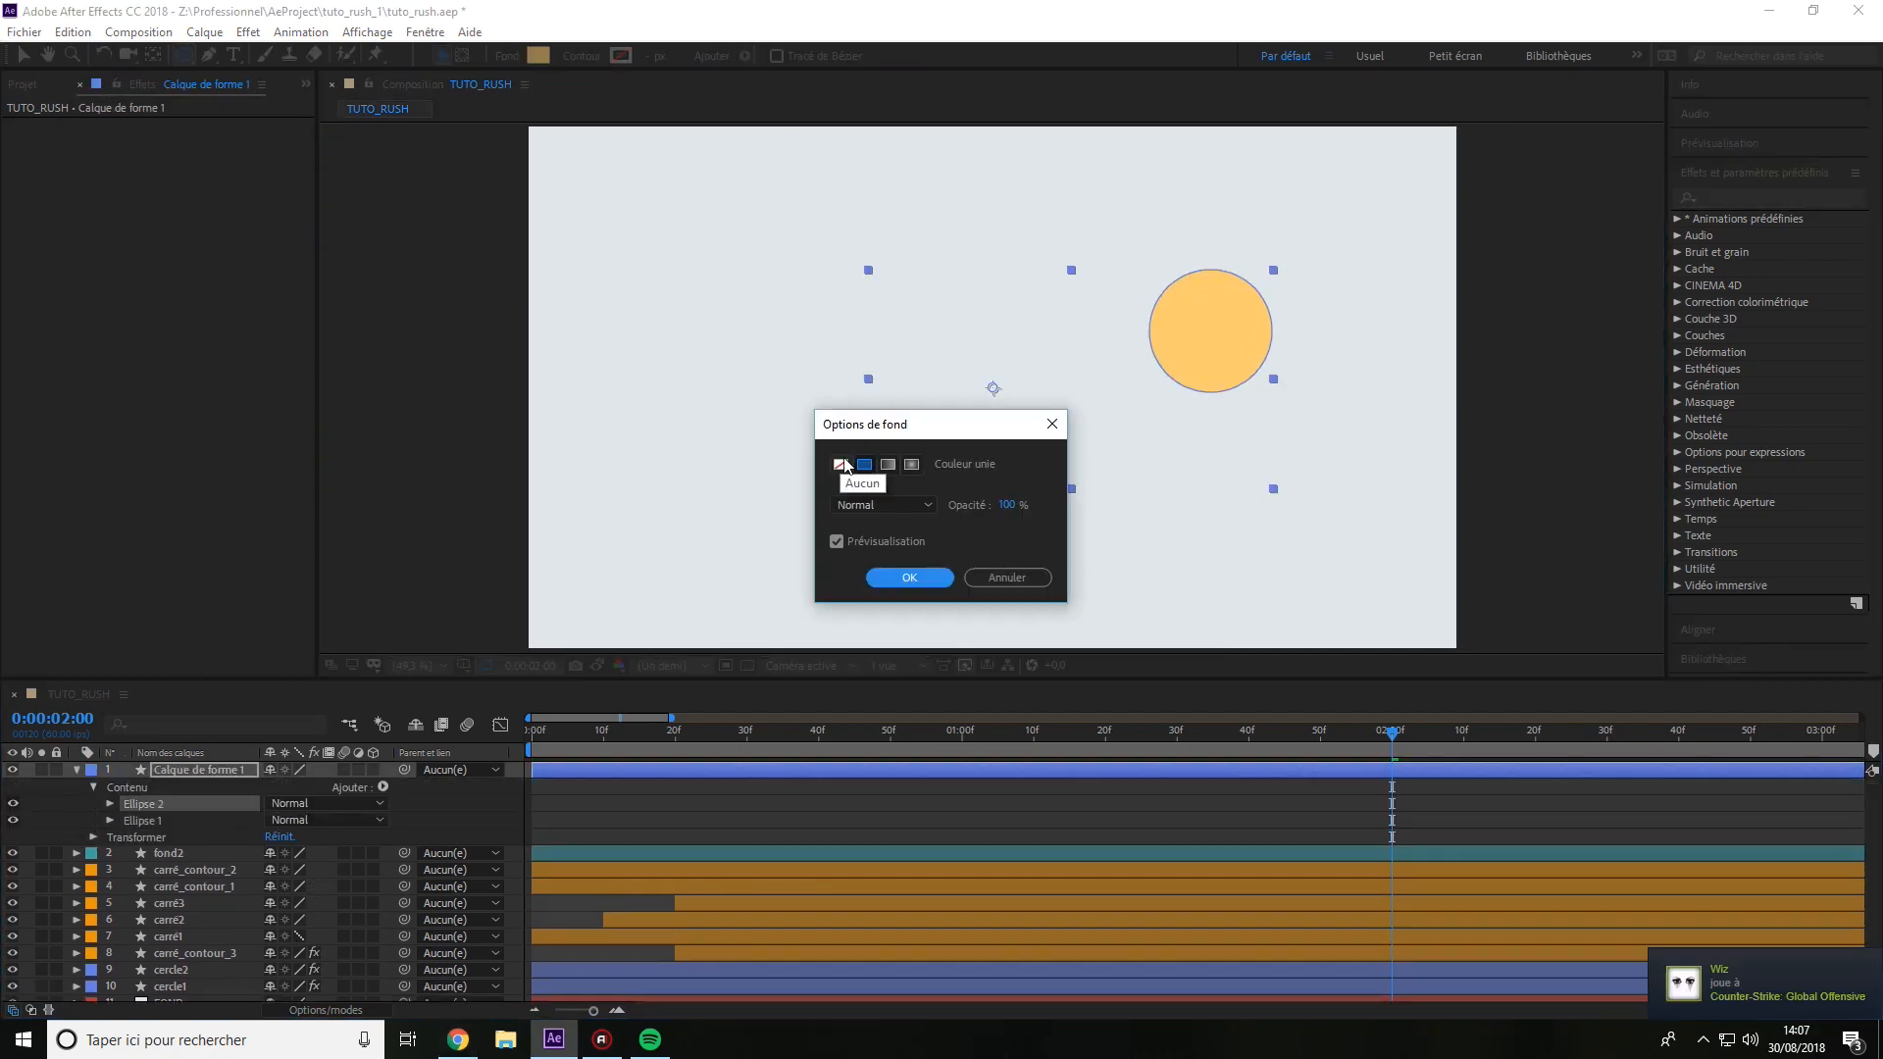
click(844, 464)
key(Return)
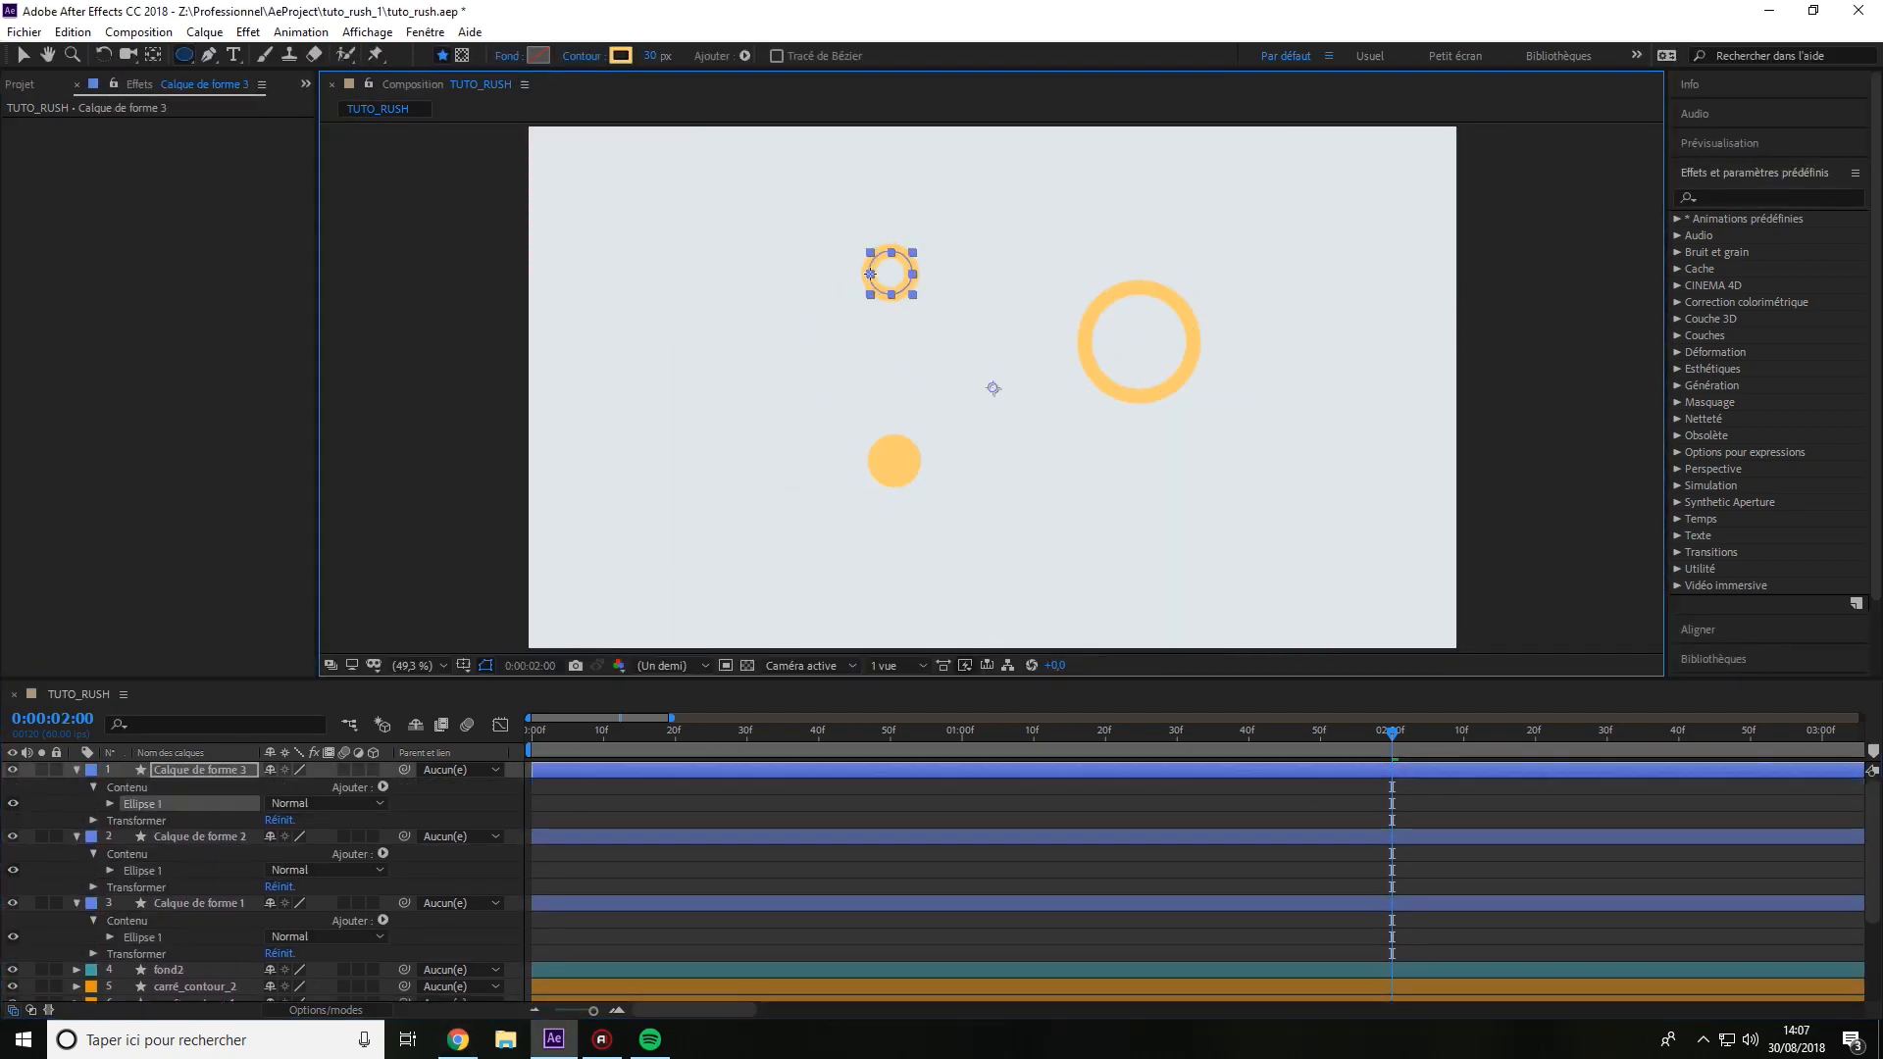
Draw a small yellow-orange square and a larger one above it on a new shape layer, with no fill on the larger square.
key(F2)
drag(185, 55, 252, 56)
drag(1055, 480, 1096, 522)
drag(1086, 210, 988, 306)
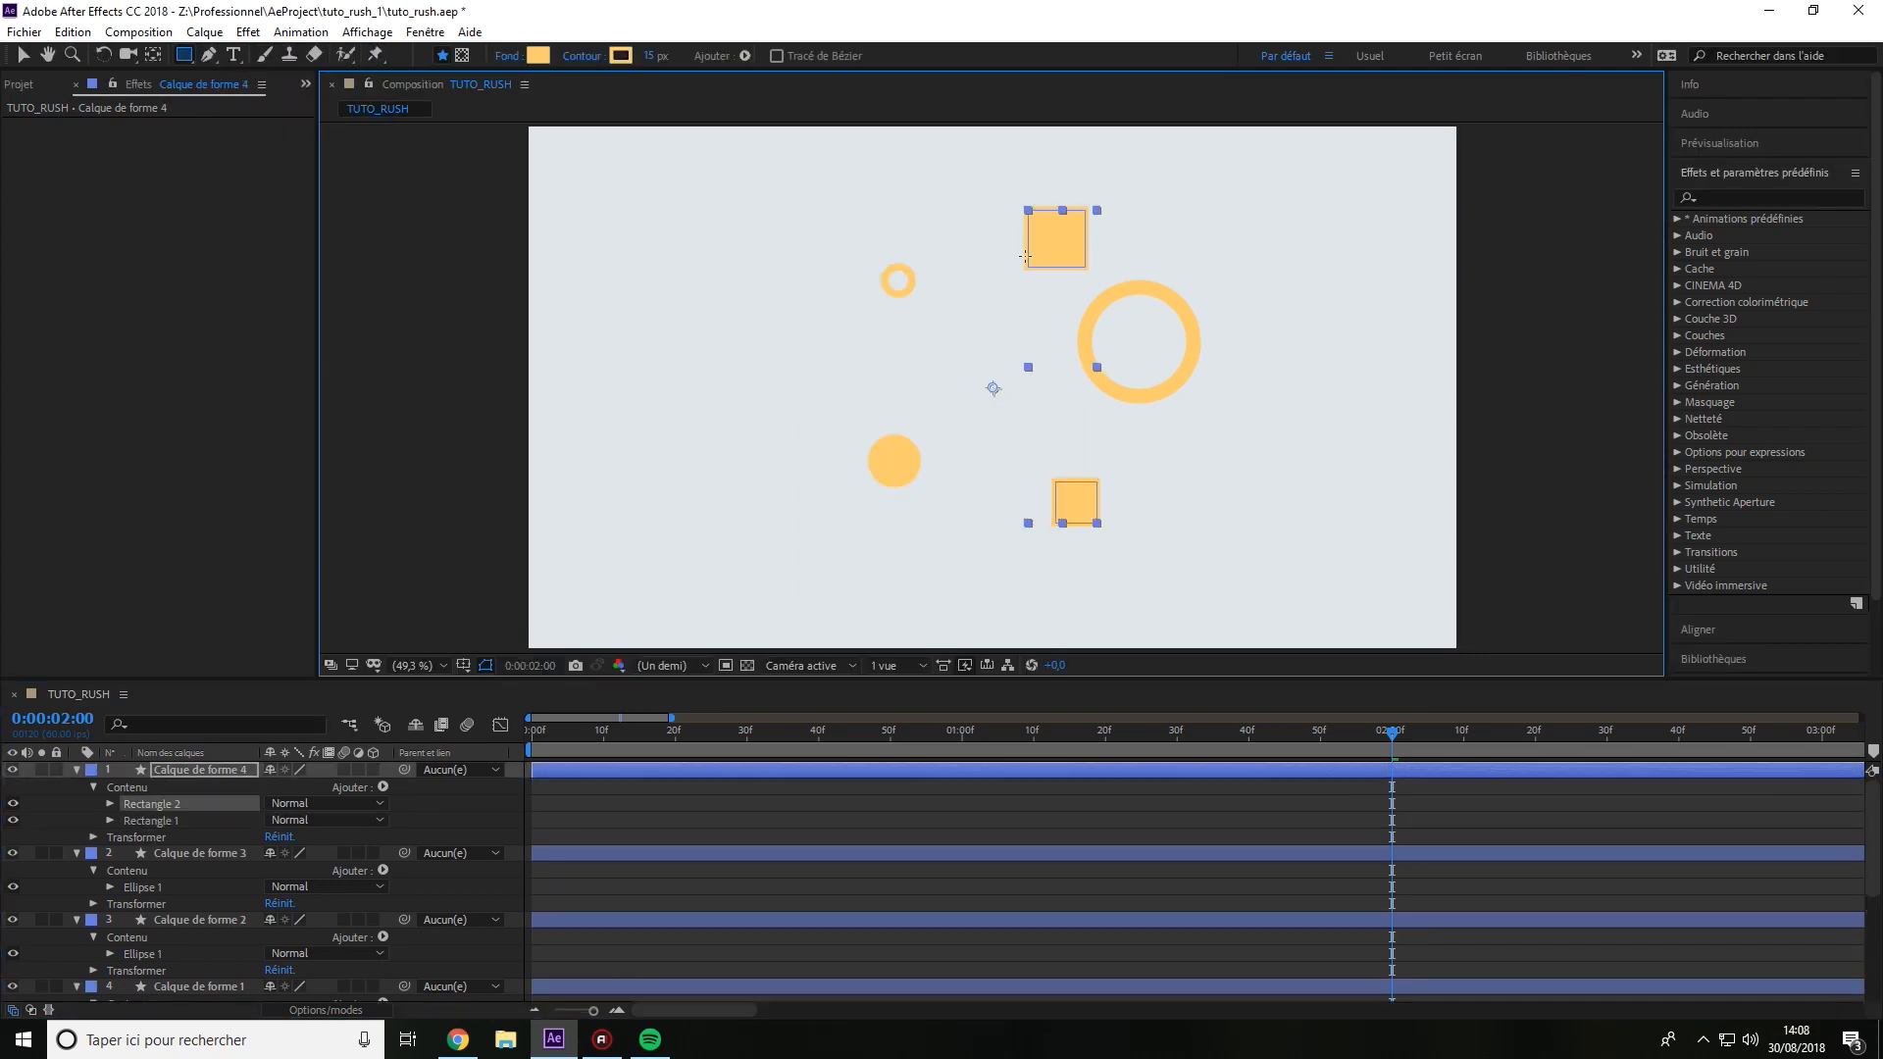
click(507, 55)
click(841, 465)
key(Return)
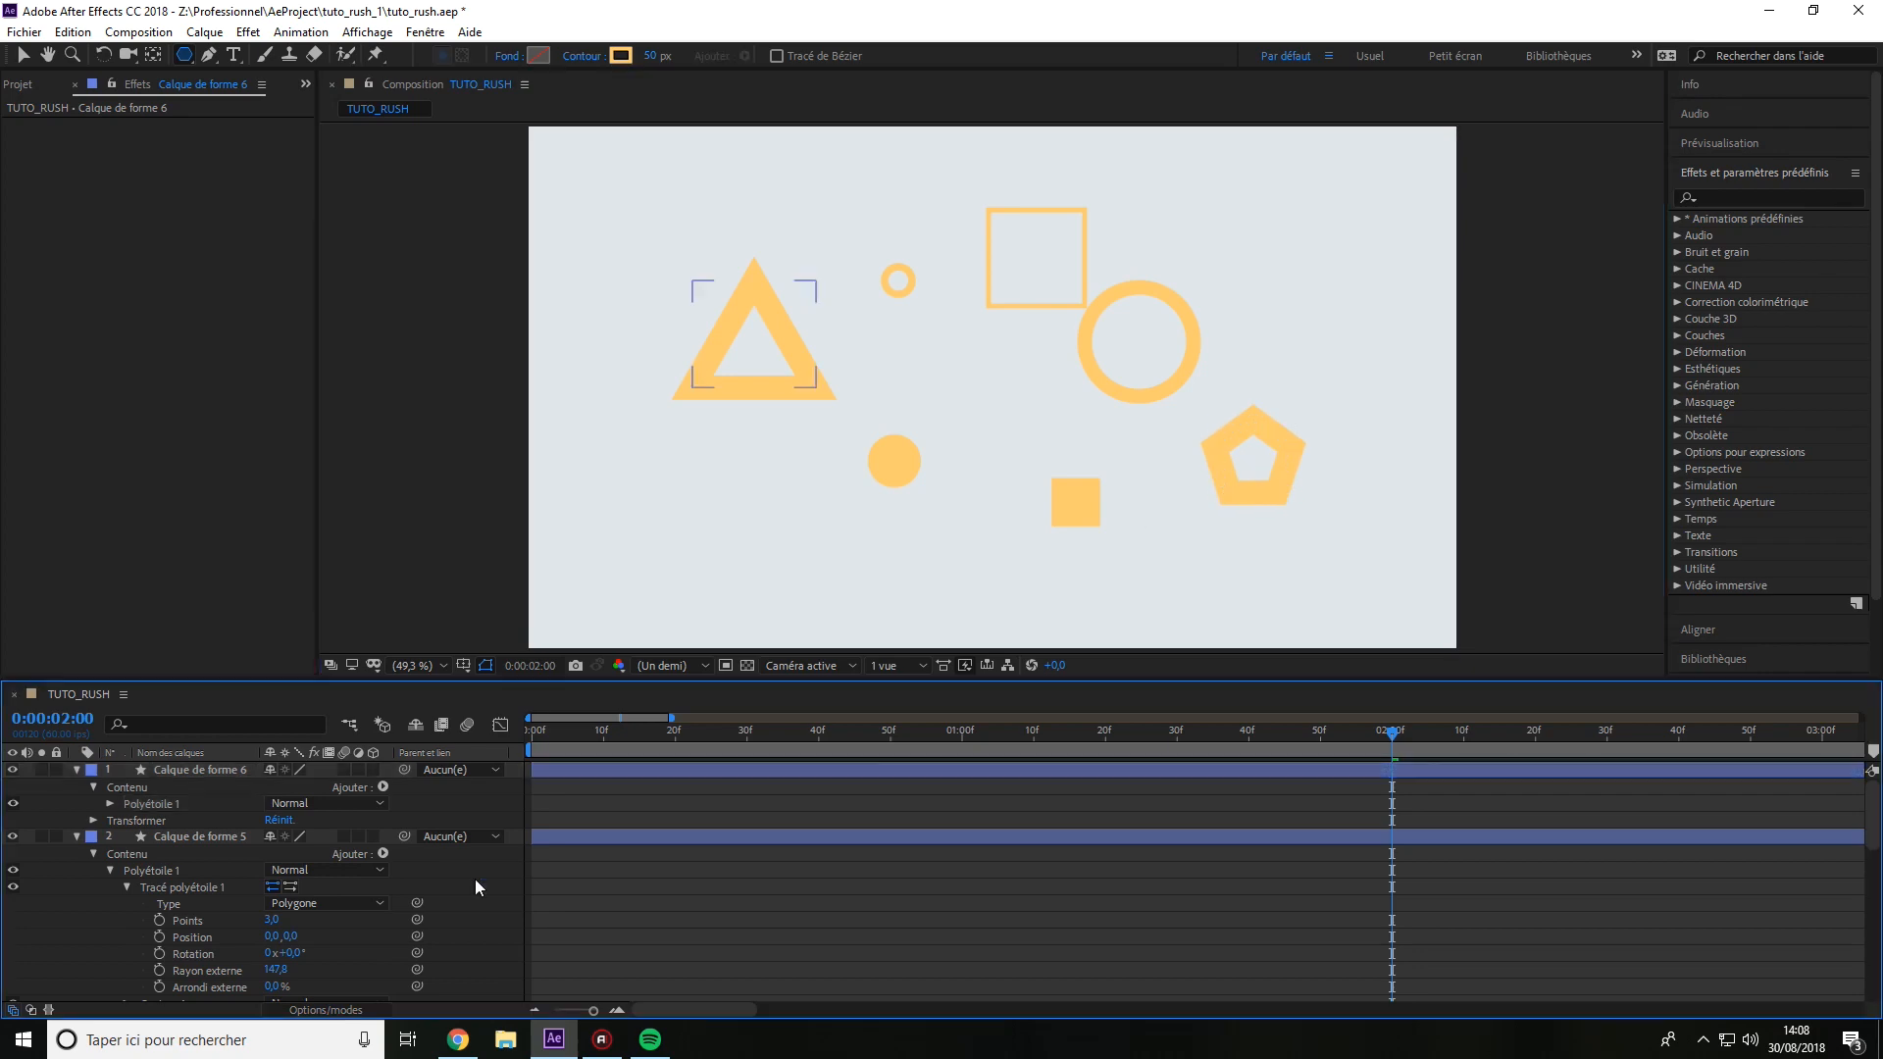
Recolor the strokes of the pentagon and the large outlined square to FFEAA7.
click(199, 770)
click(621, 56)
text(FFEAA7)
key(Return)
drag(1872, 814, 1872, 856)
click(199, 923)
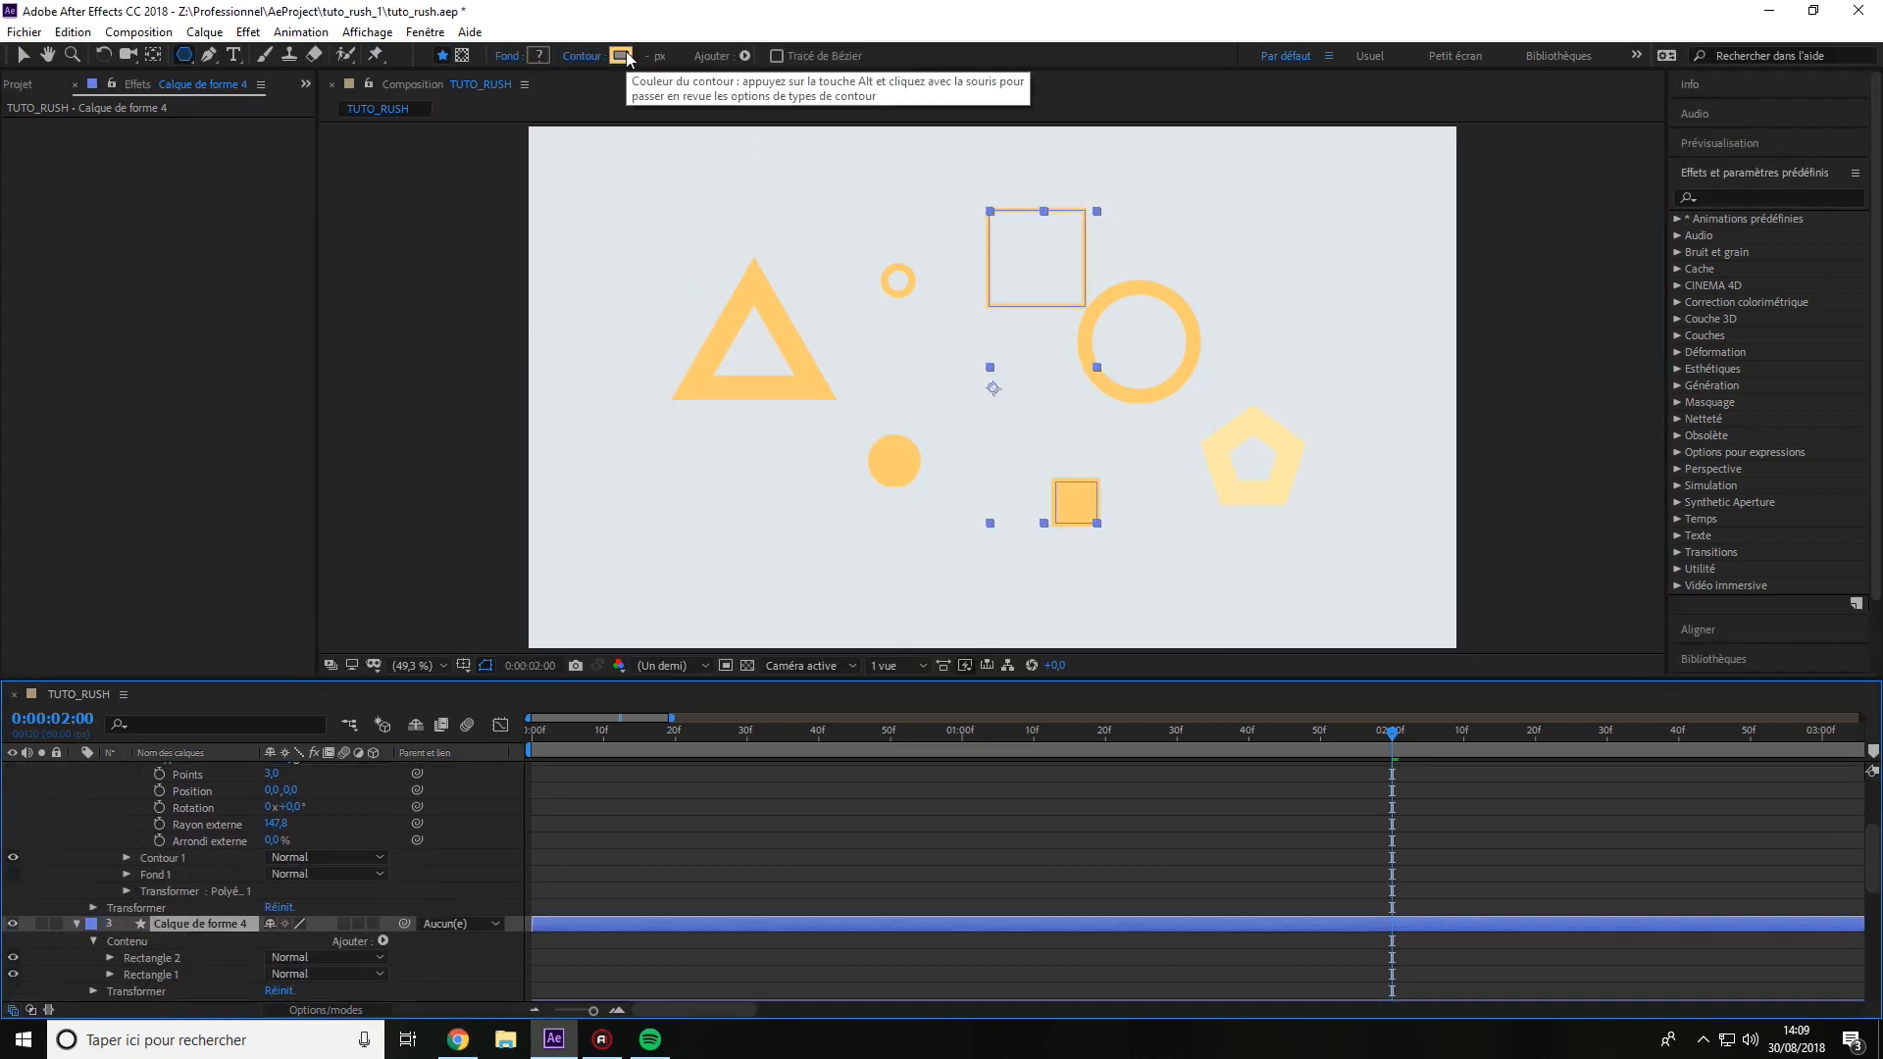
click(621, 56)
text(FFEAA7)
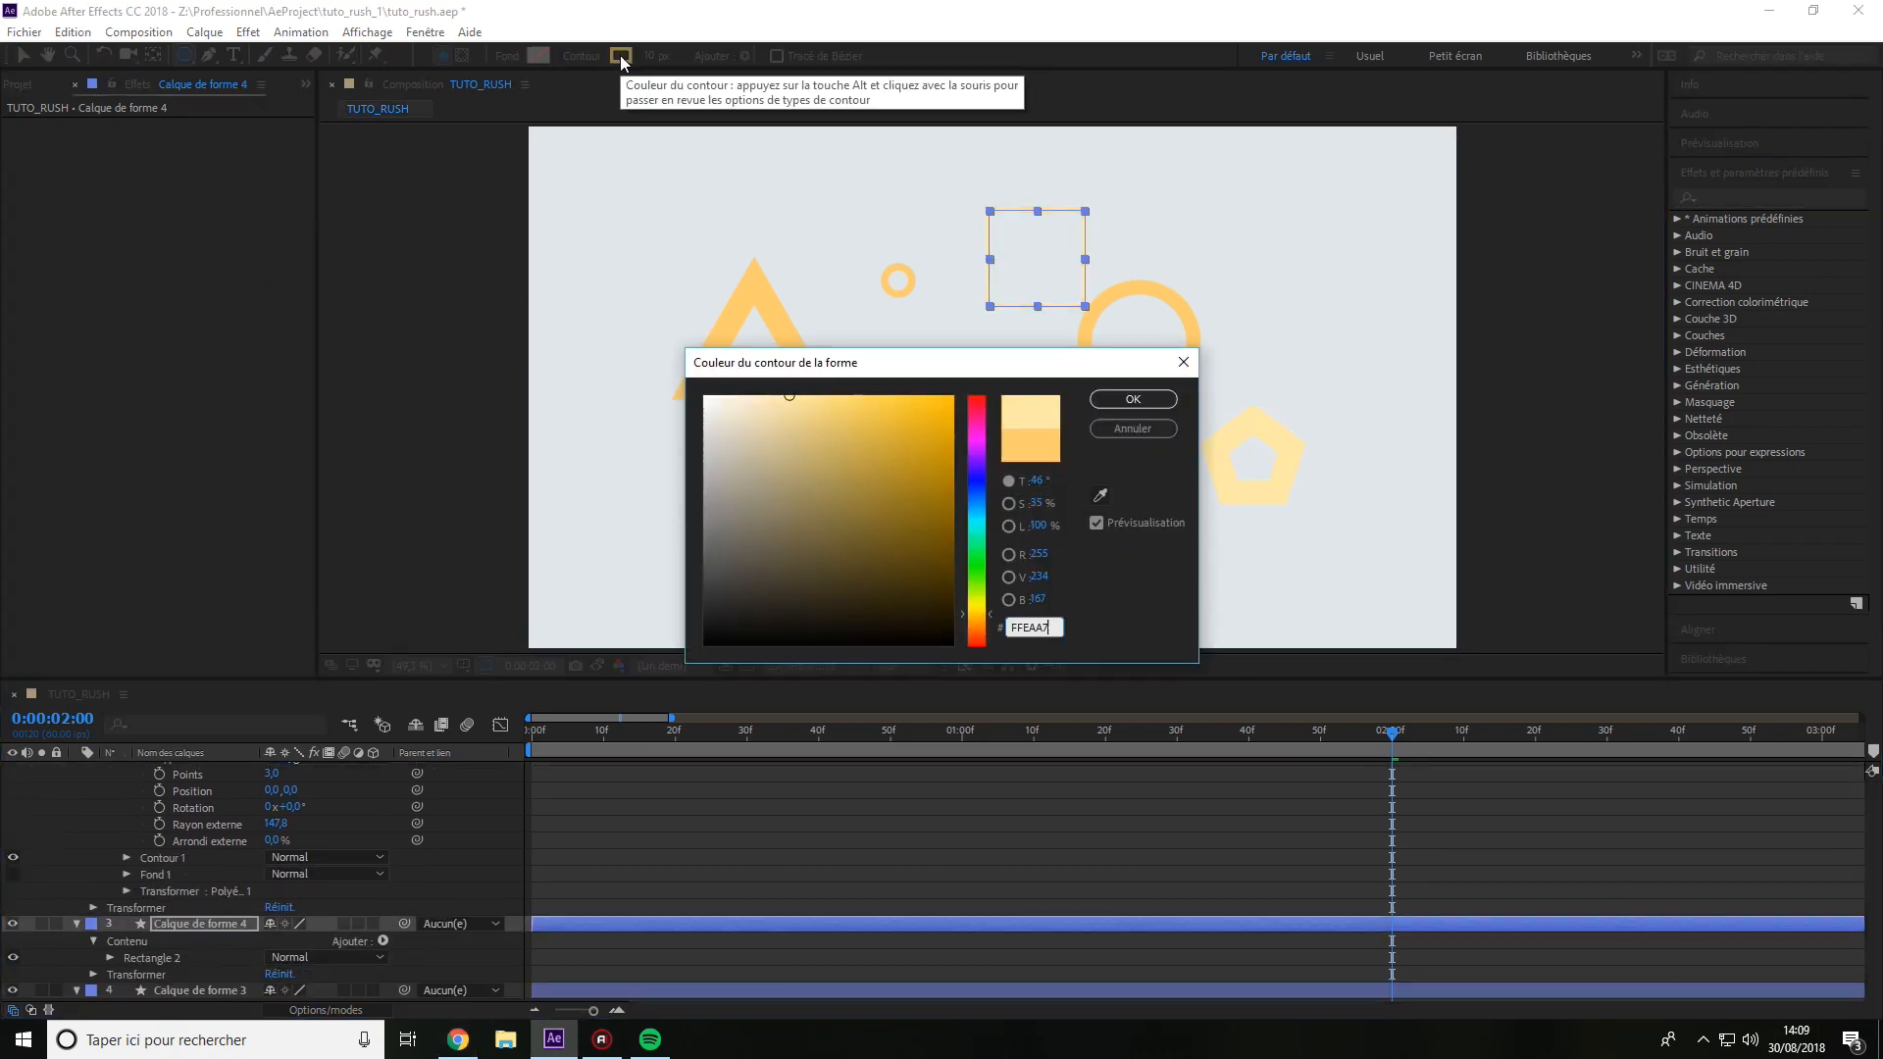
key(Return)
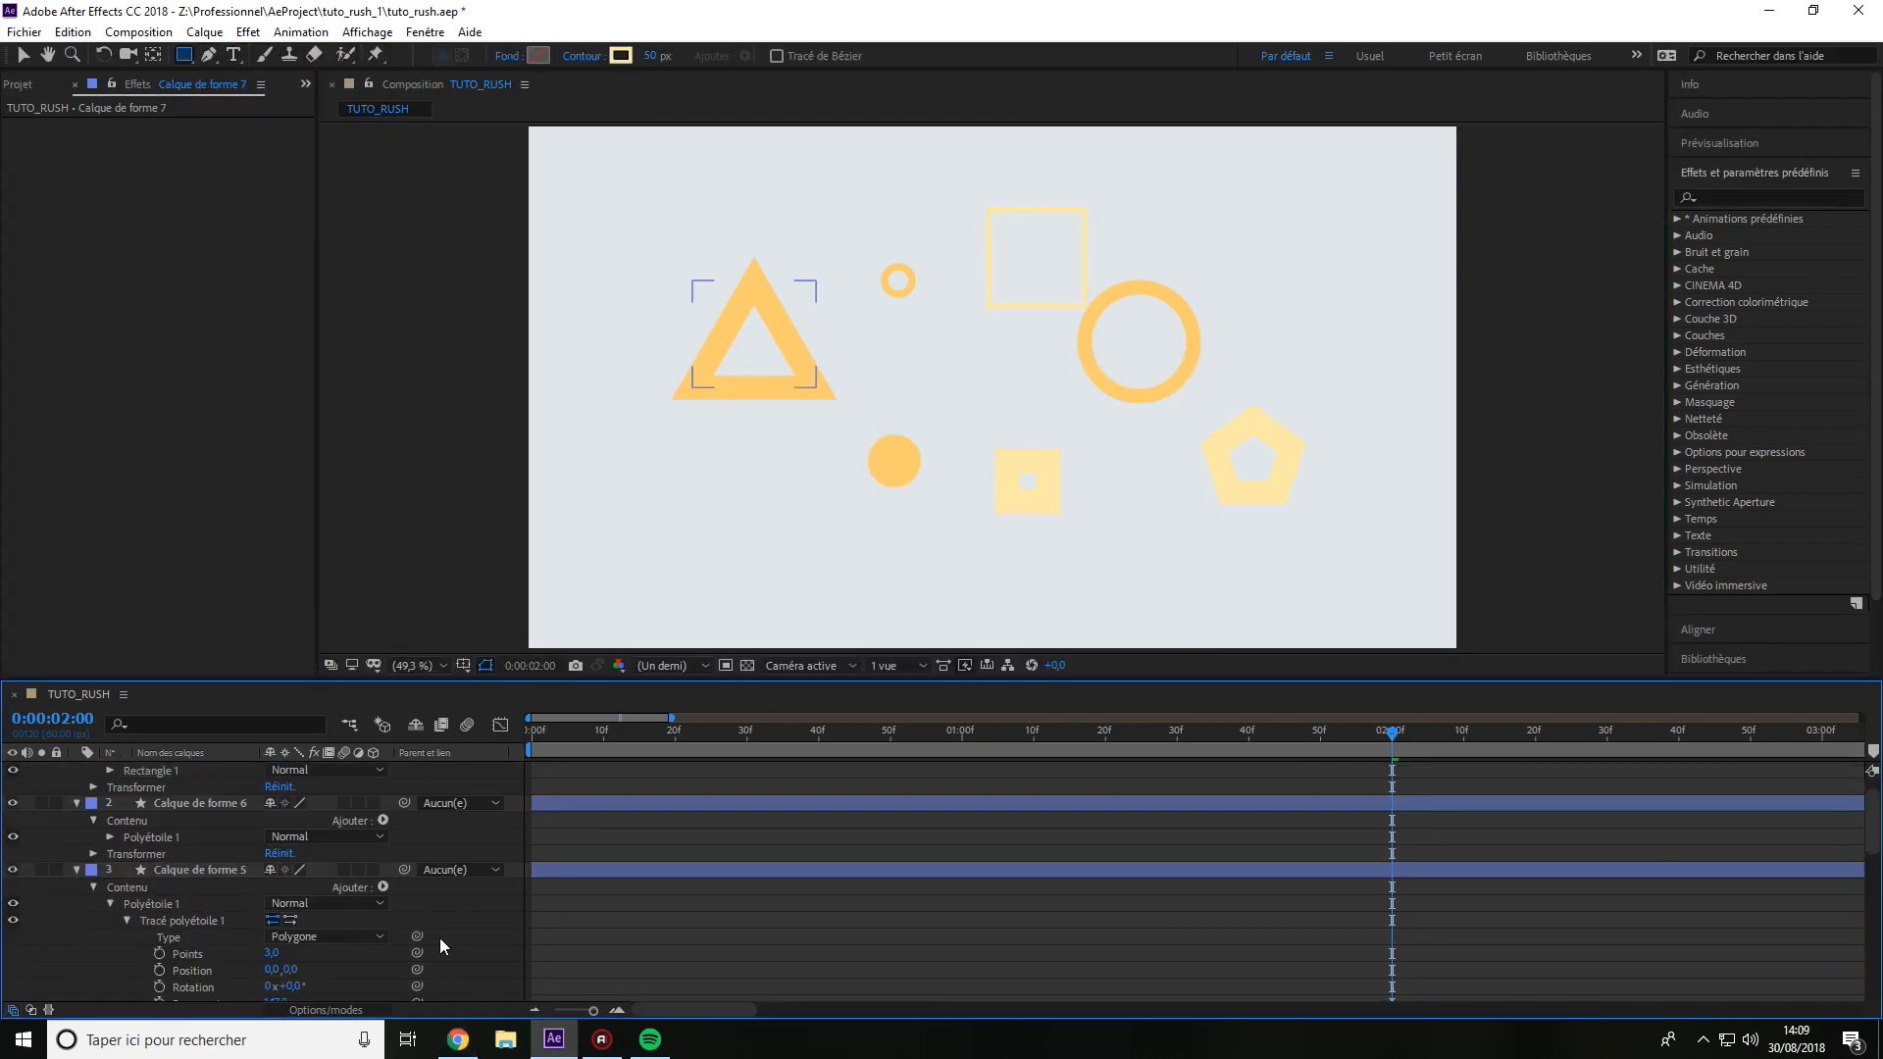
Rename the seven new shape layers f1 to f7, from the lowest to the topmost.
key(ctrl+a)
key(ctrl+shift+a)
right_click(247, 868)
click(294, 857)
text(f1)
click(232, 852)
key(Return)
text(f2)
click(227, 836)
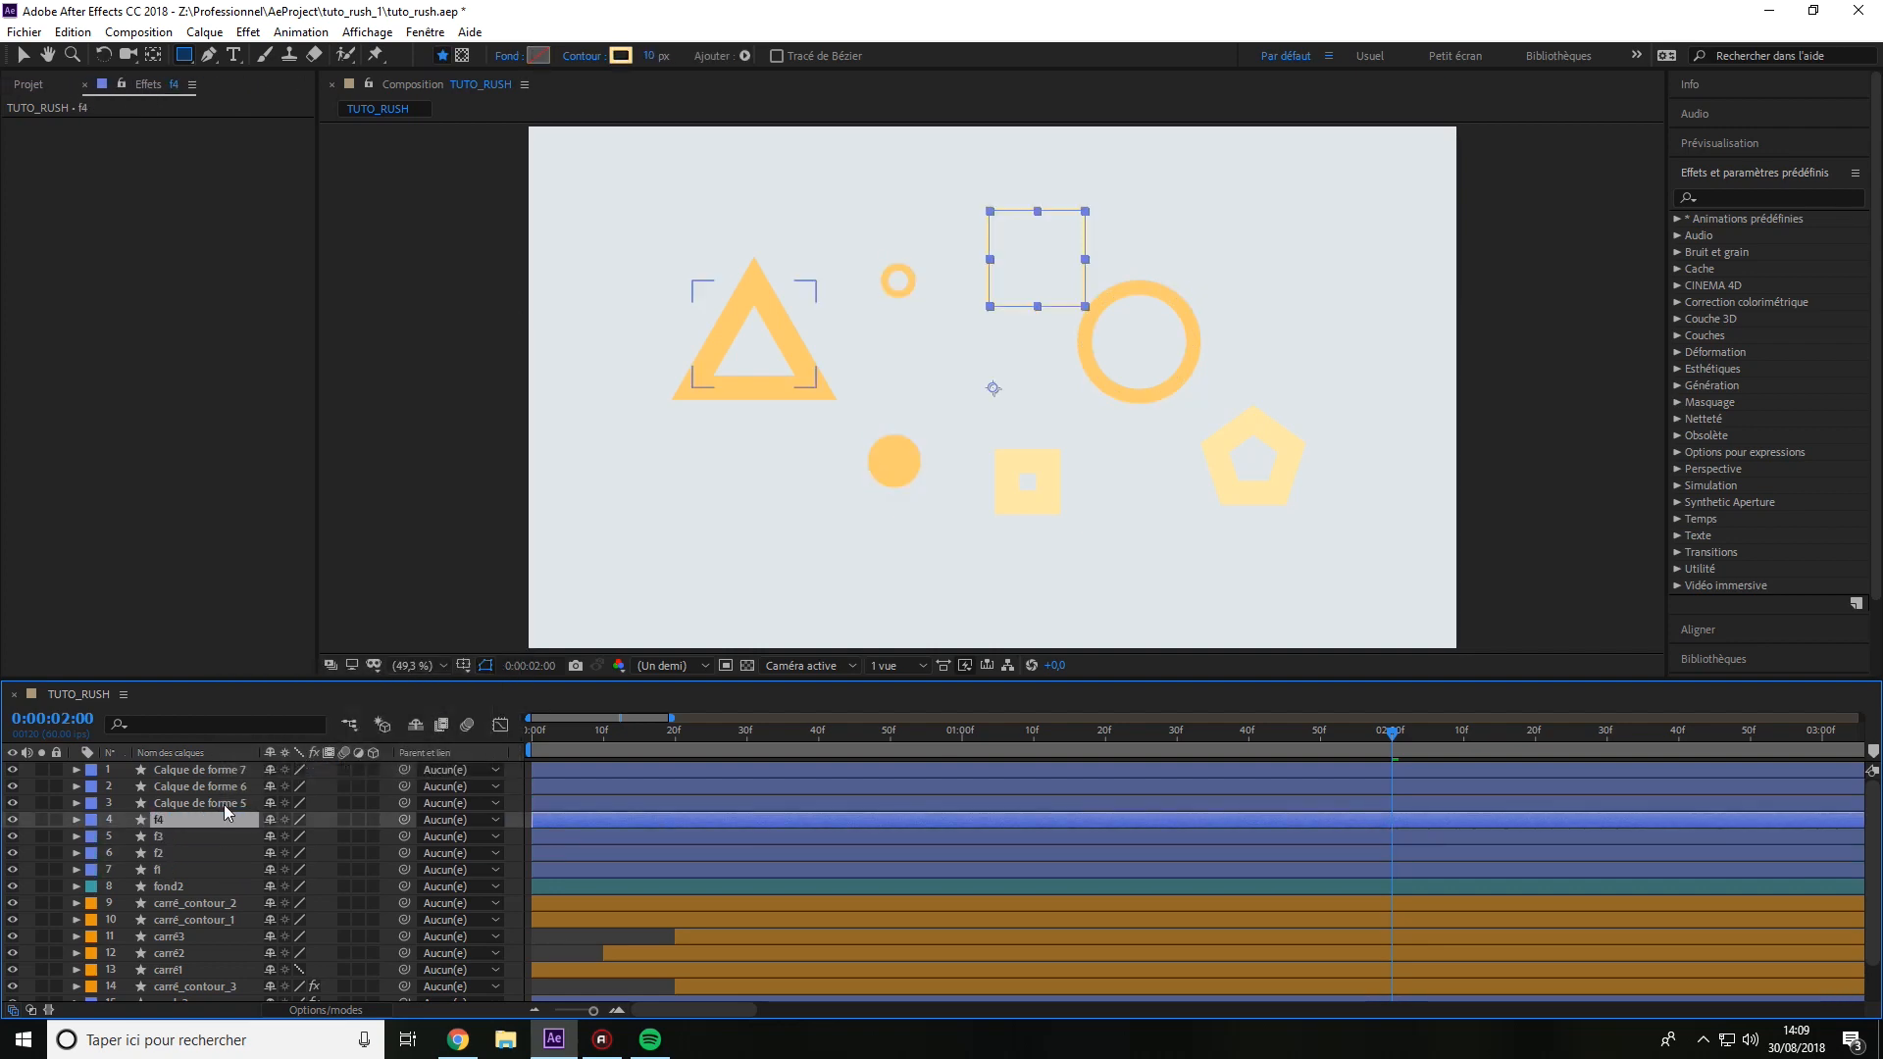
text(6)
click(199, 770)
key(Return)
text(f7)
Precompose layers f1 to f7 into a new composition named explo.form.
shift+click(172, 868)
key(ctrl+shift+c)
text(explo.form)
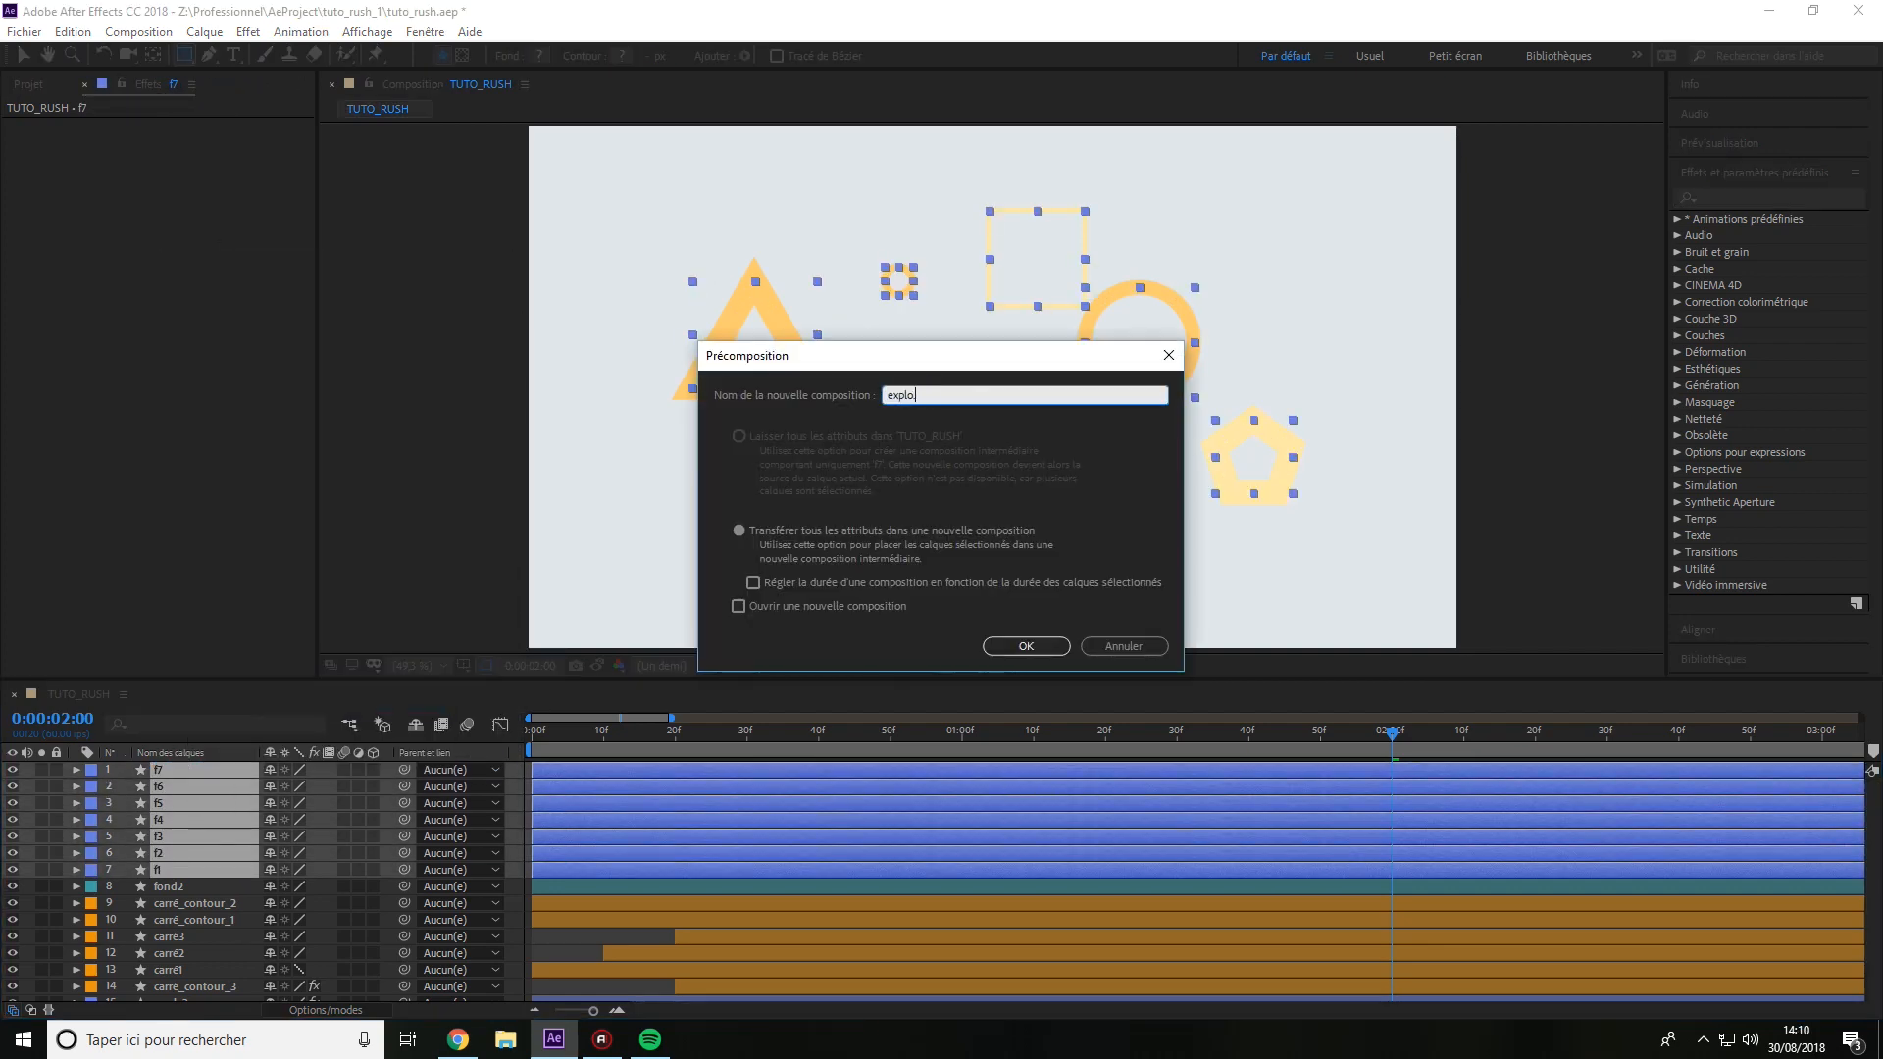
key(Return)
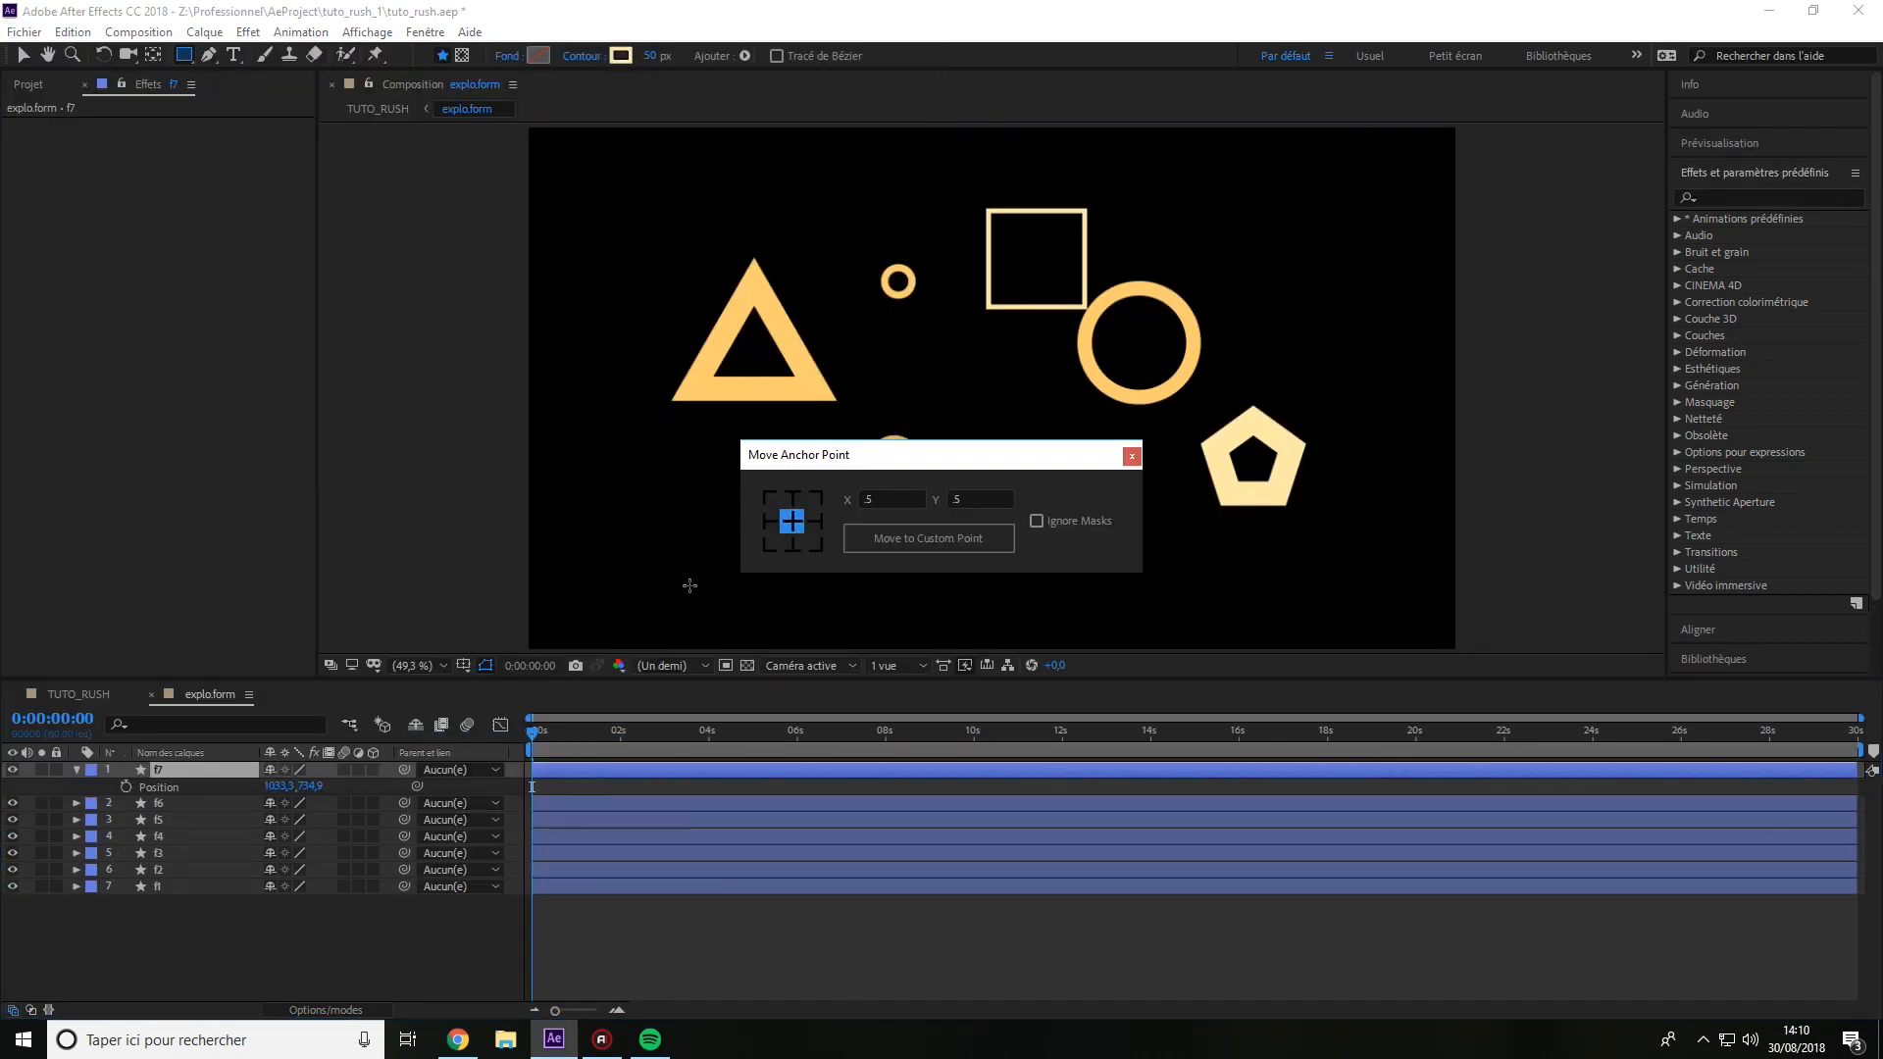
Center the anchor points of layers f4, f3, f2 and f1 with the Move Anchor Point script.
click(171, 839)
click(169, 852)
click(792, 521)
click(168, 869)
click(792, 520)
click(169, 887)
click(793, 521)
click(1131, 456)
Set the scale of all seven shape layers in explo.form to 0%.
click(191, 769)
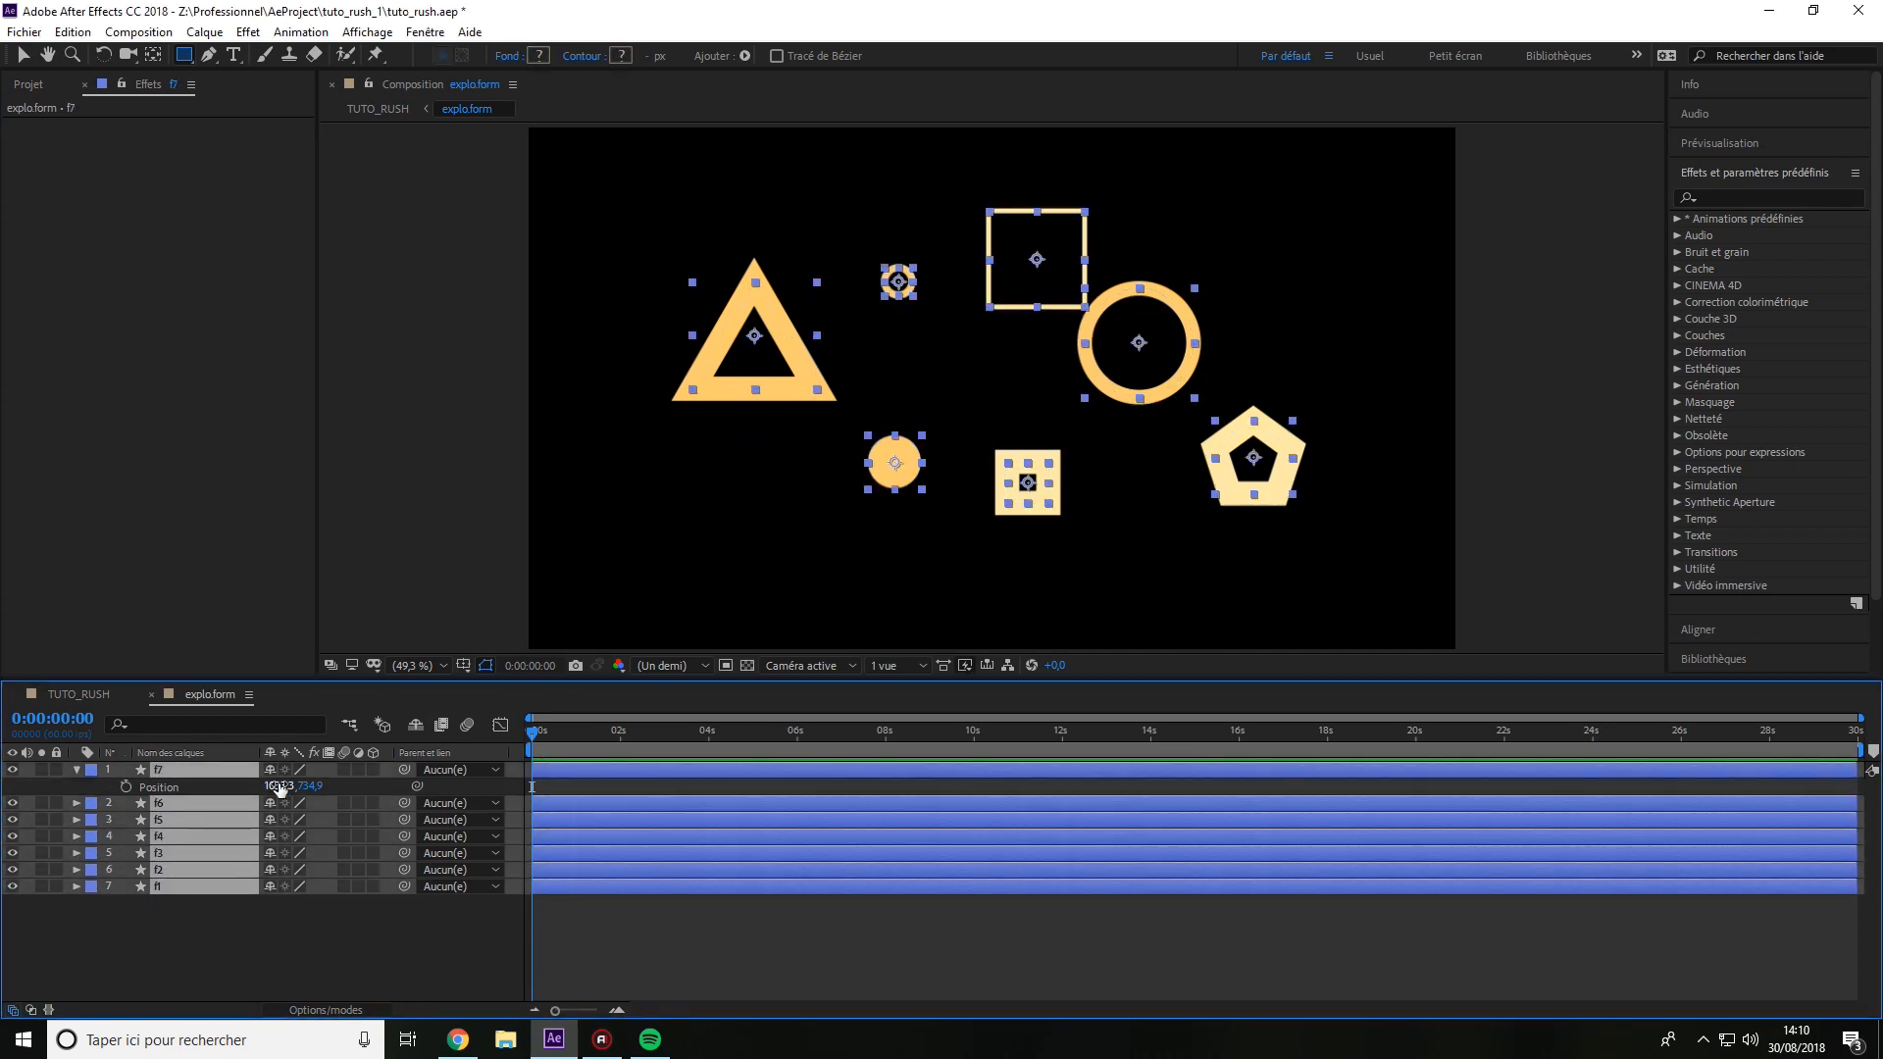
click(340, 914)
key(ctrl+a)
key(s)
click(292, 786)
text(0)
key(Return)
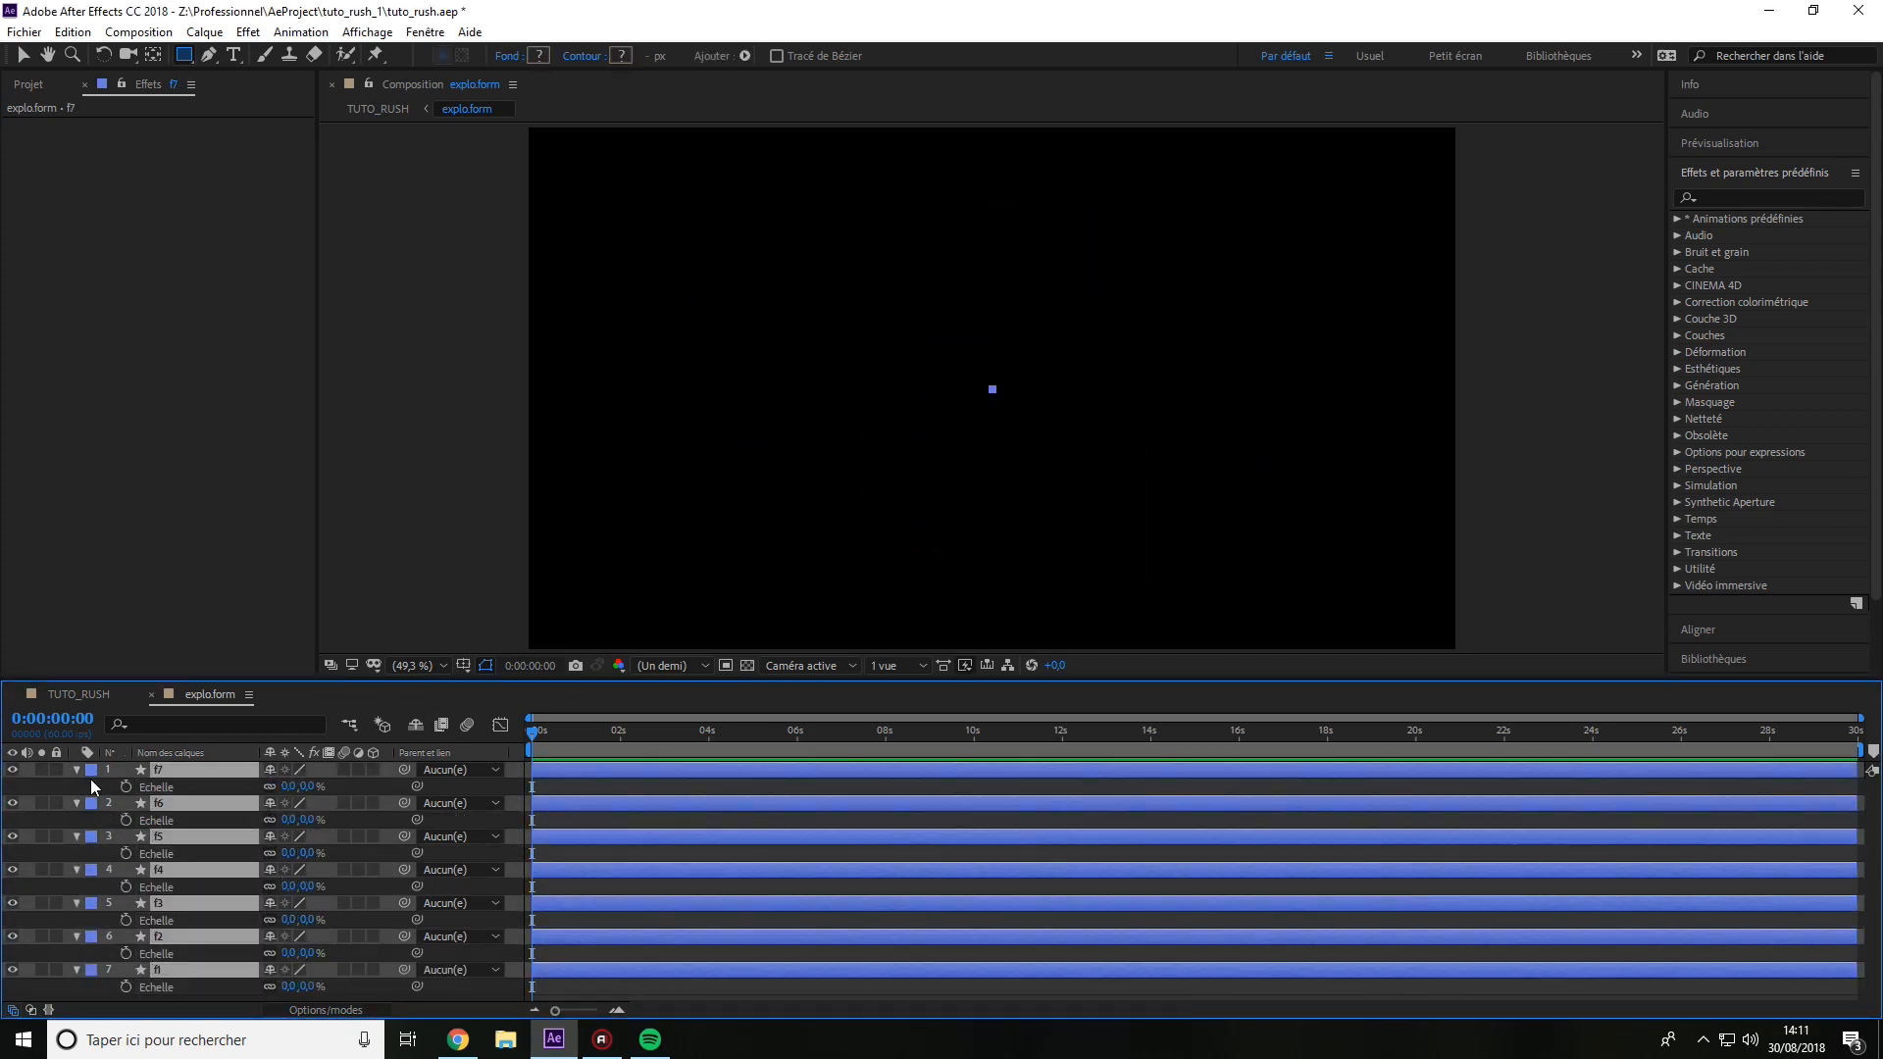
Animate f1's scale from 0% at 0:00 to 50% at 0:20.
click(187, 869)
click(126, 886)
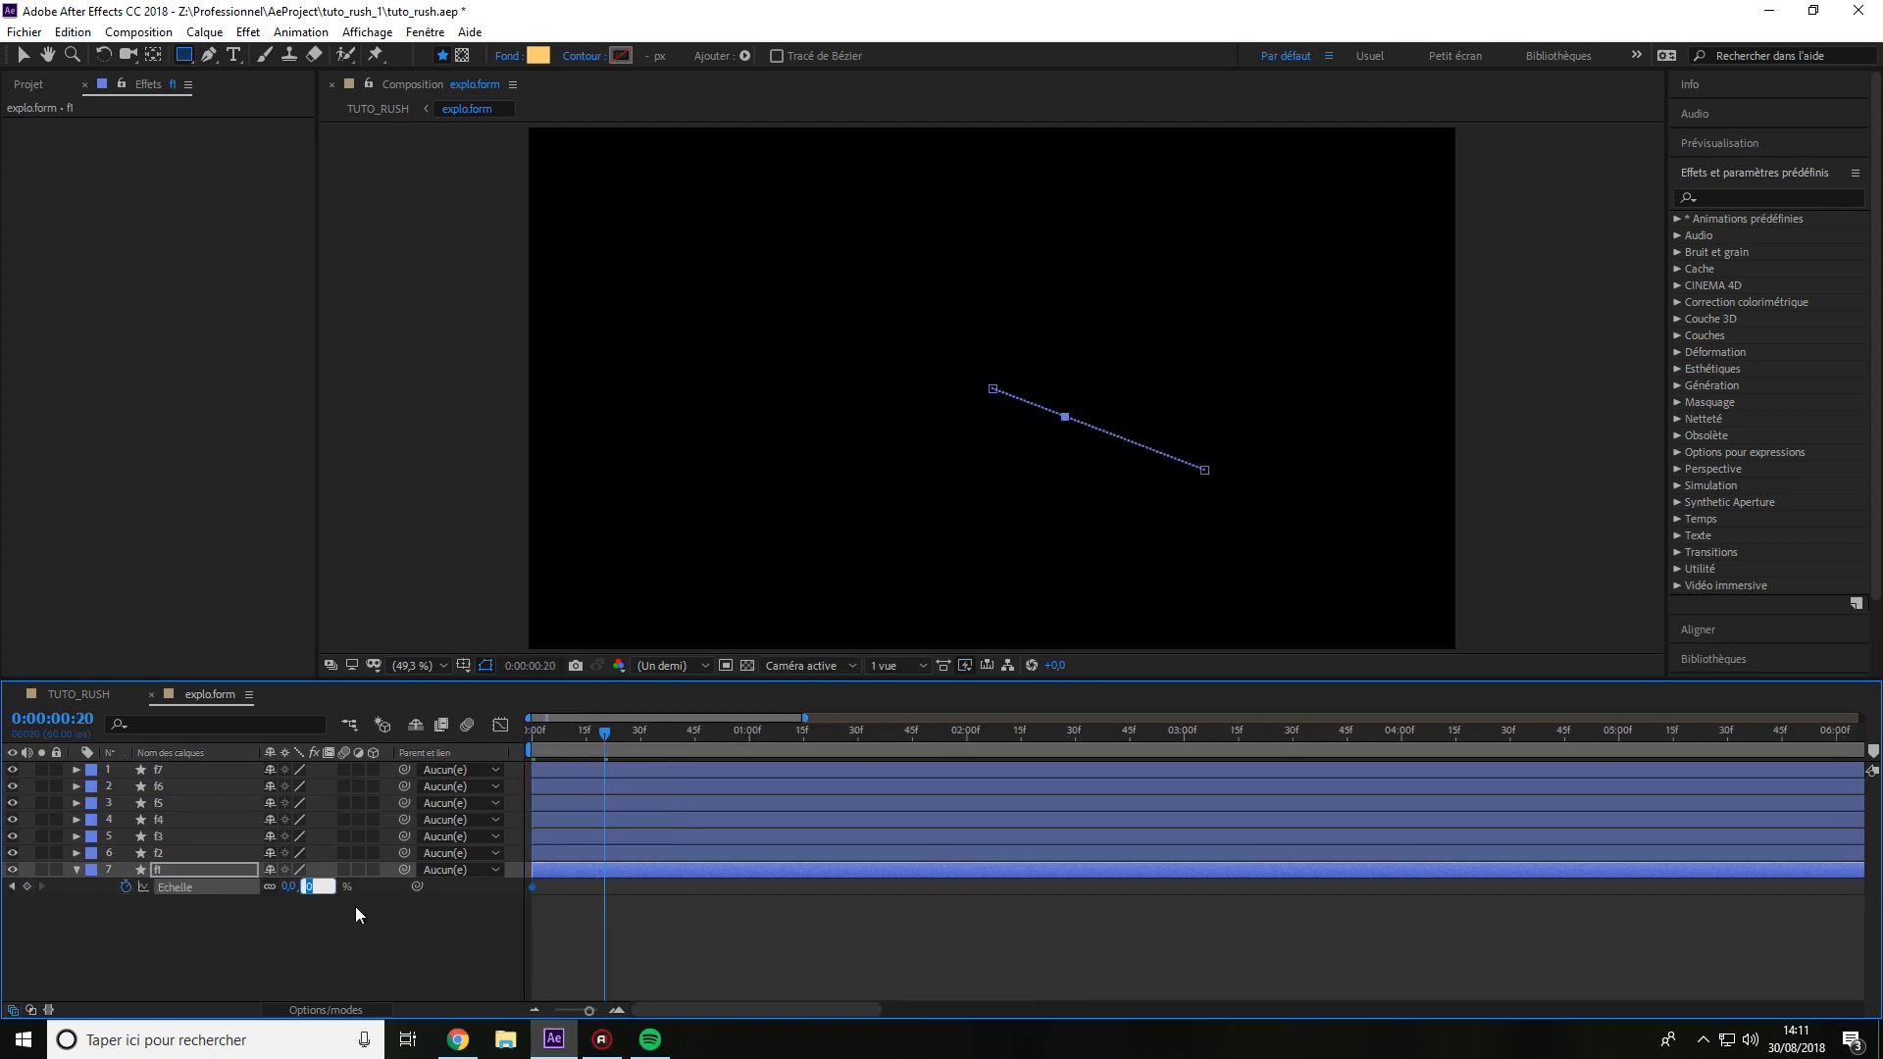
text(20)
key(Return)
key(space)
drag(642, 768, 749, 790)
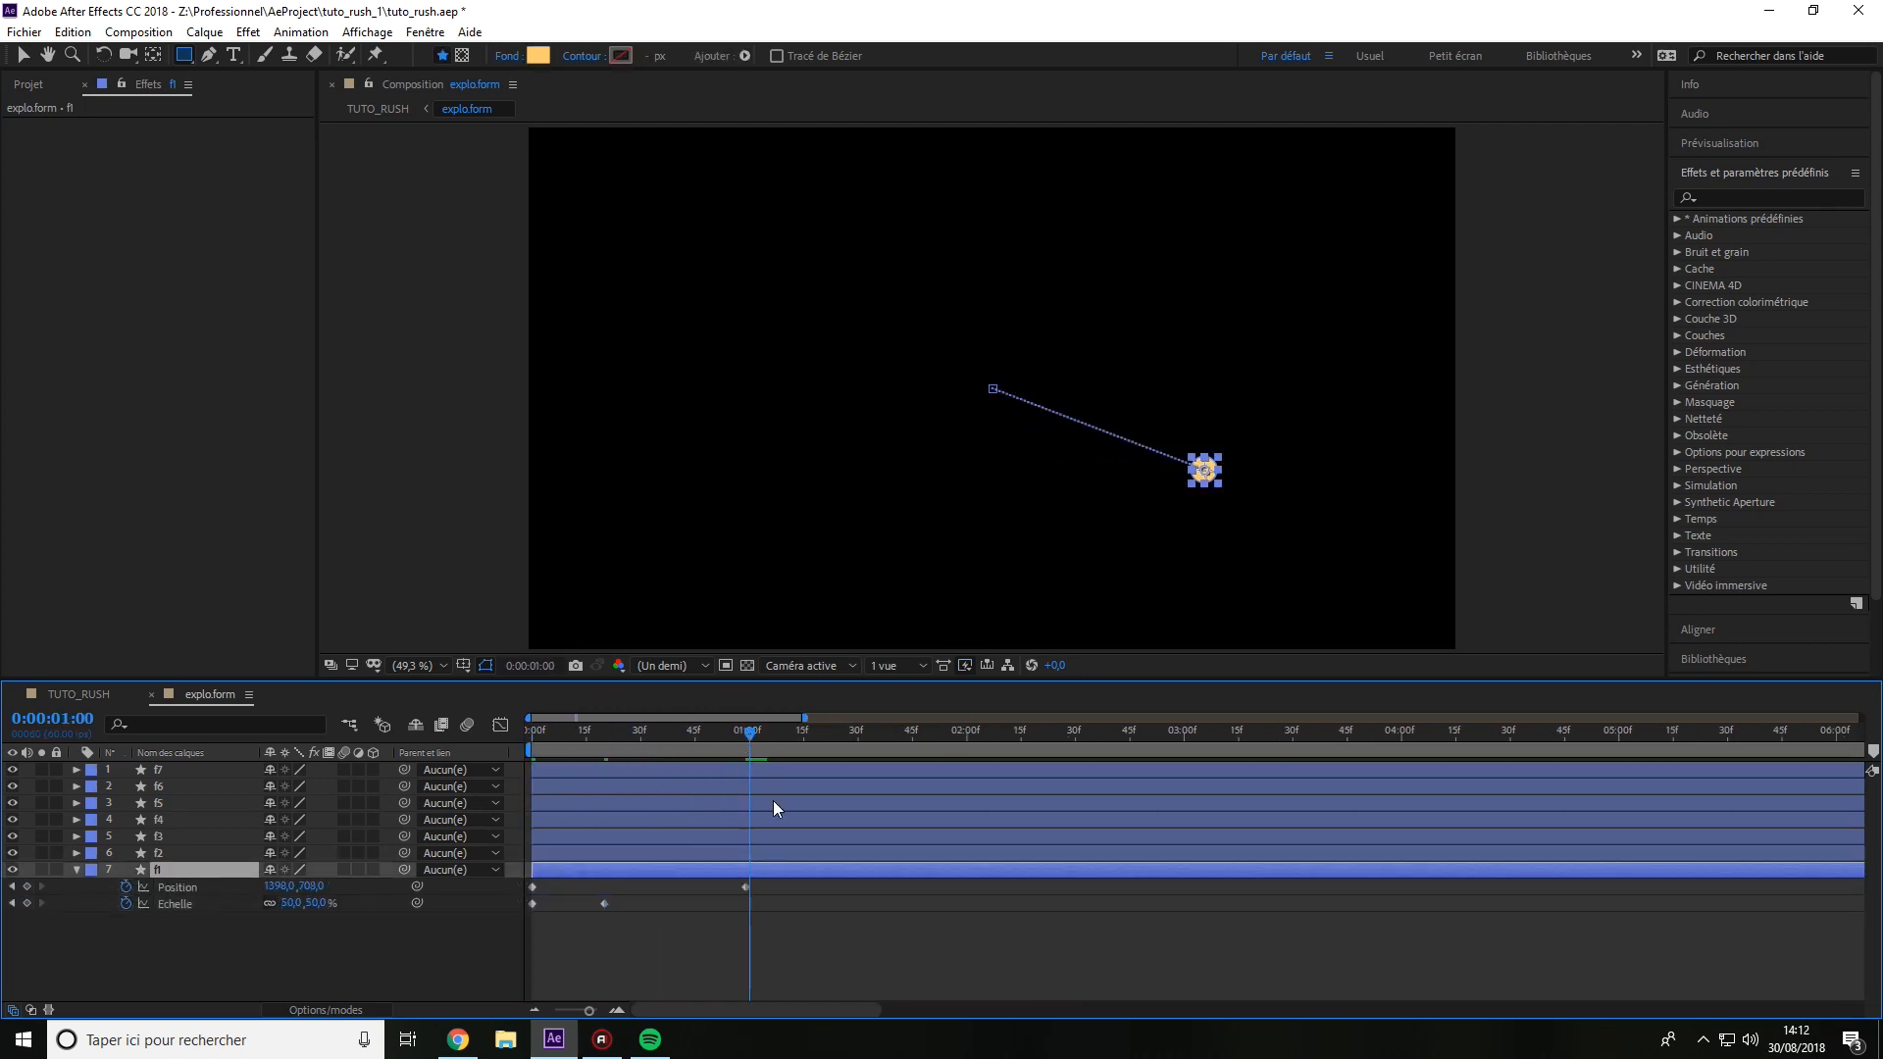
Add a 0% scale keyframe at 1:15 on f1 and ease its scale keyframes.
key(Page_Down)
click(299, 902)
text(0)
key(Return)
key(shift+F3)
click(169, 903)
click(1362, 992)
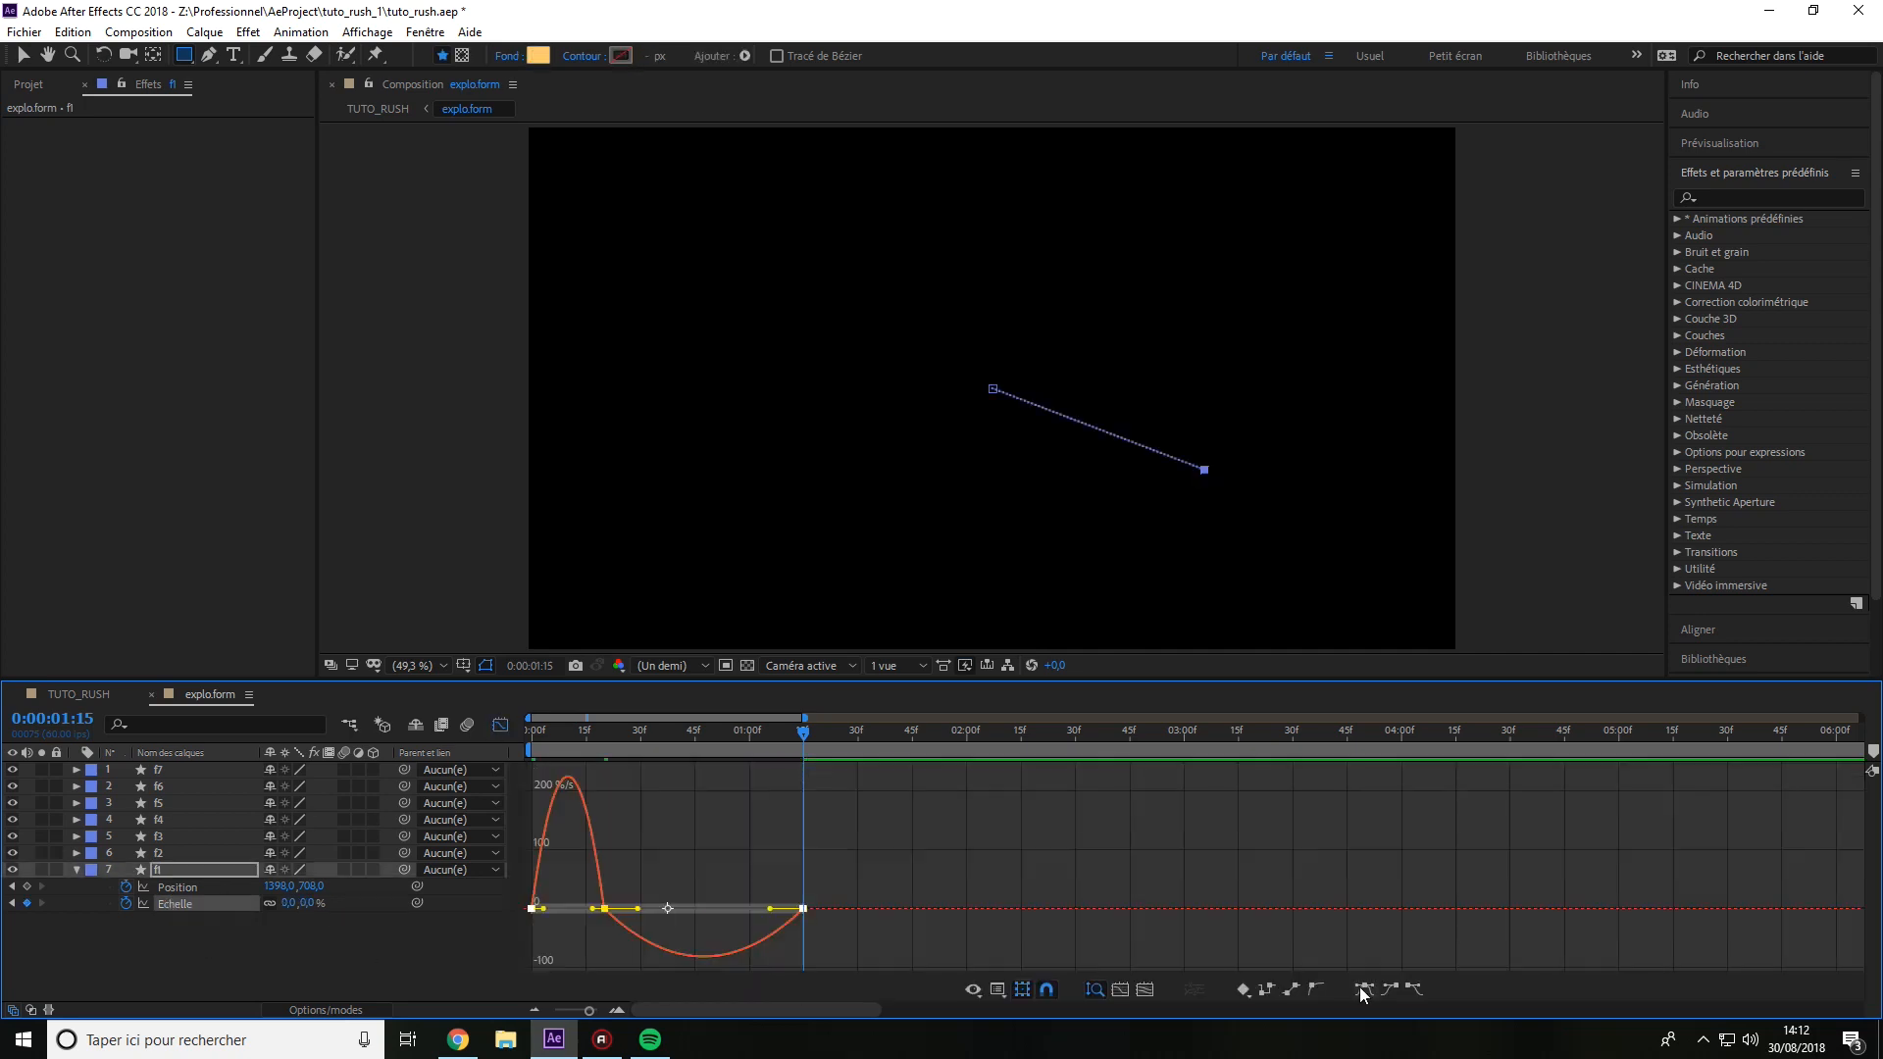
Add a 50% scale keyframe with a reshaped speed curve to f1 at 0:59 and save the project.
key(shift+F3)
click(299, 902)
text(50)
key(Return)
key(shift+F3)
click(175, 903)
drag(618, 831, 539, 857)
drag(751, 864, 797, 936)
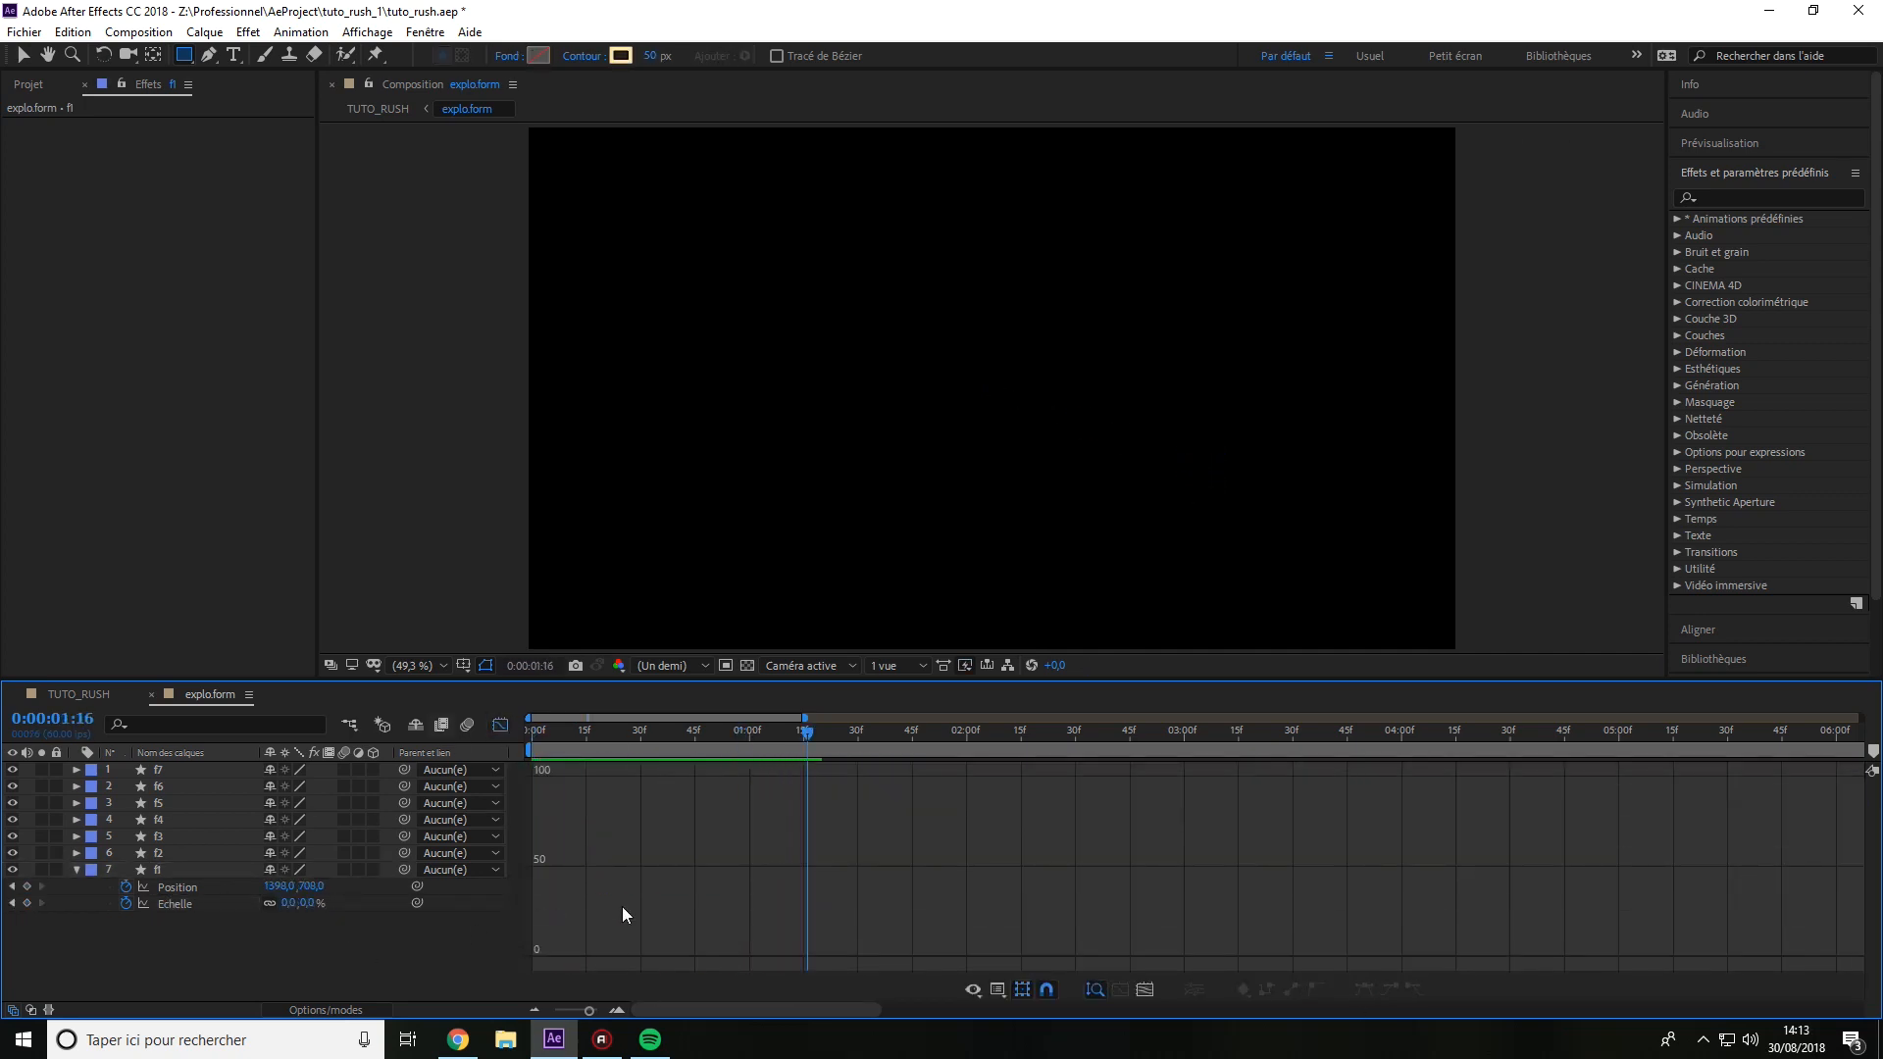
key(ctrl+s)
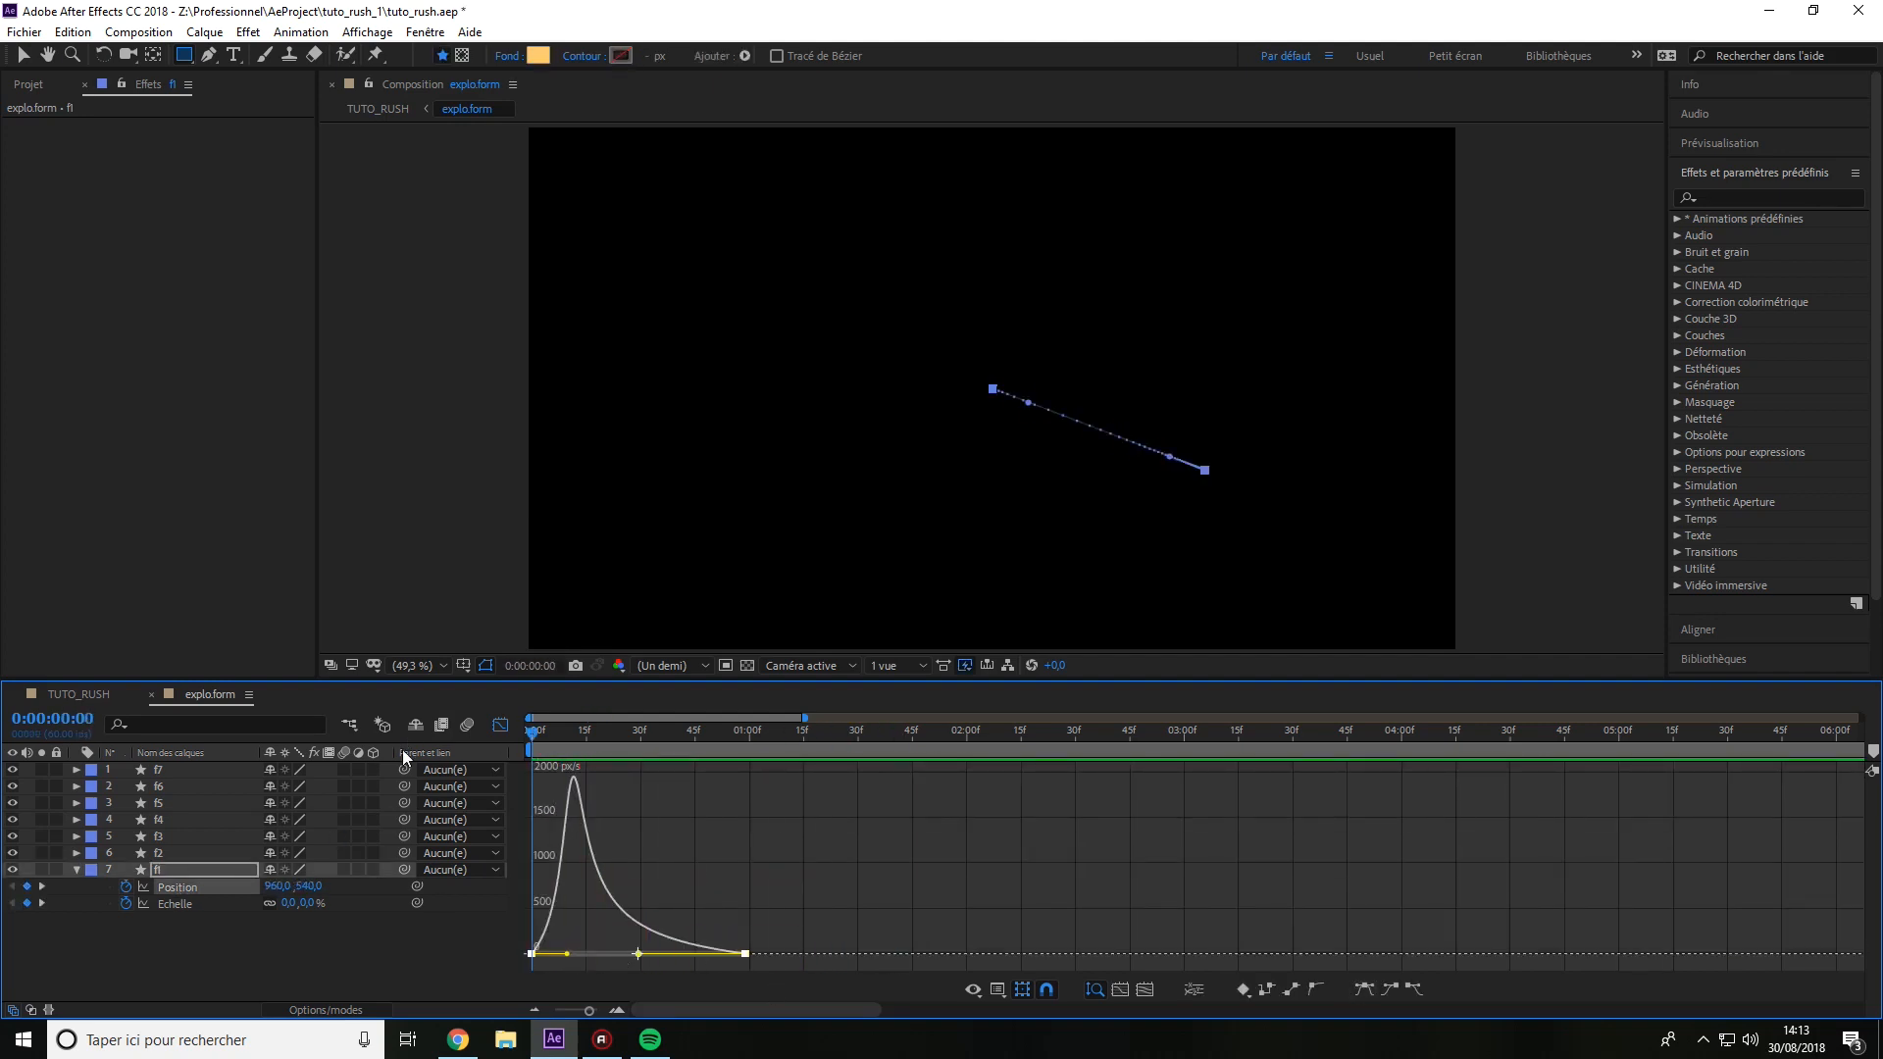
Give layers f2 and f3 position and scale keyframes like f1's, starting at 0:00.
click(192, 853)
click(76, 871)
key(p)
key(shift+F3)
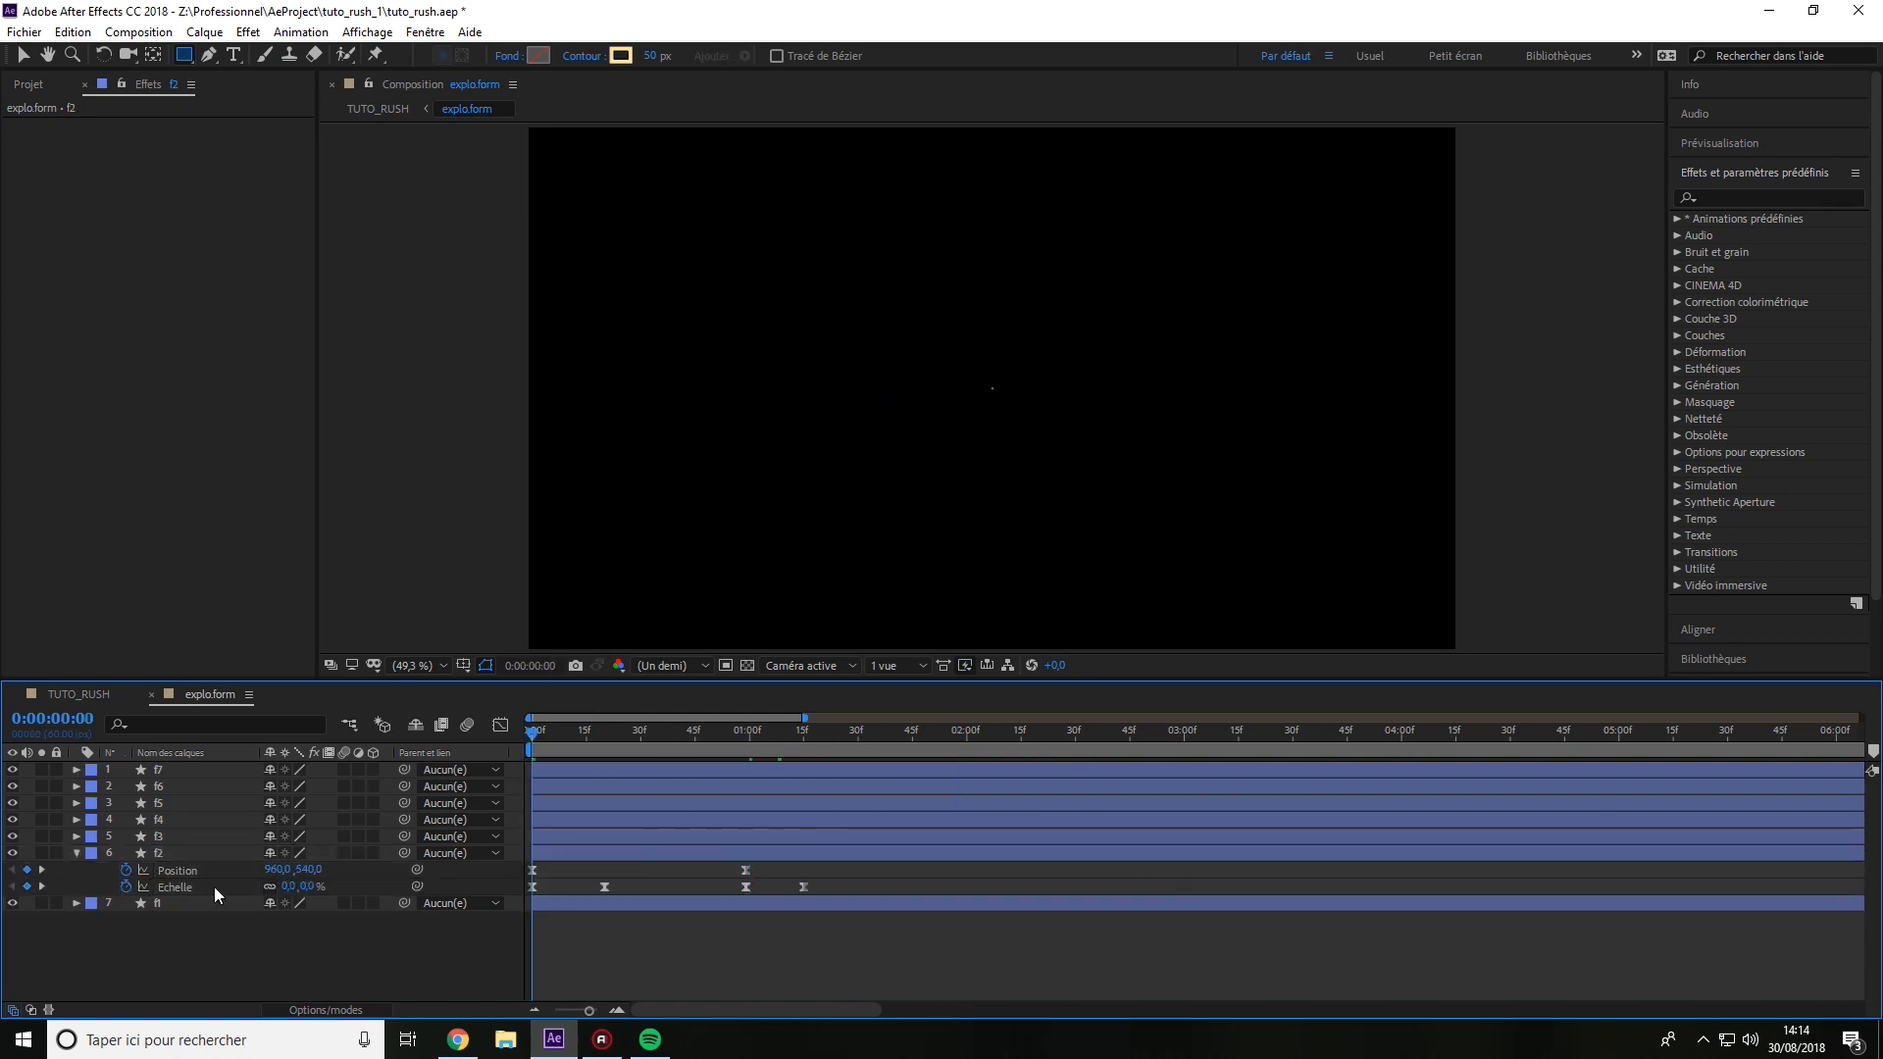
click(545, 834)
key(ctrl+v)
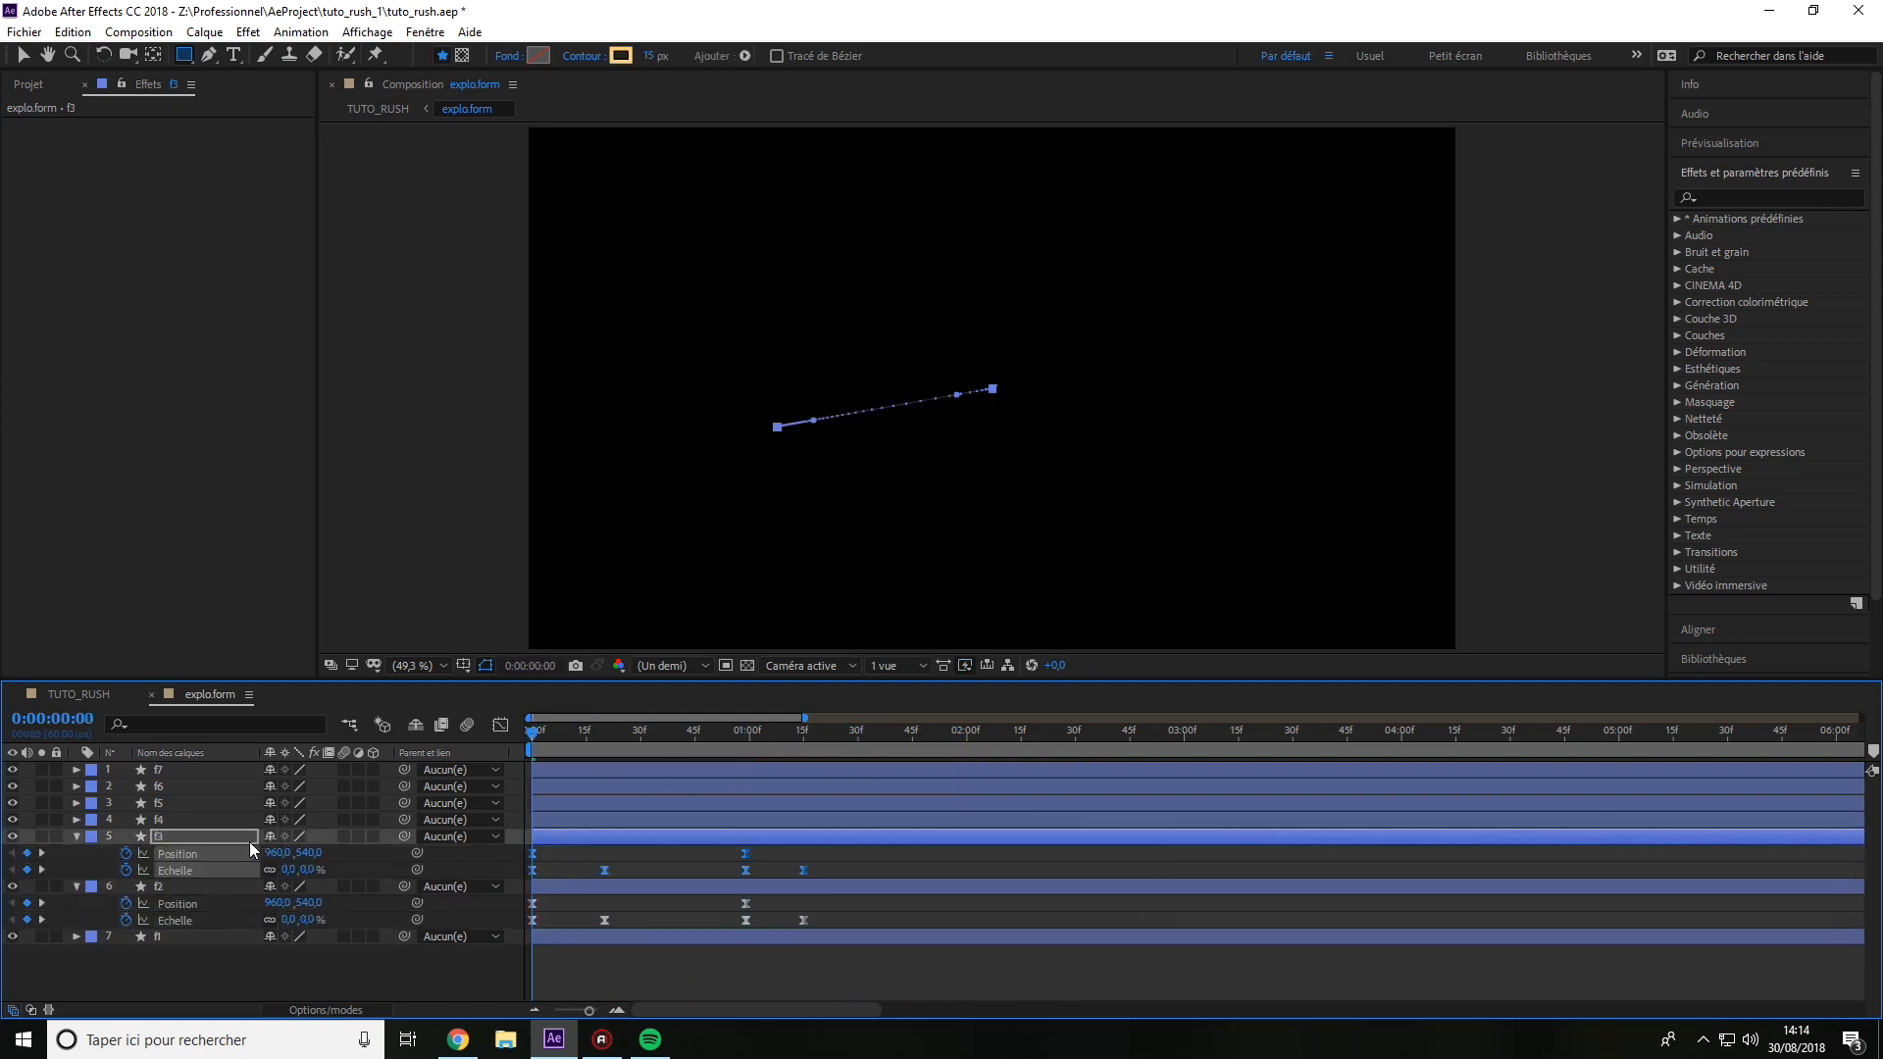
Set f3's position at 0:59 to 770, 334 and copy its position and scale keyframes onto f4, starting at 0:00.
key(space)
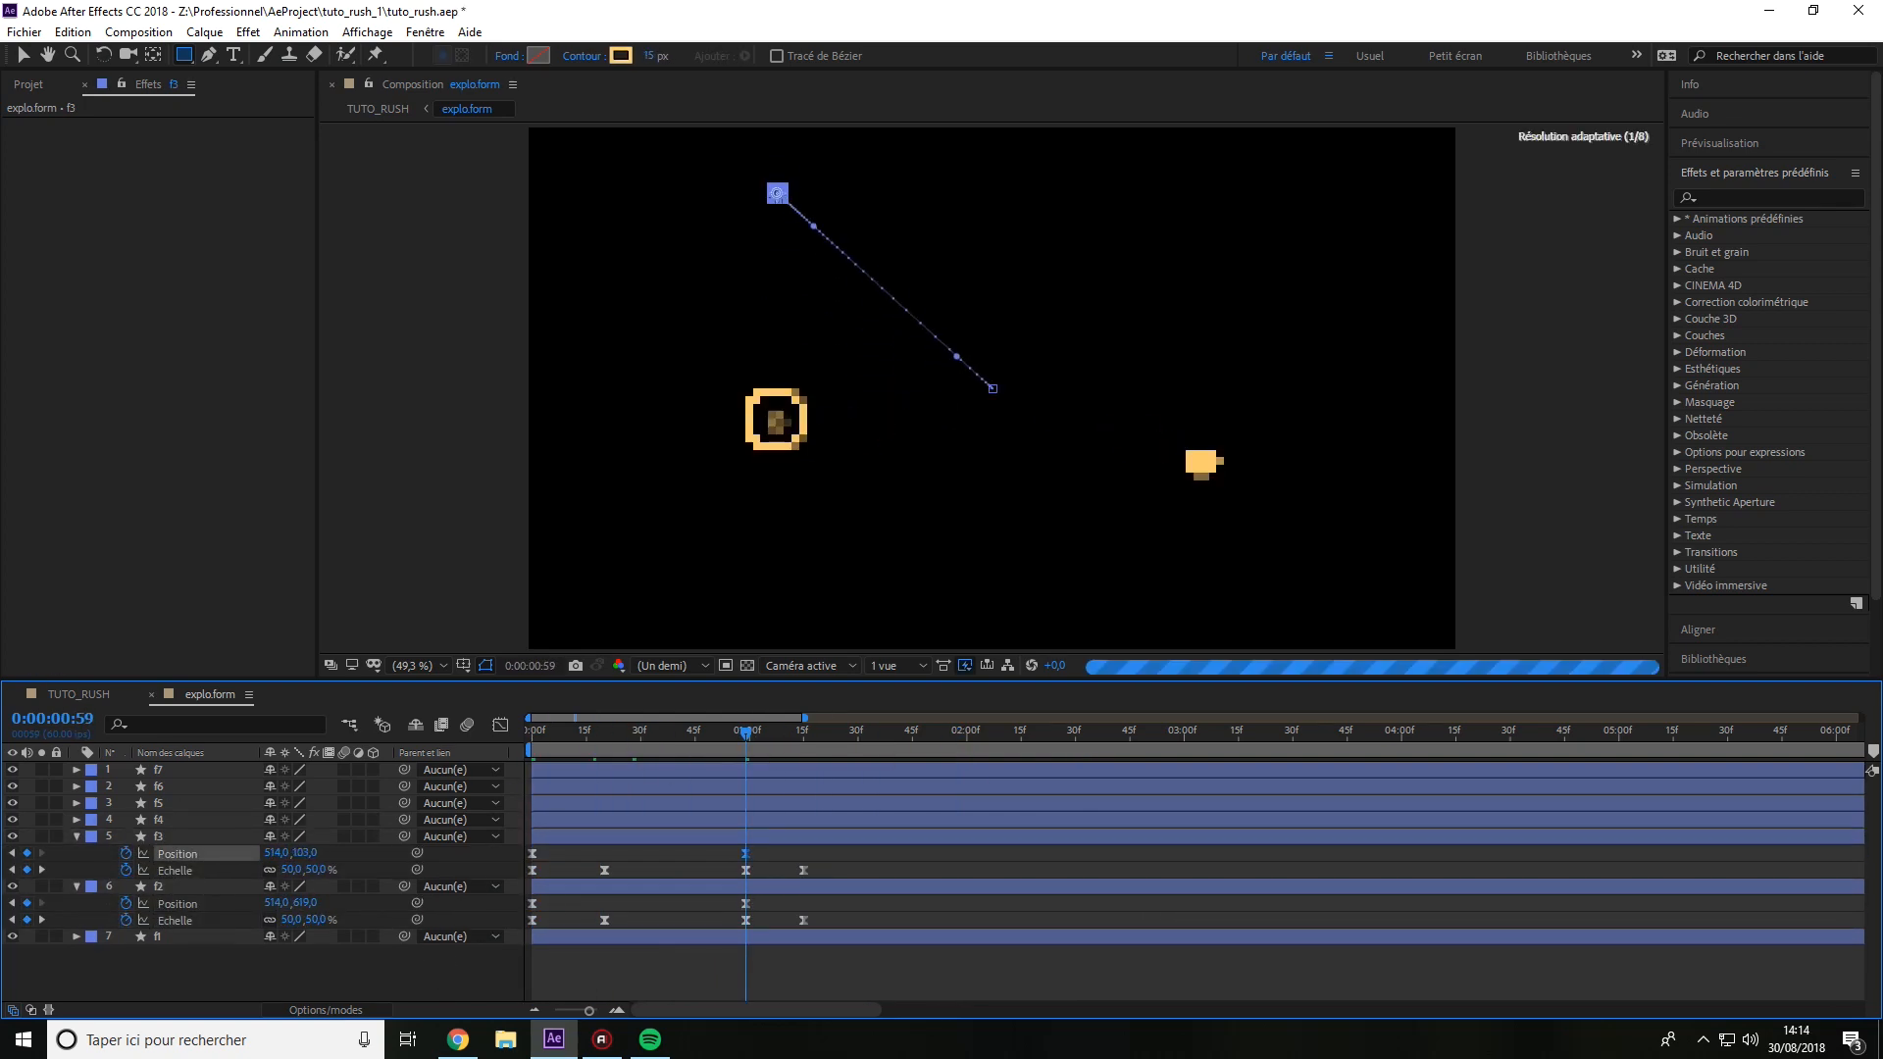
drag(276, 852, 531, 852)
click(194, 869)
shift+click(175, 854)
key(ctrl+c)
click(163, 820)
key(ctrl+v)
drag(745, 837, 578, 838)
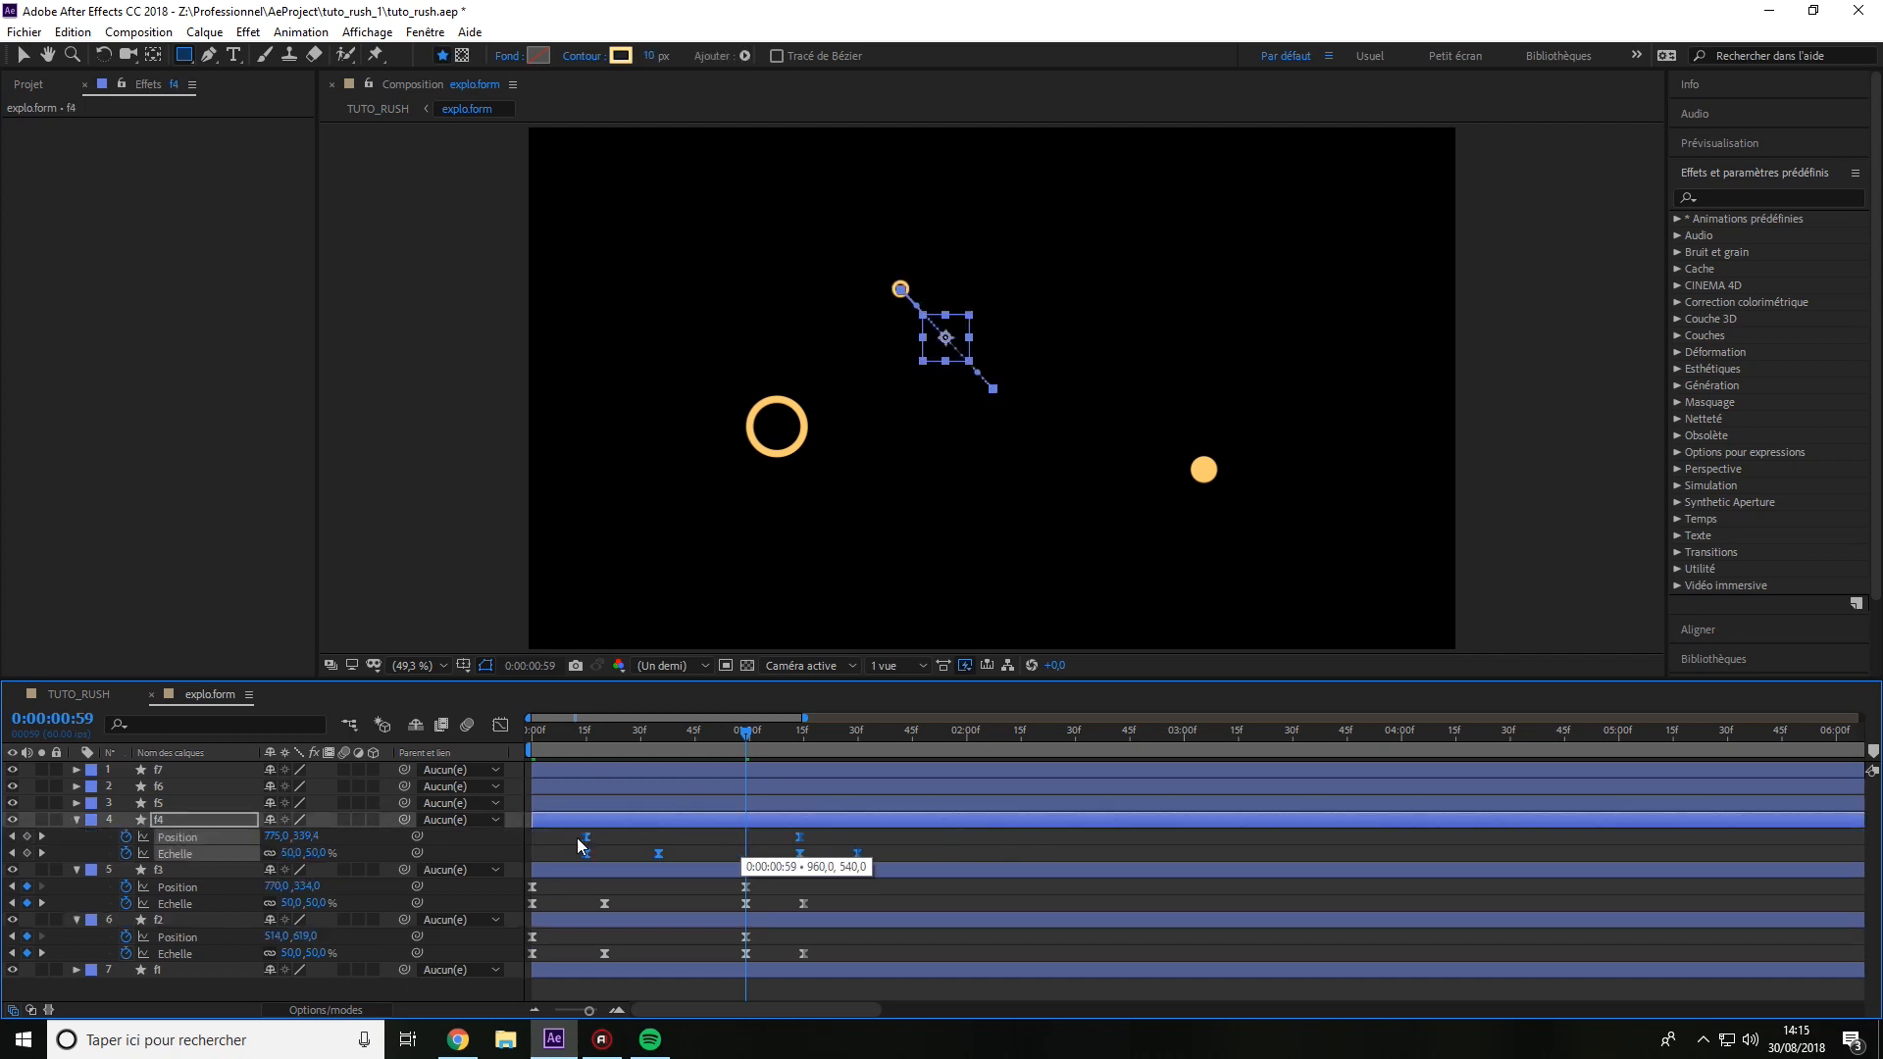
Move f4's position at 0:59 to about 1027, 866 and animate its rotation between 0:00 and 1:15.
click(376, 852)
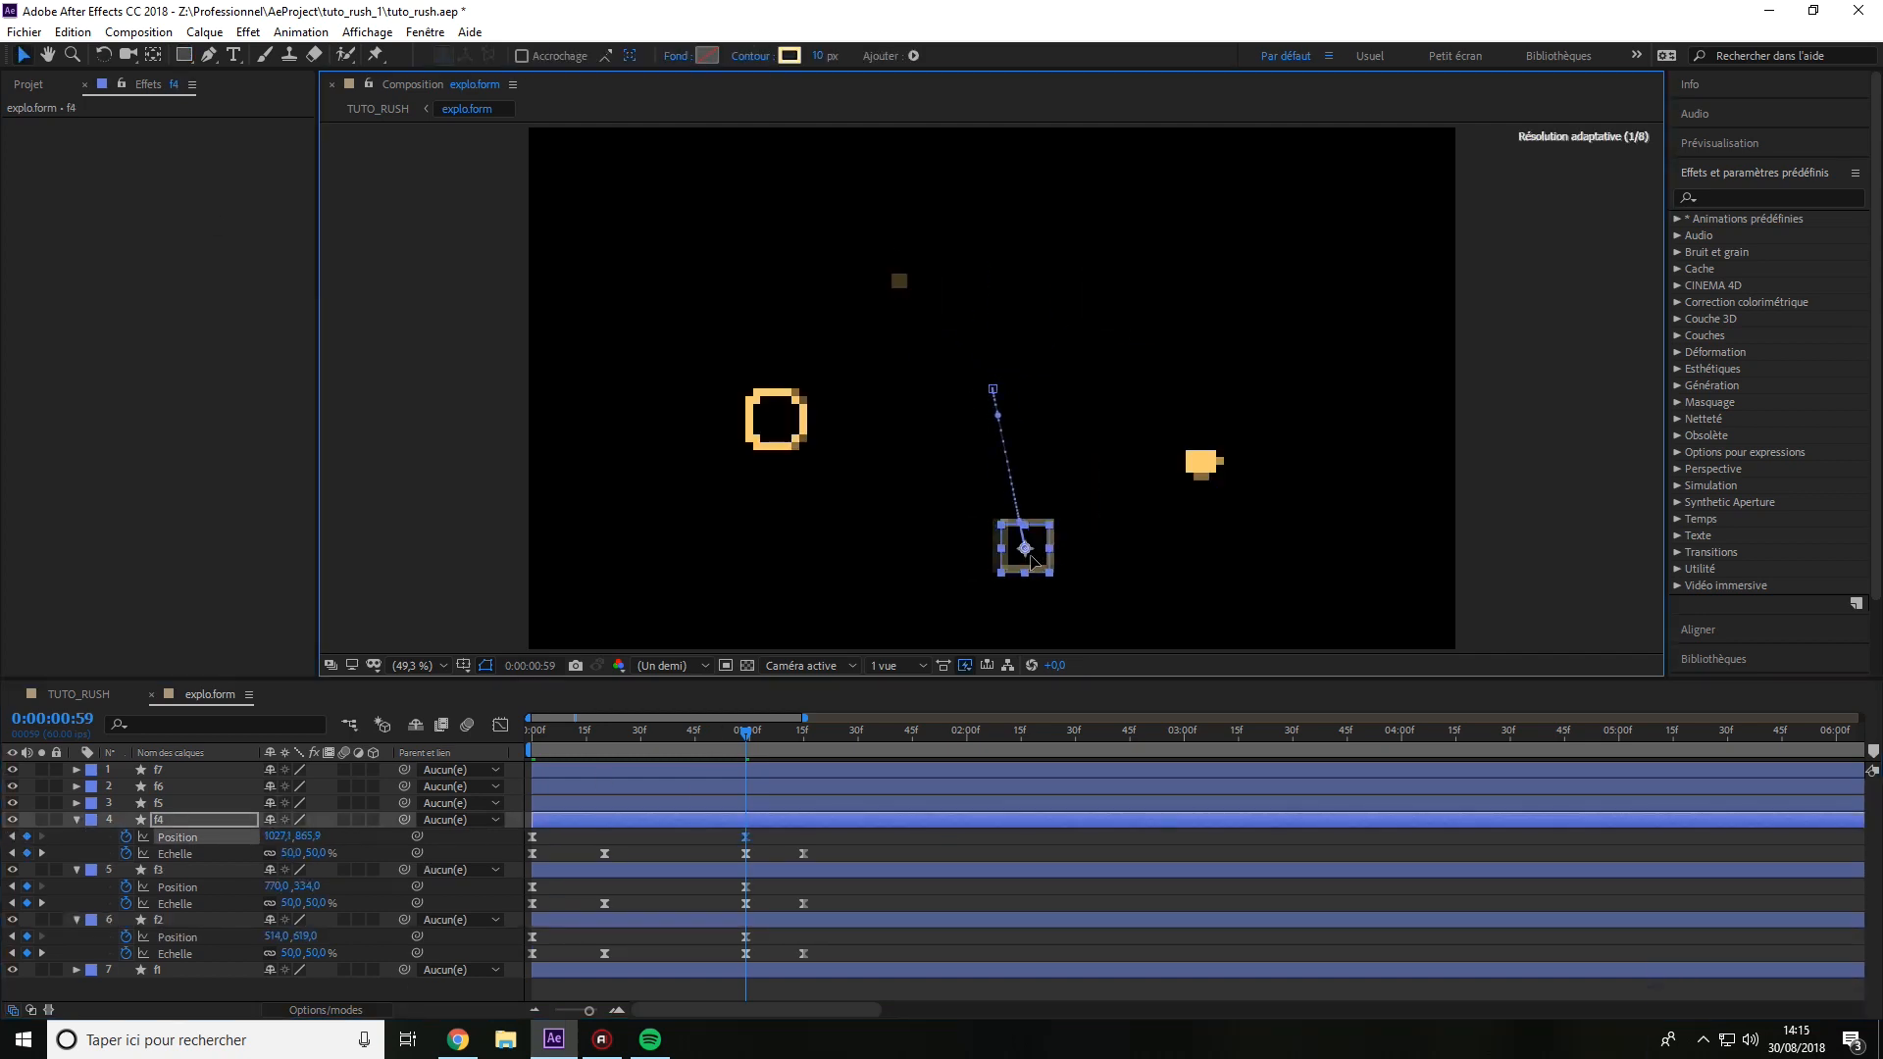
key(r)
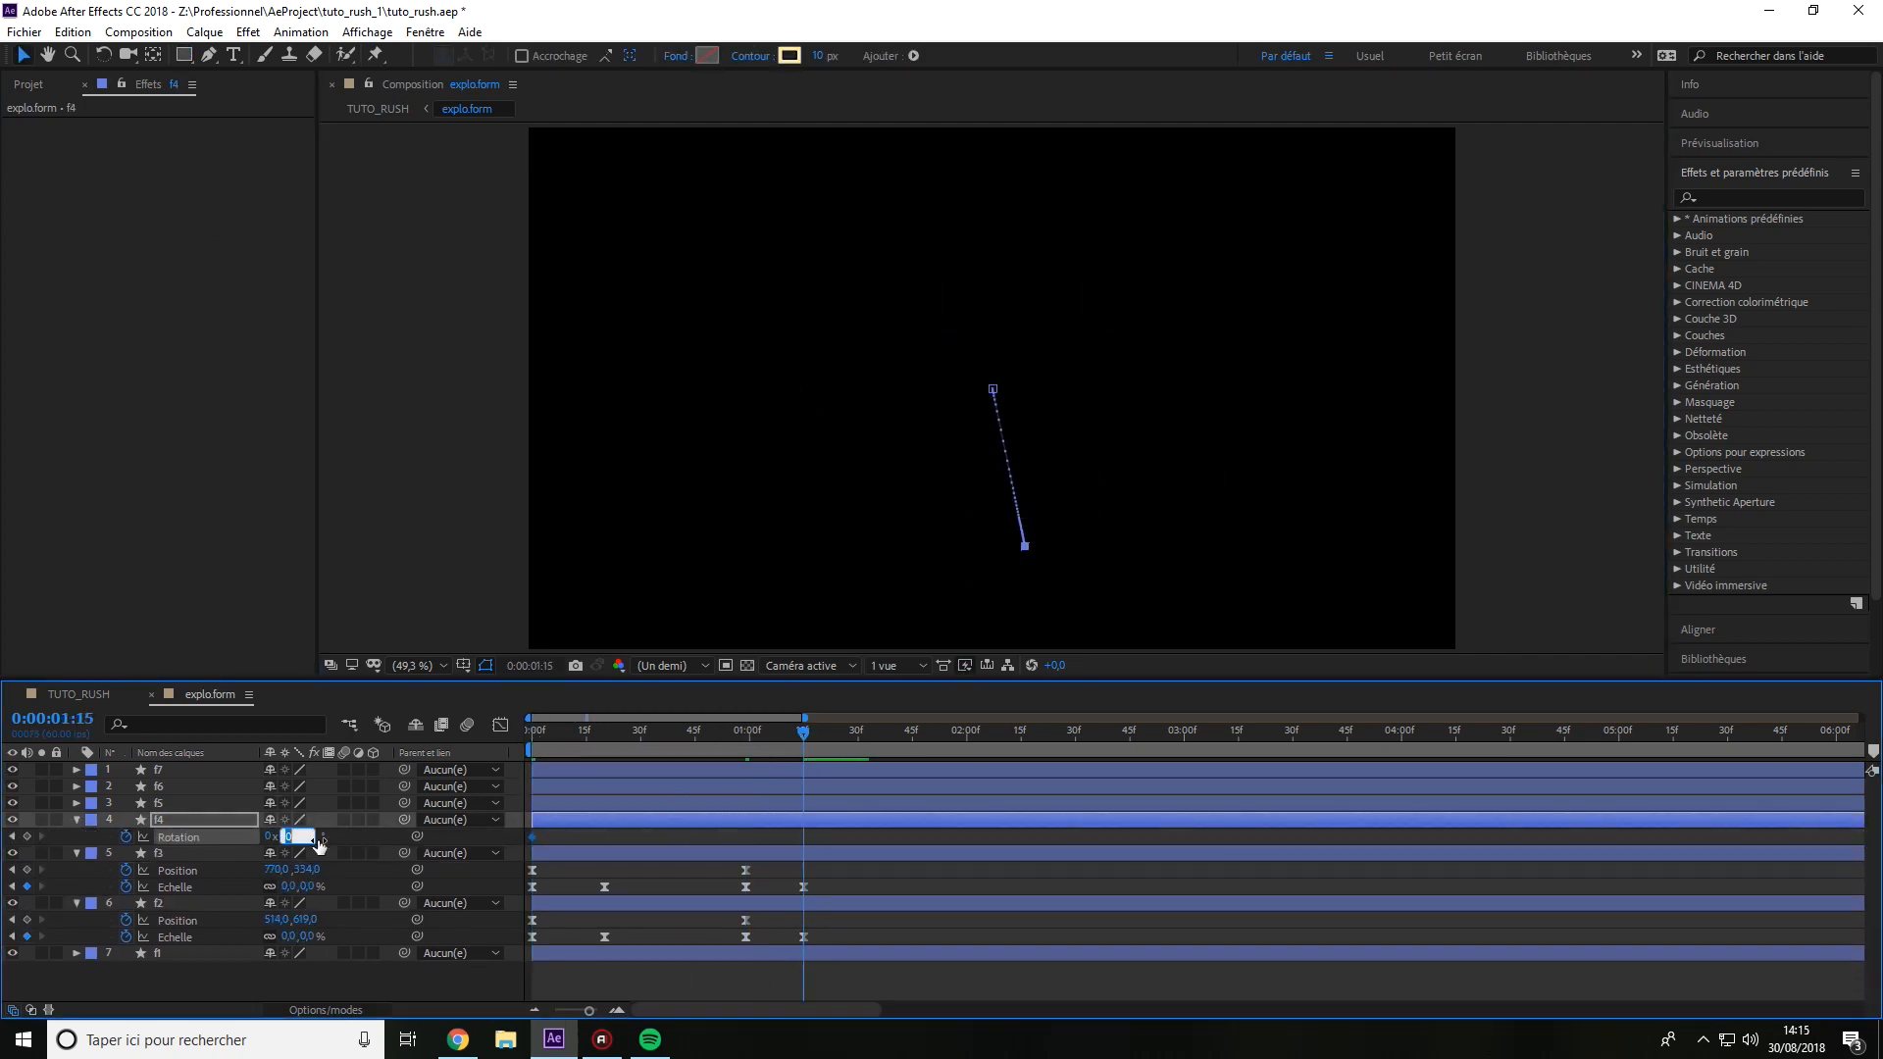
key(u)
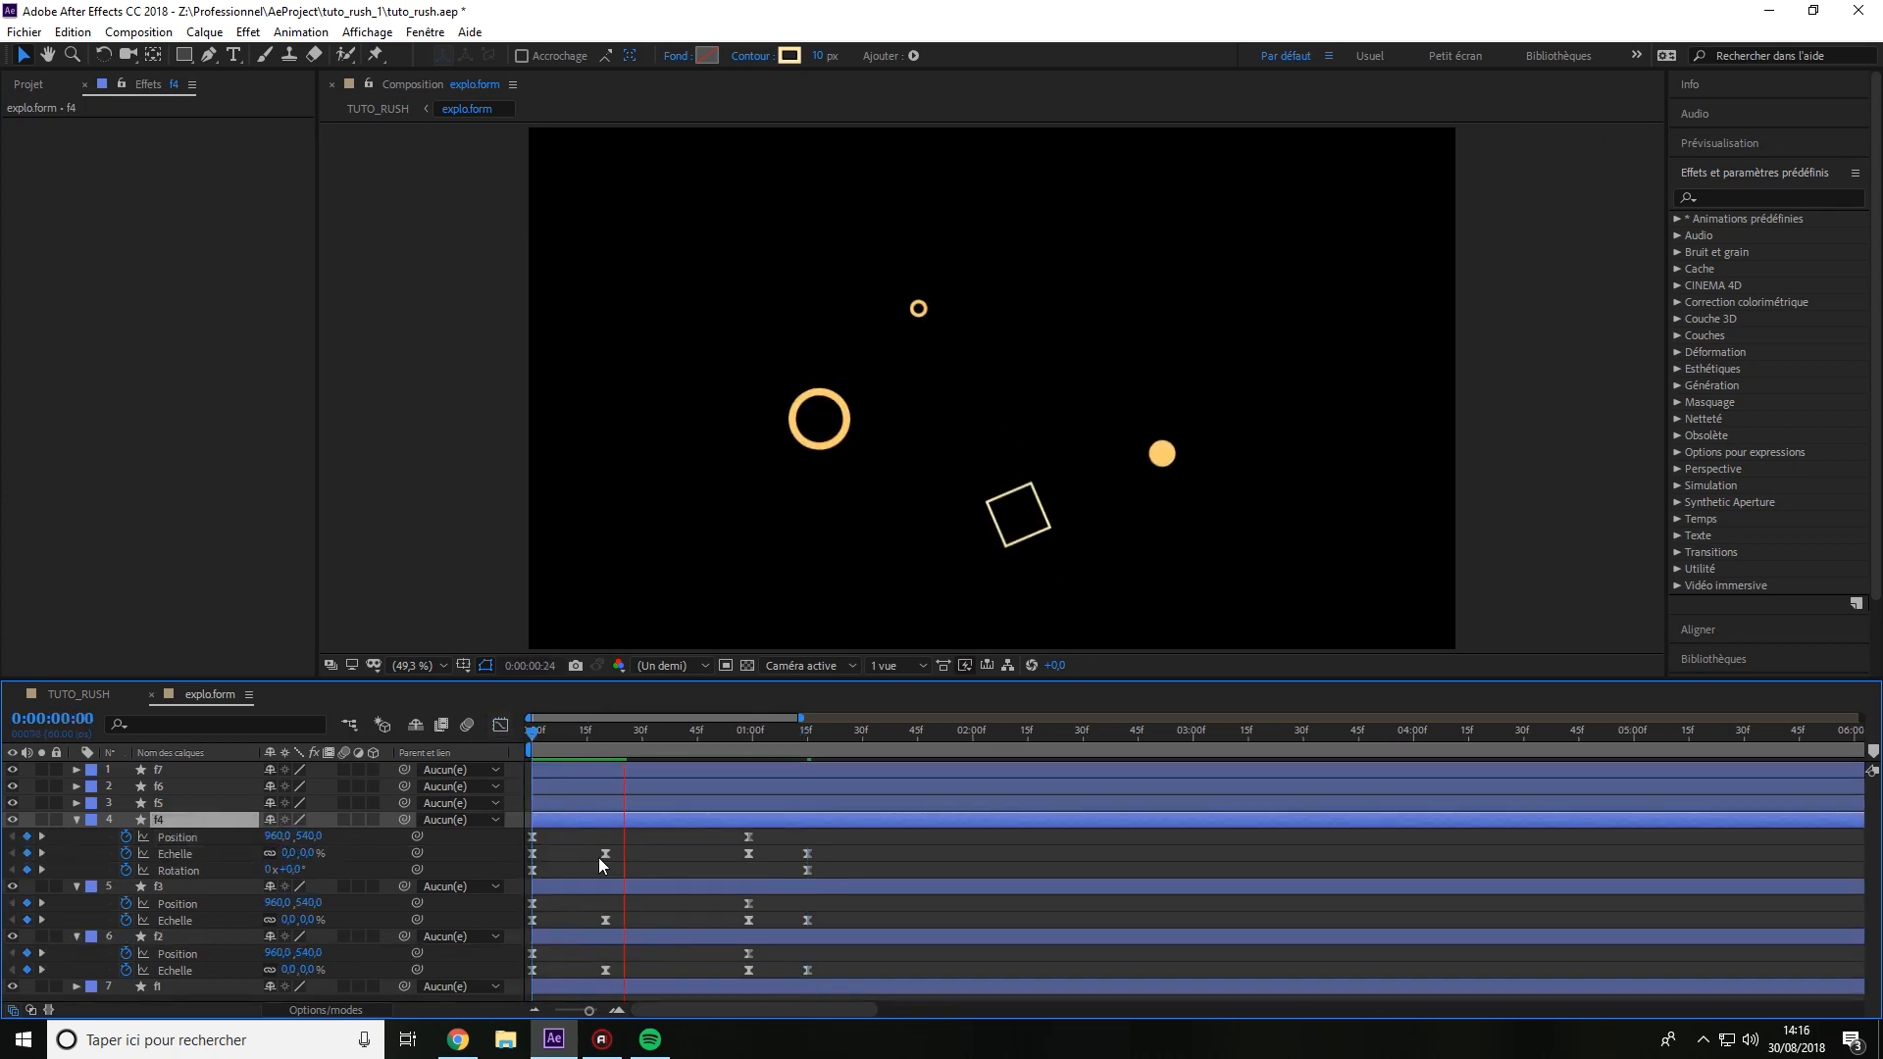
key(space)
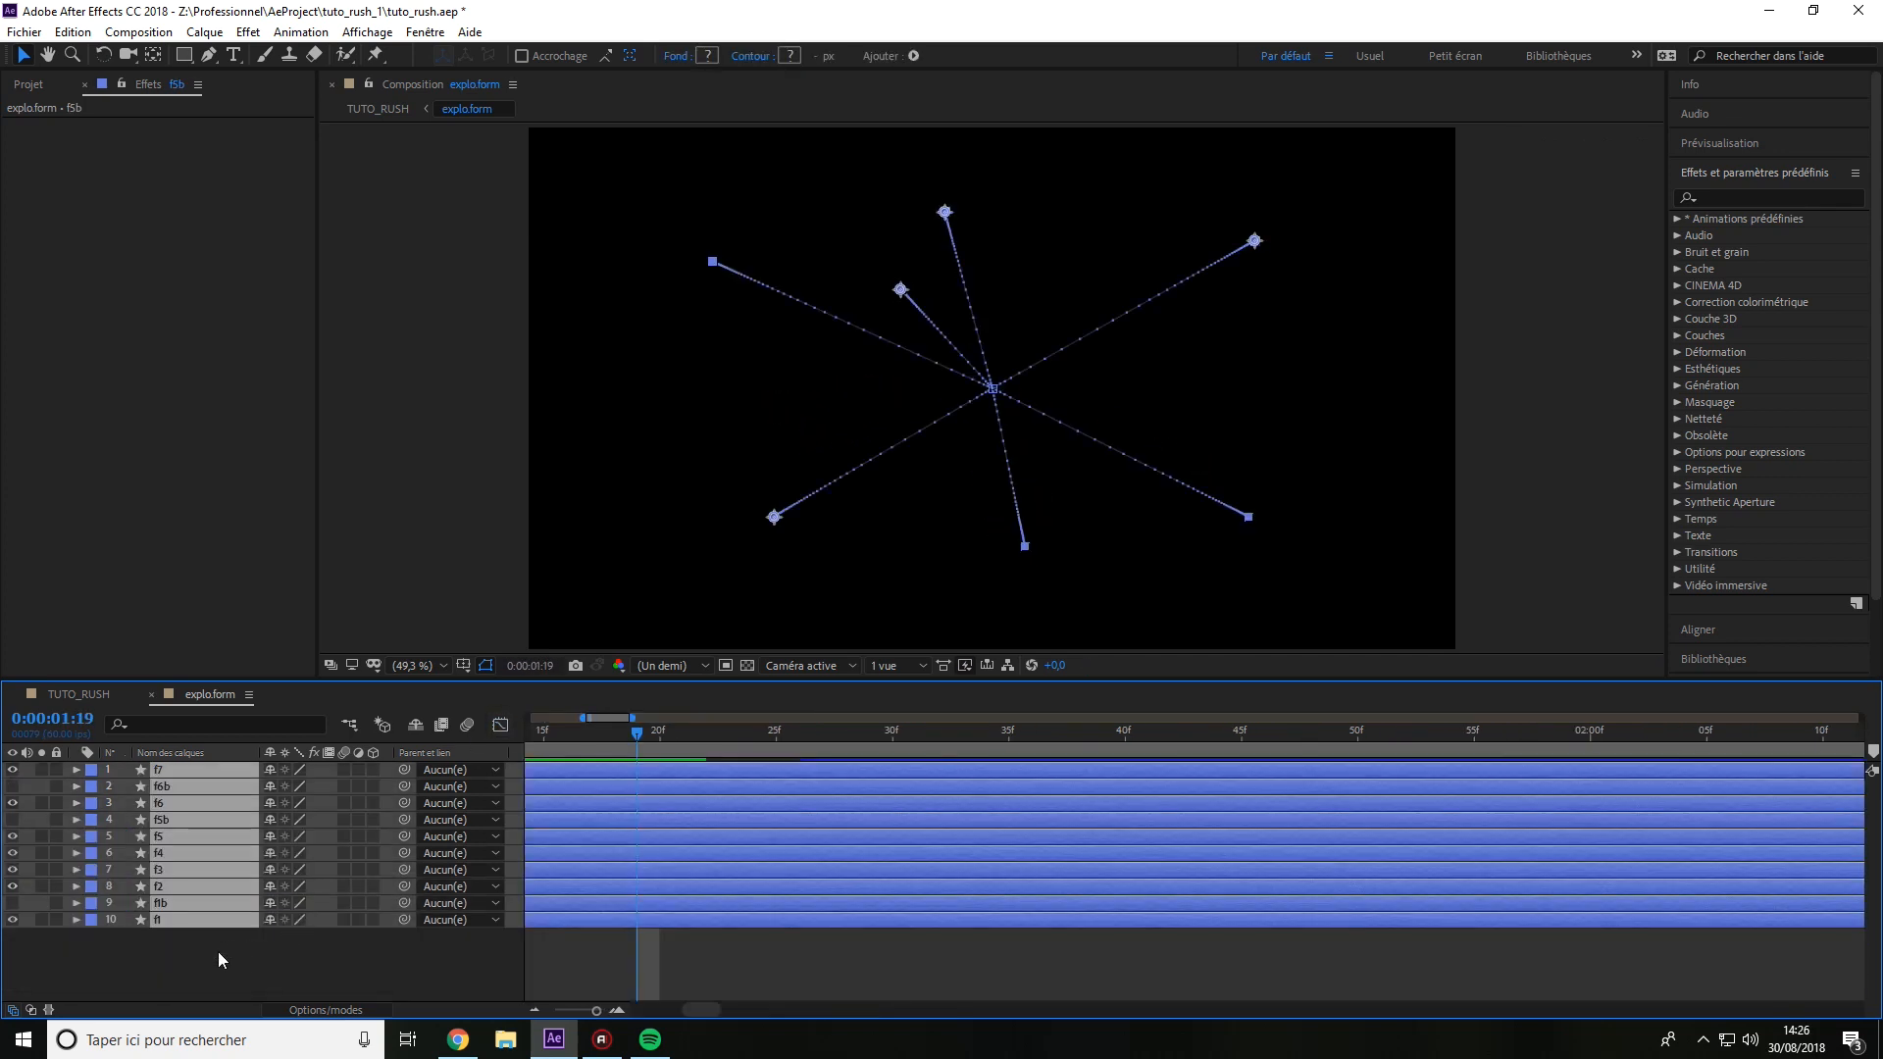
Close the explo.form composition and preview the combined animation in TUTO_RUSH.
click(217, 951)
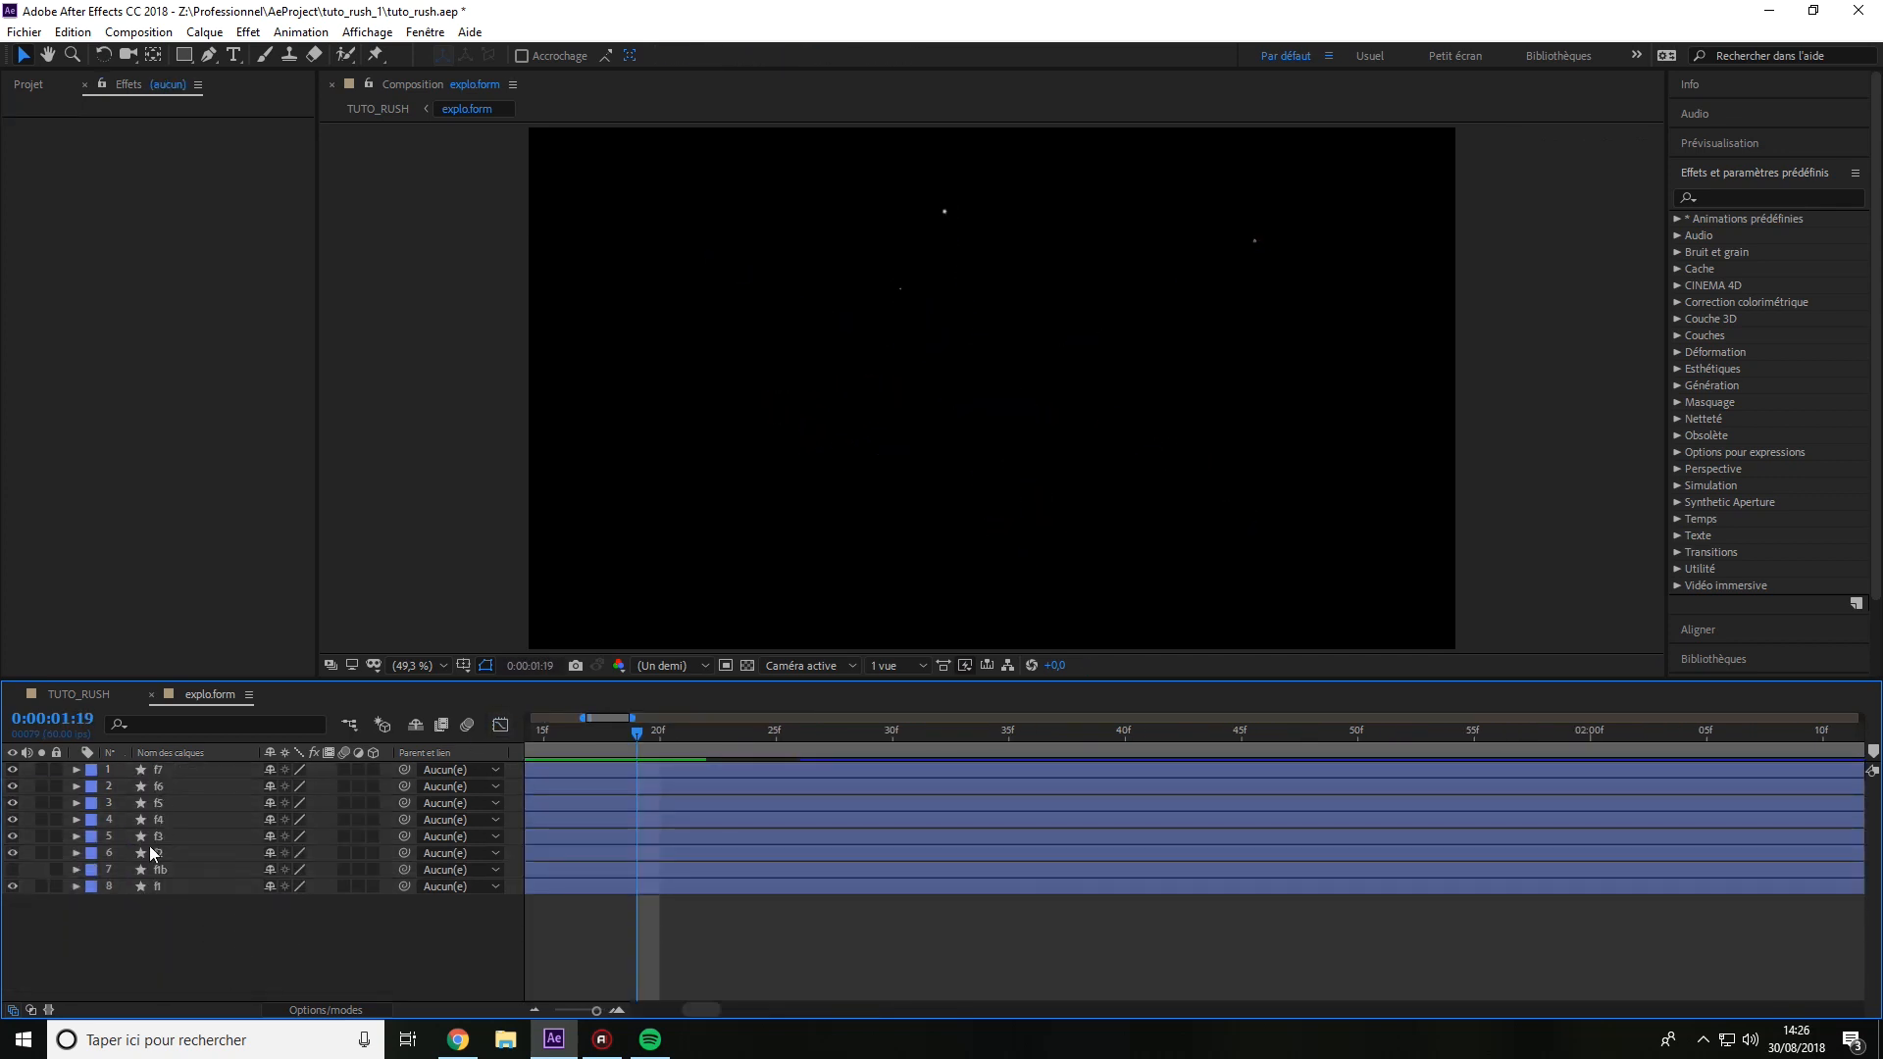
click(151, 694)
key(space)
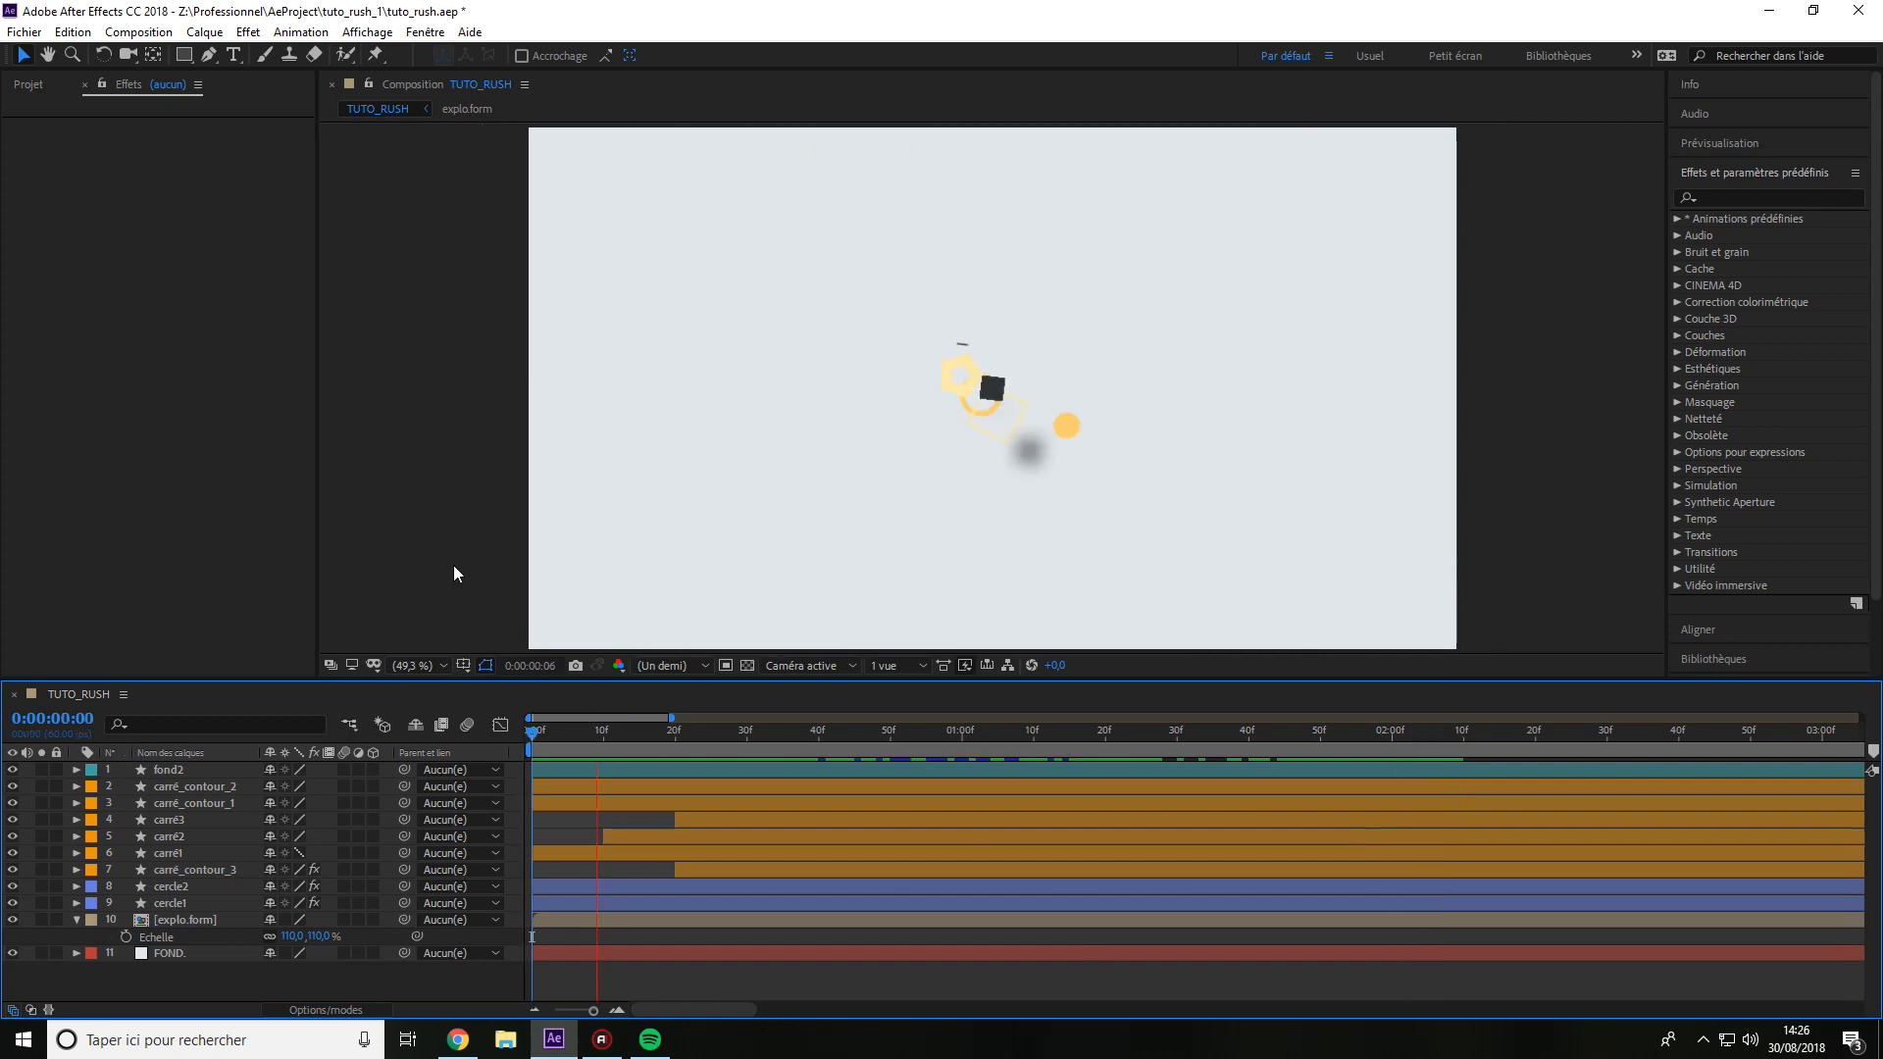
click(1780, 731)
drag(1828, 720, 1539, 727)
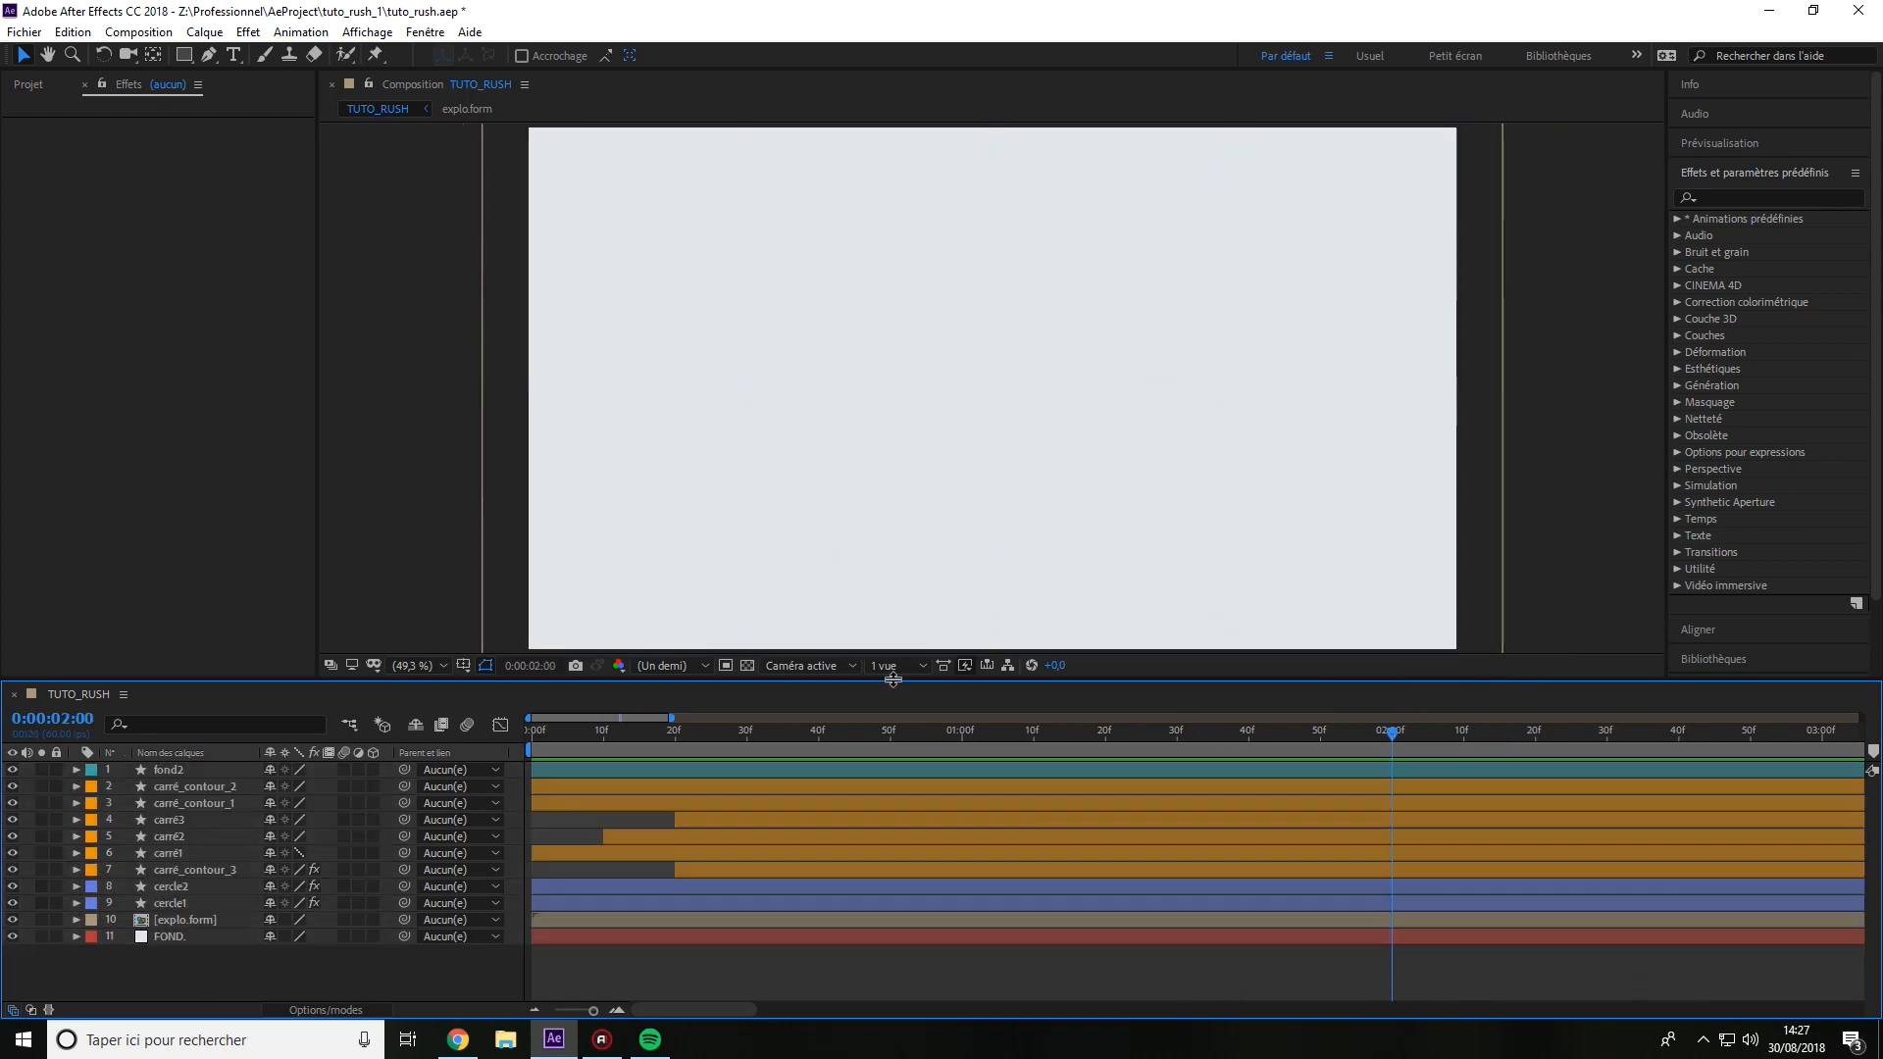
Add a text layer with the letter A at 2:00 in Raleway ExtraBold with a yellow-orange fill.
click(912, 390)
text(A)
click(1730, 315)
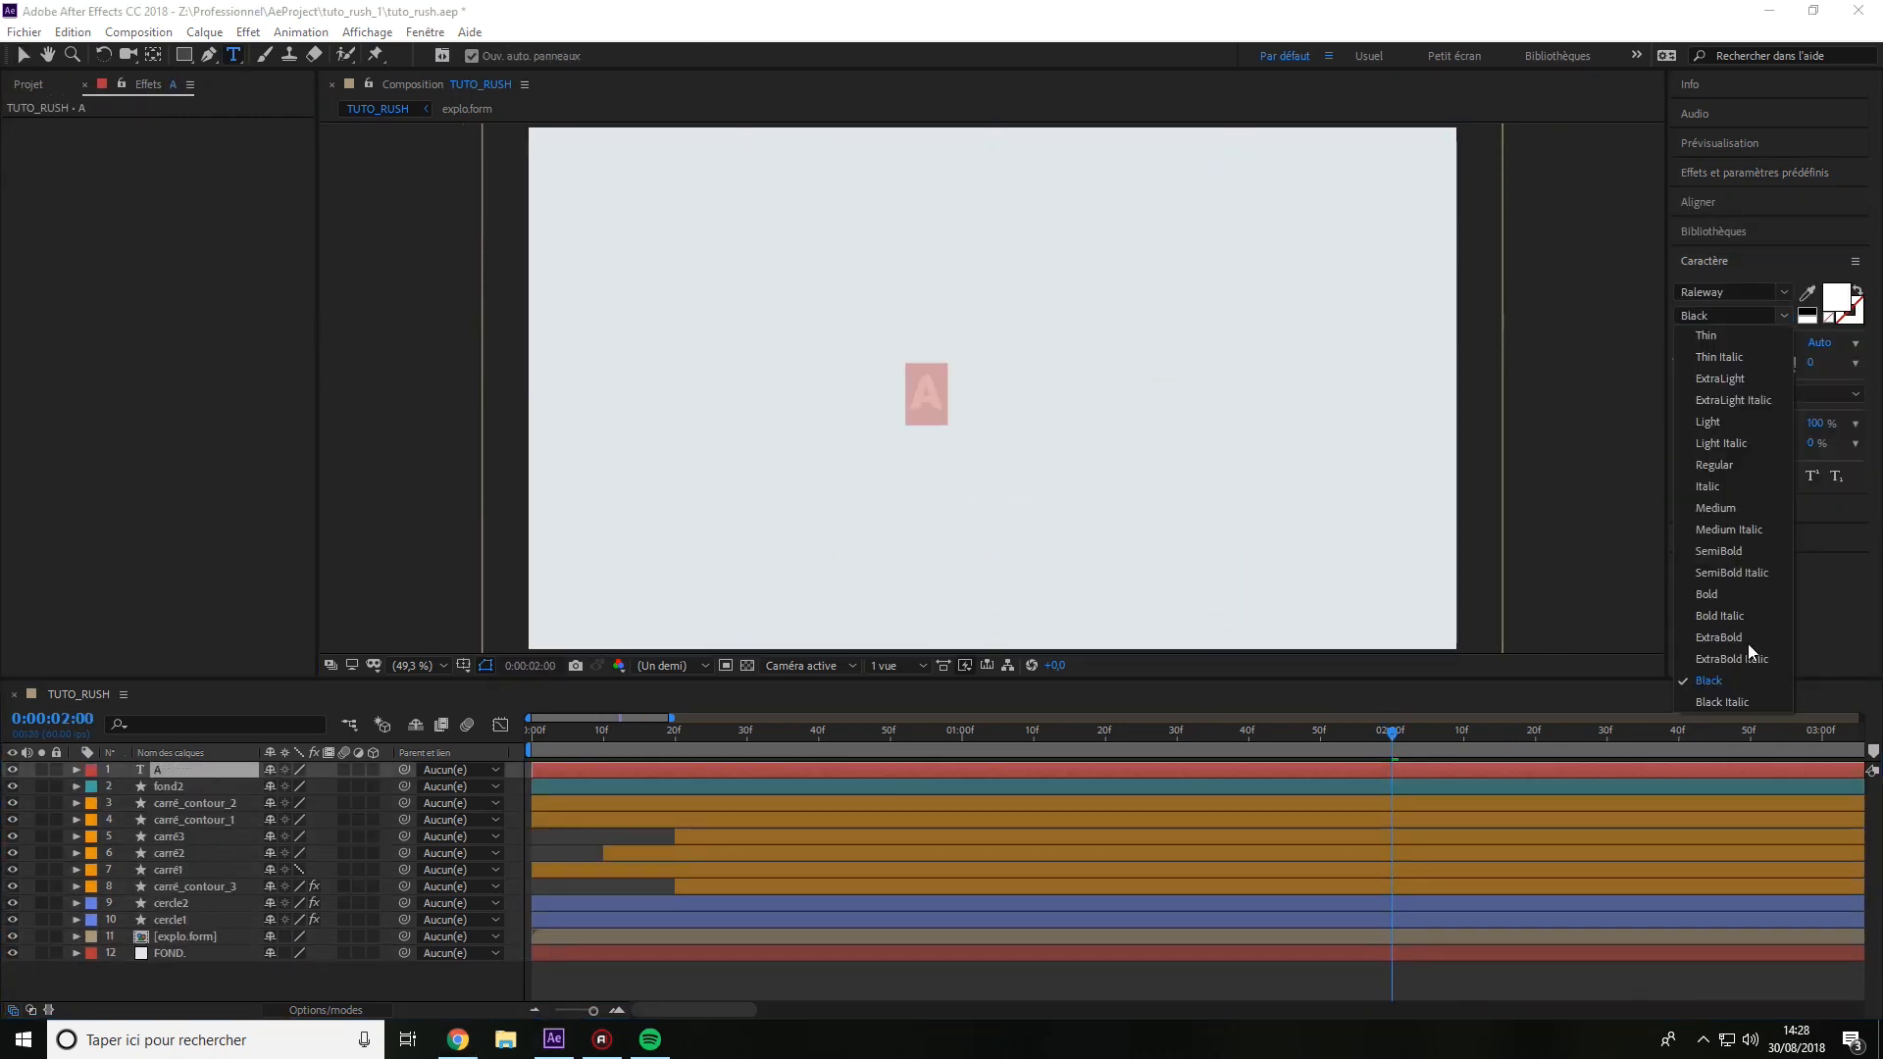
click(1835, 296)
click(1131, 399)
Precompose the carré, cercle, explo.form and FOND layers into a composition named ANIM.PART1.
click(201, 802)
shift+click(186, 886)
ctrl+click(185, 935)
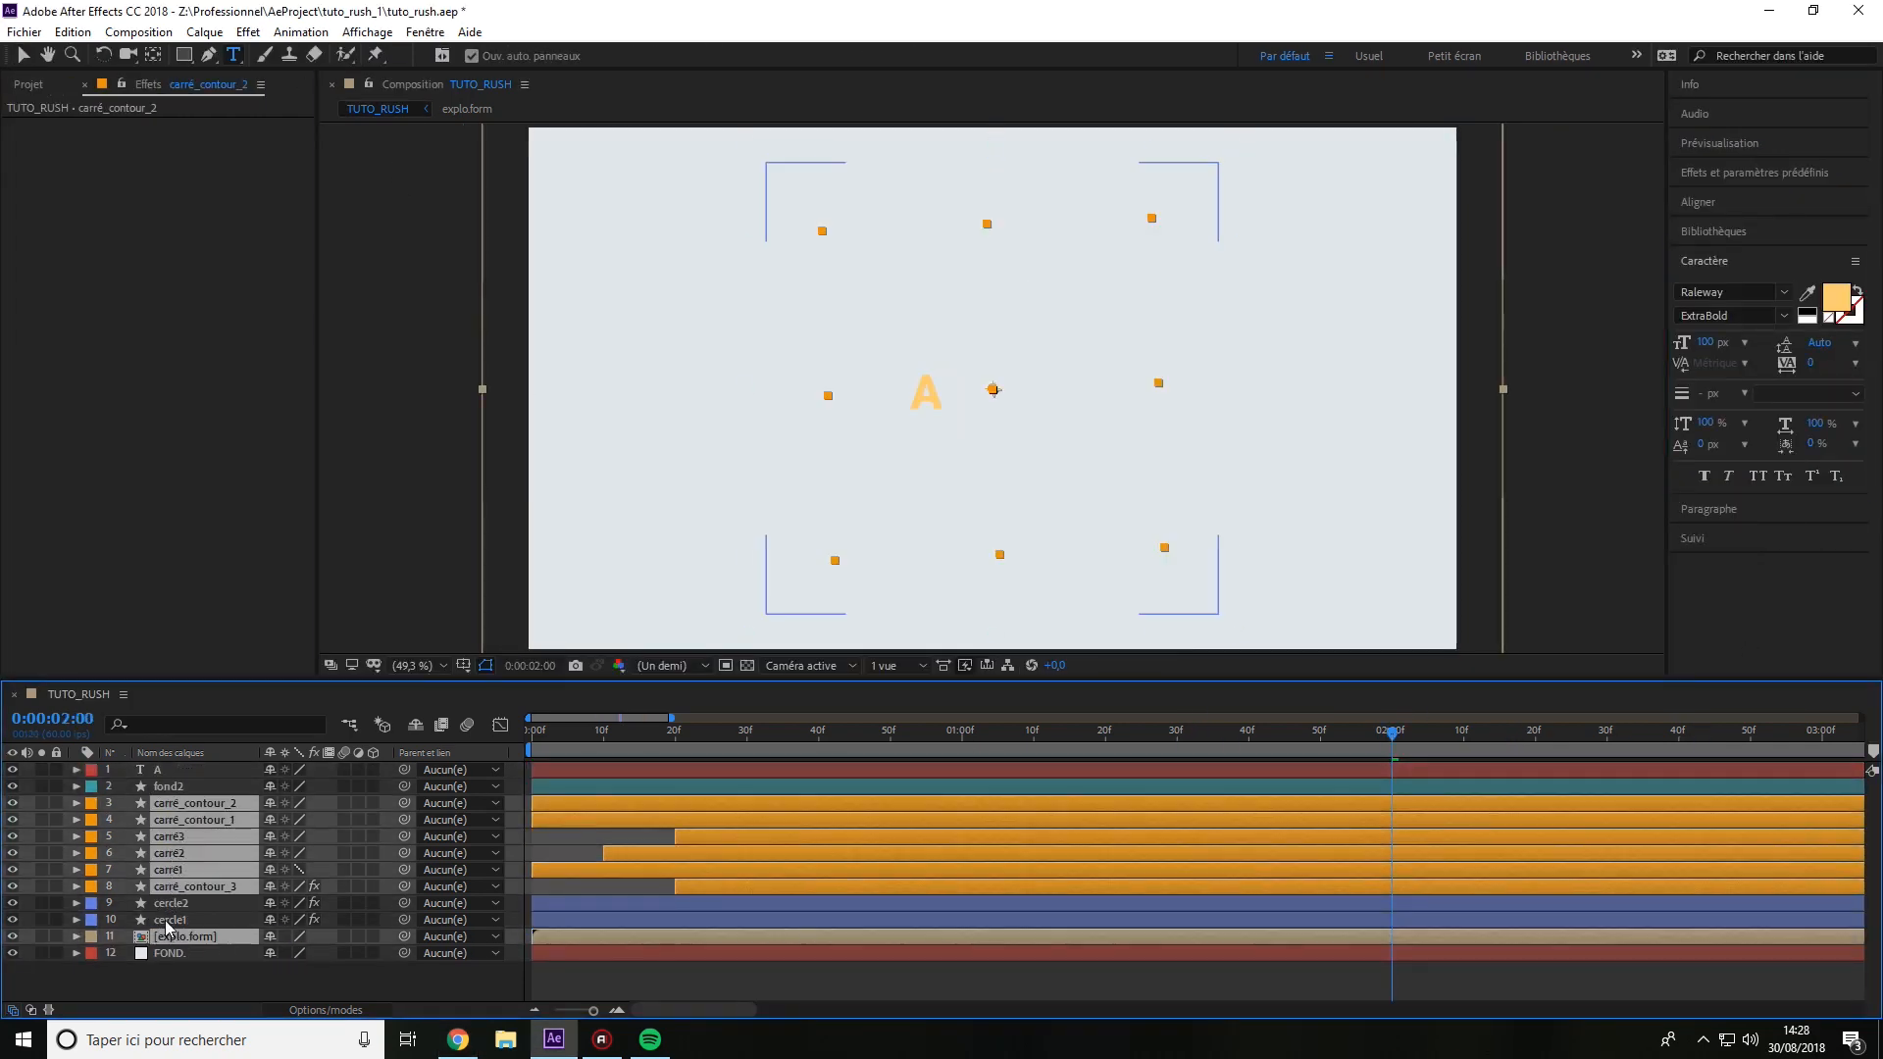
shift+click(171, 903)
ctrl+click(170, 952)
key(ctrl+shift+c)
text(ANIM.PART1)
key(Return)
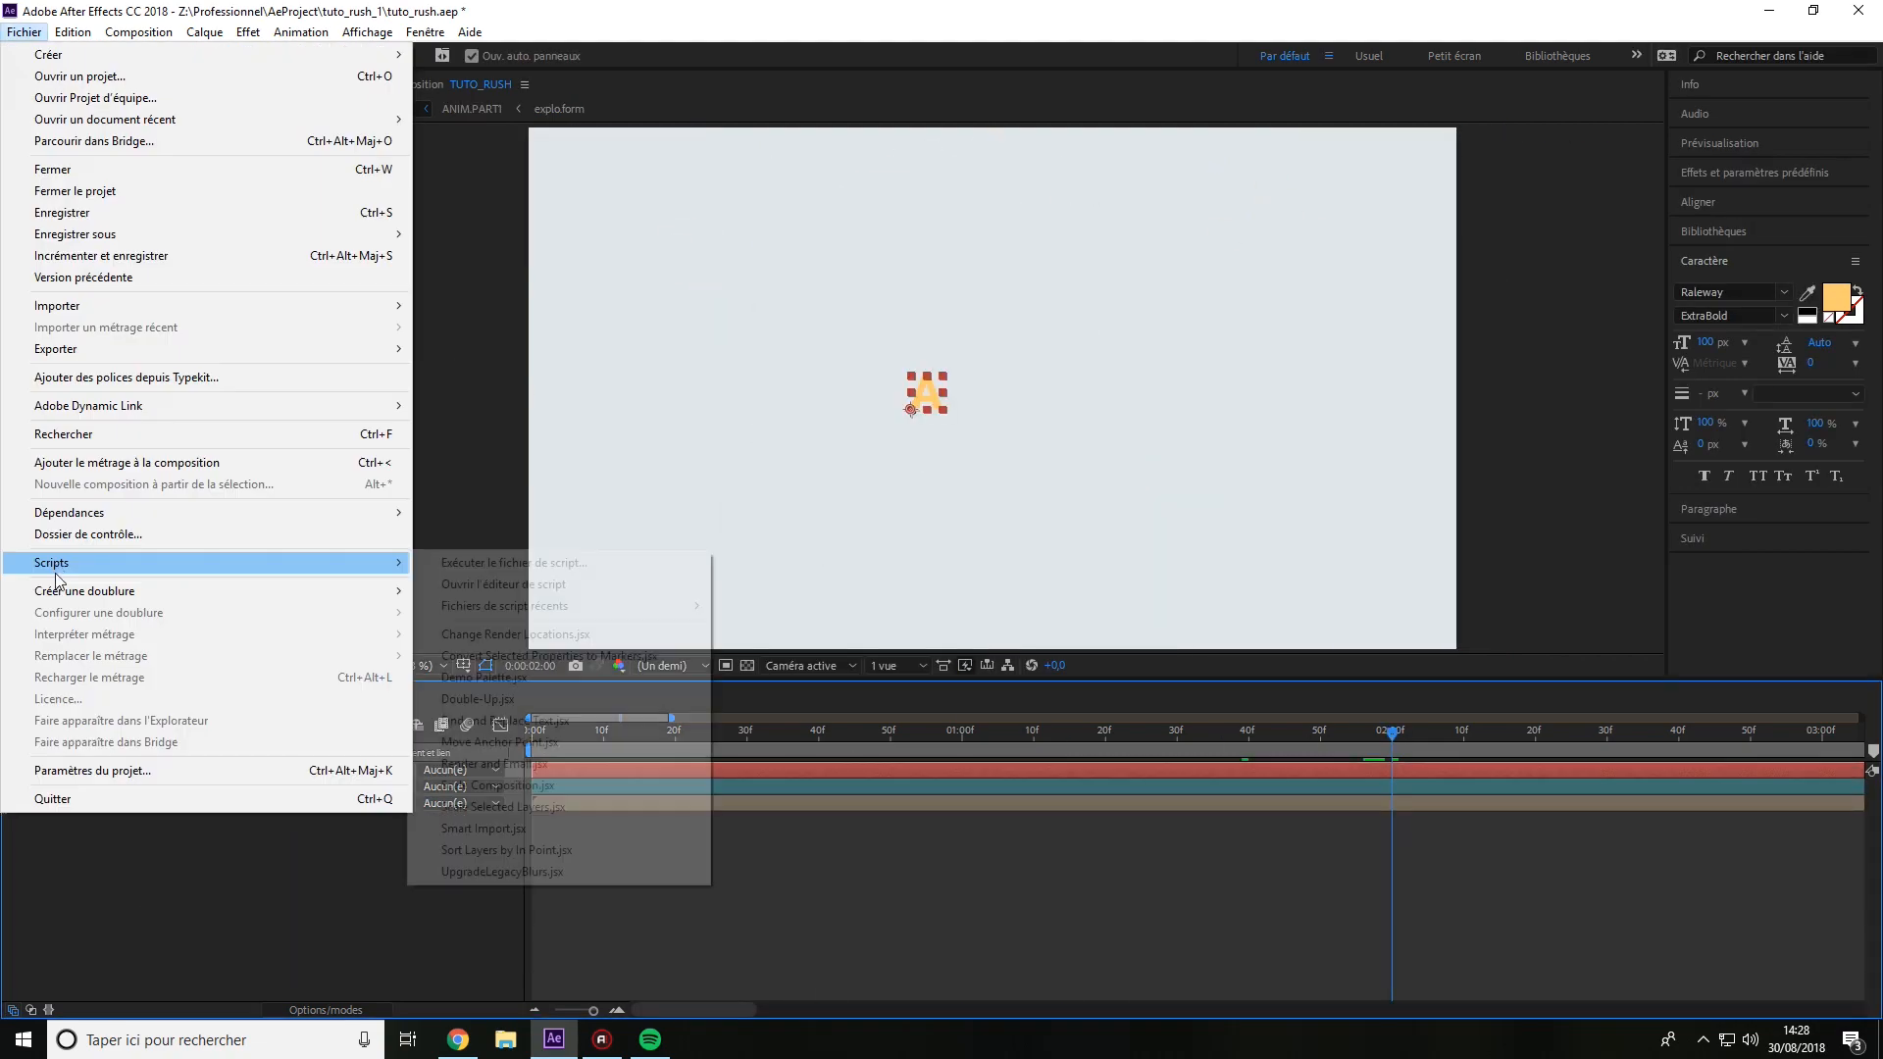
Center the letter A in the frame and animate its scale from 0% at 2:00 to about two thirds of the frame height at 2:20.
key(ctrl+Home)
text(p)
text(0)
key(Return)
key(space)
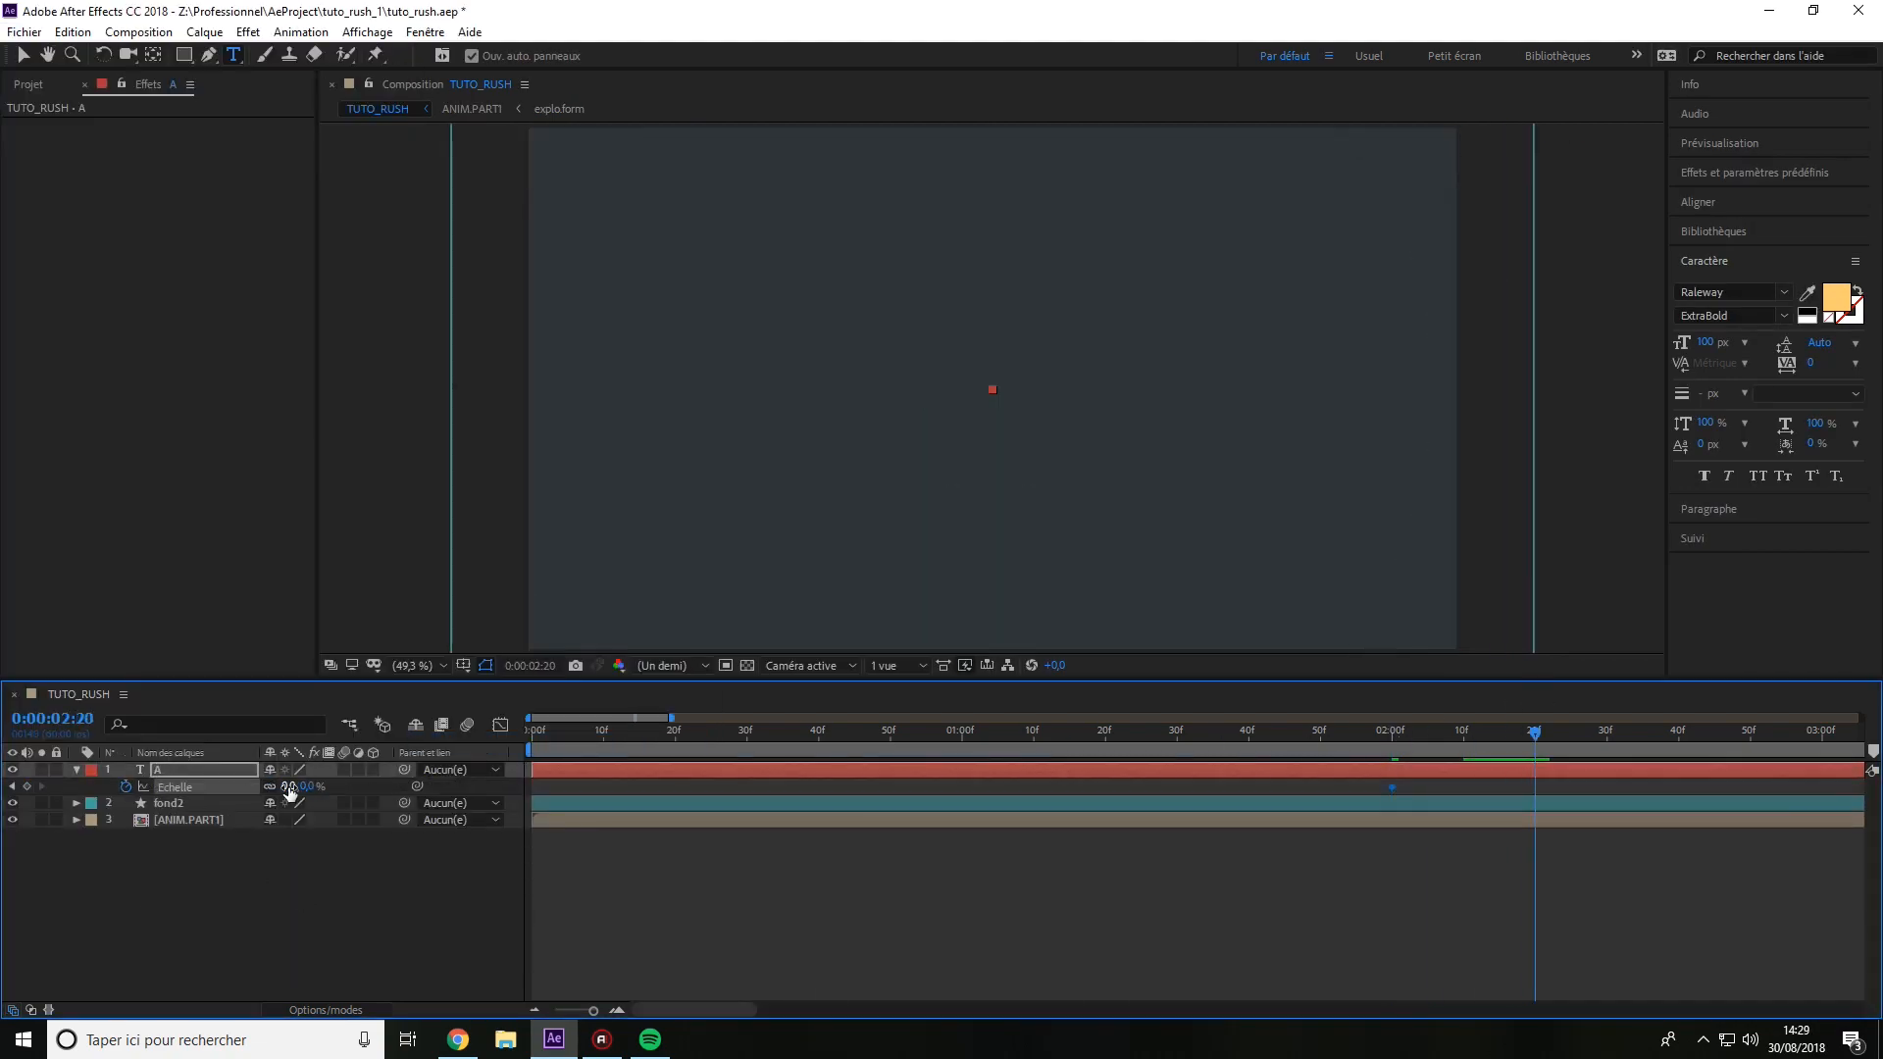
drag(307, 792, 333, 792)
click(318, 889)
Enable motion blur on the A layer and animate its rotation from -90° at 2:00 to 0° at 2:20.
click(467, 725)
click(343, 770)
click(245, 770)
key(r)
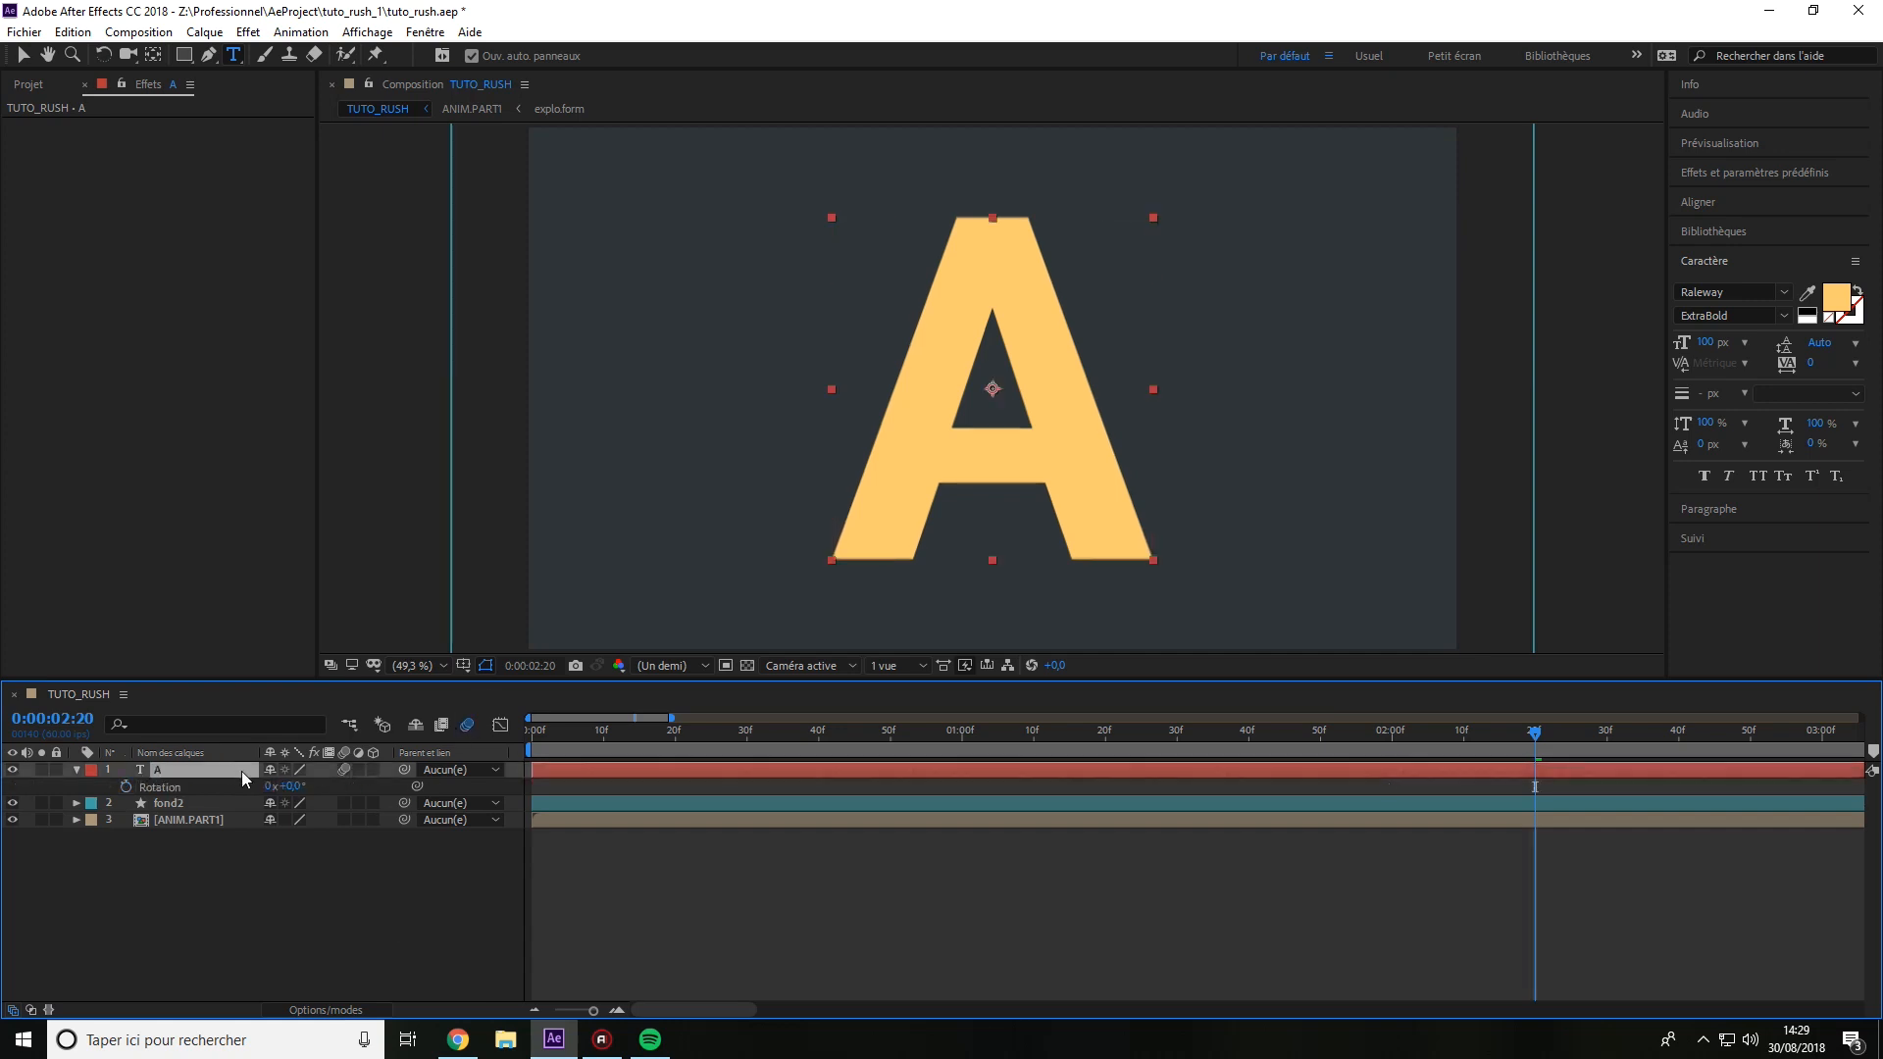
click(126, 787)
drag(1534, 734, 1392, 733)
key(space)
Move the A layer's ending scale and rotation keyframes to 2:40.
key(u)
drag(1602, 713, 1678, 728)
drag(1569, 810, 1515, 782)
drag(1535, 802, 1678, 802)
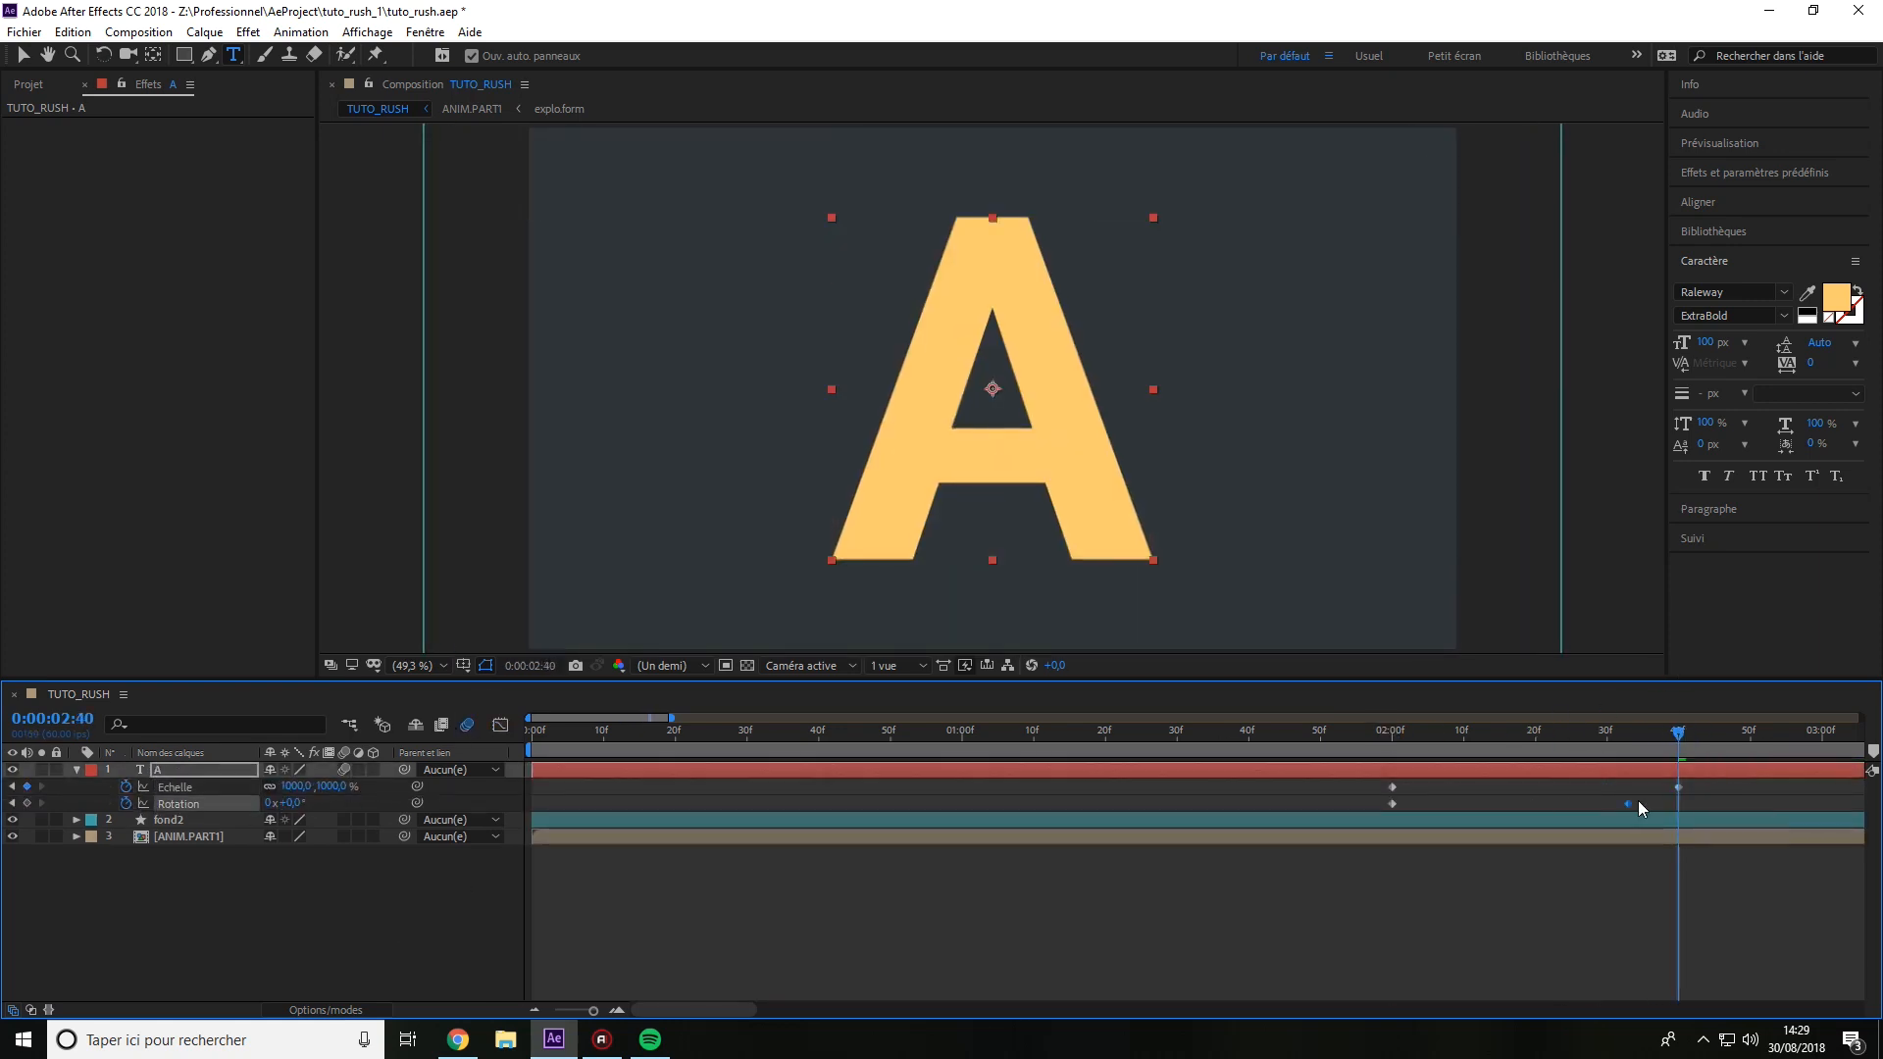
Ease the A layer's scale and rotation with speed curves that peak early and slow down, and preview the animation.
click(175, 786)
click(499, 724)
click(178, 803)
drag(1486, 953, 1440, 953)
drag(1583, 953, 1534, 953)
drag(1441, 735, 530, 734)
key(space)
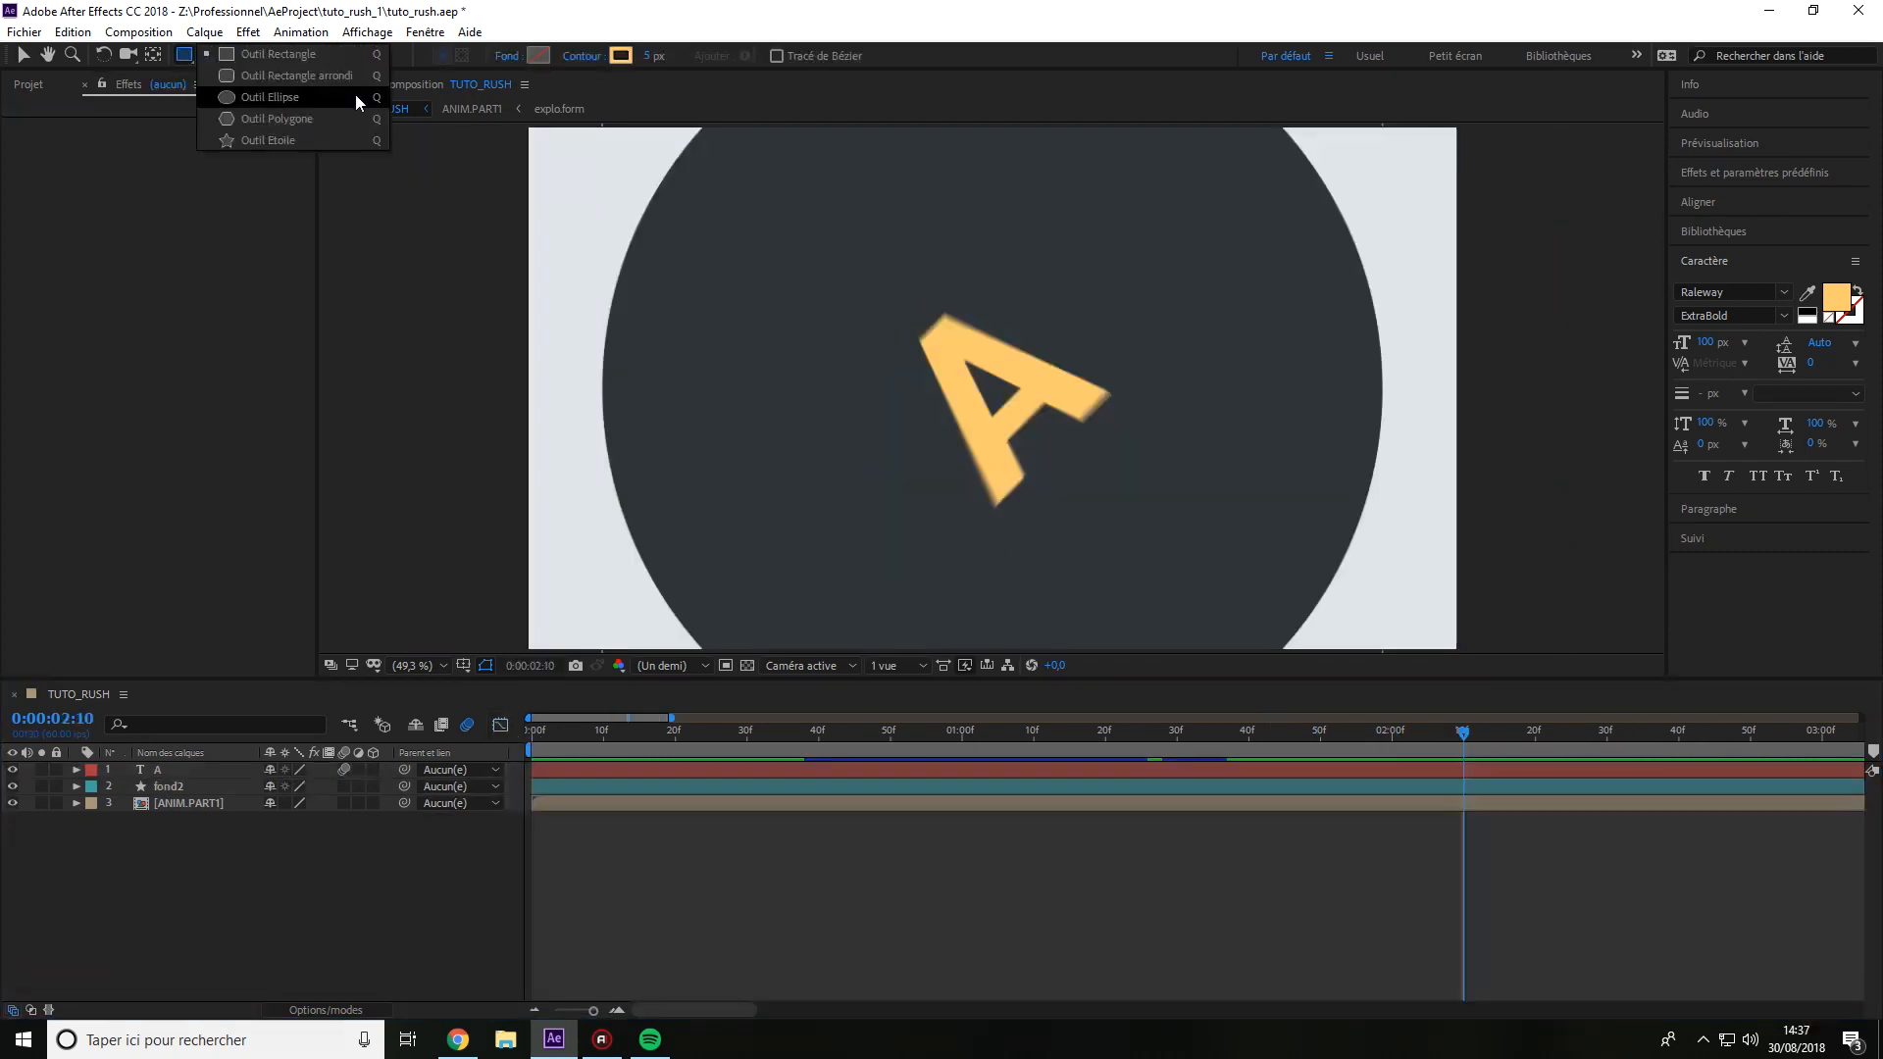
Draw a small yellow-orange circle on a new shape layer named explo, centered in the frame and placed below the A layer.
drag(890, 428, 918, 455)
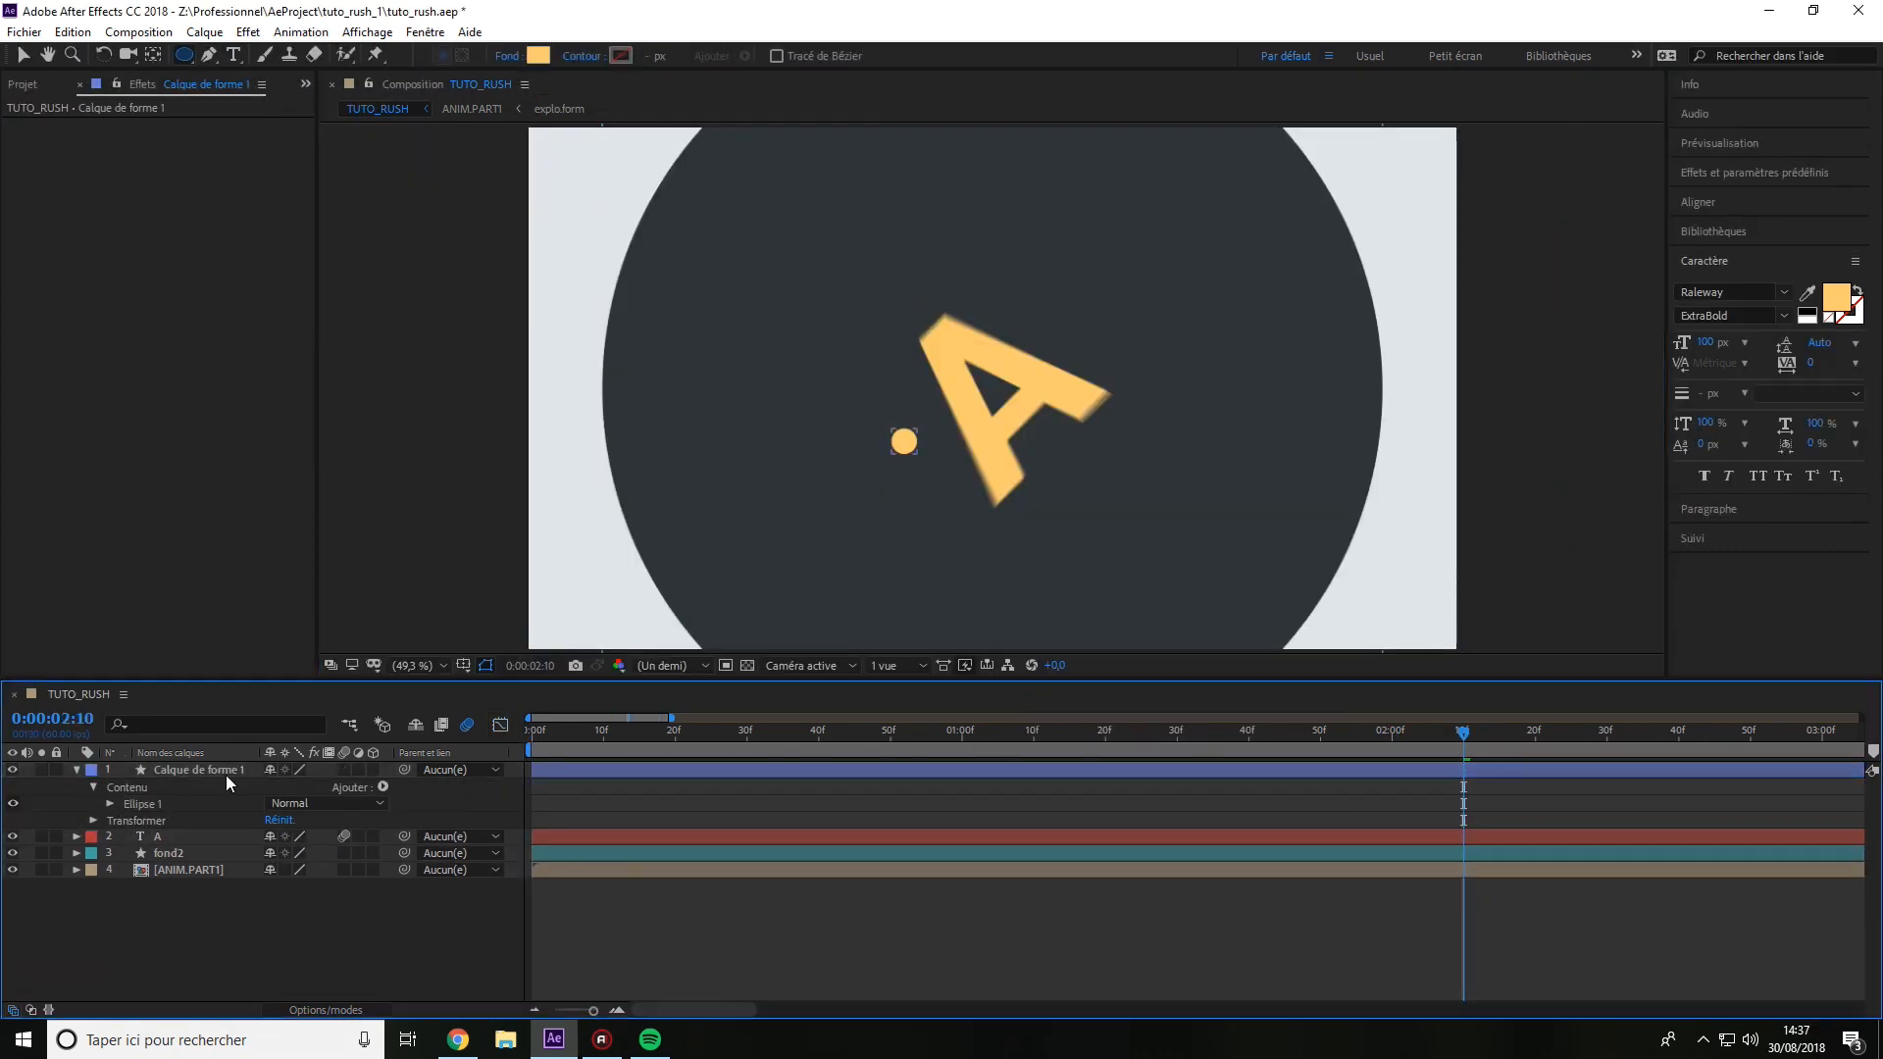
right_click(227, 782)
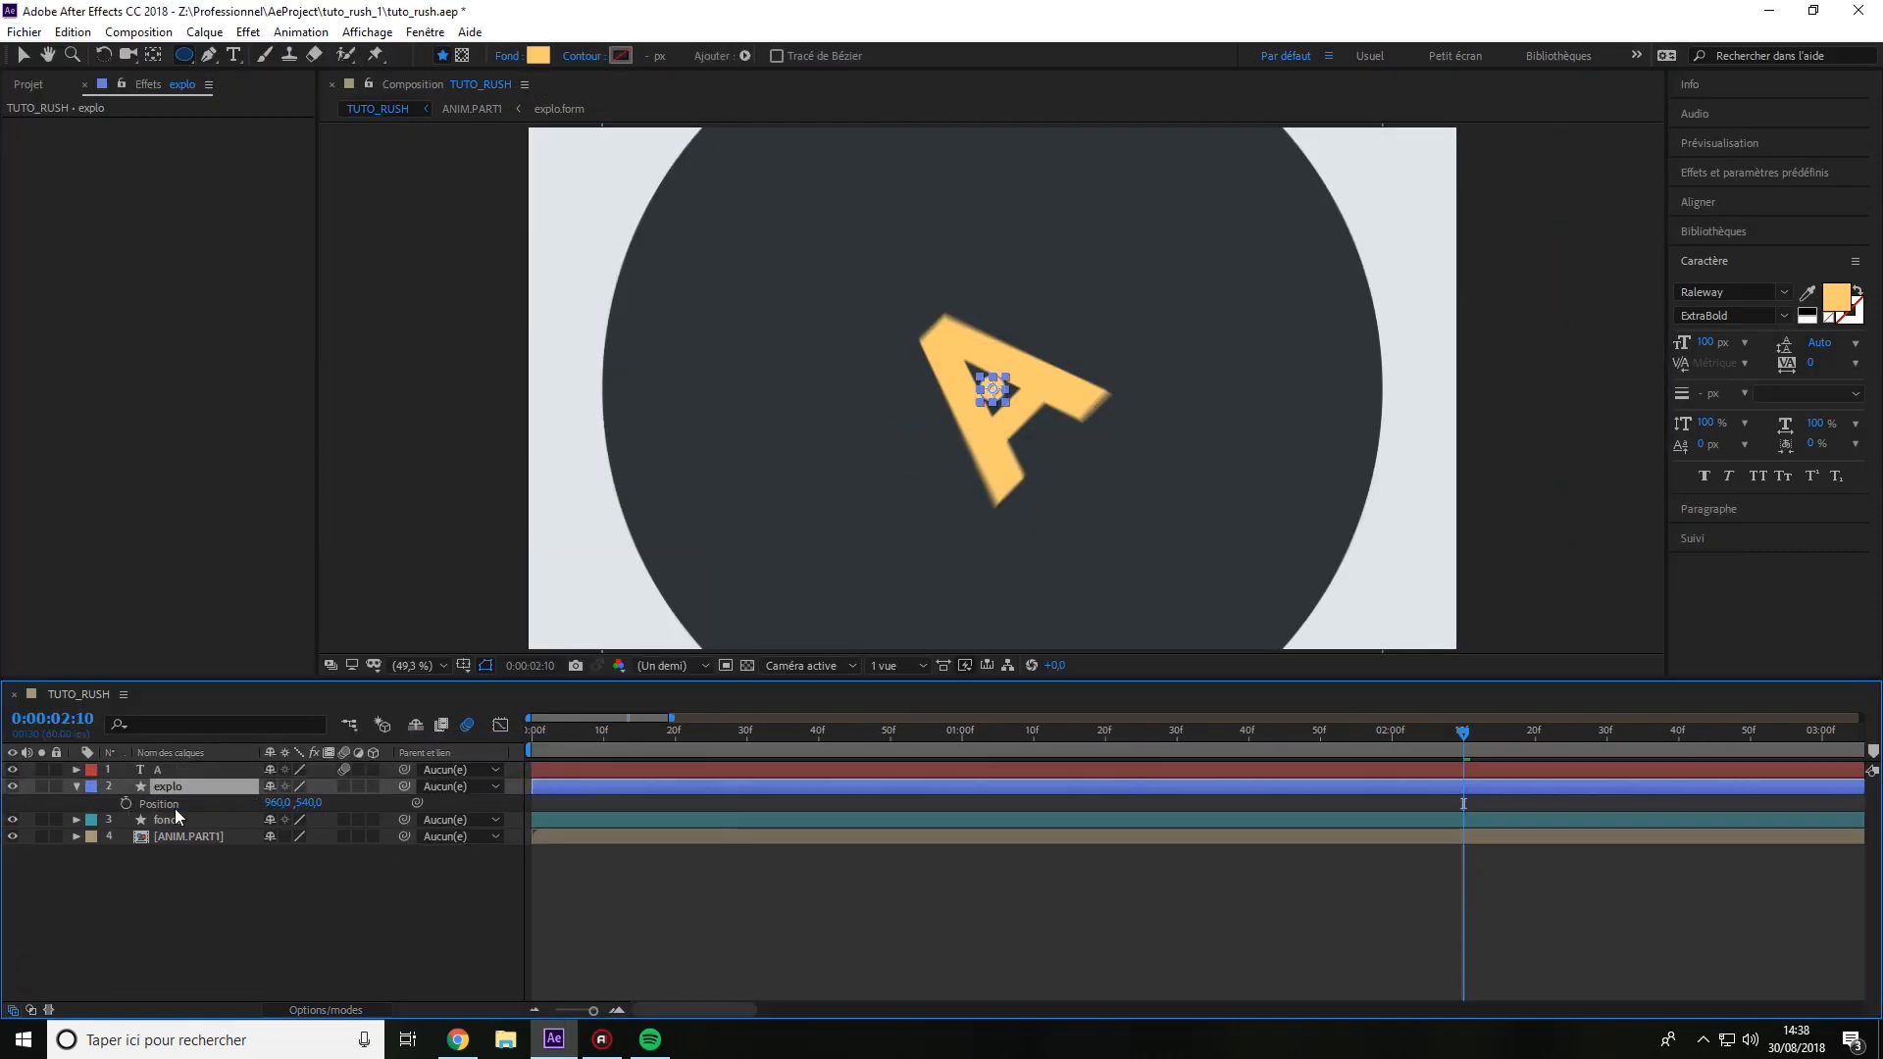
Add a Repeater to the explo layer with eight copies, position 0, 0 and a rotation of 45° per copy.
drag(1463, 730, 1262, 730)
click(77, 786)
click(383, 803)
click(422, 653)
click(110, 837)
drag(272, 853, 278, 853)
click(127, 902)
Center the explo layer's anchor point with the Move Anchor Point script and keep the circle centered in the frame.
click(496, 741)
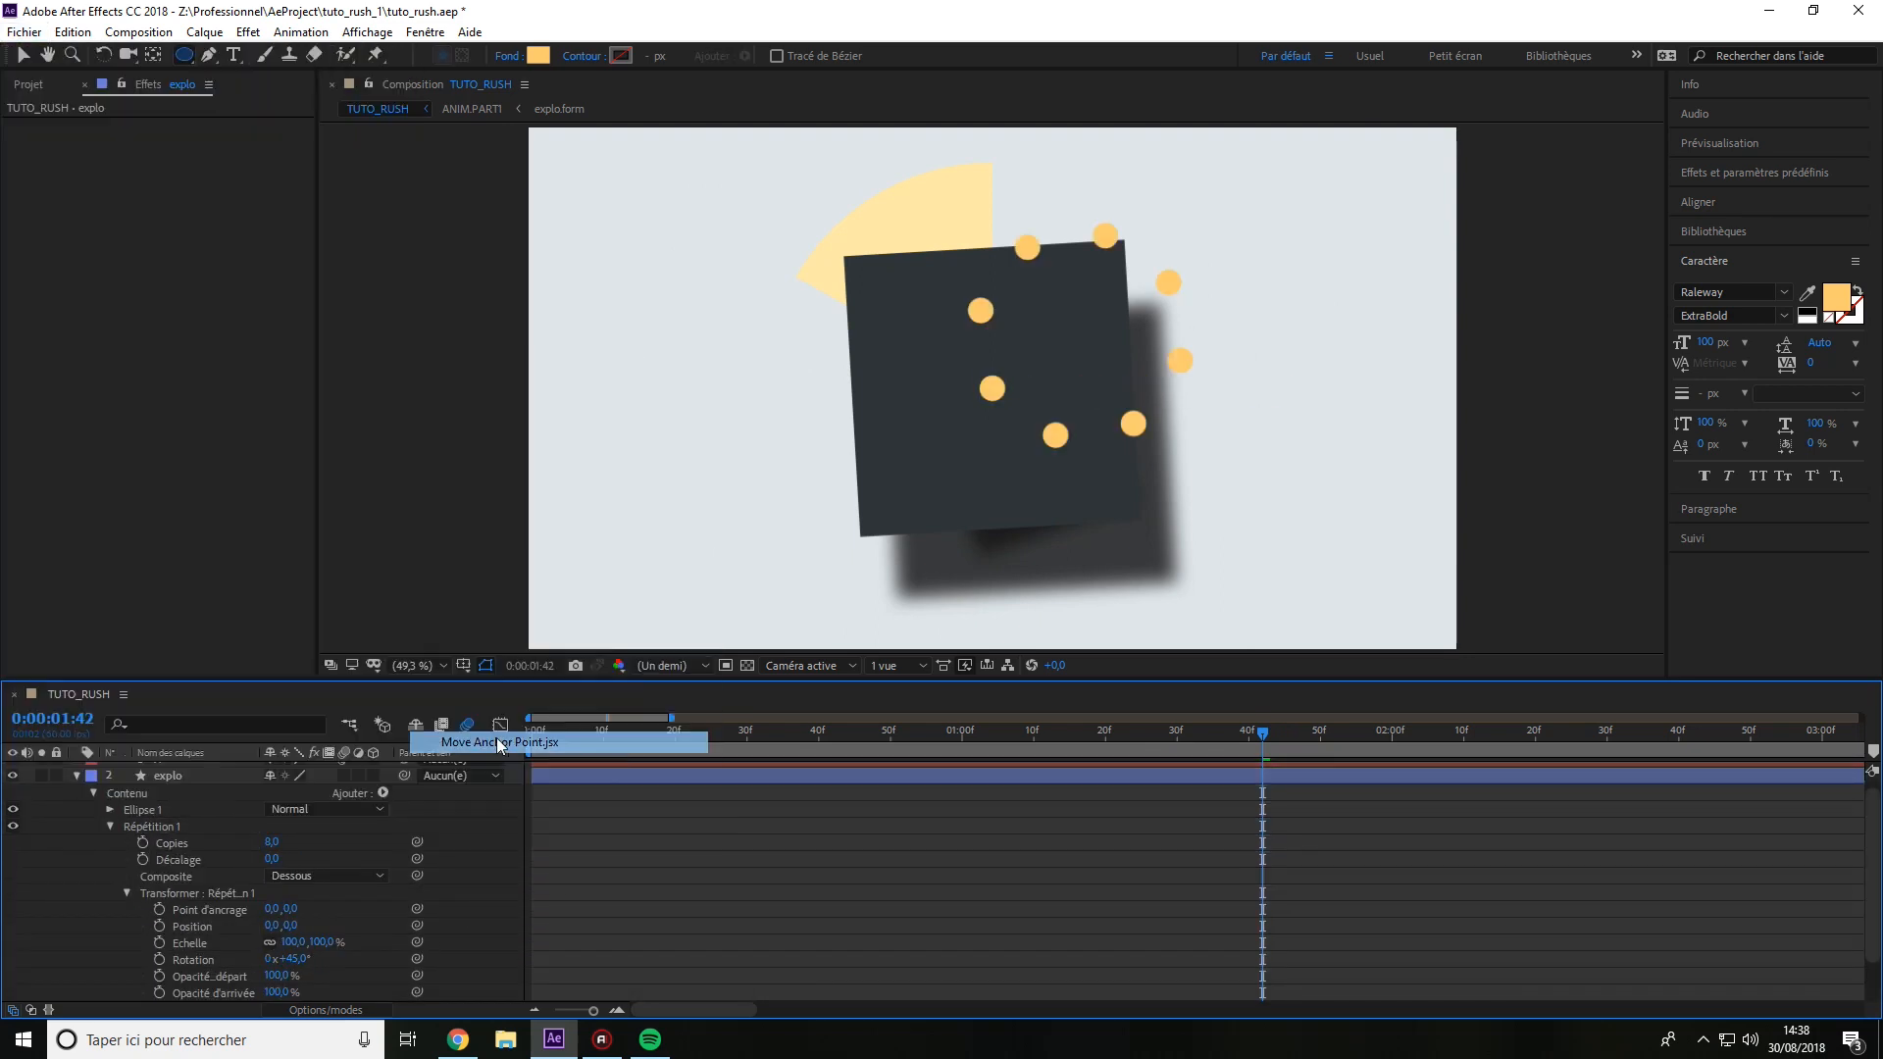
key(p)
key(ctrl+Home)
click(169, 789)
drag(267, 802, 330, 829)
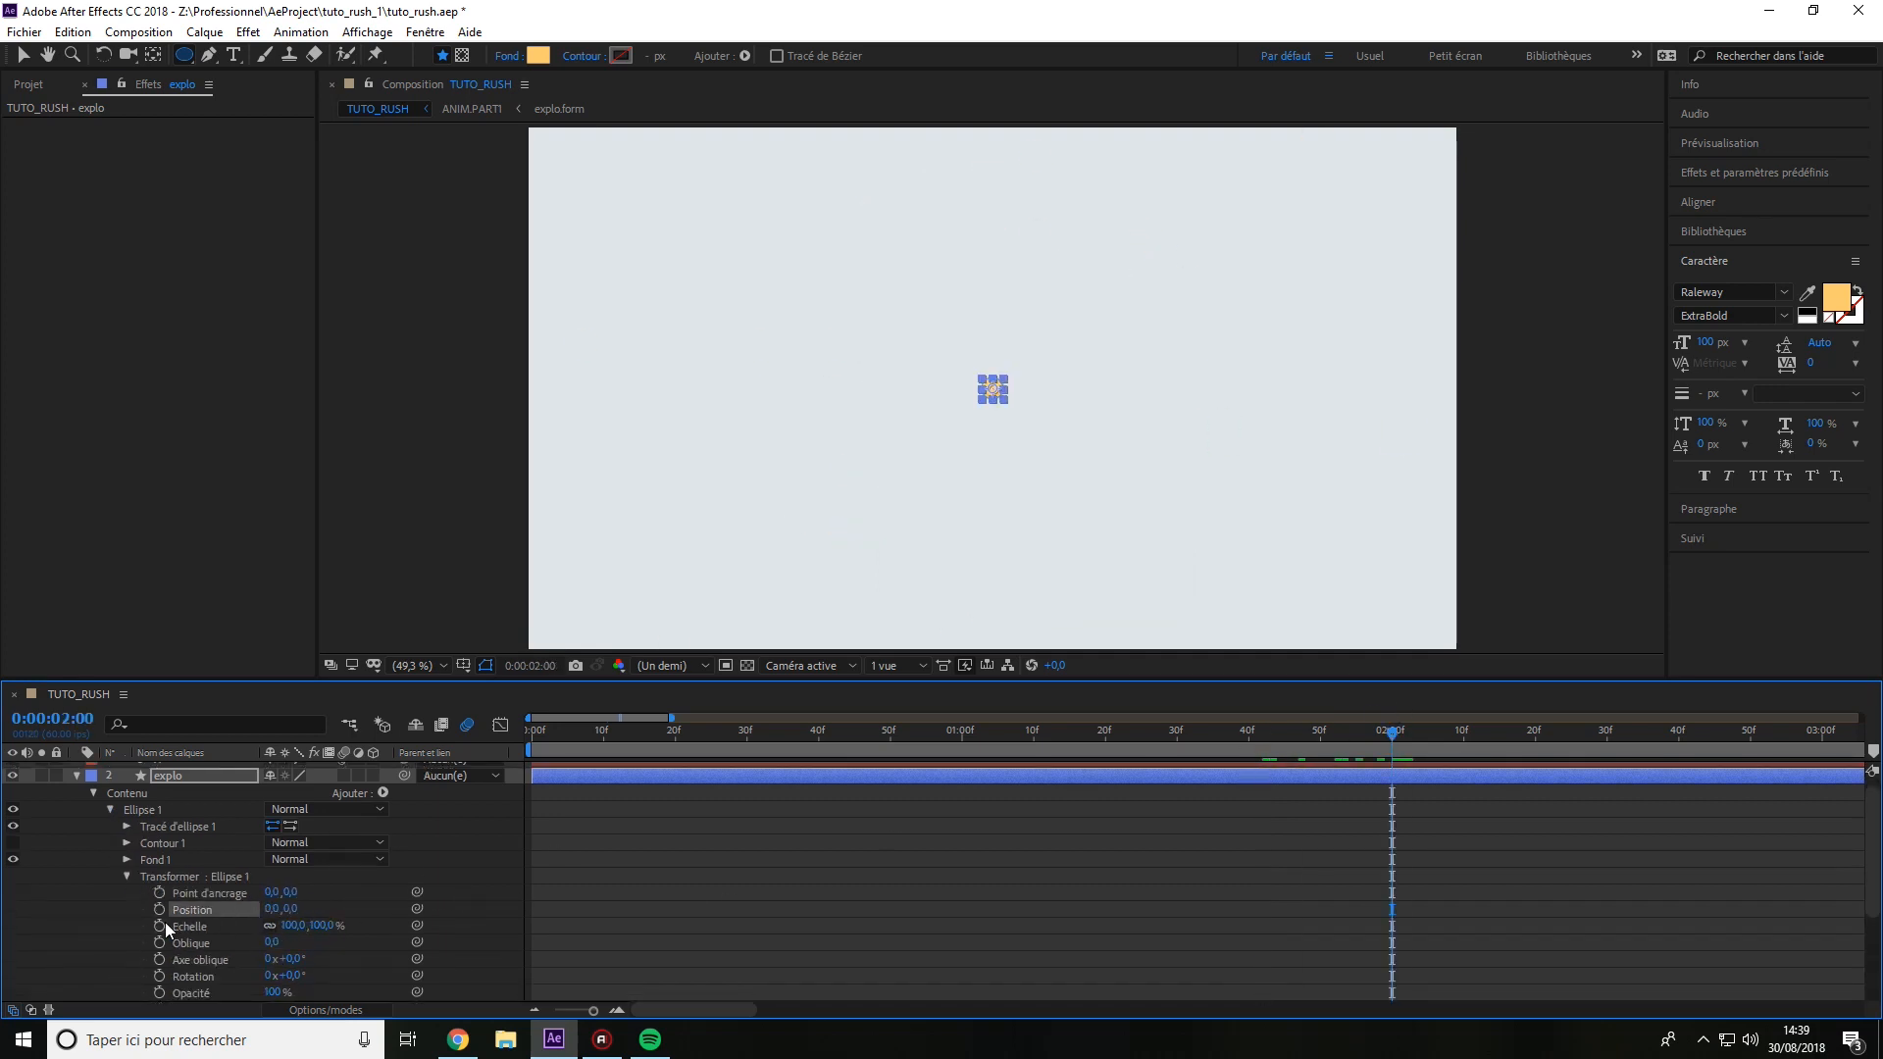
Keyframe the position of Ellipse 1 at 0, 0 and its scale at 0% at 2:00.
click(159, 909)
click(159, 926)
key(u)
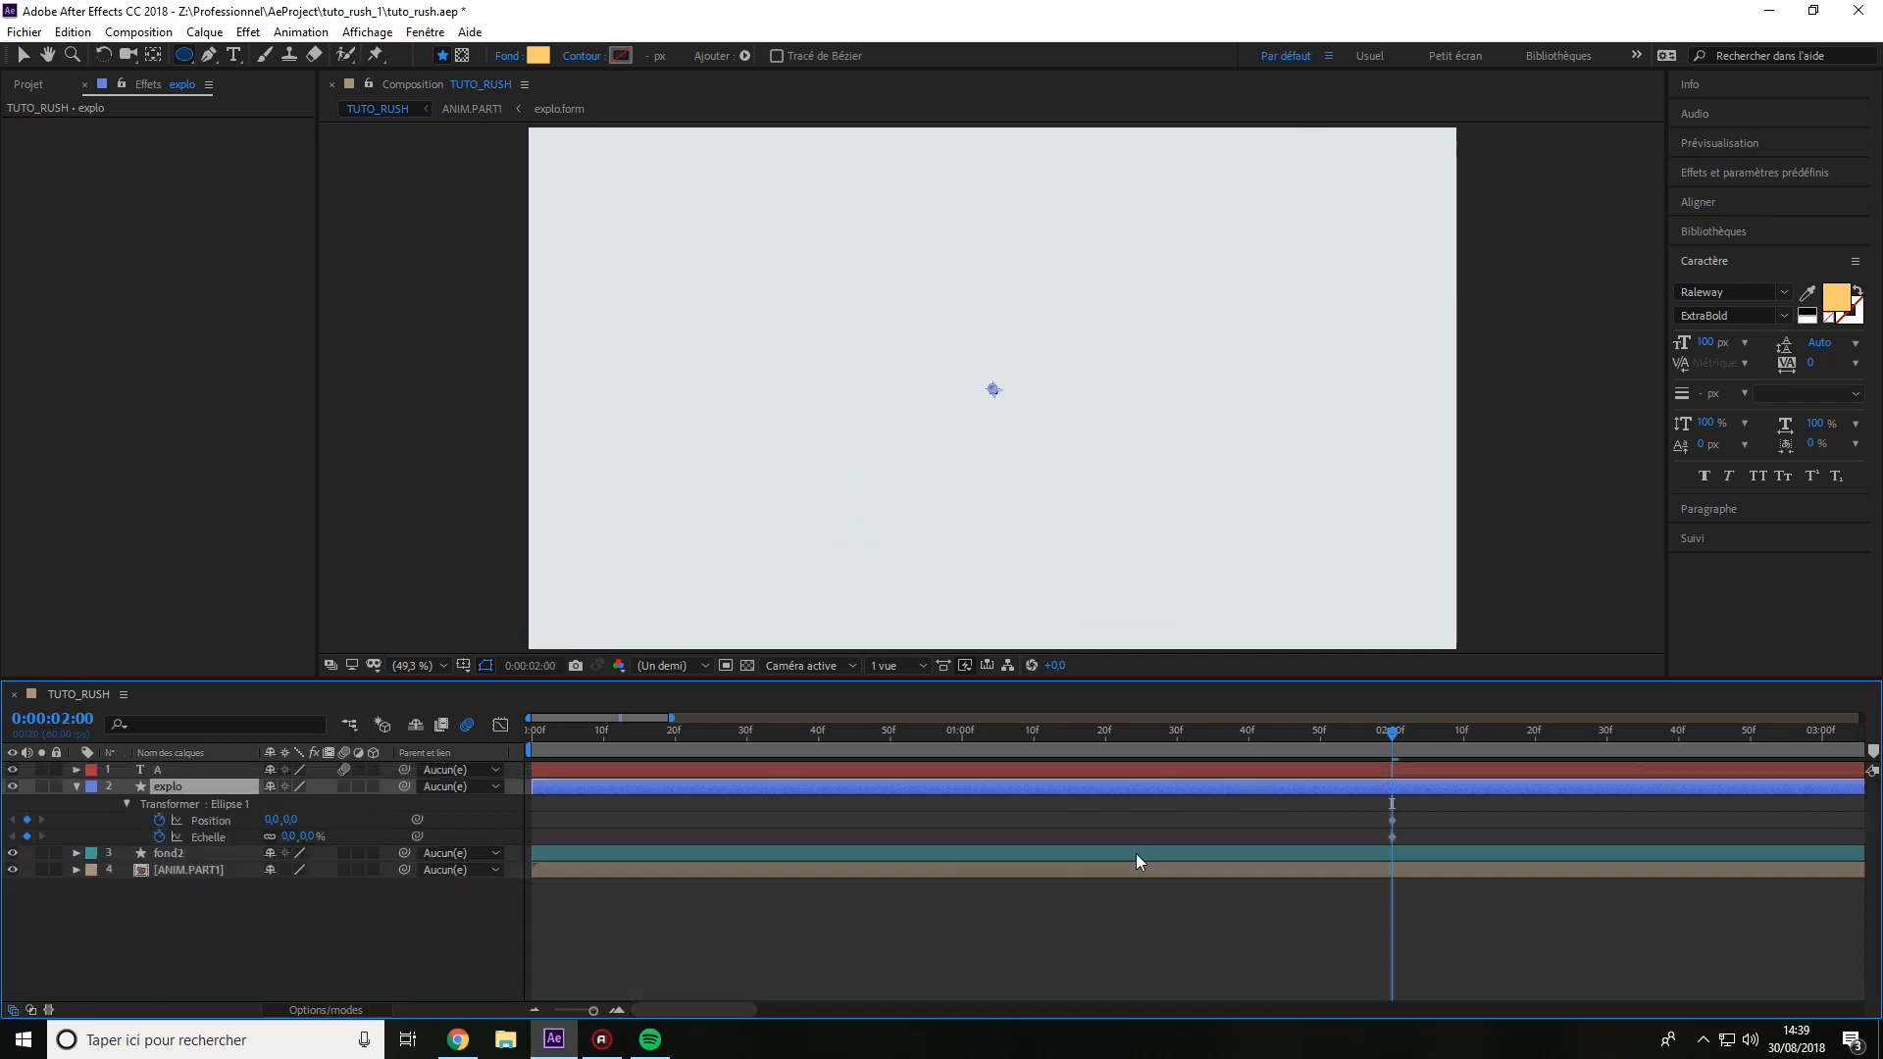
Animate Ellipse 1 to 100% scale at 2:20 and move its position outward beyond the frame at 2:50.
drag(1392, 733, 1528, 767)
click(1527, 770)
key(u)
key(k)
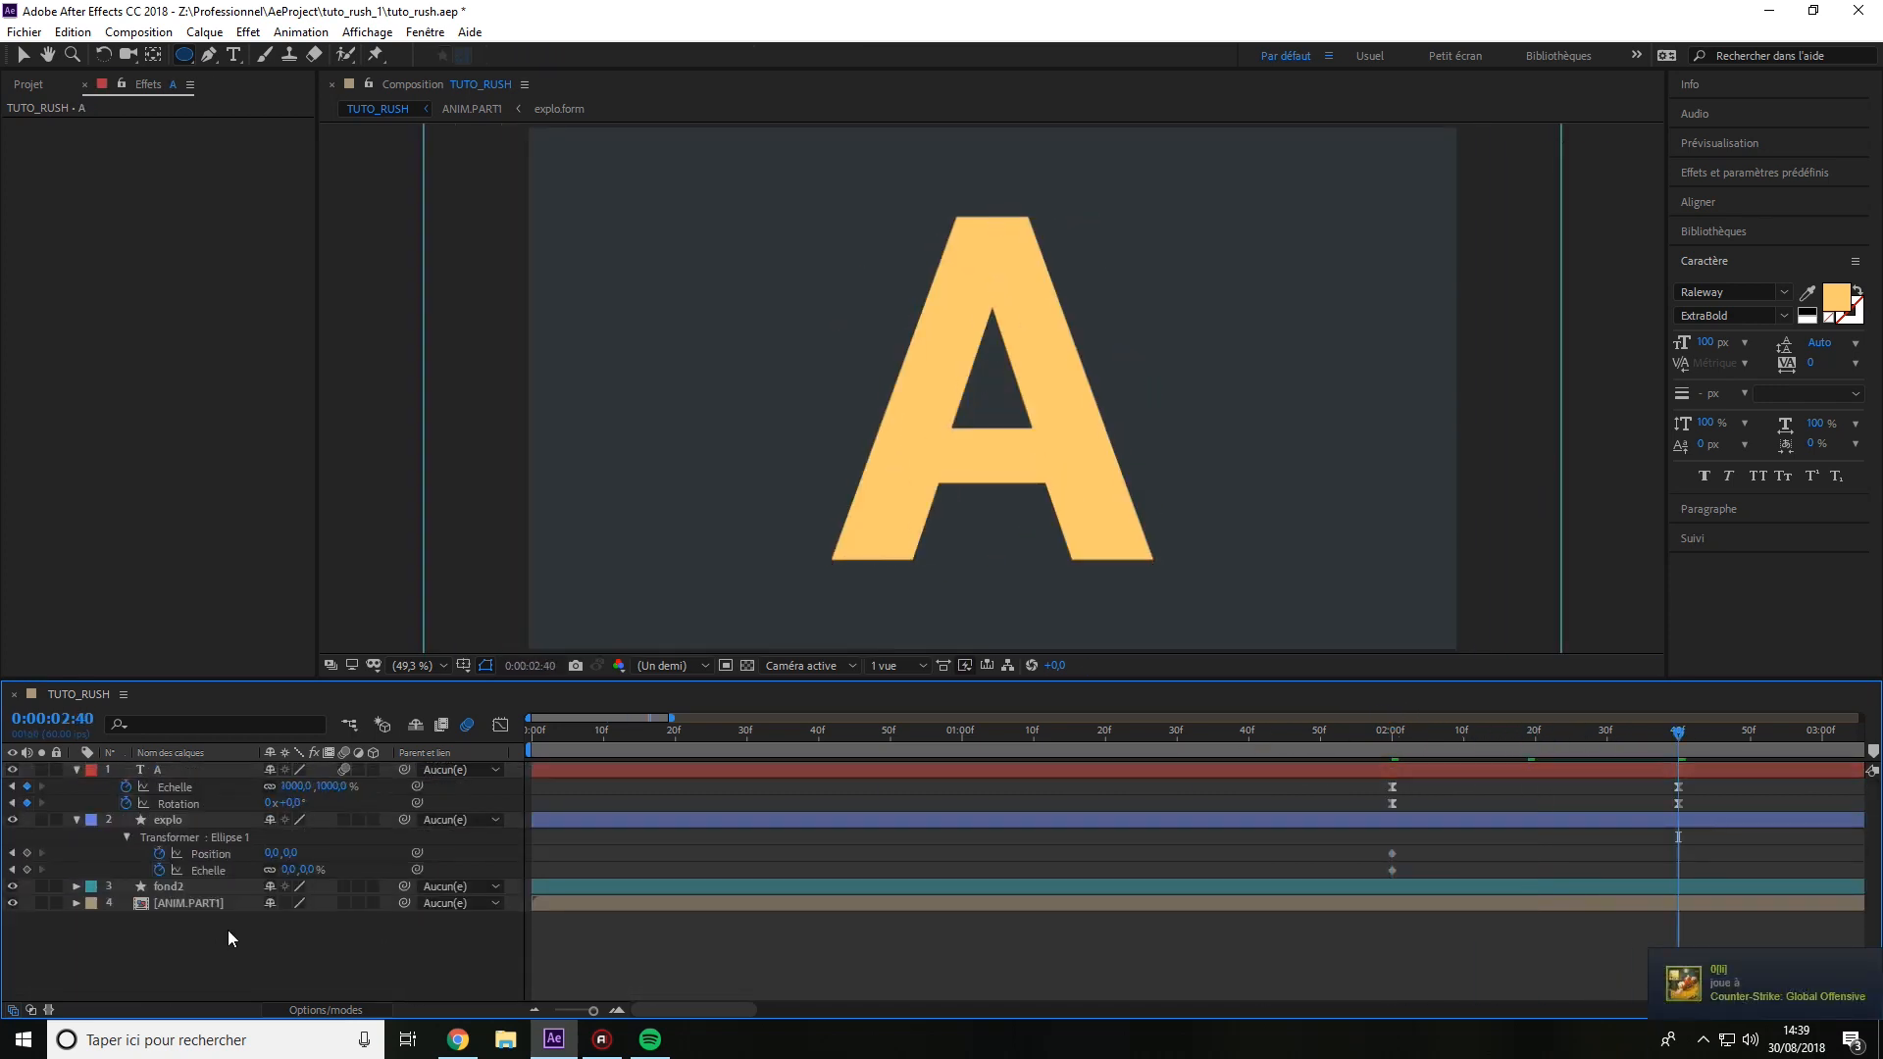
drag(1533, 733, 1749, 735)
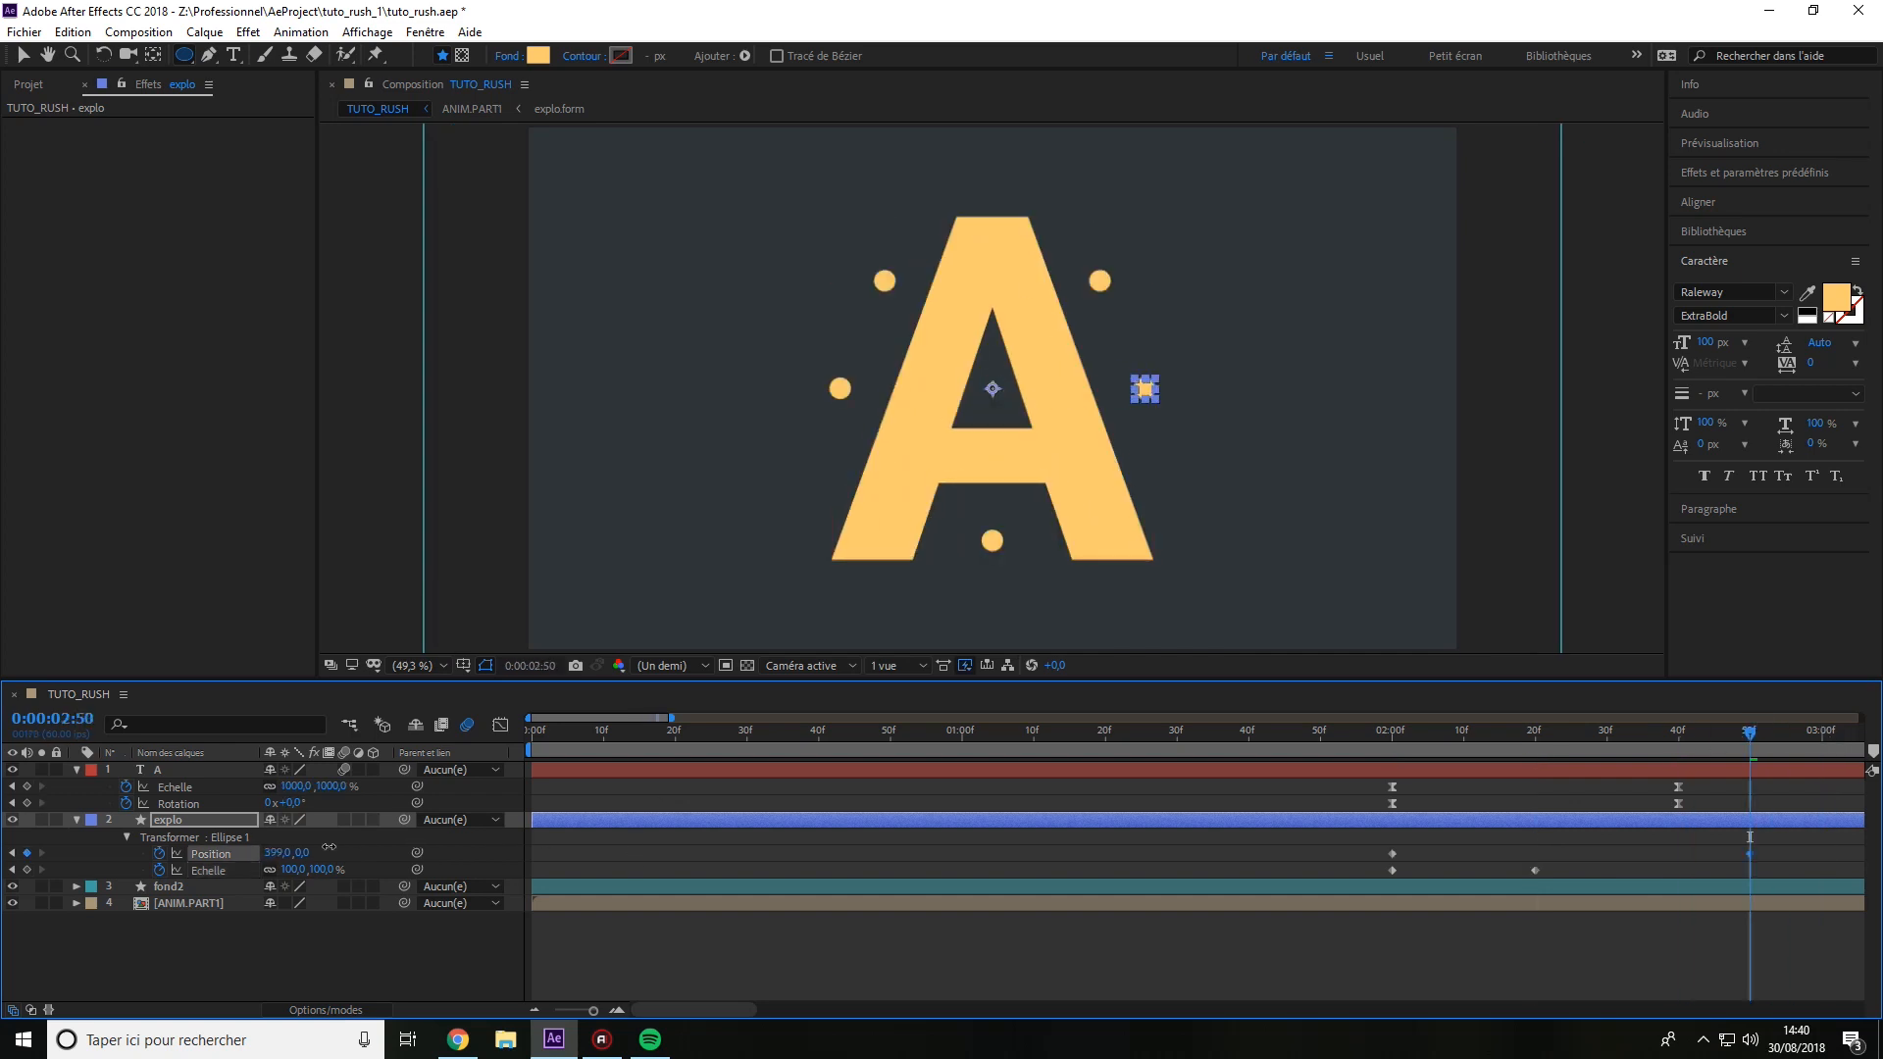
Try to rotate Ellipse 1 inside the explo layer's contents.
click(127, 838)
click(159, 936)
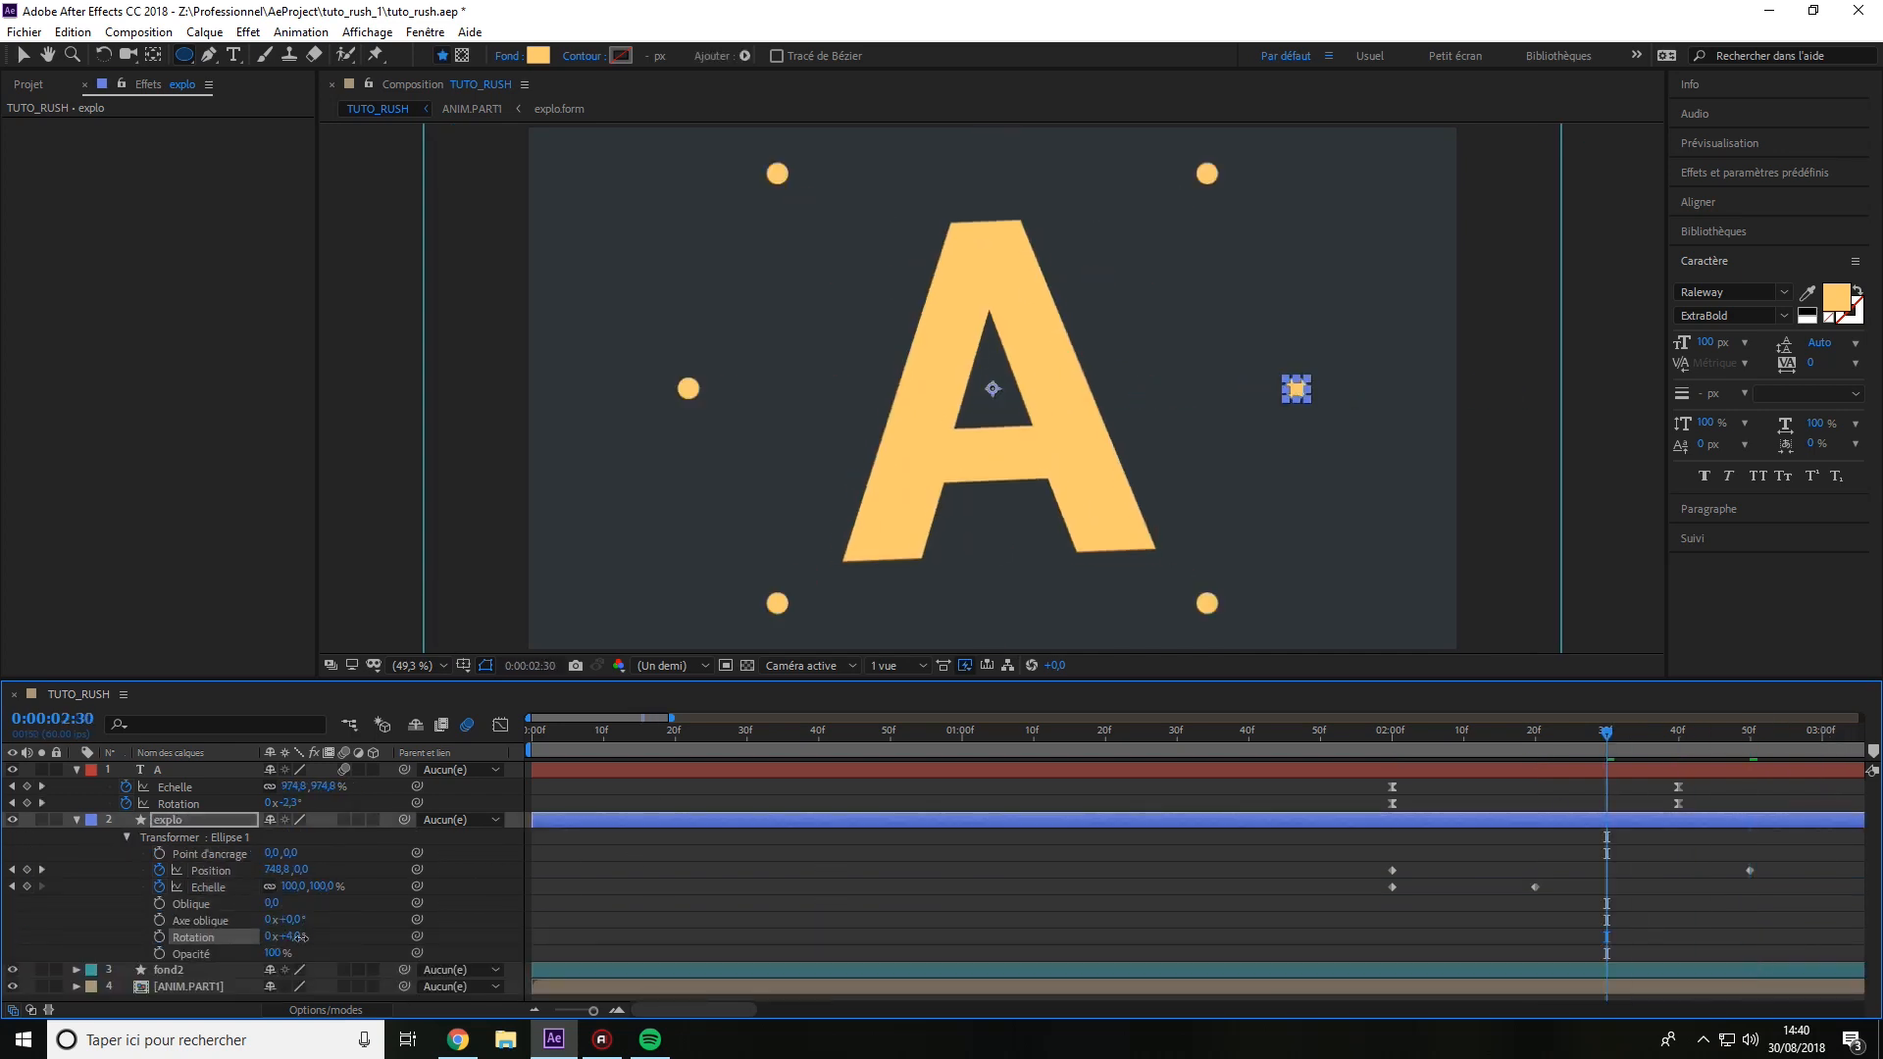
click(126, 836)
Animate the explo layer's rotation from 0° at 2:00 to 1x+90° at 2:40 and preview it.
click(76, 819)
click(76, 820)
drag(297, 920, 370, 920)
key(ctrl+z)
key(j)
click(125, 919)
key(u)
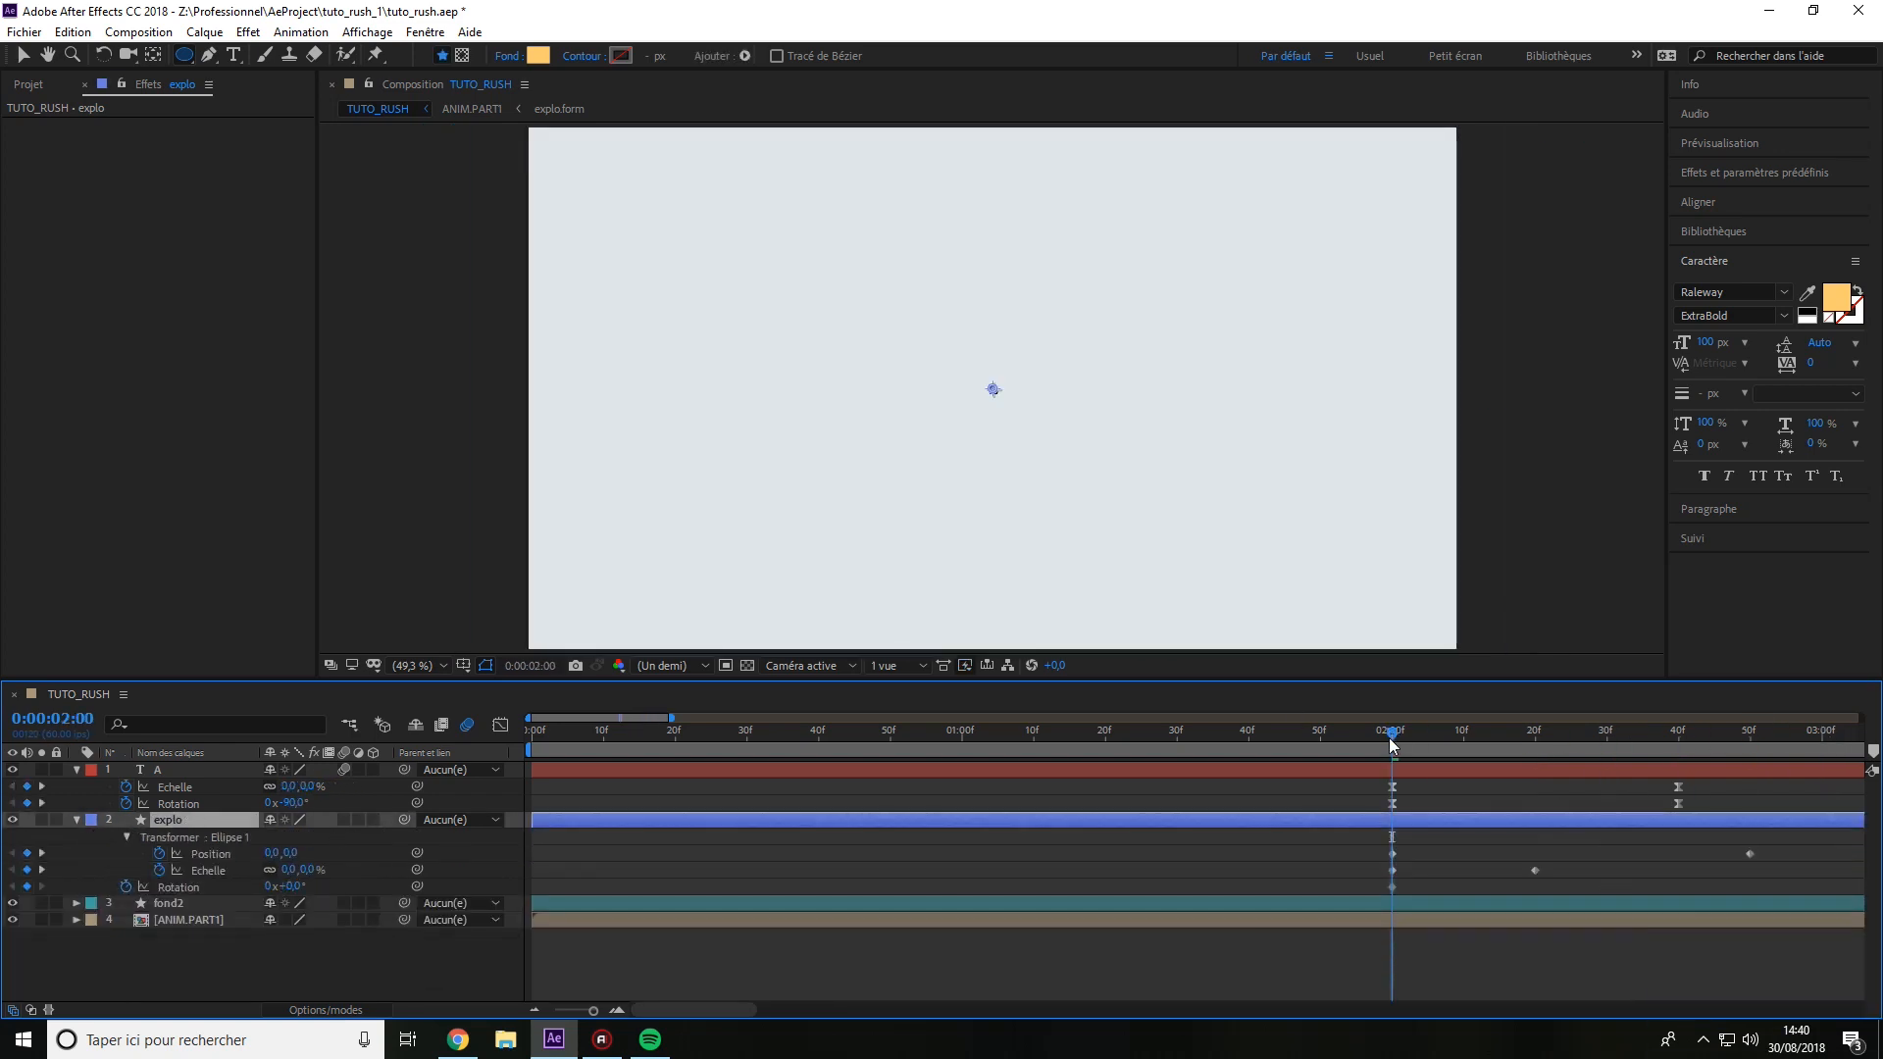
key(space)
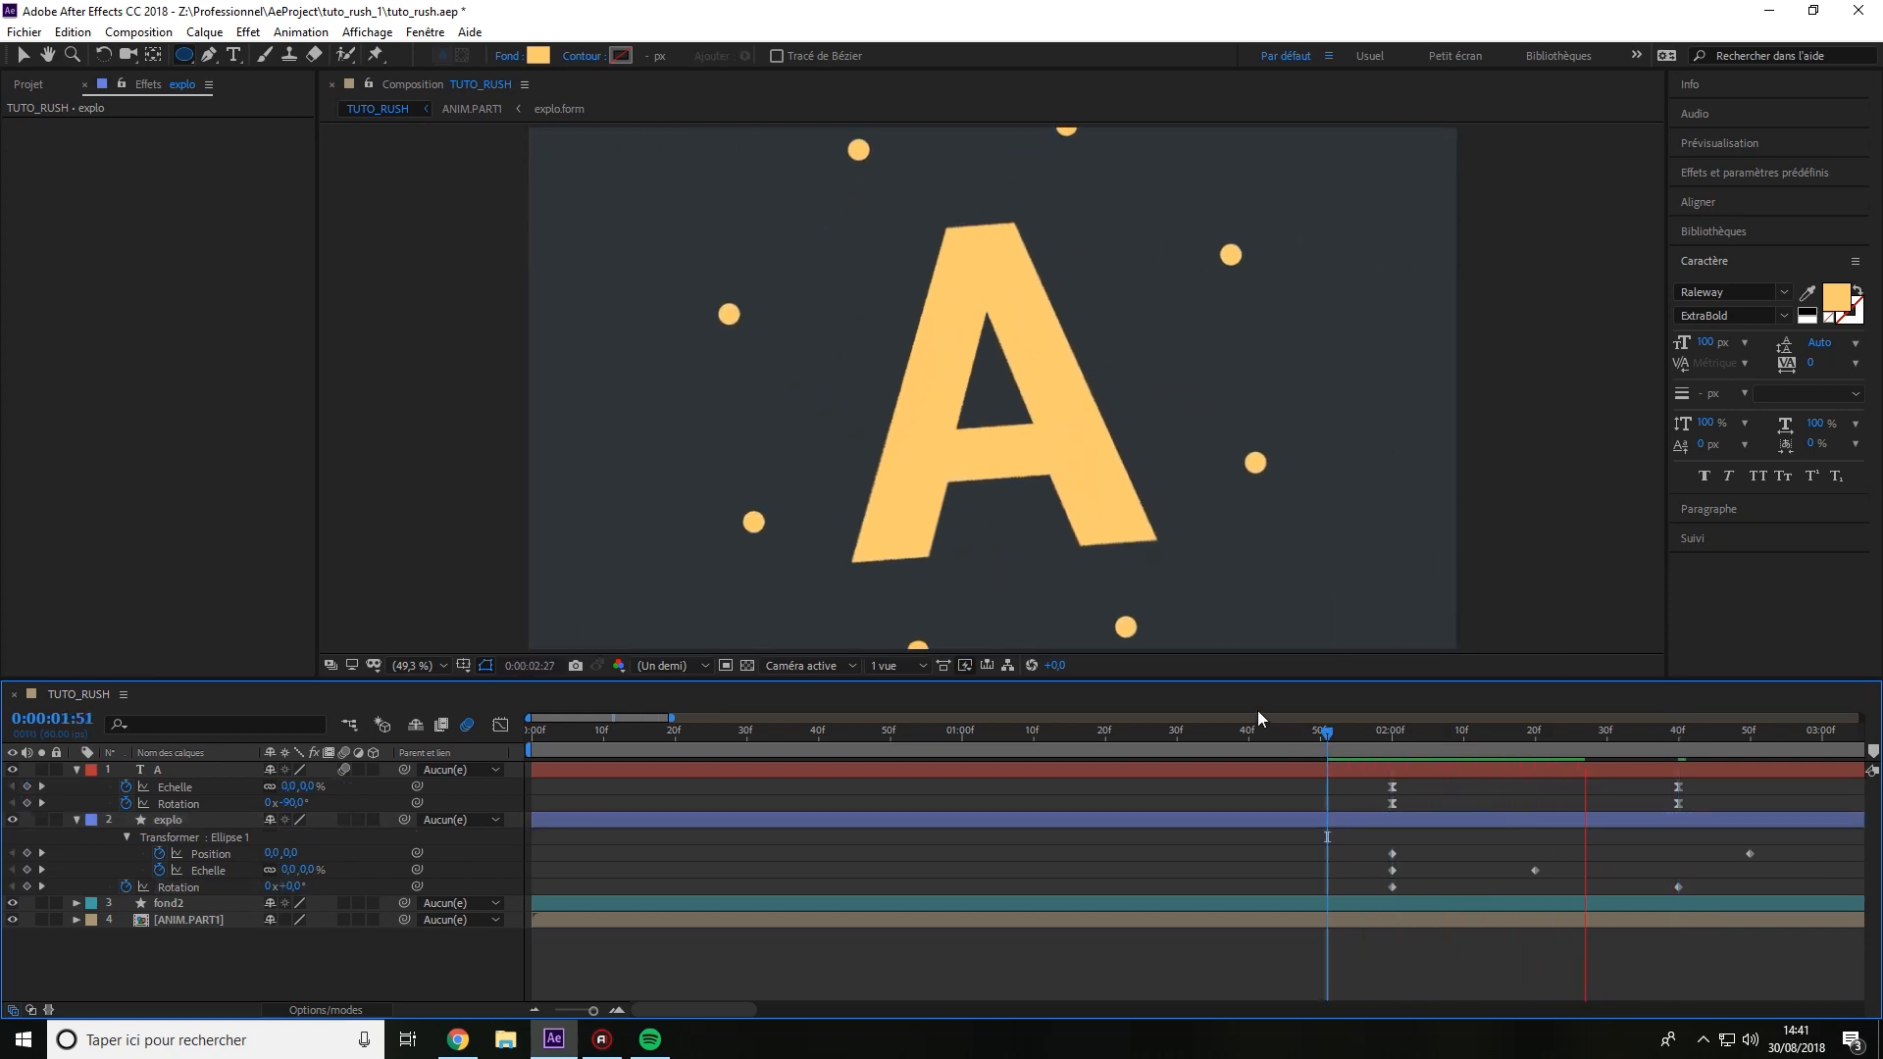
Ease the explo layer's position, scale and rotation keyframes, giving the position a fast start and slow end, and preview the result.
click(1678, 735)
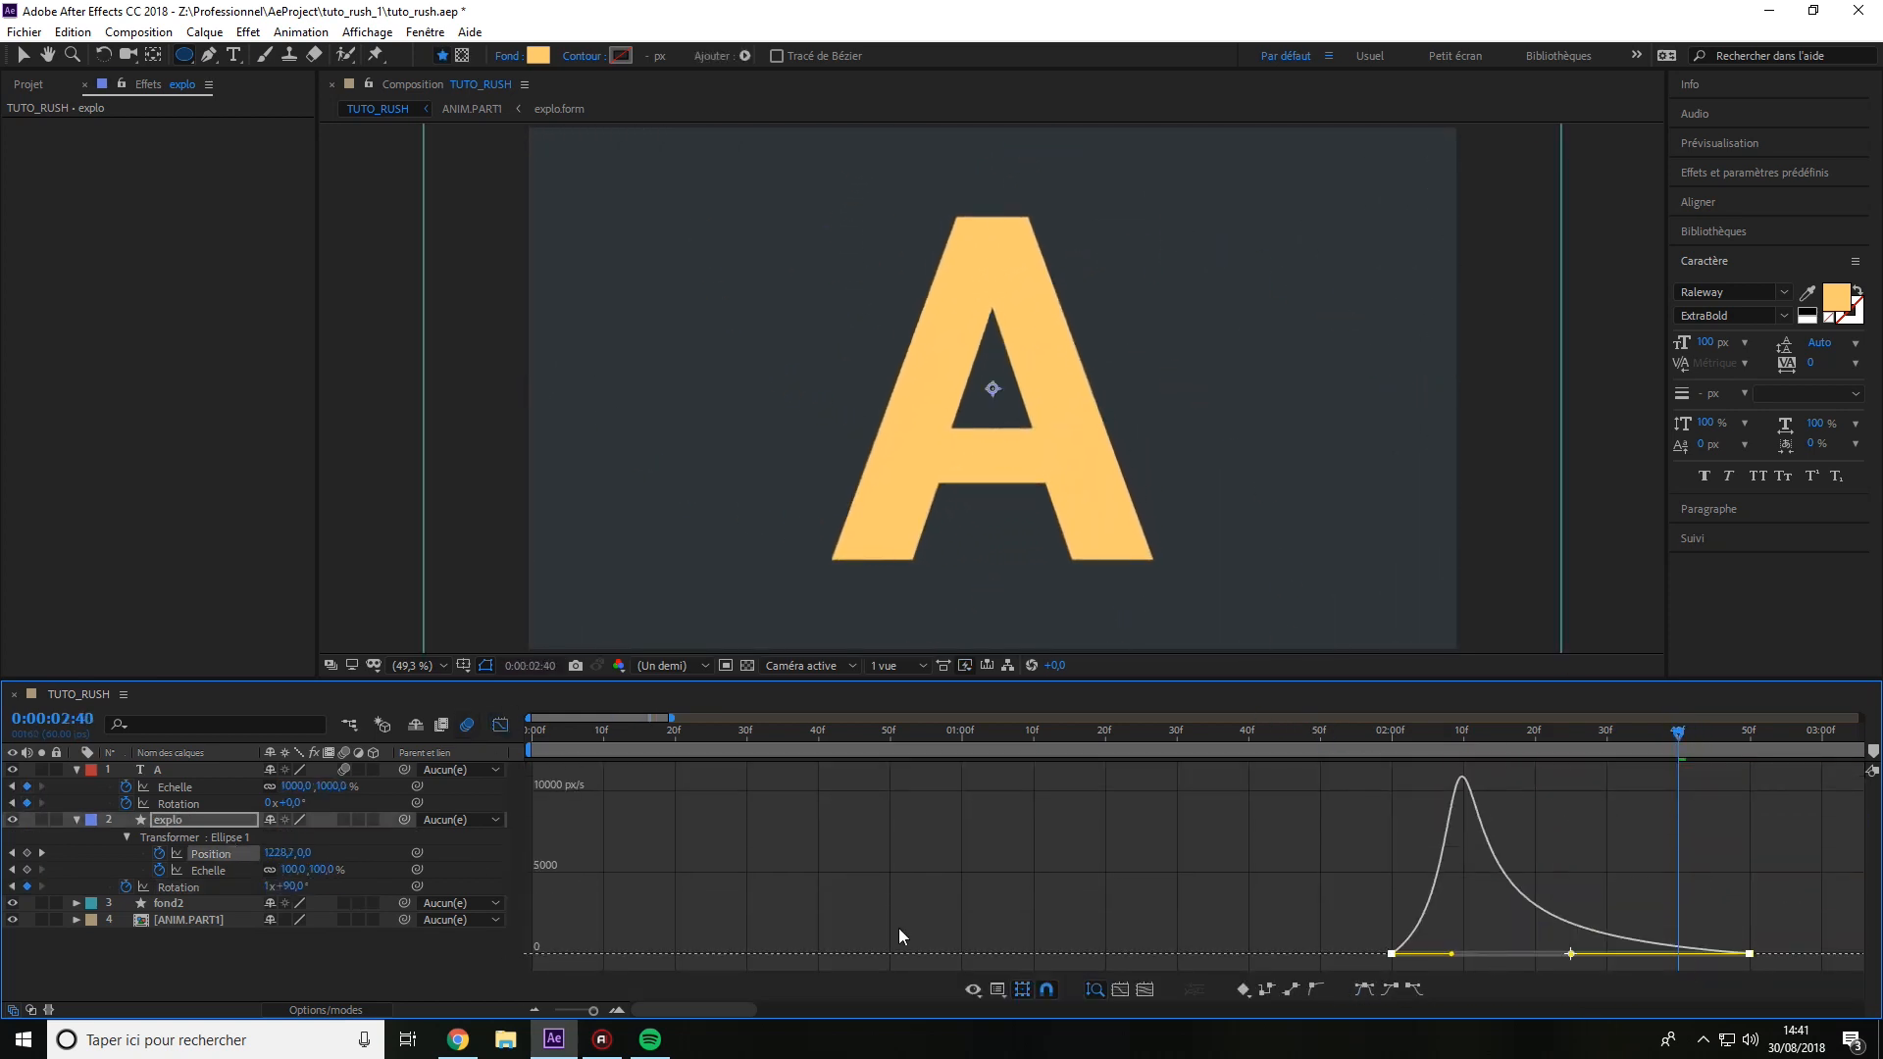
click(207, 869)
click(179, 886)
drag(1678, 733, 1341, 735)
key(space)
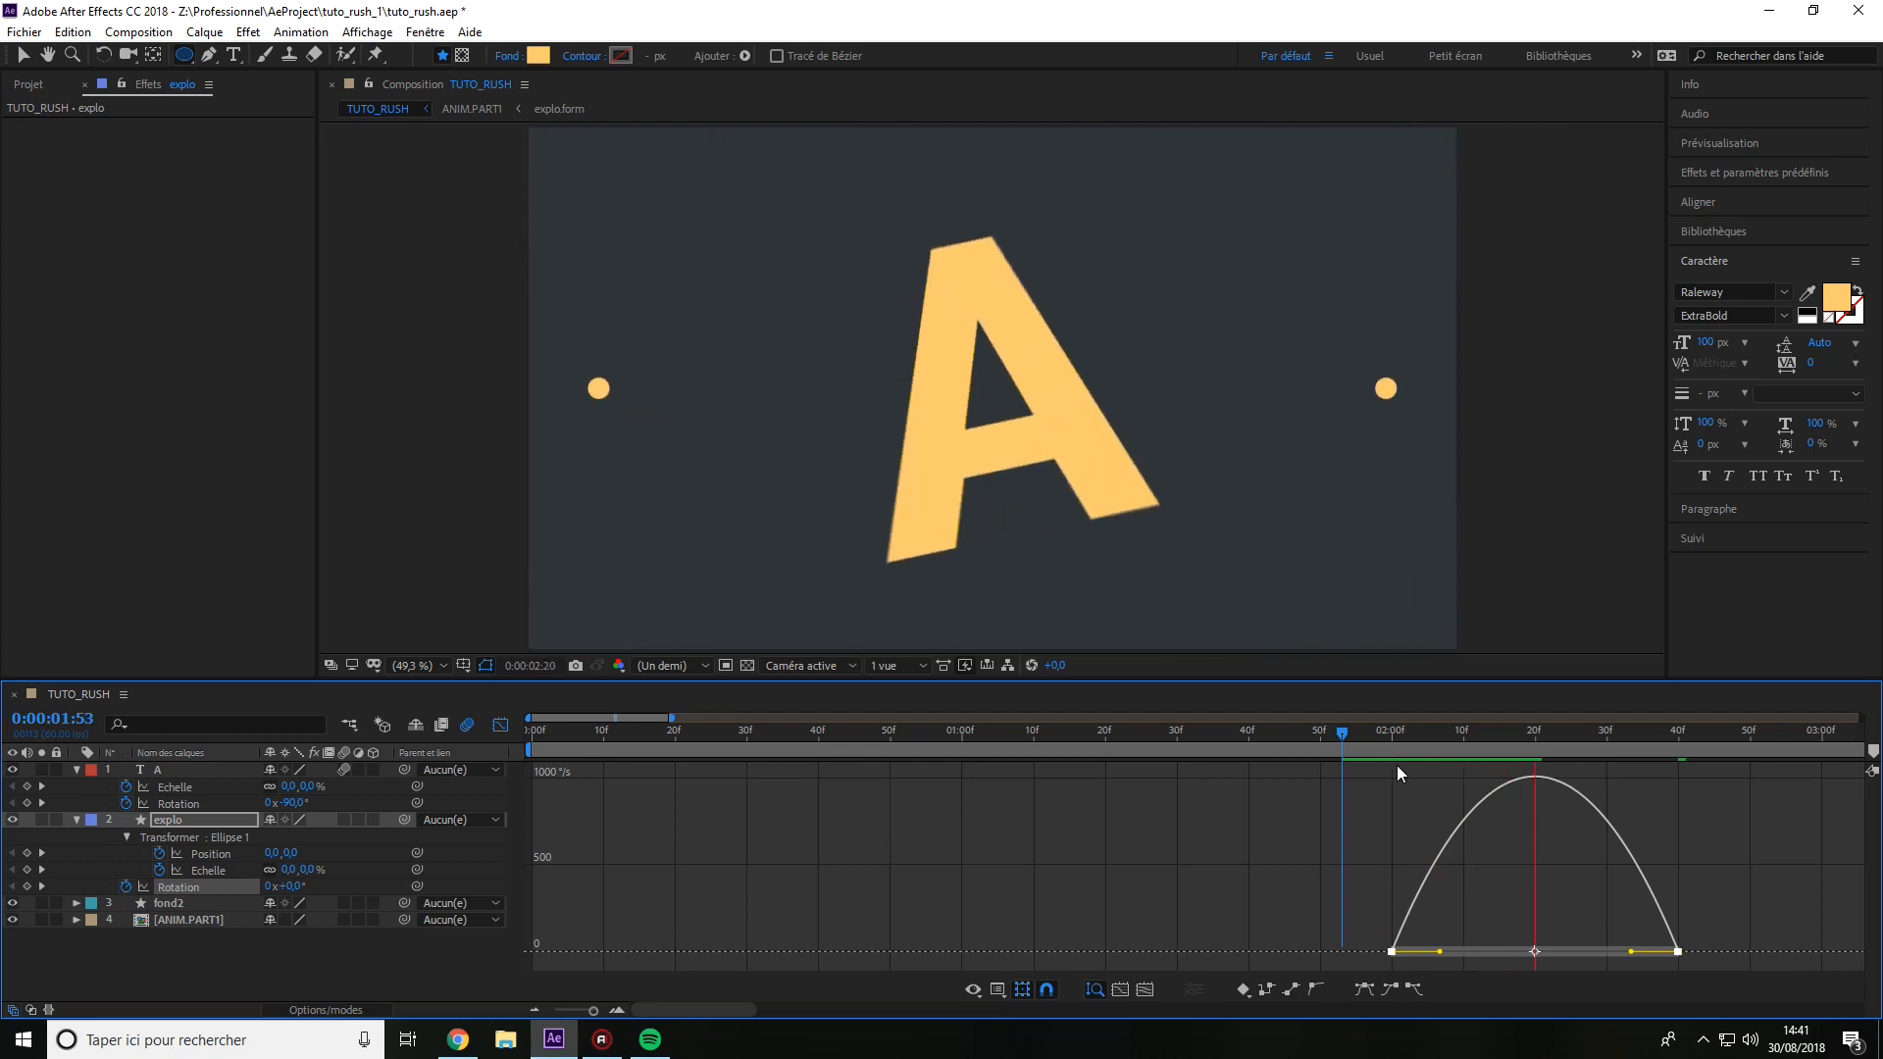
Enable motion blur on the explo layer, reset its rotation to 0° and remove its rotation keyframes.
key(shift+F3)
drag(269, 887, 262, 886)
drag(1677, 735, 917, 735)
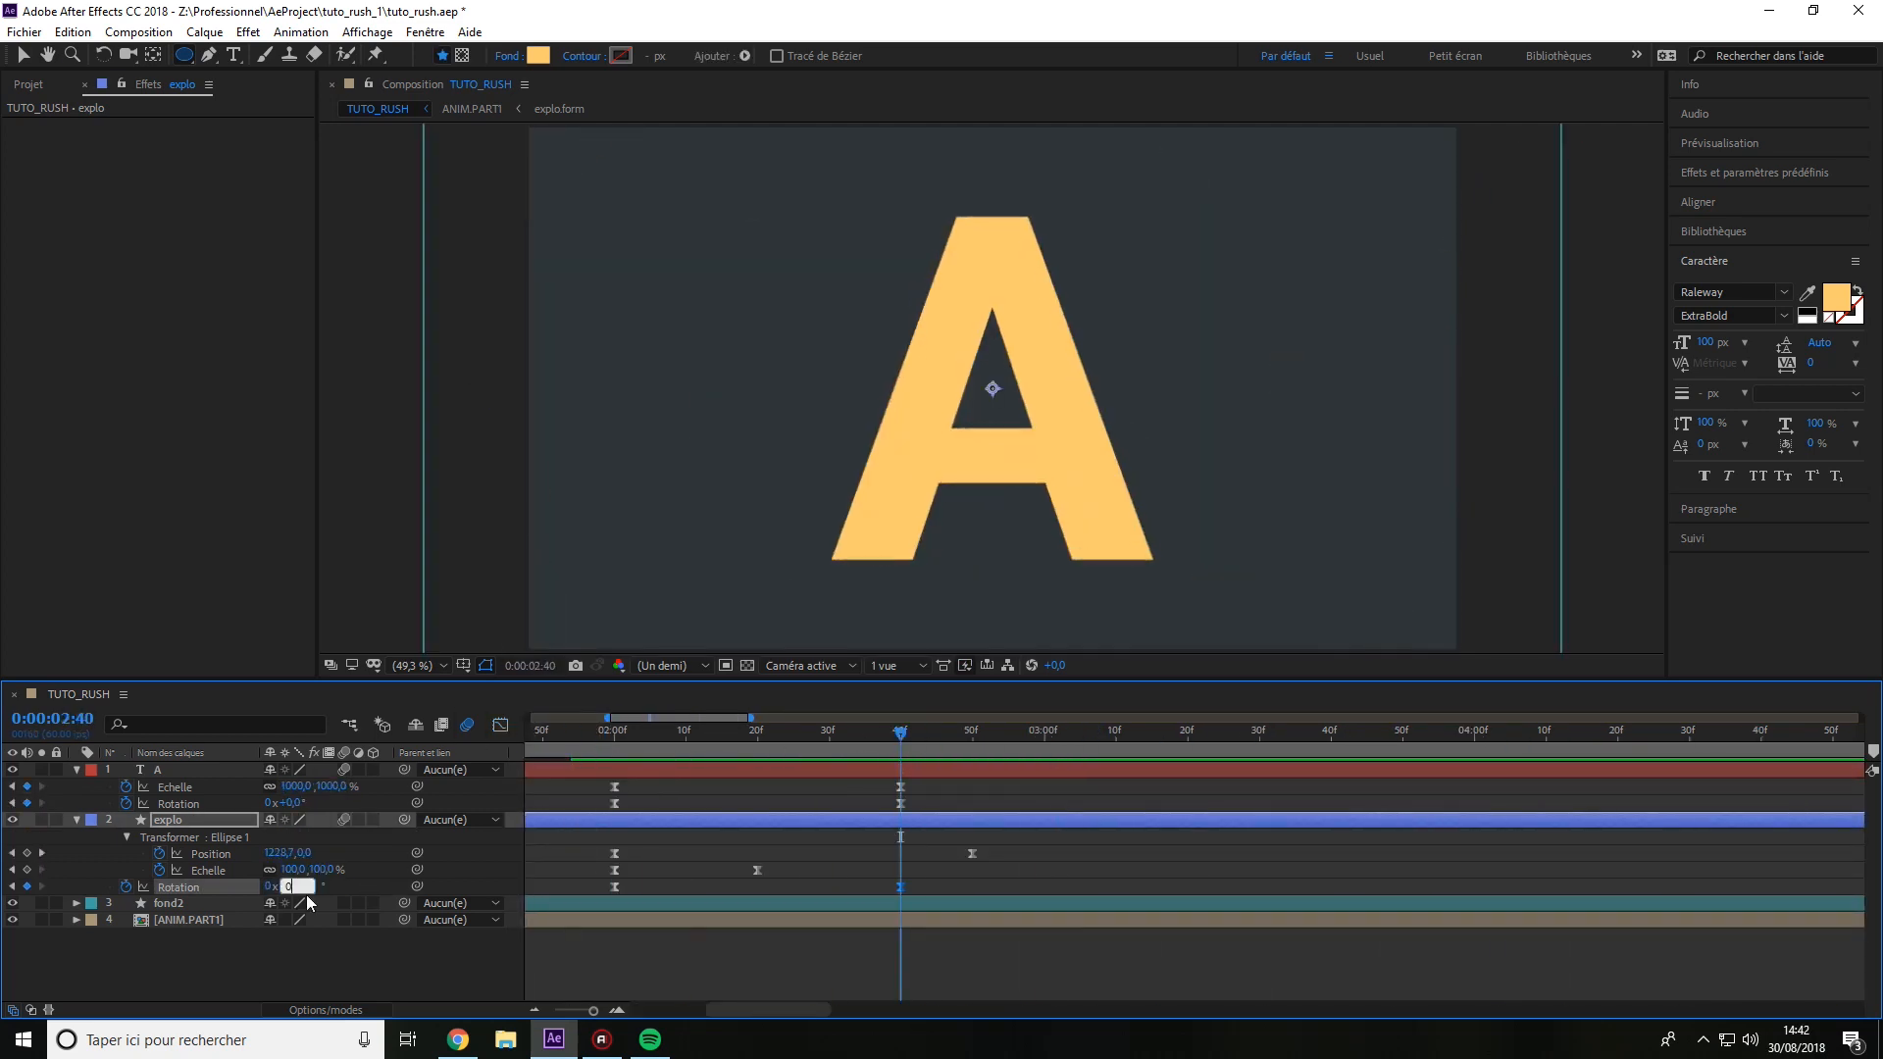
key(Return)
click(126, 886)
Add a text layer with the letter E matching the A's style and size, placed outside the frame at 2201, 540.
drag(756, 736, 1176, 722)
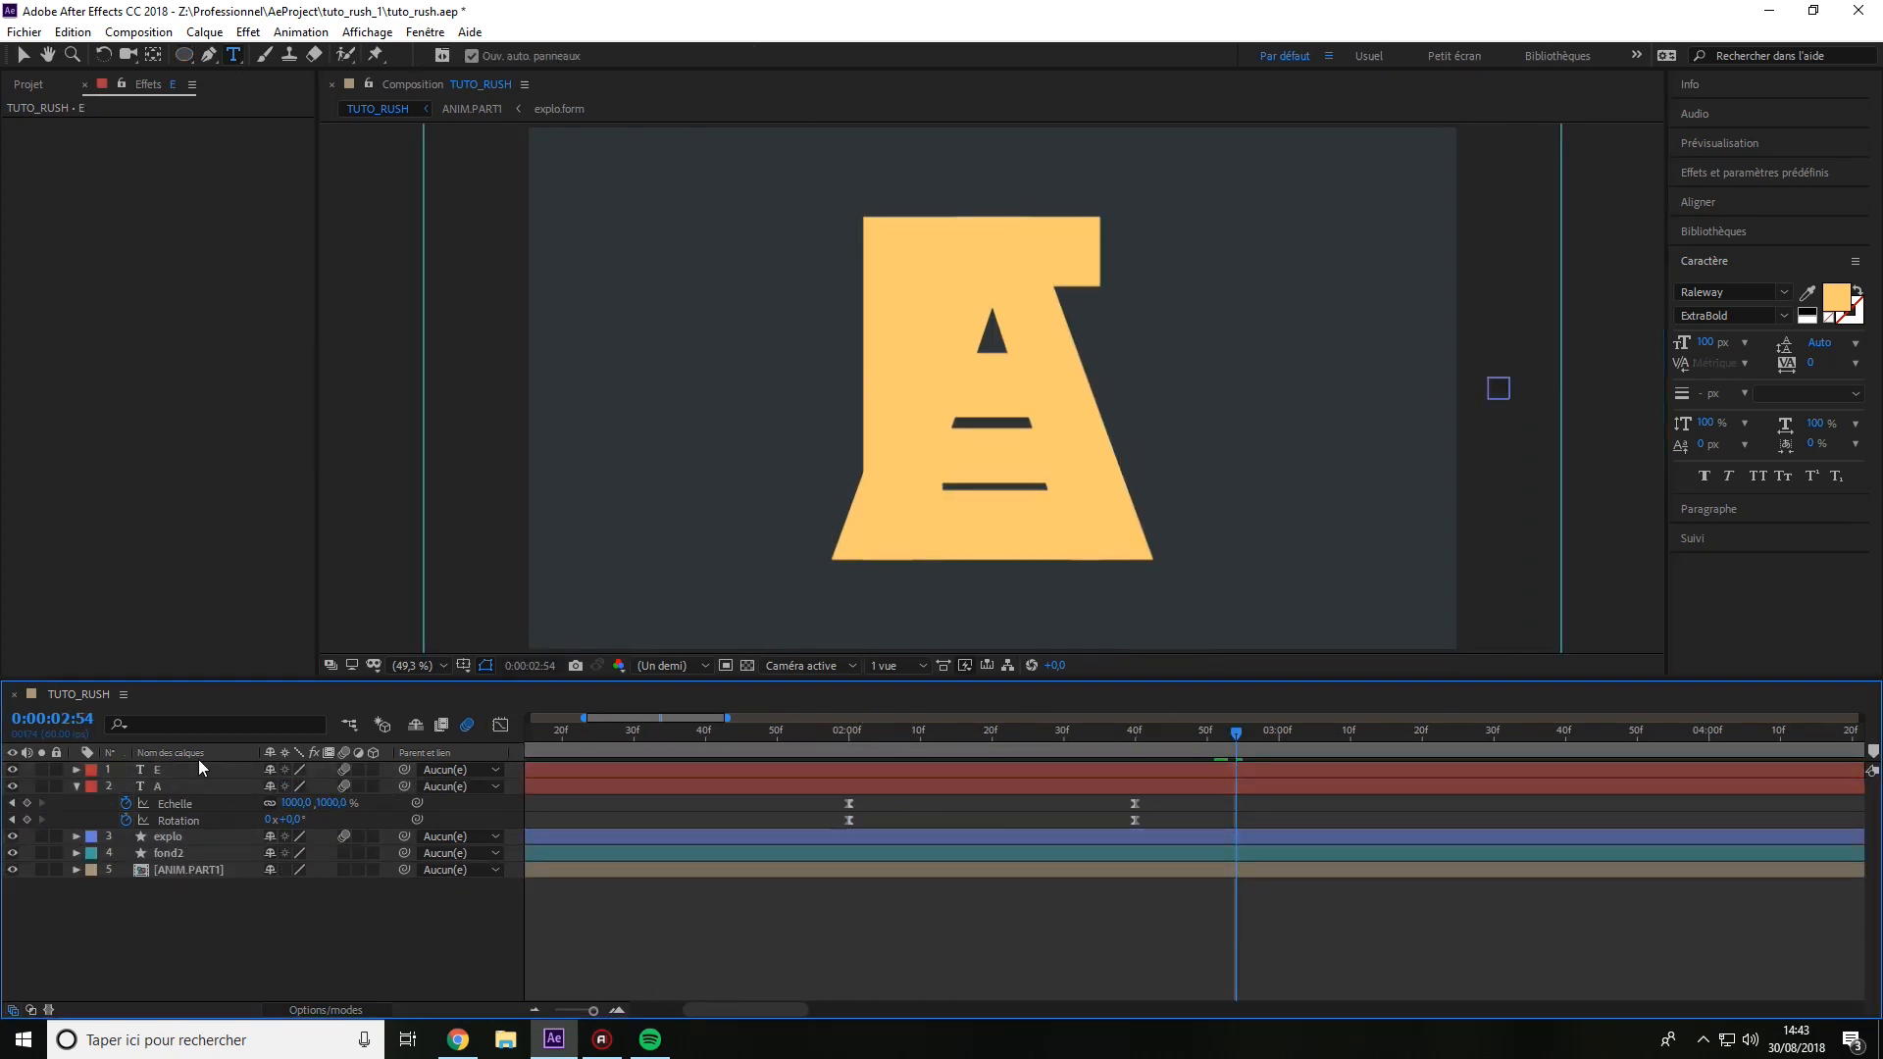
click(188, 788)
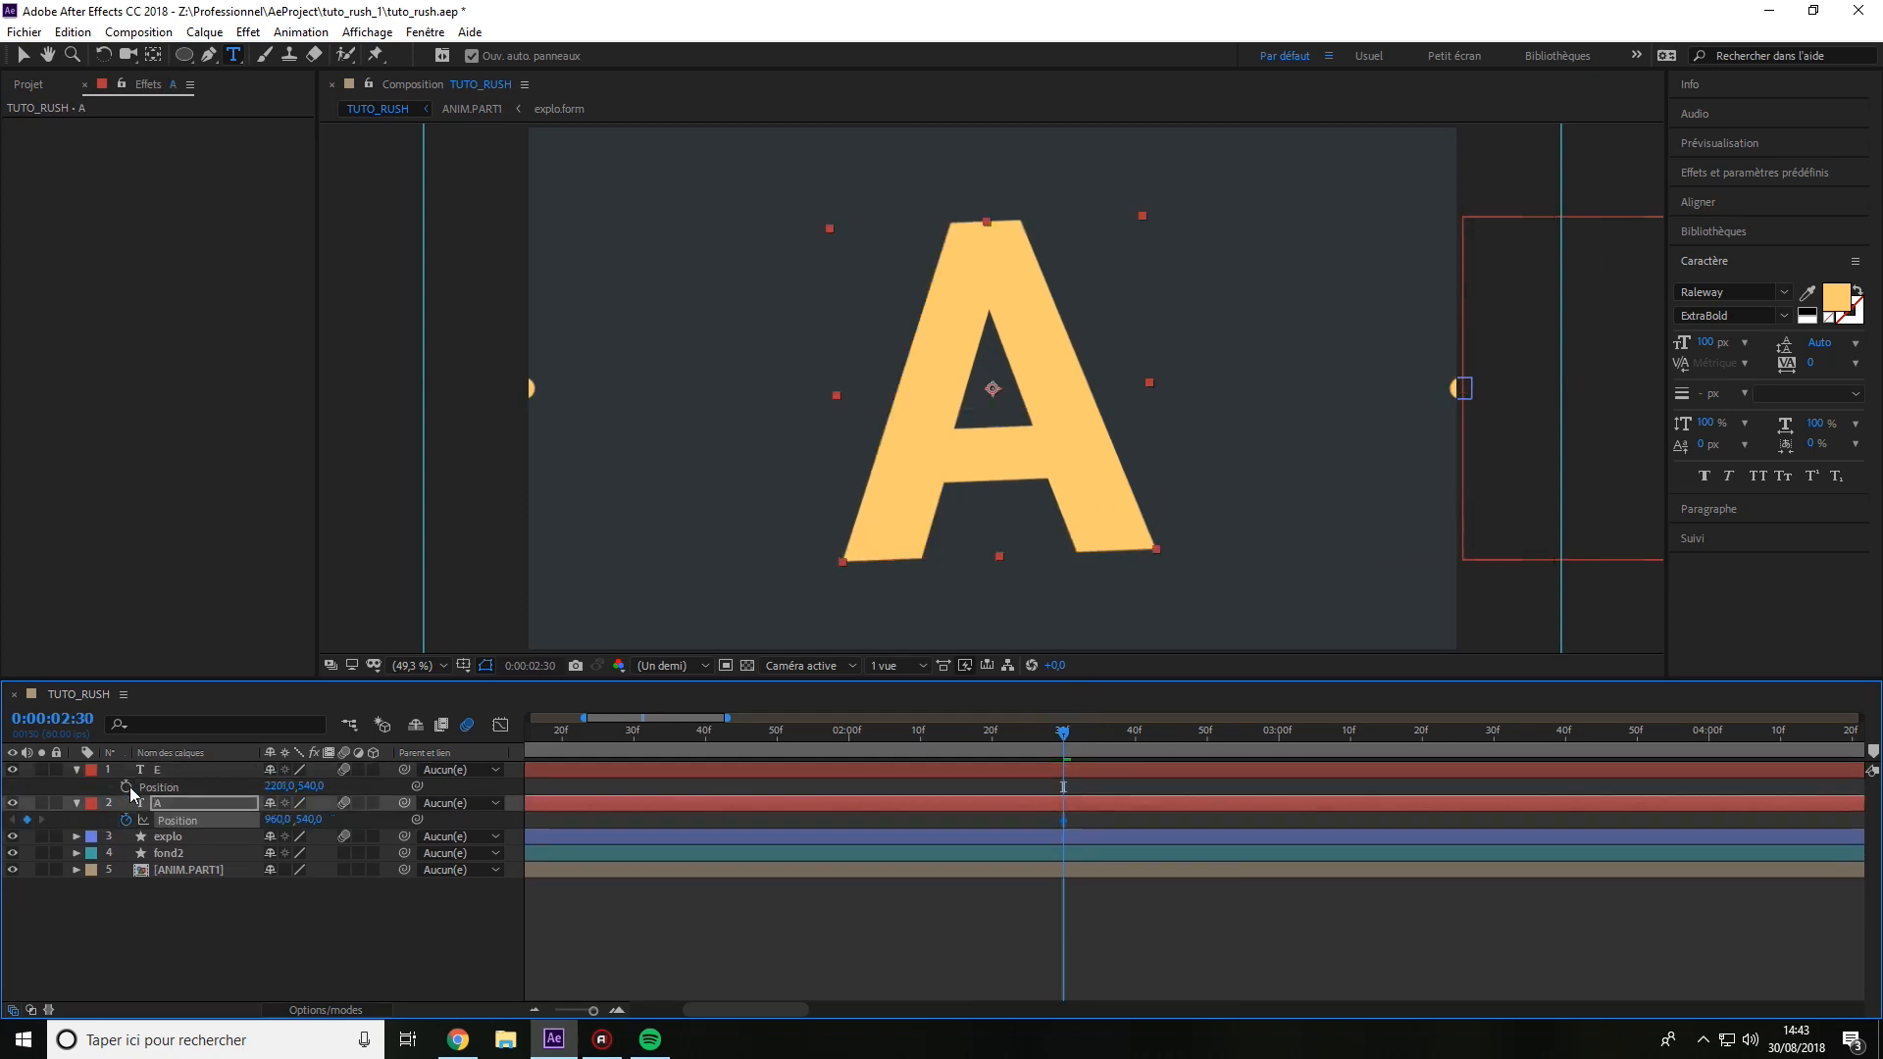
Animate the positions from 2:30 to 3:10 so the A slides to 647, 540 and the E to 1369, 540.
drag(1063, 731, 1126, 723)
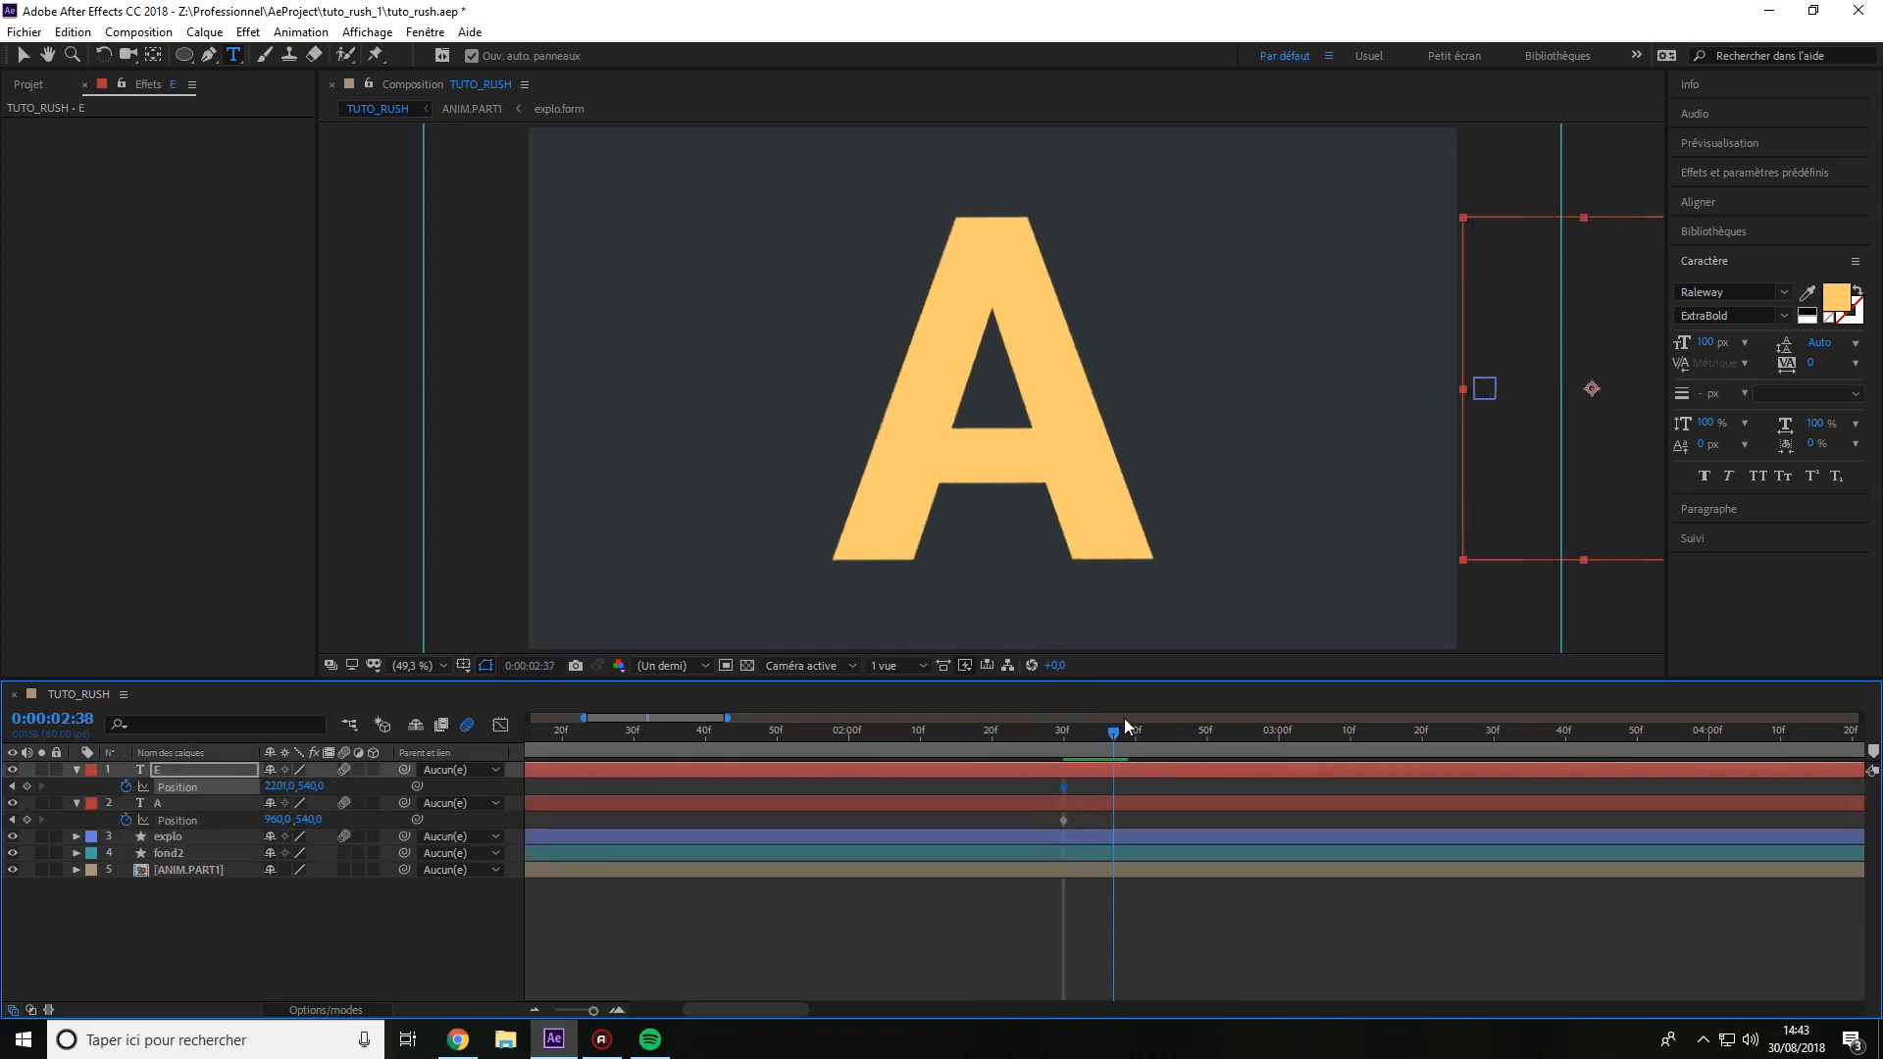
drag(278, 820, 40, 820)
drag(277, 787, 40, 787)
drag(278, 820, 95, 817)
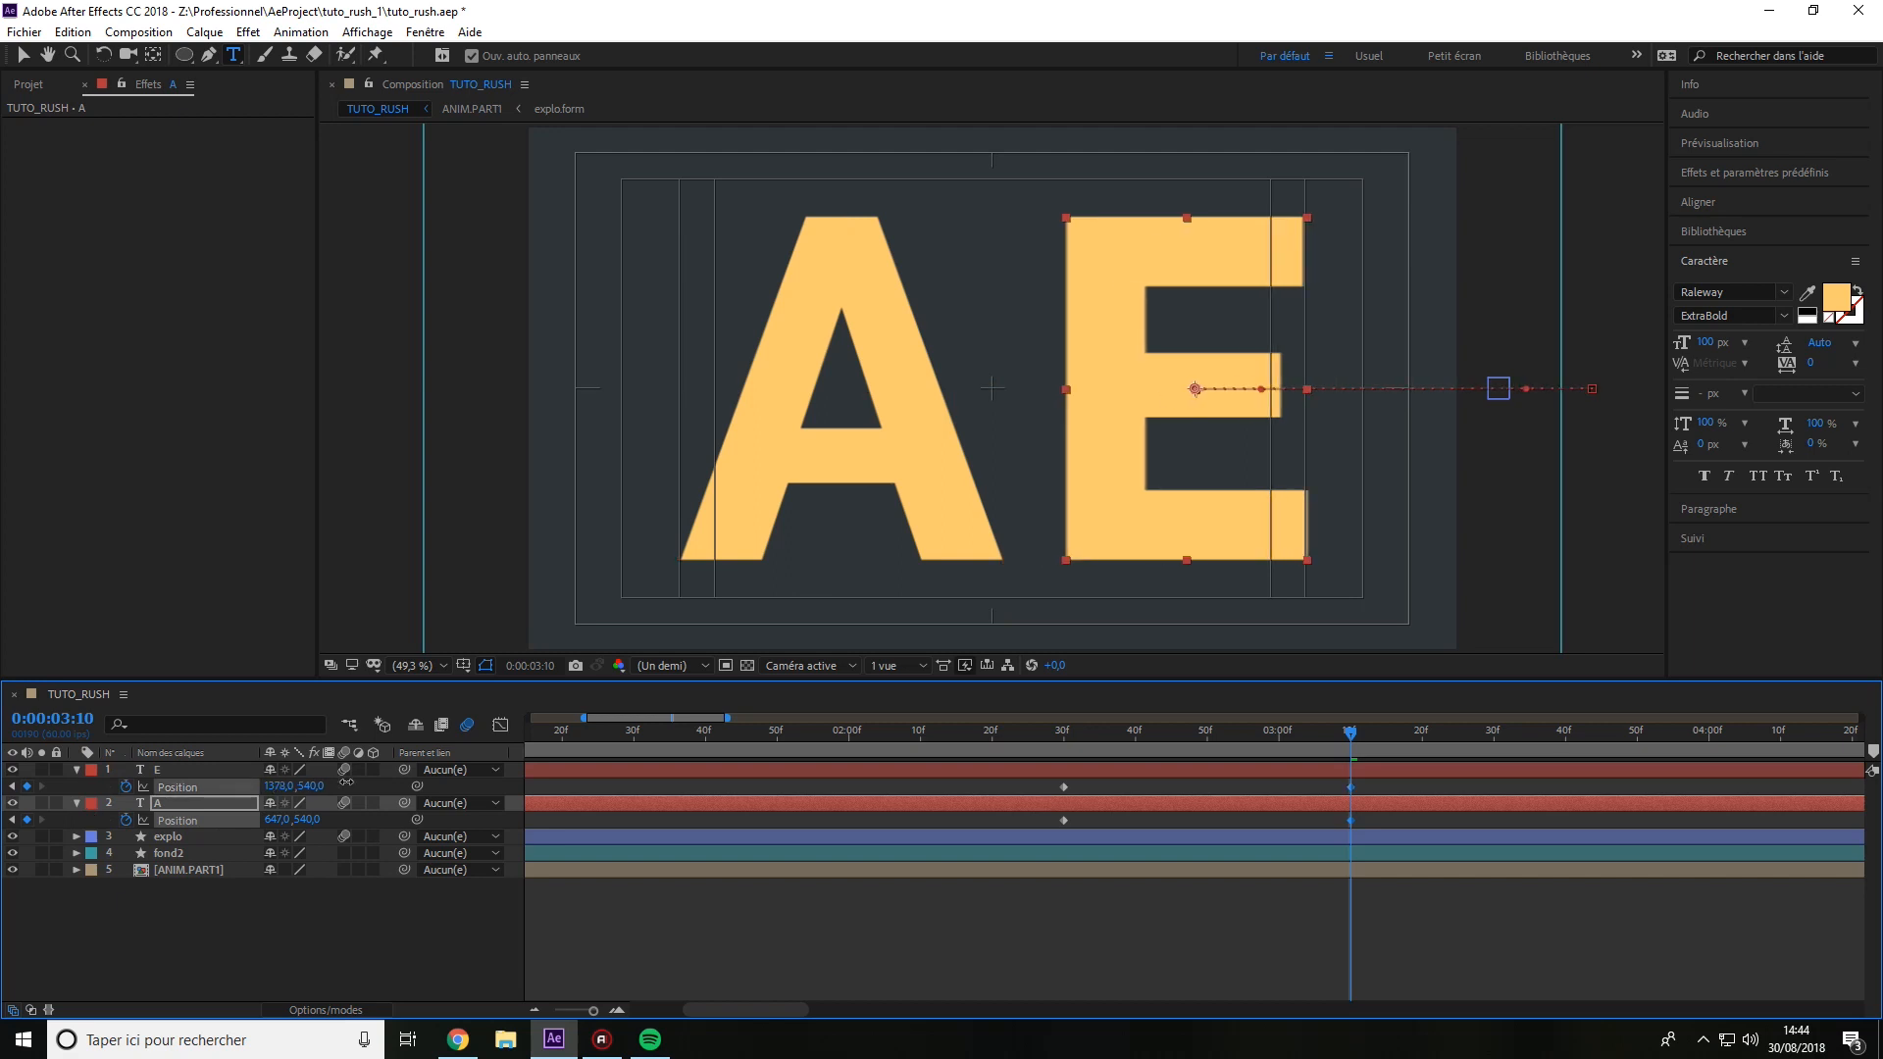
click(686, 786)
Ease the A and E position keyframes with speed curves that peak early and slow down, and preview the letter animation.
click(500, 724)
double_click(189, 805)
click(182, 819)
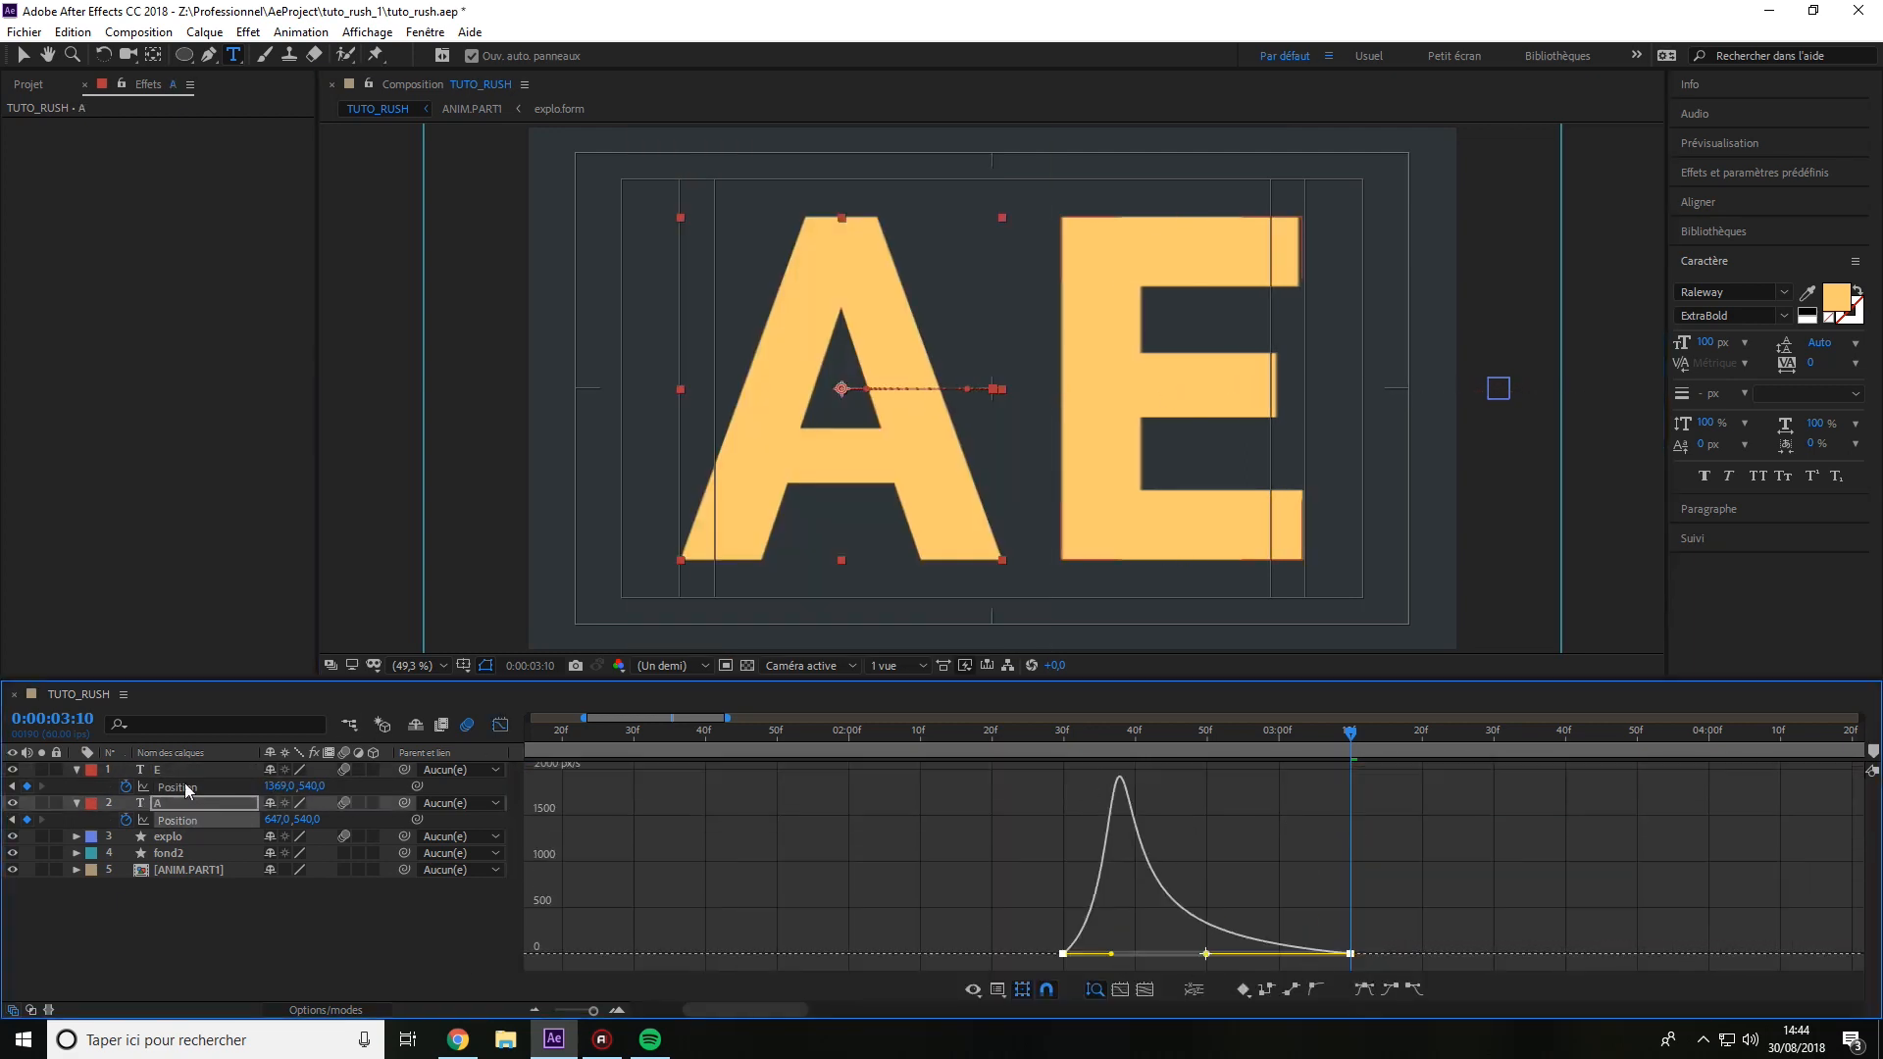
click(182, 787)
click(429, 933)
click(500, 724)
click(891, 735)
key(space)
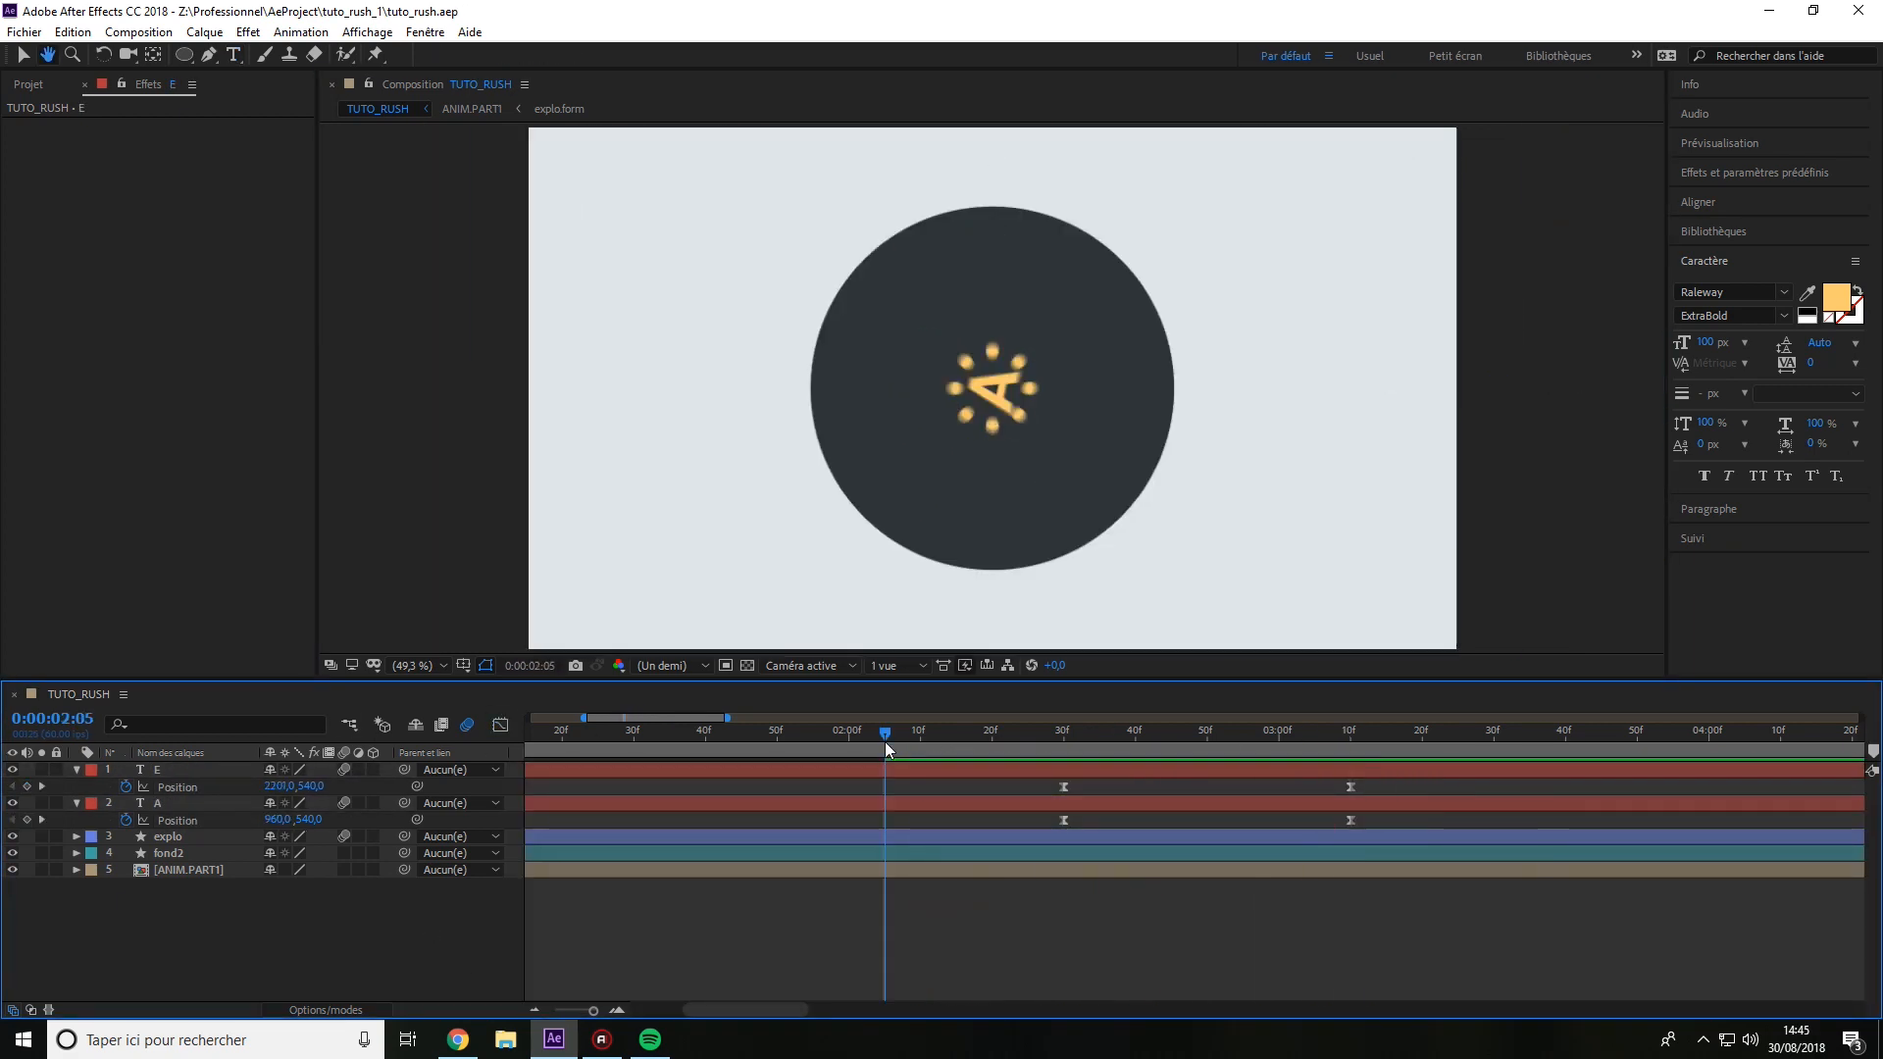
key(space)
click(946, 731)
key(space)
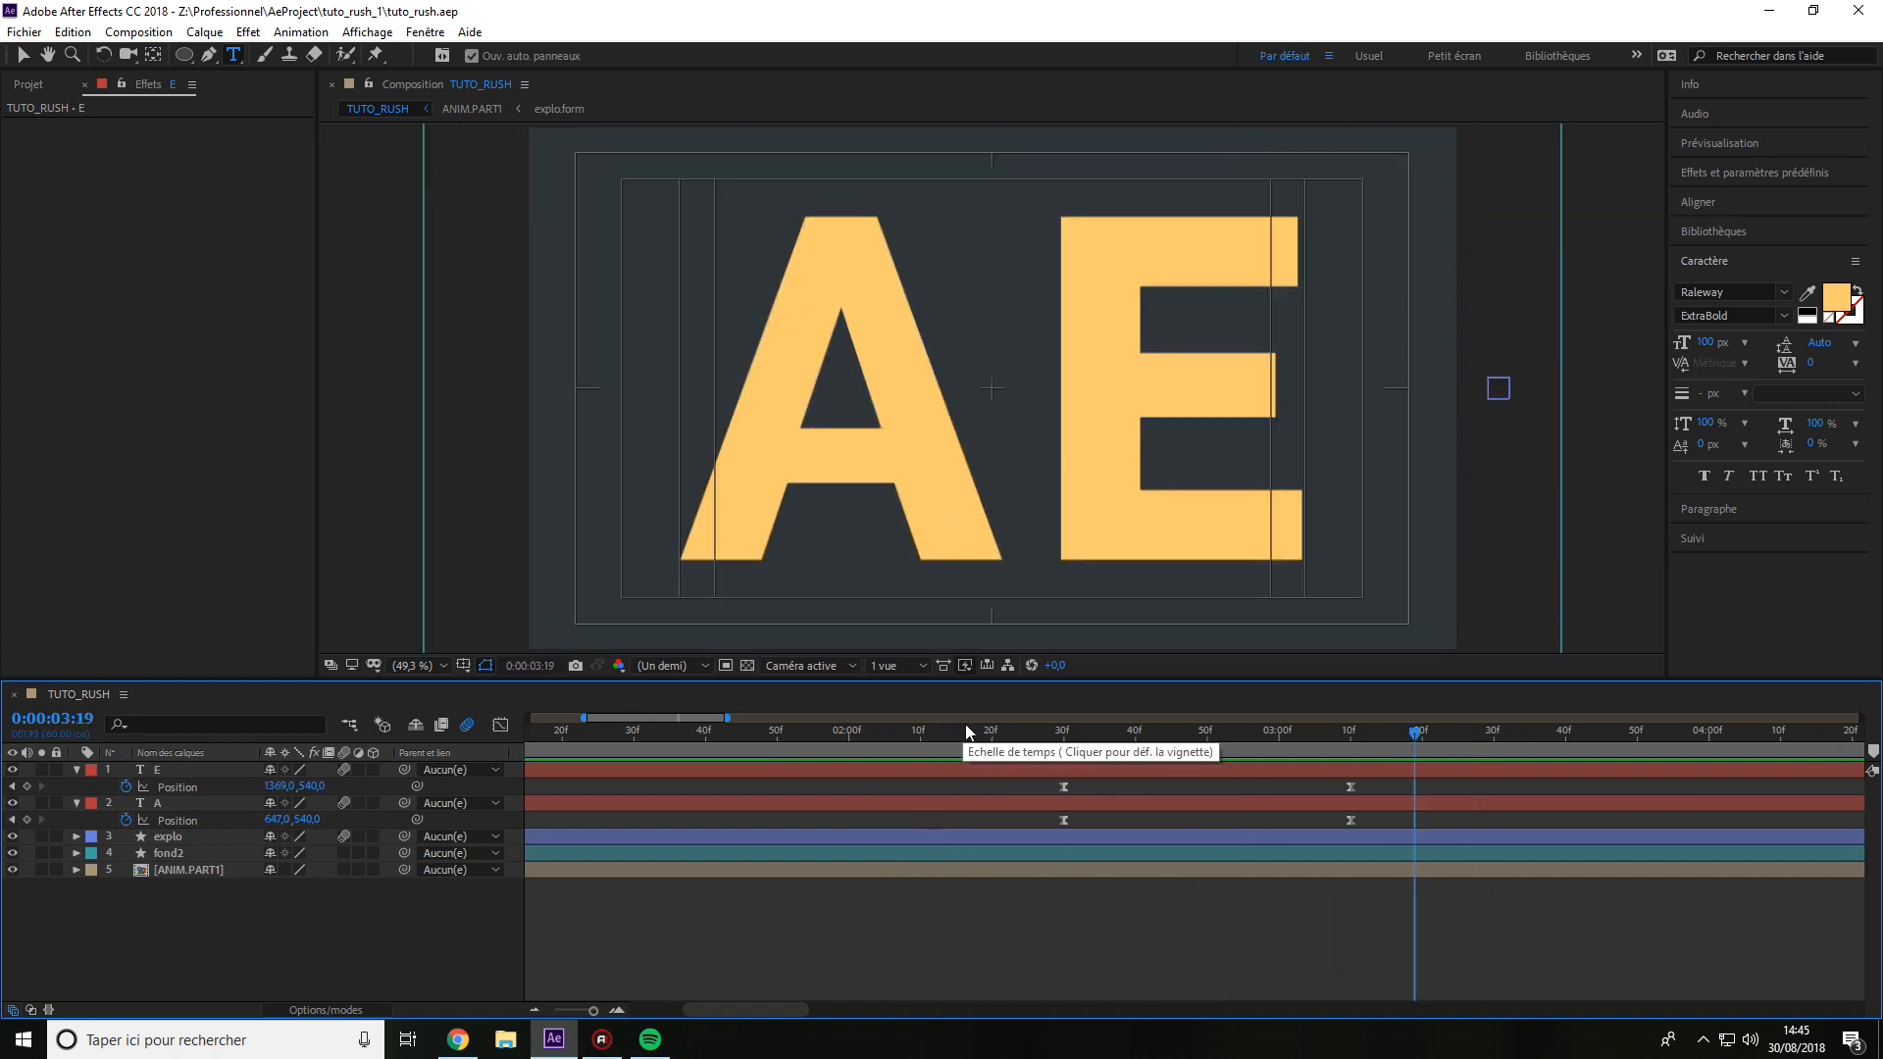
Draw a straight horizontal Pen line below the letter at 2:30 with no fill and a 5 px yellow-orange stroke.
drag(1415, 733, 1064, 732)
key(g)
click(1409, 624)
click(993, 624)
click(507, 55)
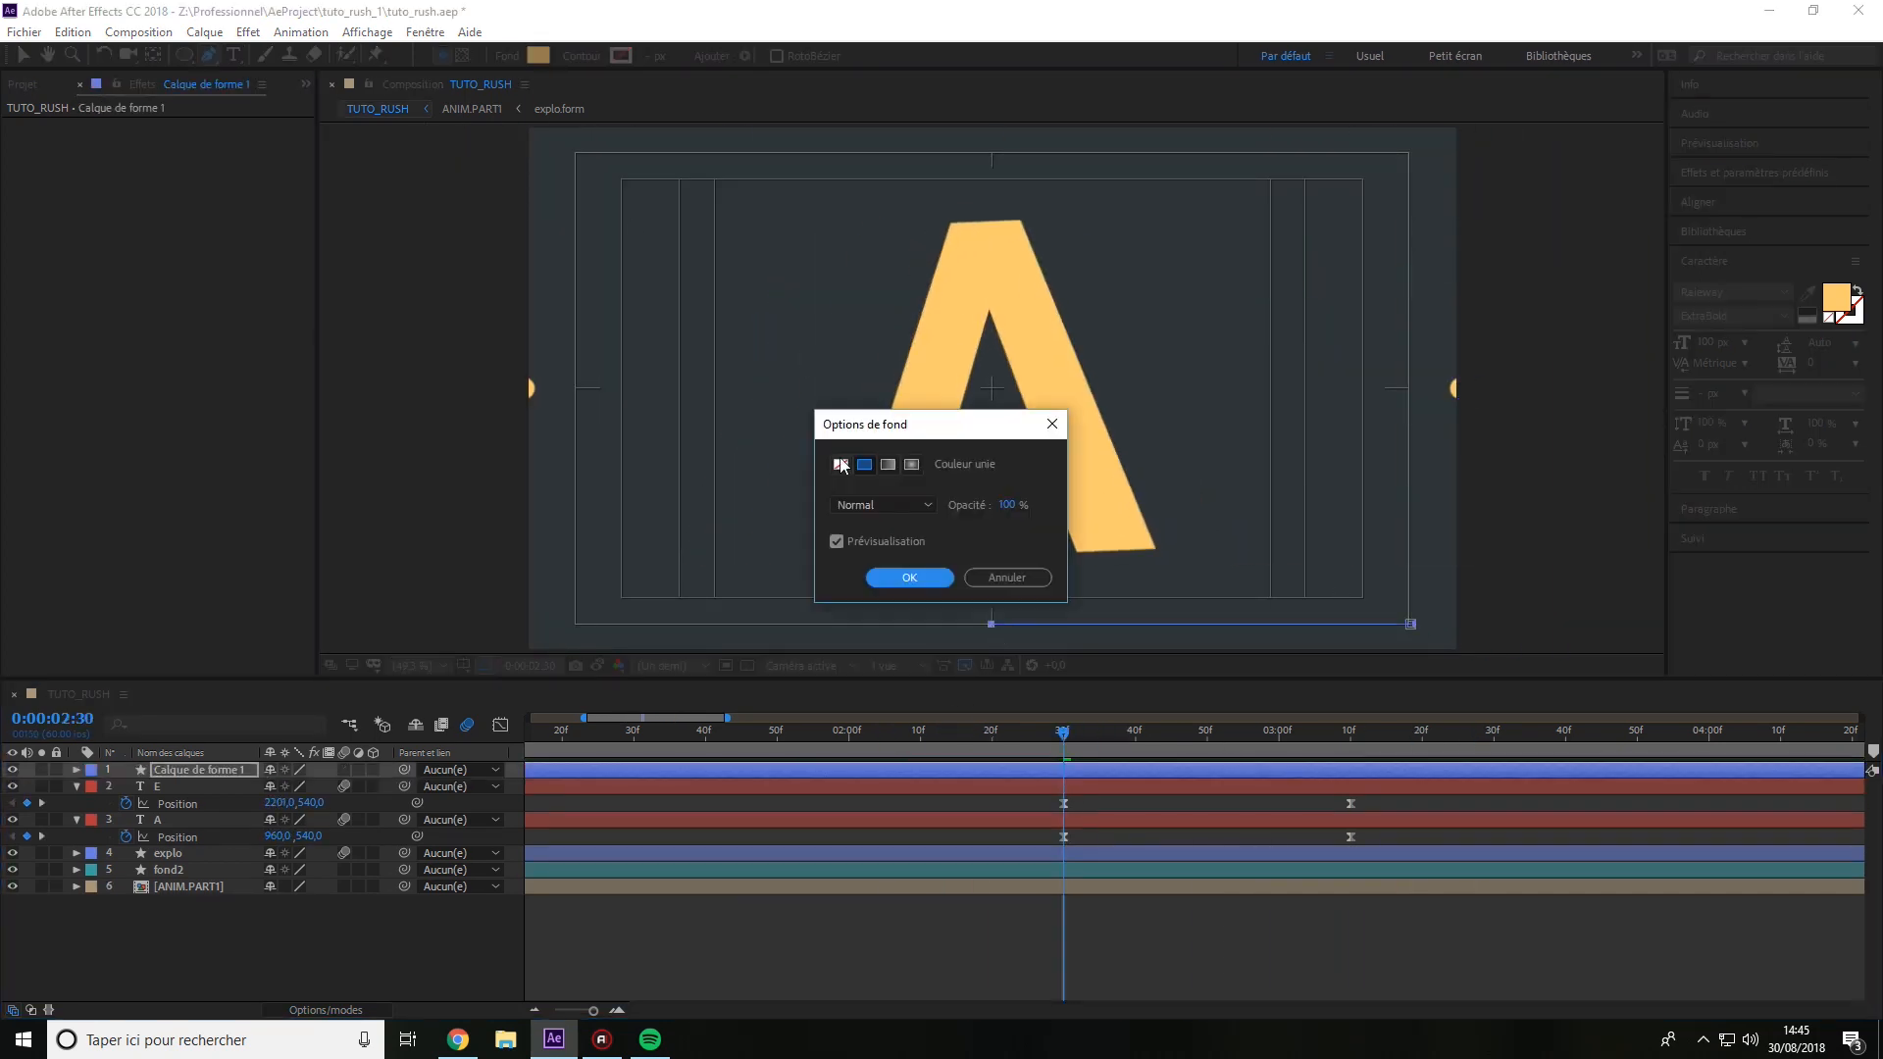
click(839, 462)
click(909, 575)
Rename the line layer traitE and set its stroke's line cap to Extrémité arrondie.
key(F2)
text(E)
key(Return)
click(77, 770)
click(93, 786)
click(127, 836)
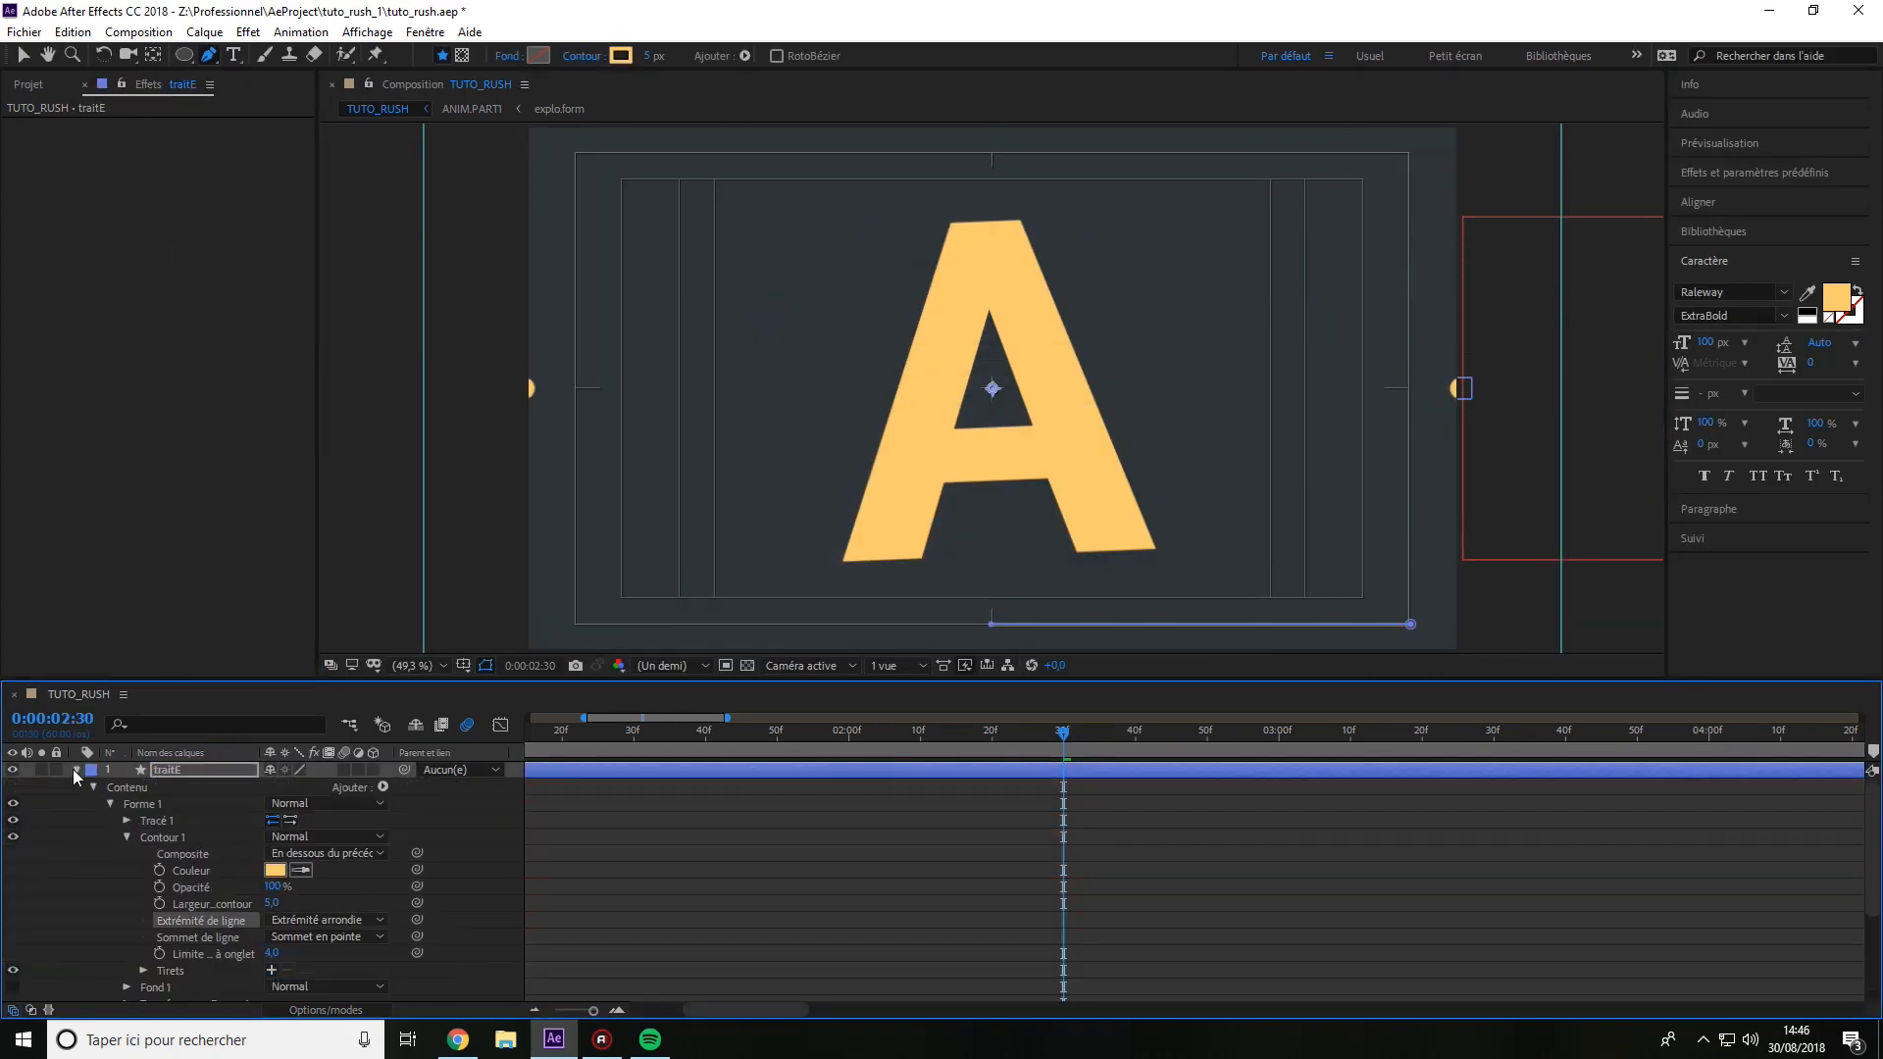
Add Trim Paths to the traitE layer and keyframe its Début and Fin values at 2:30.
click(76, 769)
click(76, 769)
click(383, 787)
click(474, 678)
scroll(196, 922, down, 1)
click(110, 924)
click(143, 943)
click(142, 960)
key(u)
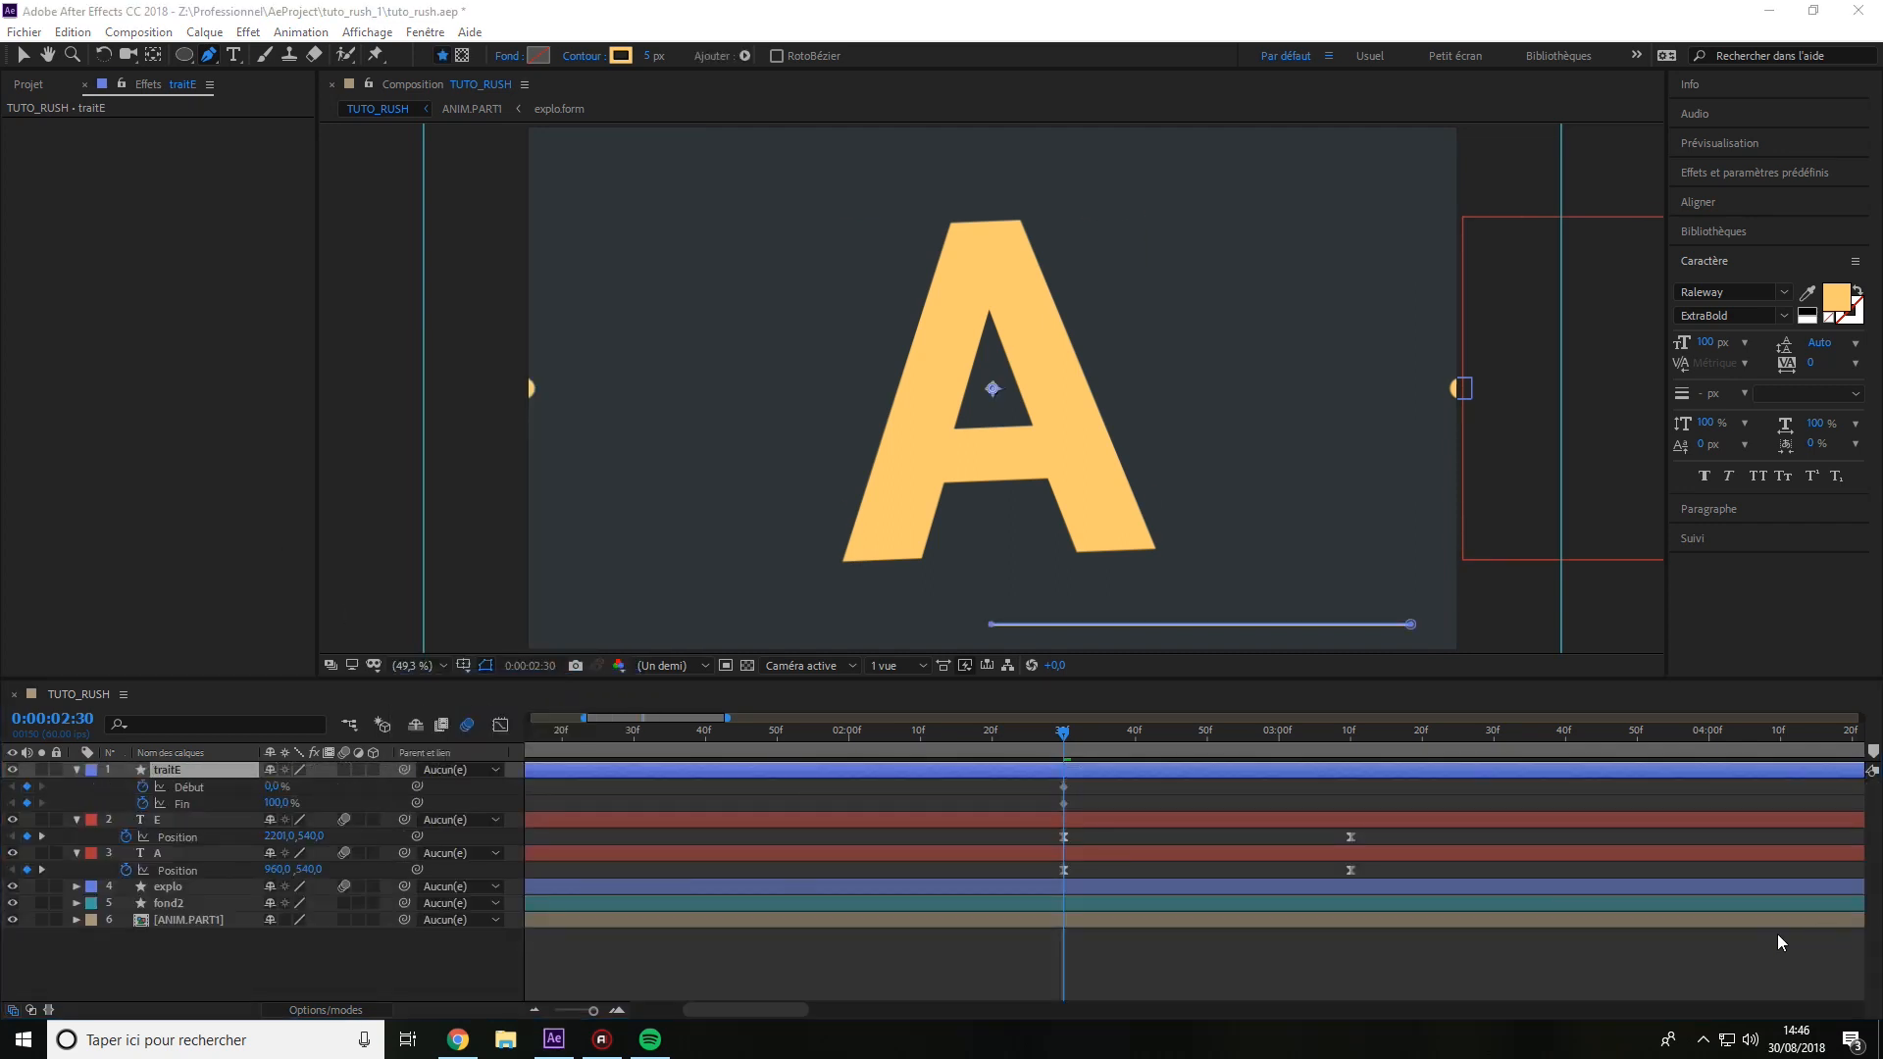
Animate traitE's Fin from 0% at 2:30 to 100% at 2:50 and Début from 0% at 2:40 to 100% at 3:00, with easing.
drag(276, 802, 177, 802)
key(F2)
drag(1064, 732, 1279, 738)
drag(276, 786, 392, 787)
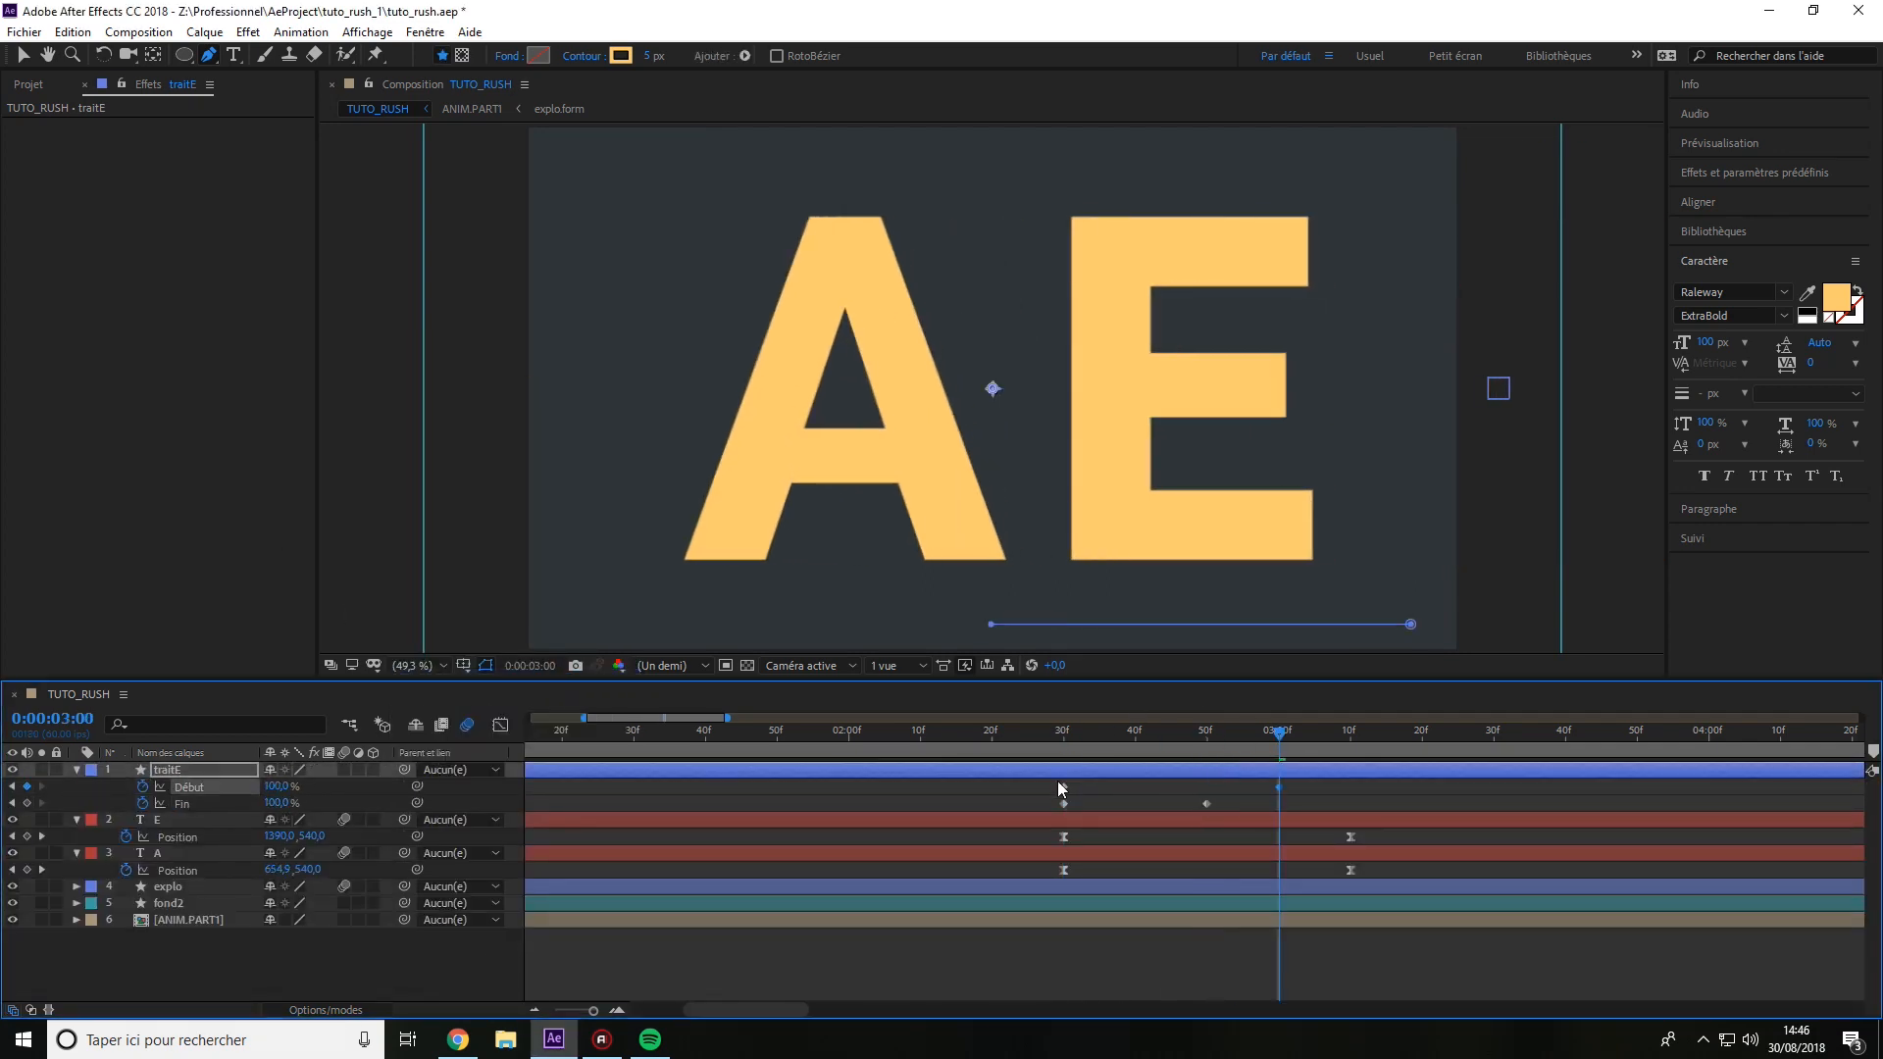
drag(1243, 745, 1236, 745)
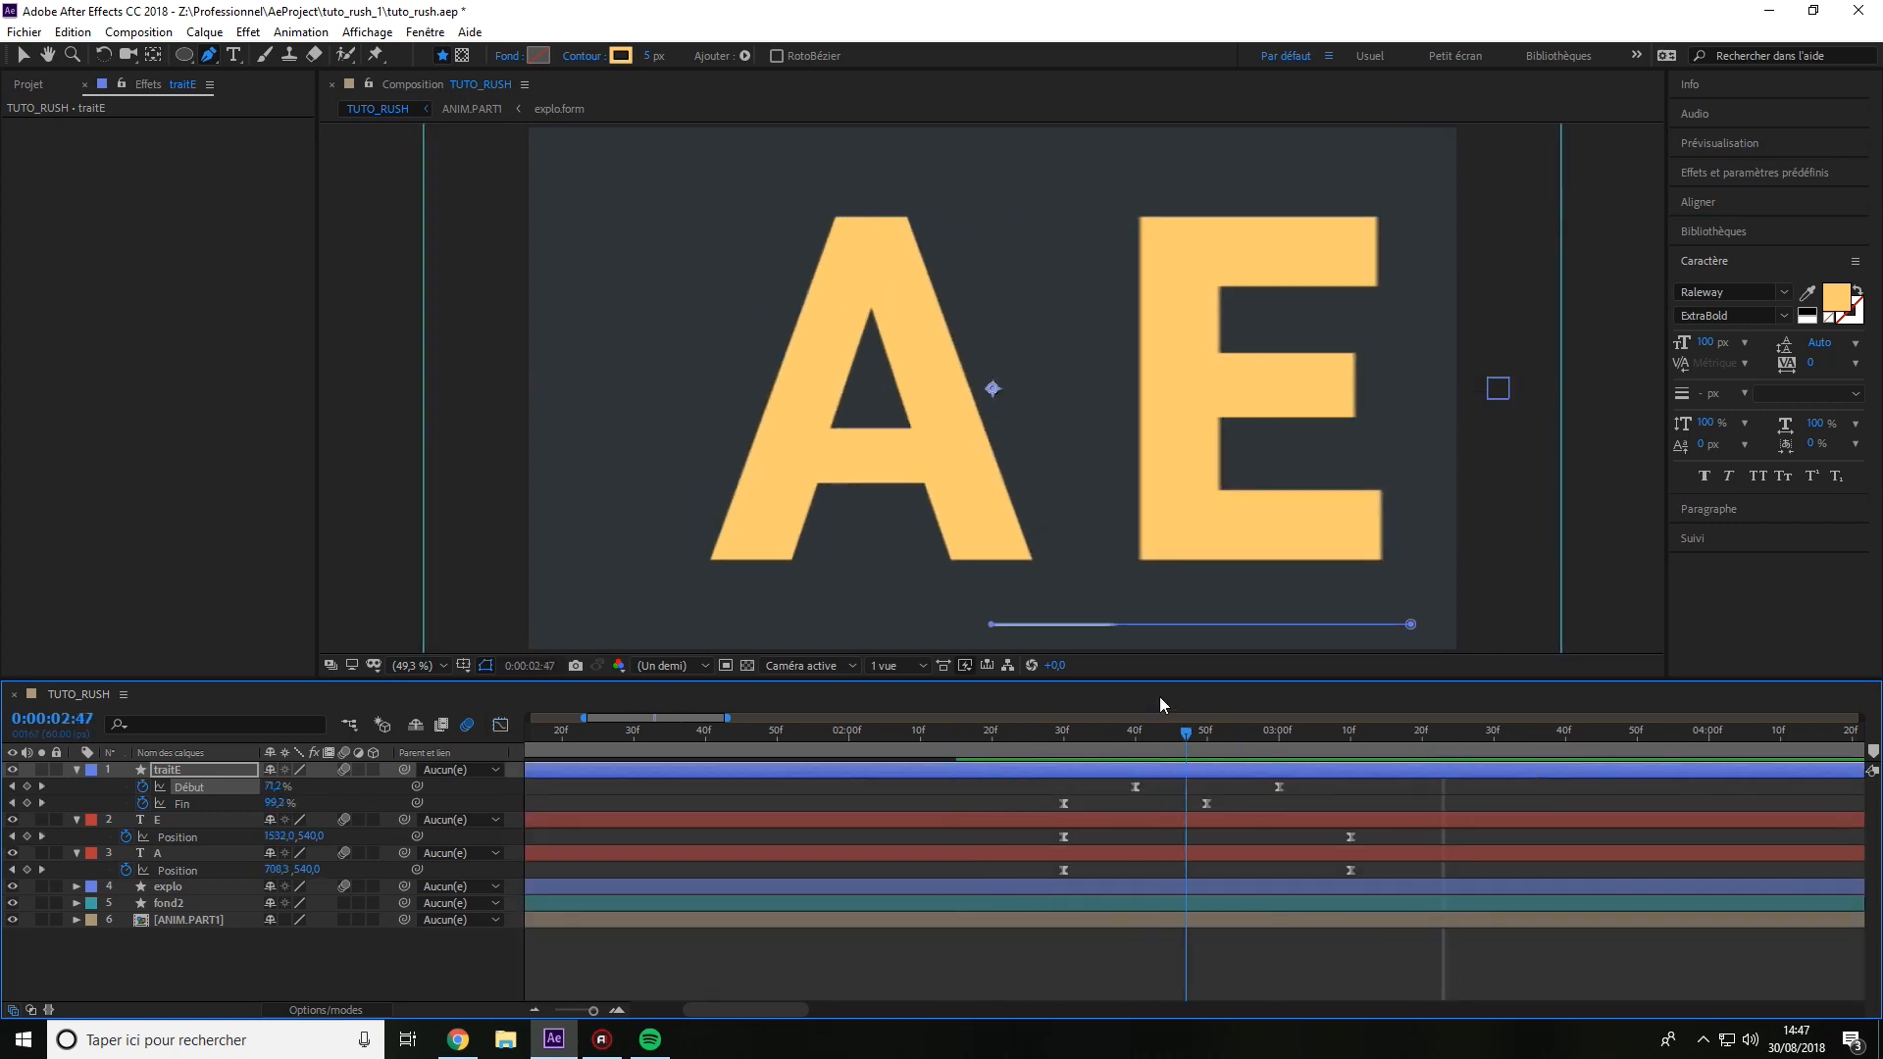
Duplicate the traitE layer, offset the copy to the left and slightly upward, and set its stroke width to 15 px.
click(1142, 731)
key(ctrl+d)
key(p)
drag(277, 786, 293, 781)
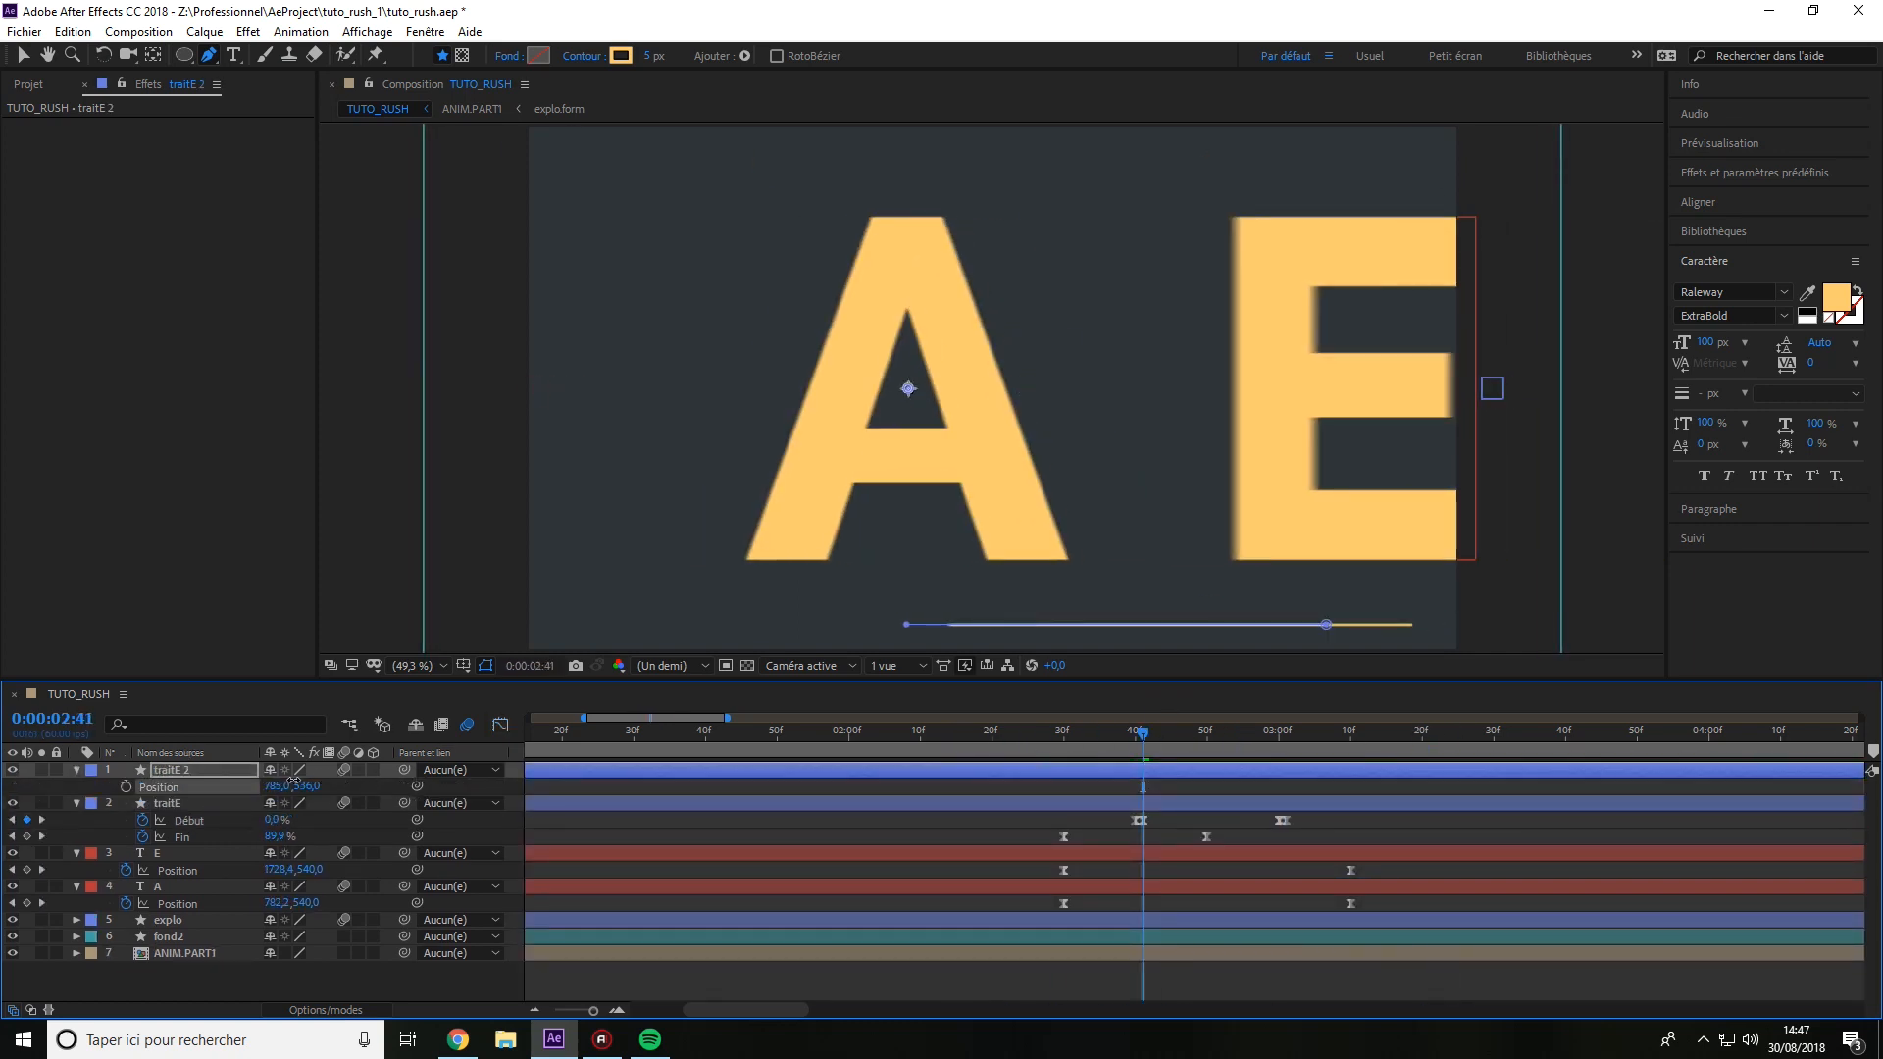
drag(646, 56, 656, 56)
Align the first Début keyframe at 2:40 and trim the traitE and traitE 2 layers to end at 3:00.
key(F2)
drag(1238, 735, 1143, 735)
drag(1143, 820, 1134, 820)
mouse_move(1237, 735)
mouse_down()
mouse_move(1130, 716)
mouse_move(1587, 735)
mouse_up()
key(F2)
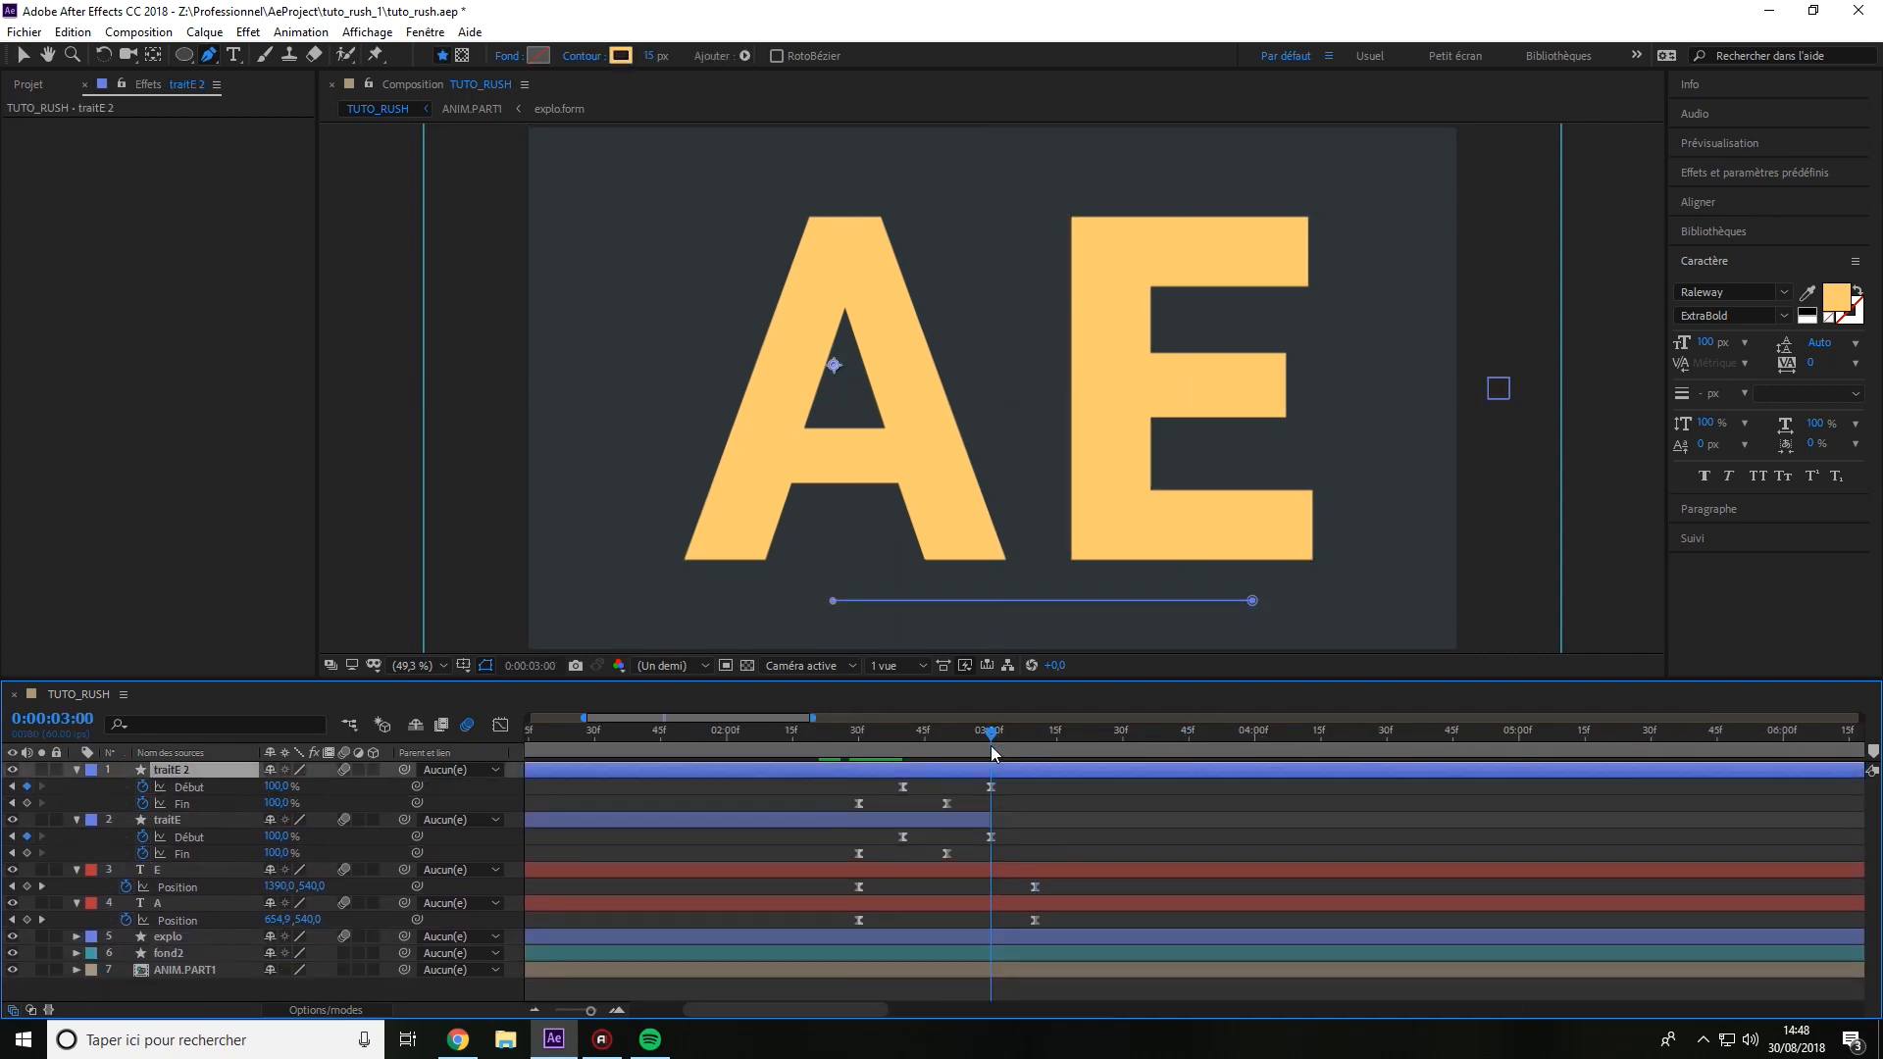
key(F2)
Preview the whole animation from the start and save the project.
key(space)
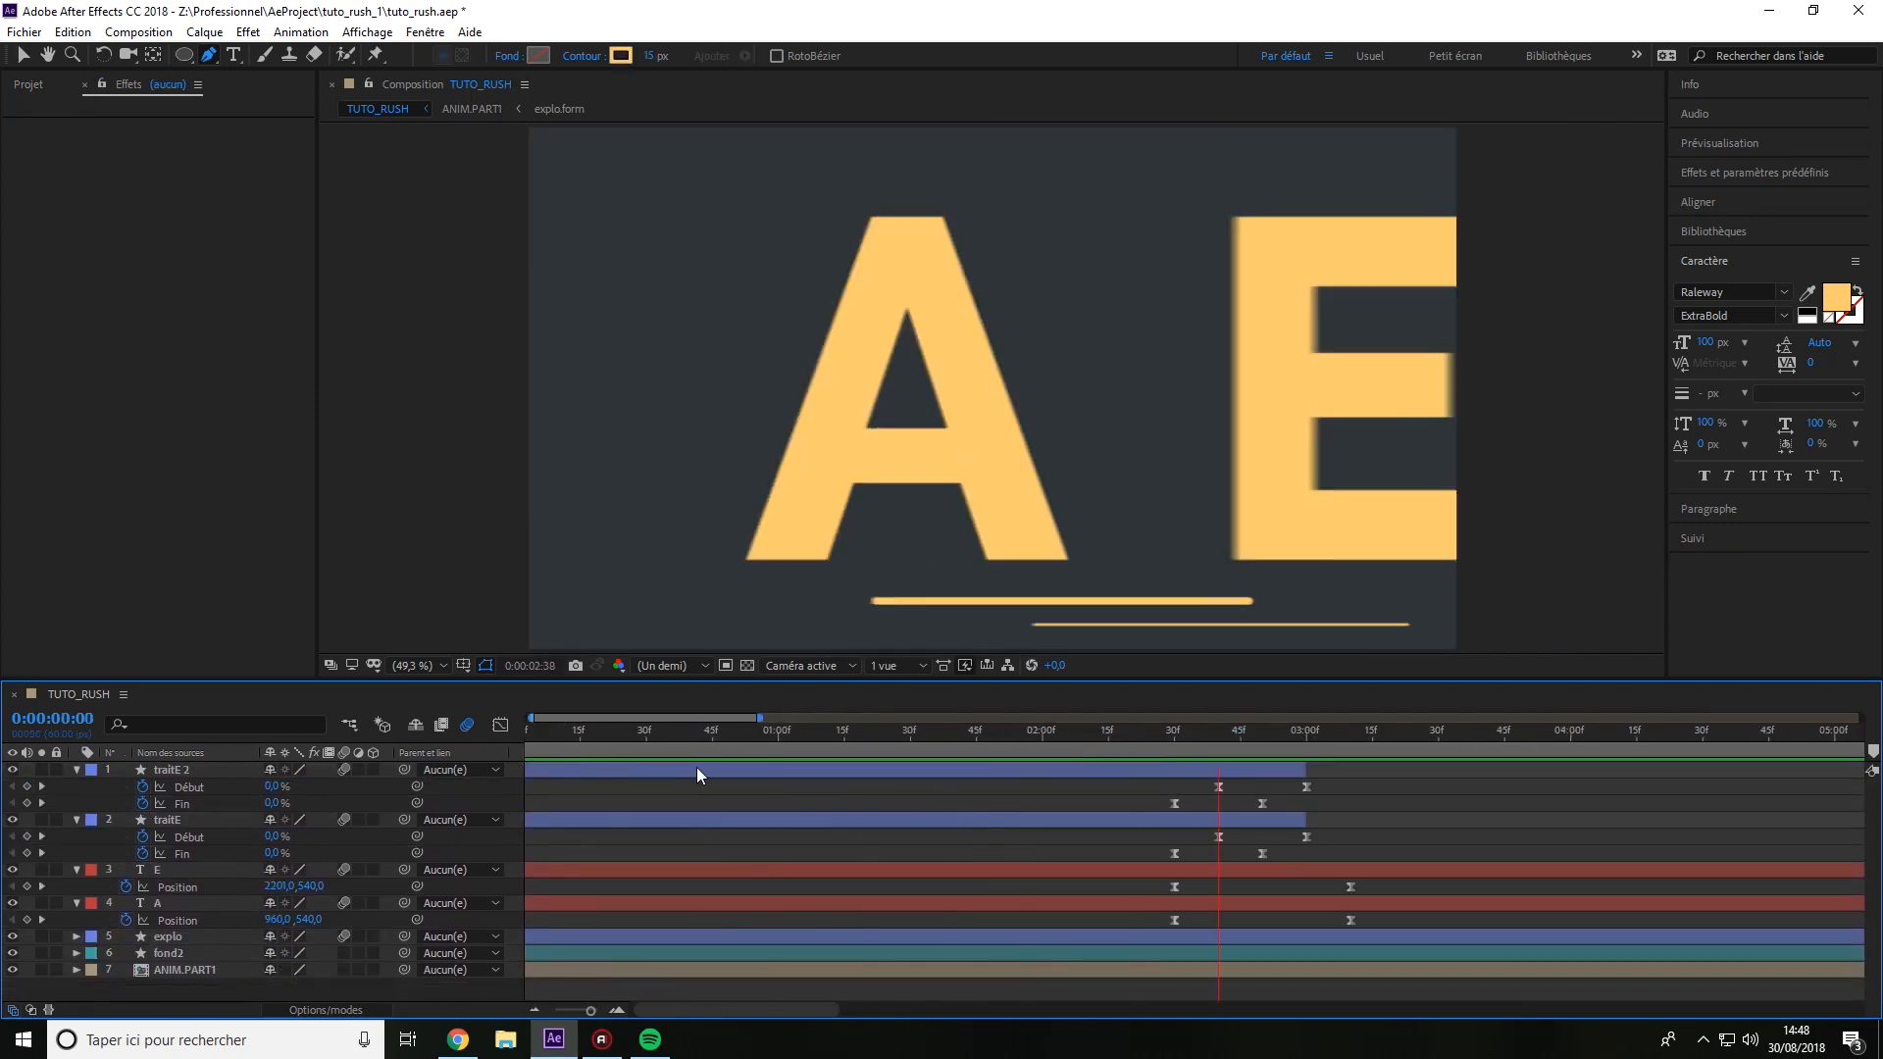
click(958, 747)
key(ctrl+s)
Search the effects for "cc bend" and apply CC Bend It to the E layer.
mouse_move(1175, 745)
mouse_down()
mouse_move(1186, 790)
mouse_move(1269, 700)
mouse_move(1030, 717)
mouse_move(1178, 727)
mouse_up()
key(u)
click(578, 803)
key(u)
key(u)
click(1708, 172)
click(1720, 200)
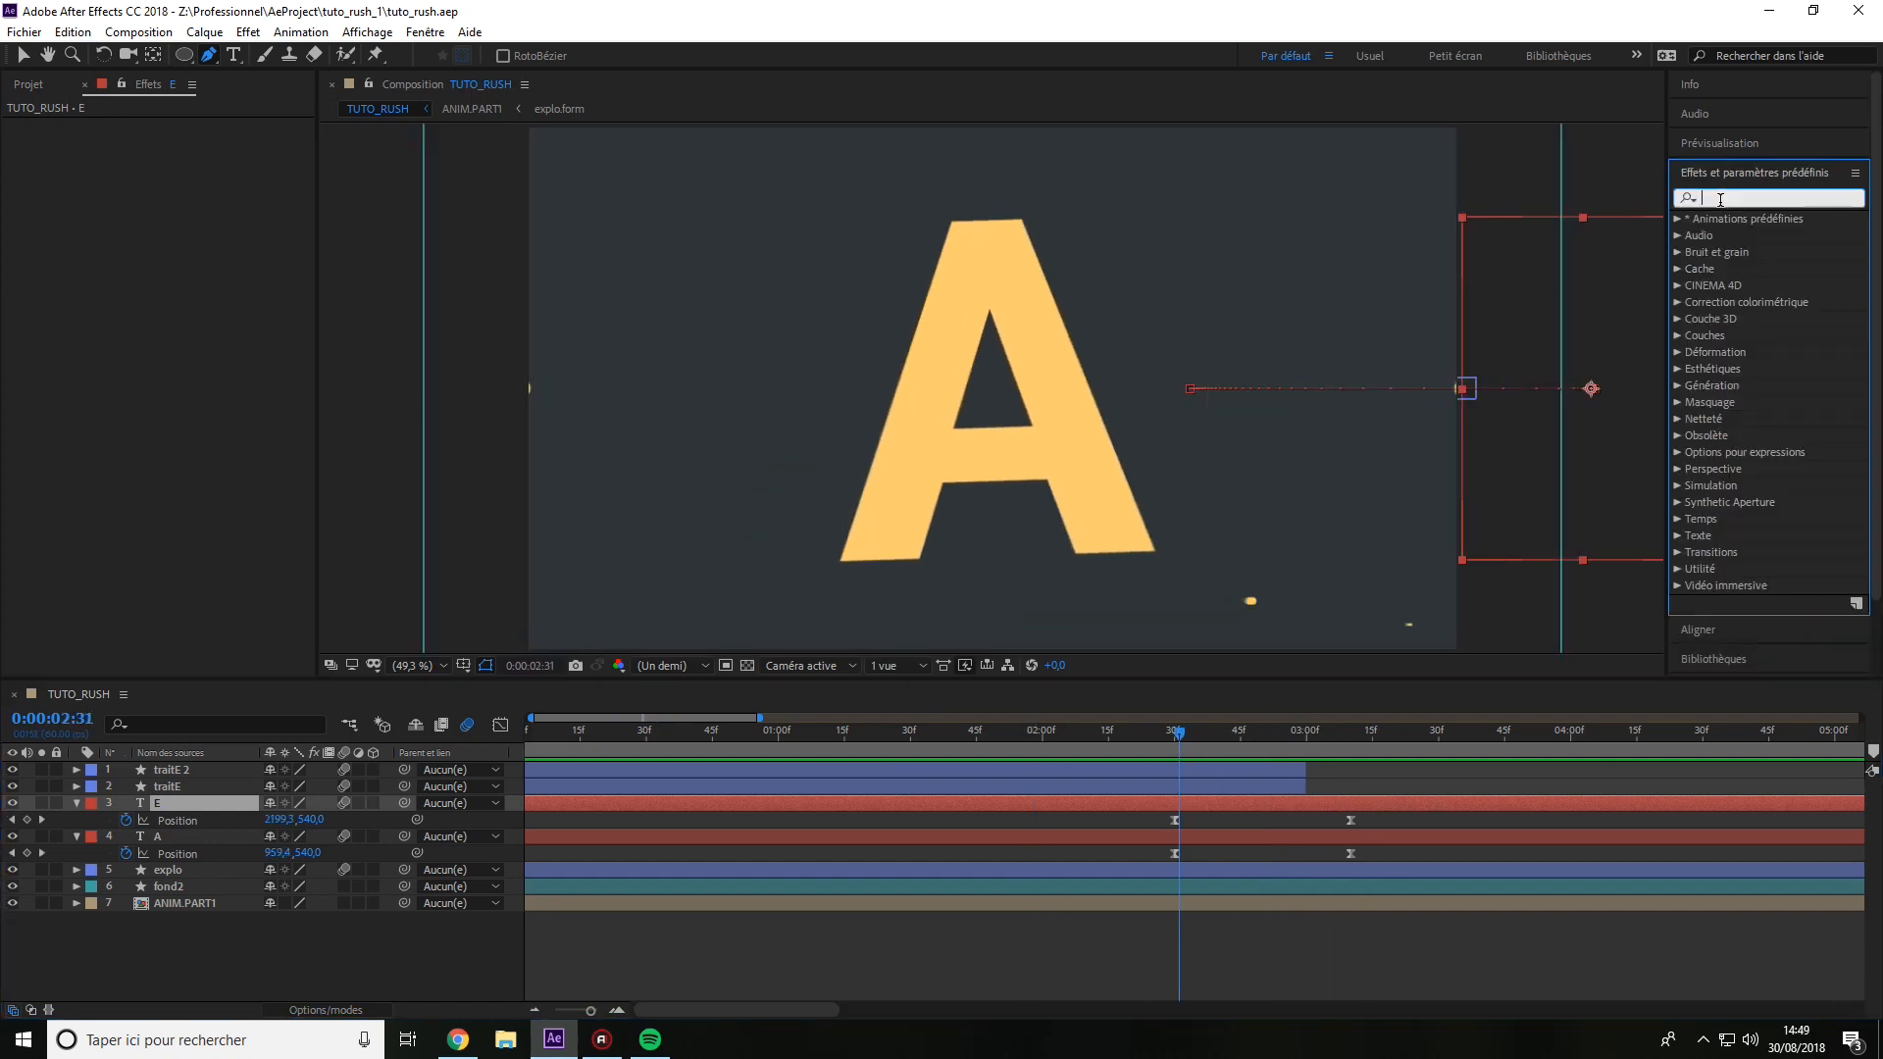
drag(212, 813, 208, 806)
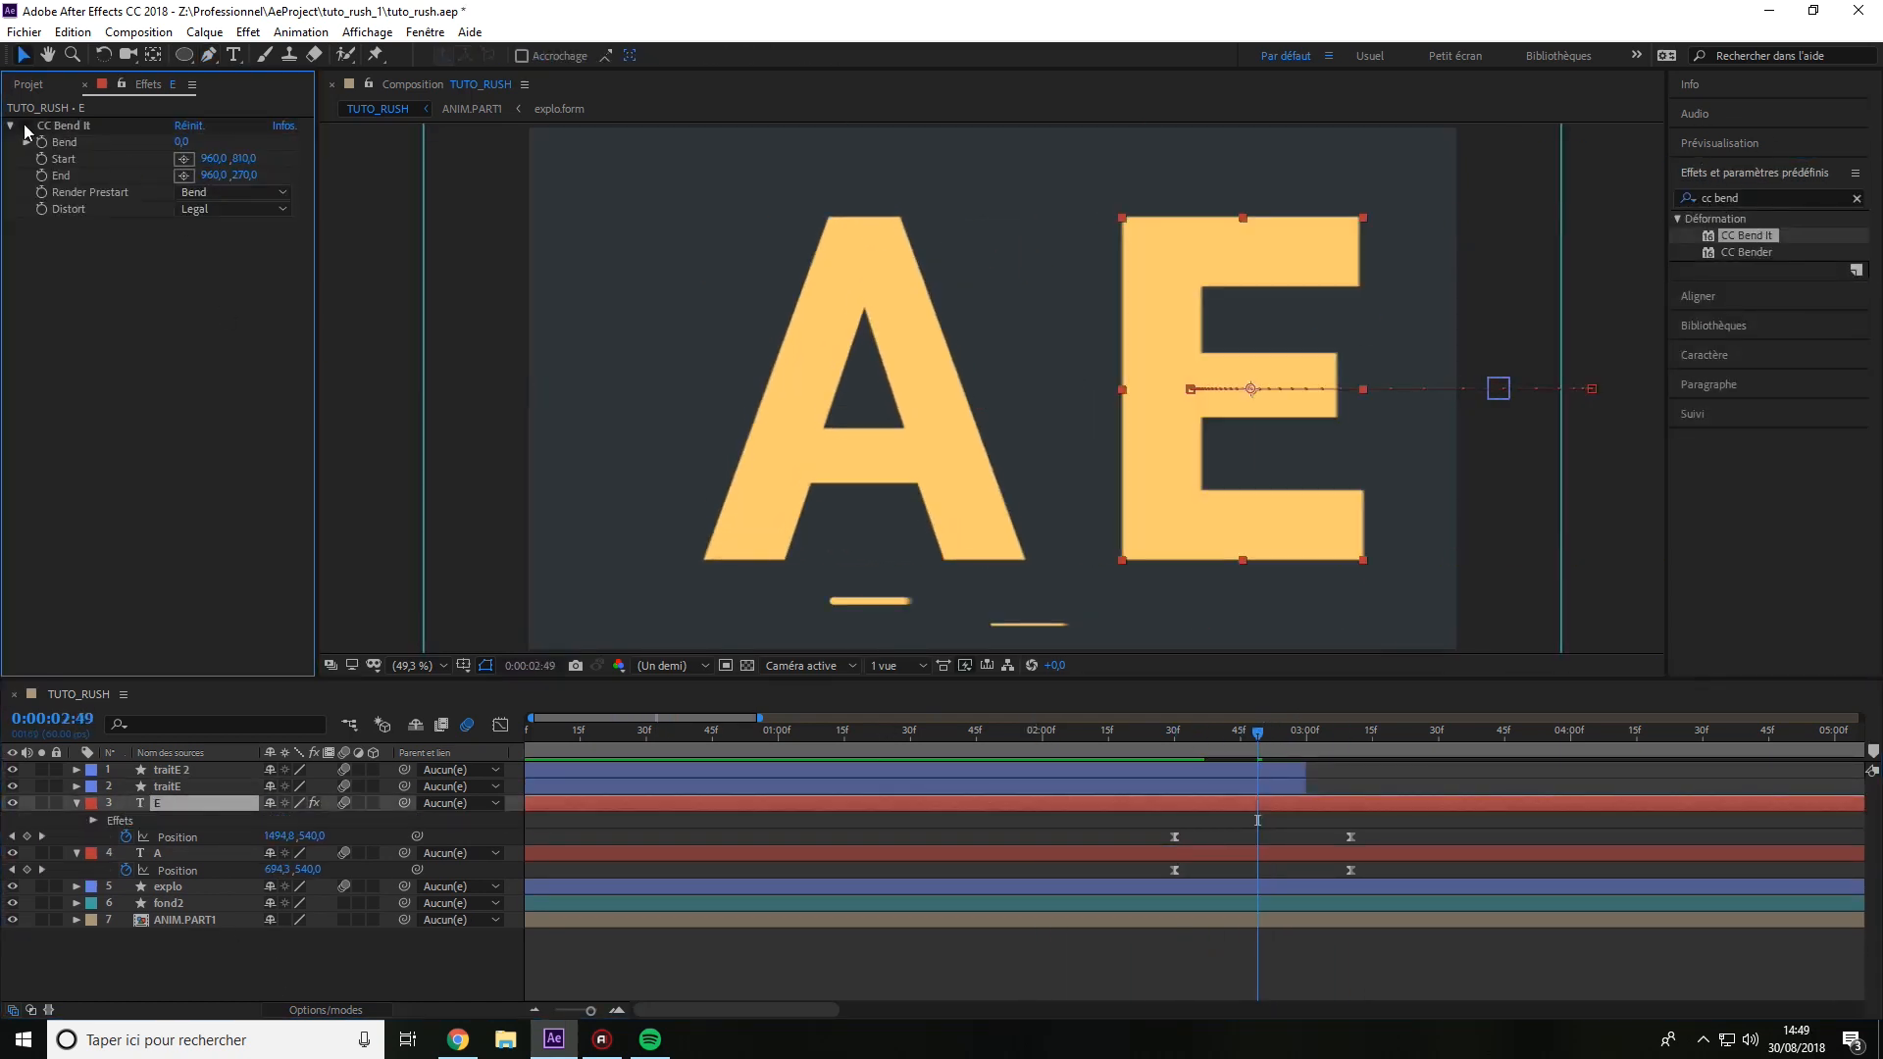
Place CC Bend It's start point at the E's lower-left corner and its end point at the upper-right corner, and test the bend.
drag(213, 158, 1848, 158)
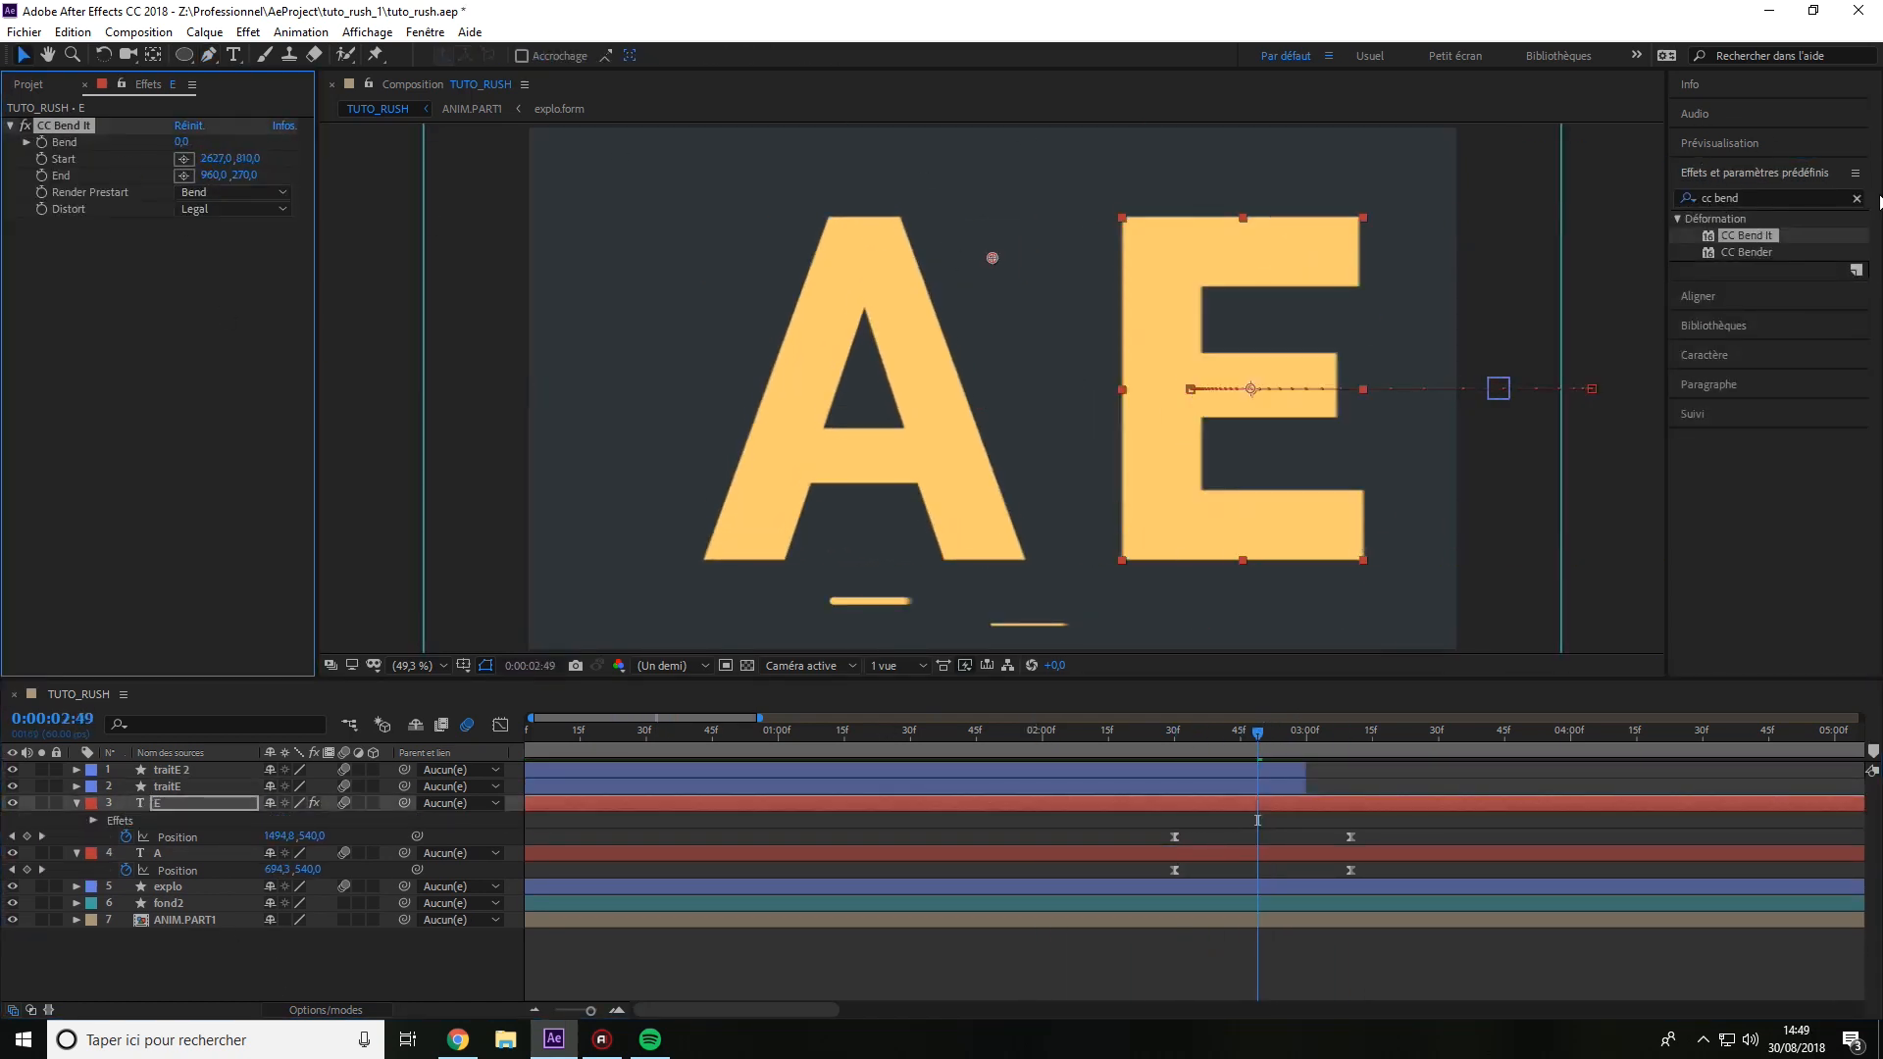
click(1121, 558)
click(183, 175)
click(1240, 562)
drag(184, 141, 219, 141)
click(1371, 204)
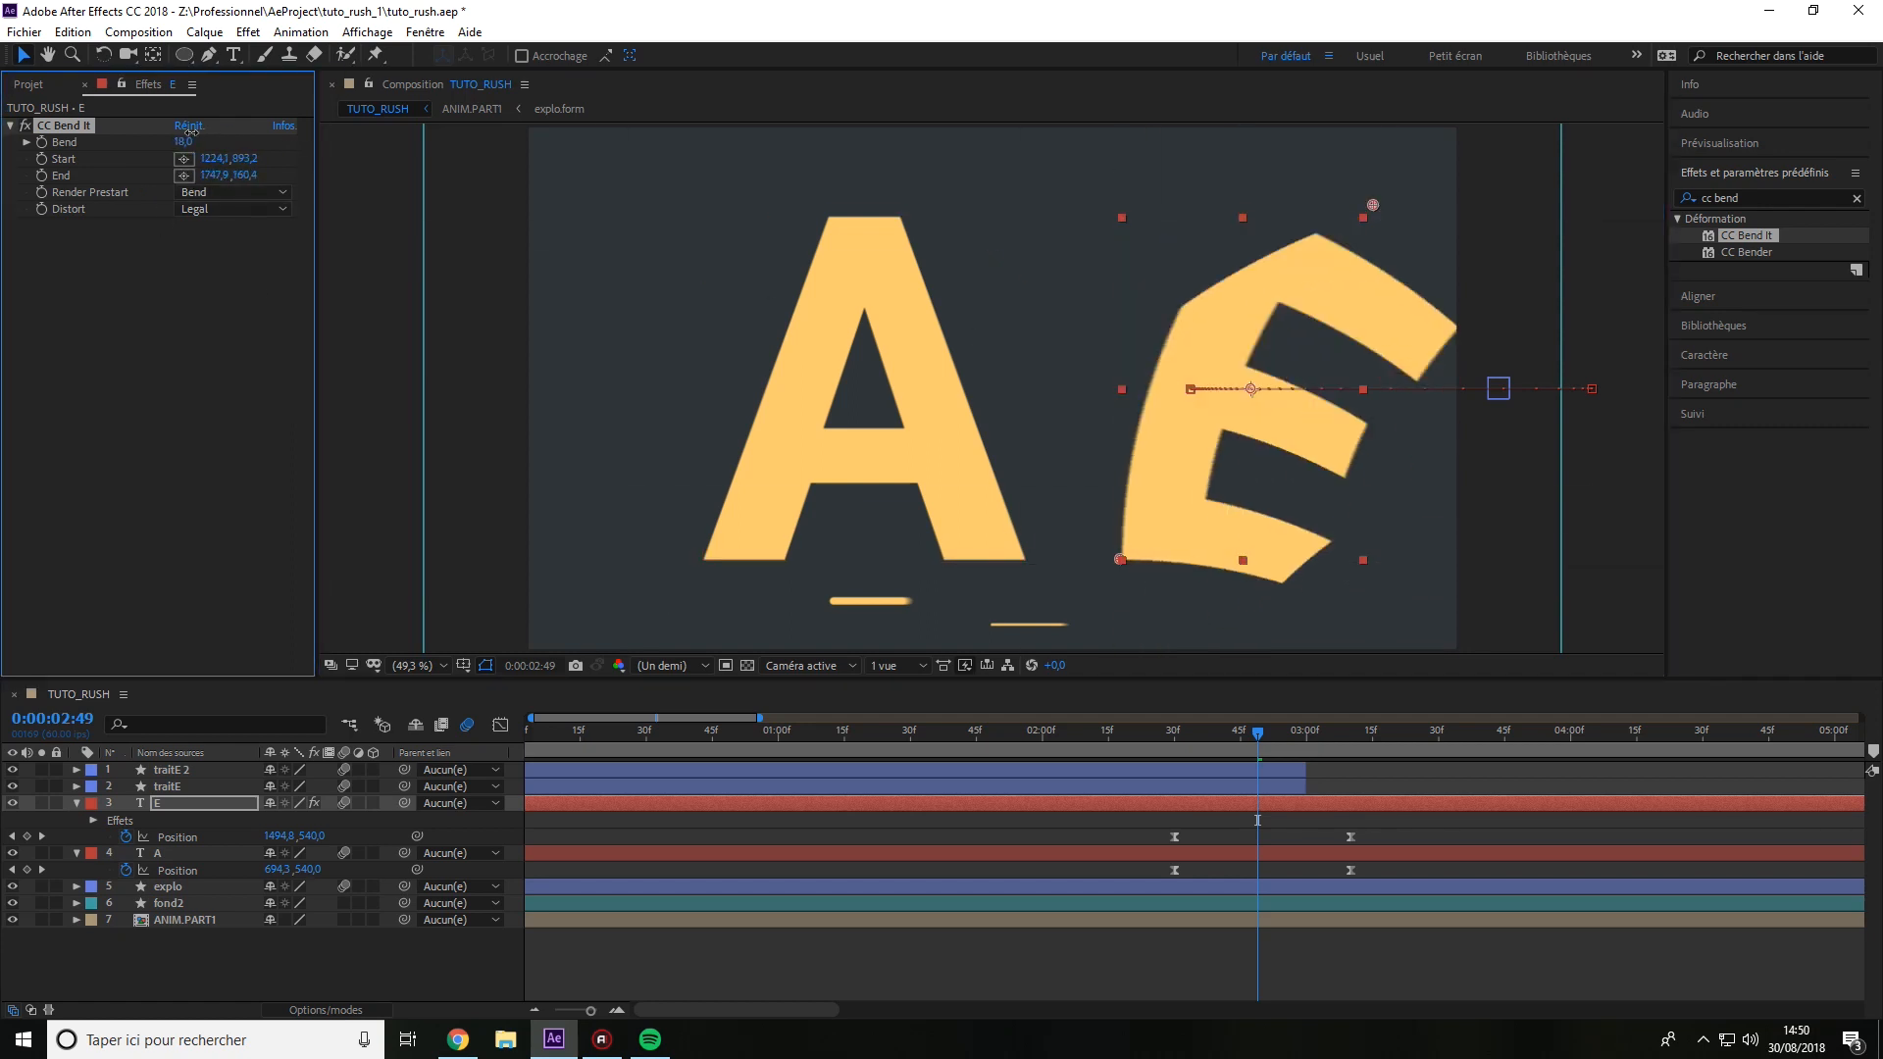
Move the E's bend start point to 1032, 1152 and end point to 1992, -40, then test the bend amount.
click(184, 158)
key(comma)
key(comma)
key(comma)
key(comma)
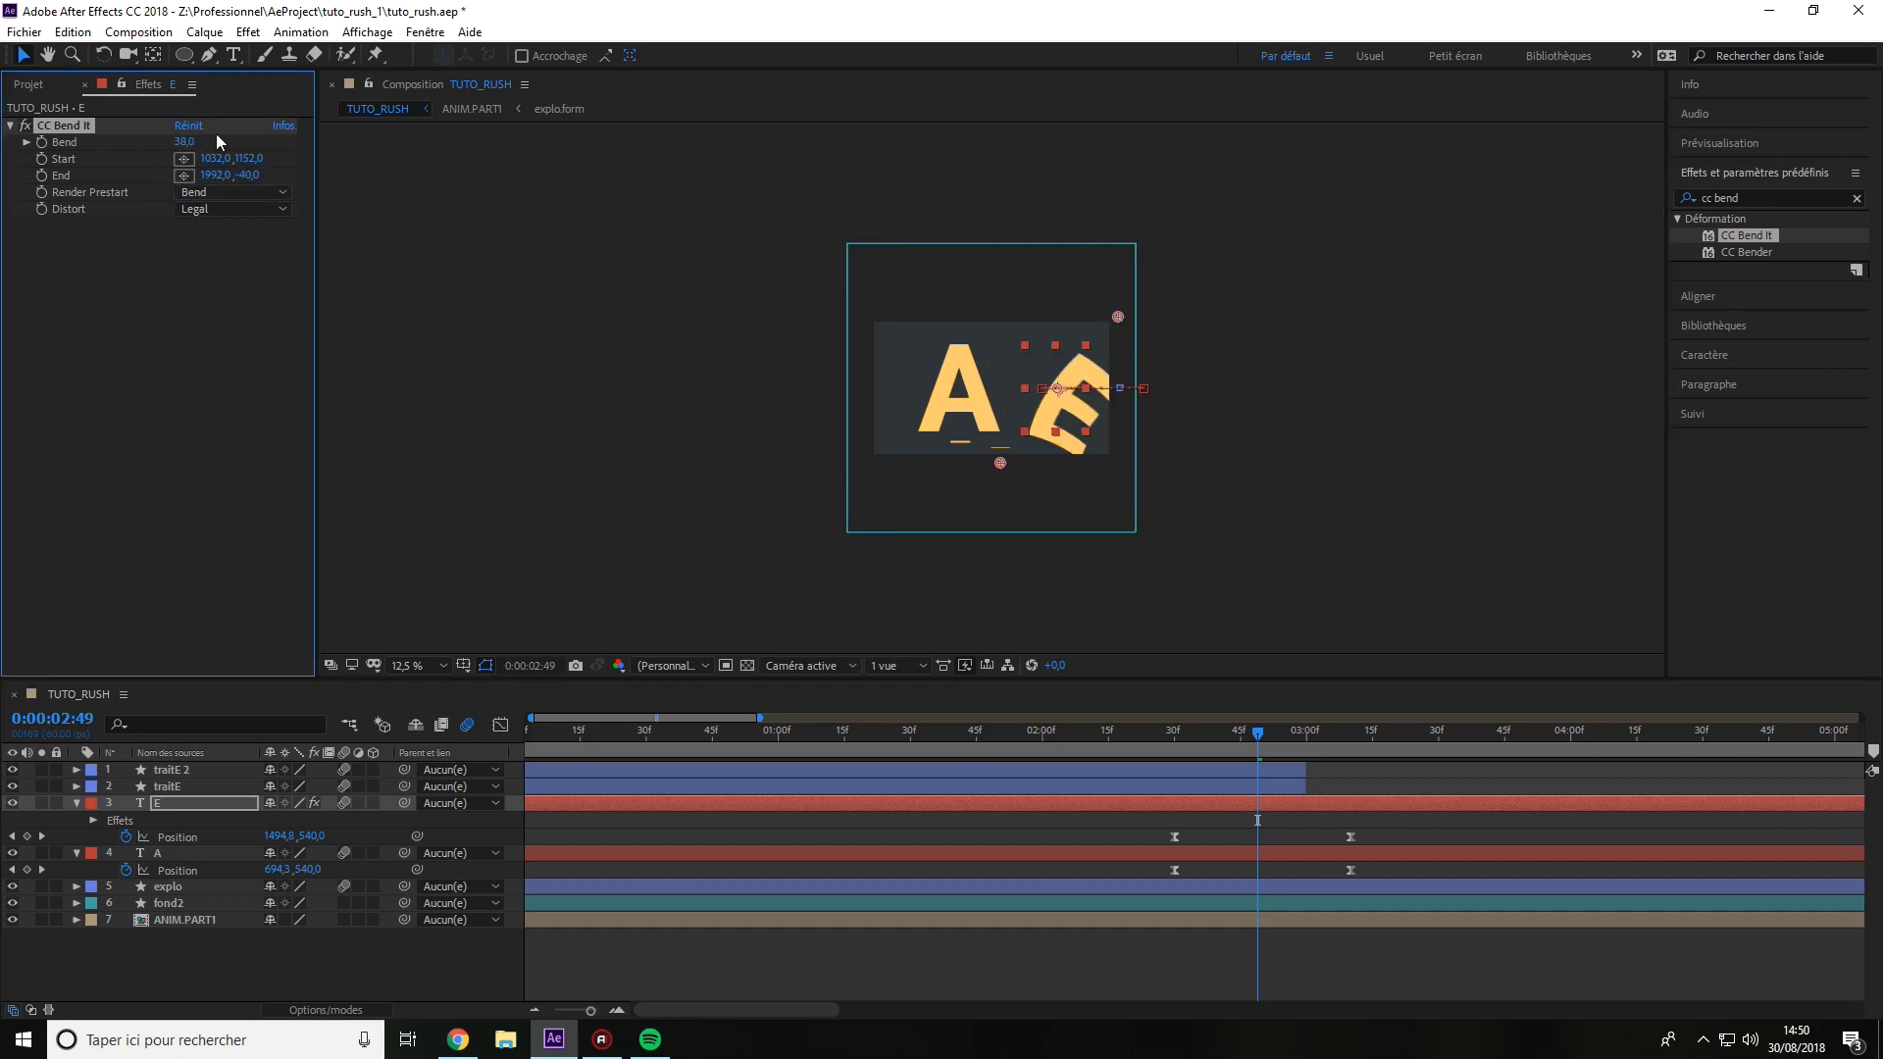
drag(184, 142, 147, 142)
Animate the E's Bend from 15 at 2:30 to 0 at 3:10 and scrub through the result.
click(1240, 733)
key(shift+slash)
drag(1240, 735, 1176, 739)
drag(184, 142, 219, 142)
drag(1177, 735, 1253, 735)
drag(185, 142, 162, 144)
click(1170, 735)
drag(1173, 733, 1352, 708)
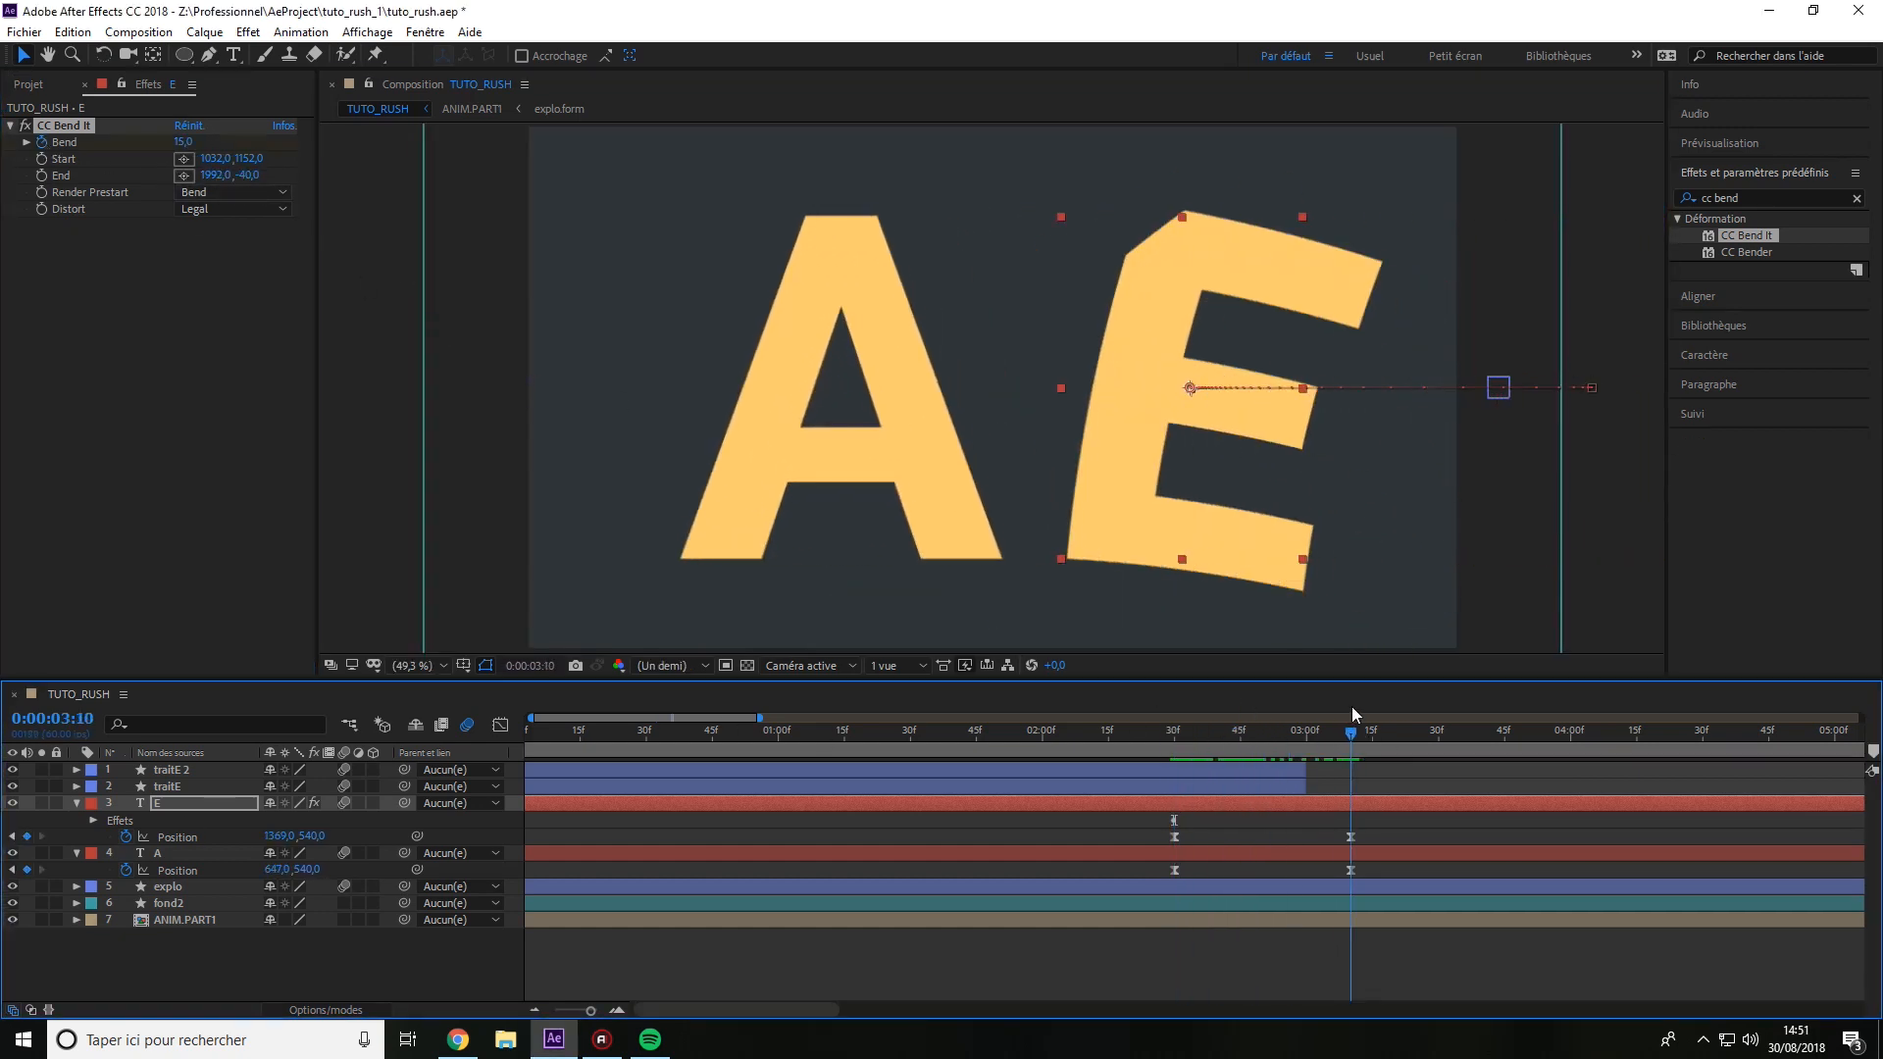
drag(182, 142, 166, 142)
drag(1274, 740, 1169, 757)
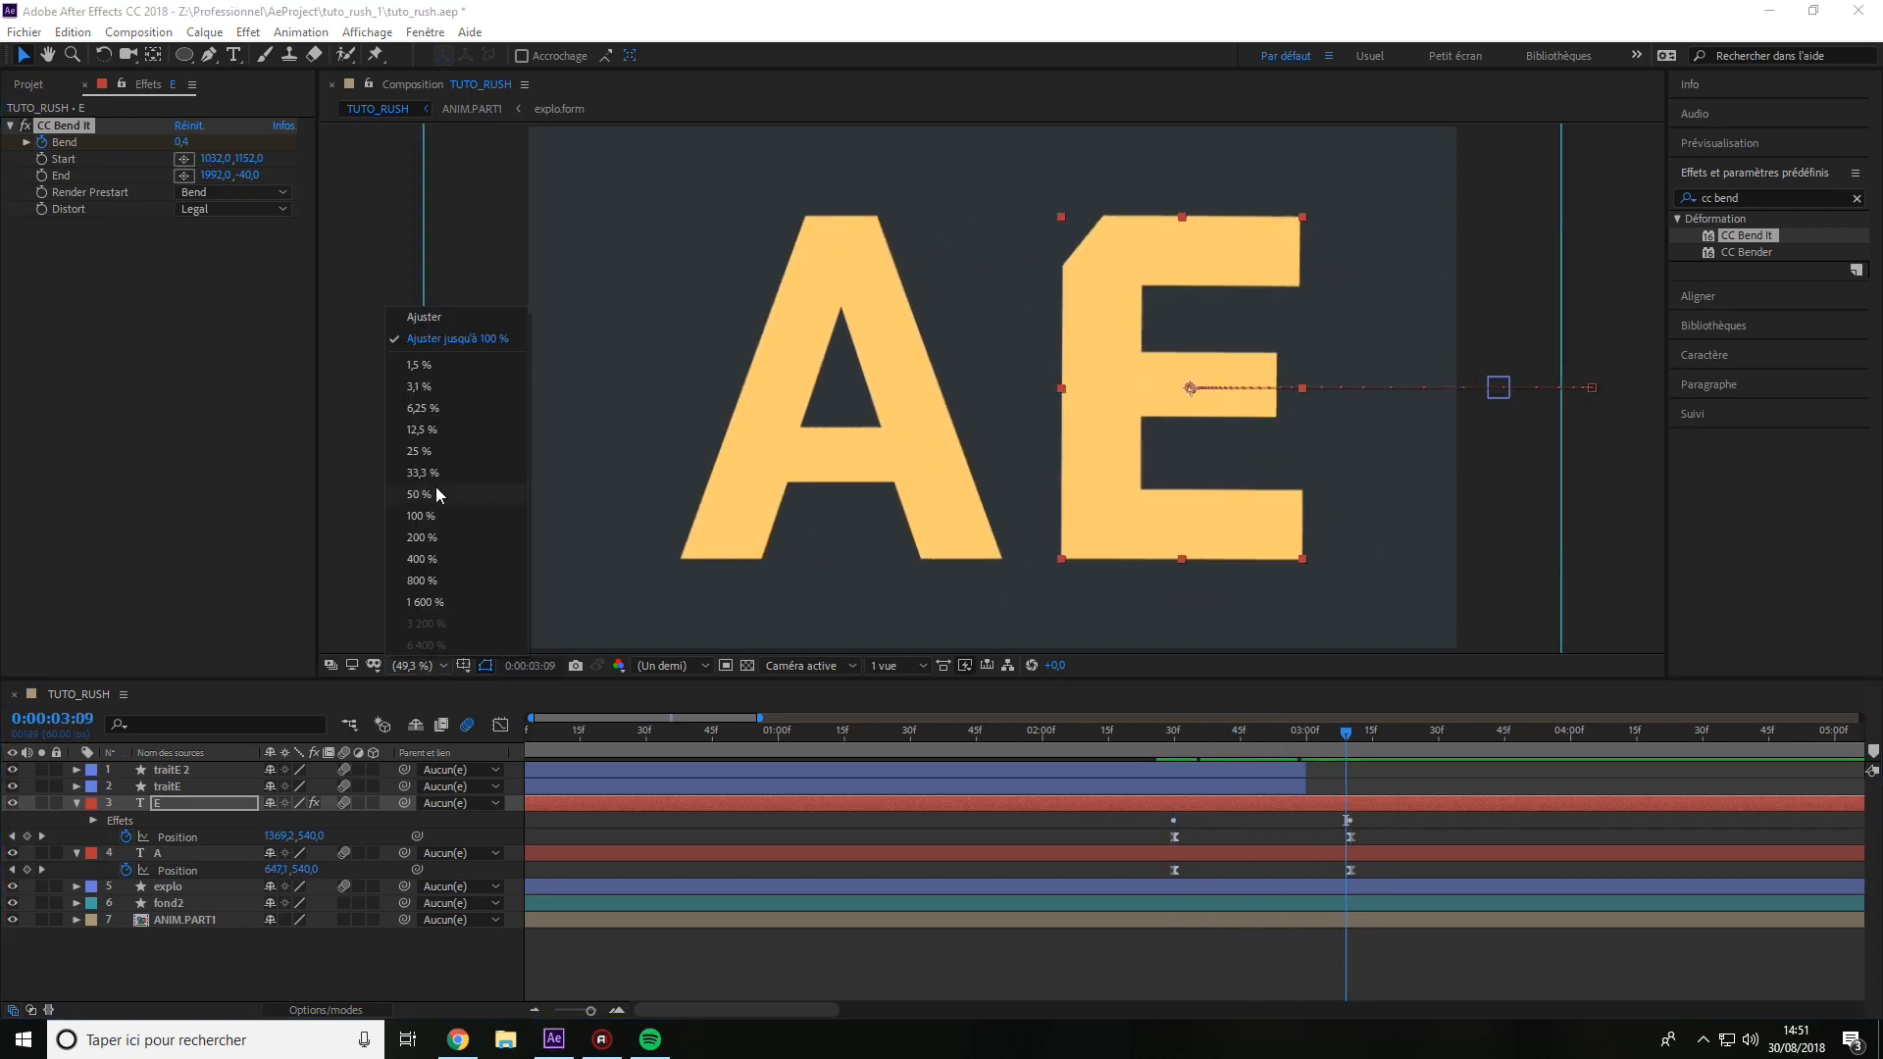
Select the E's Bend property for curve editing and review the bend motion around 3:00.
click(193, 837)
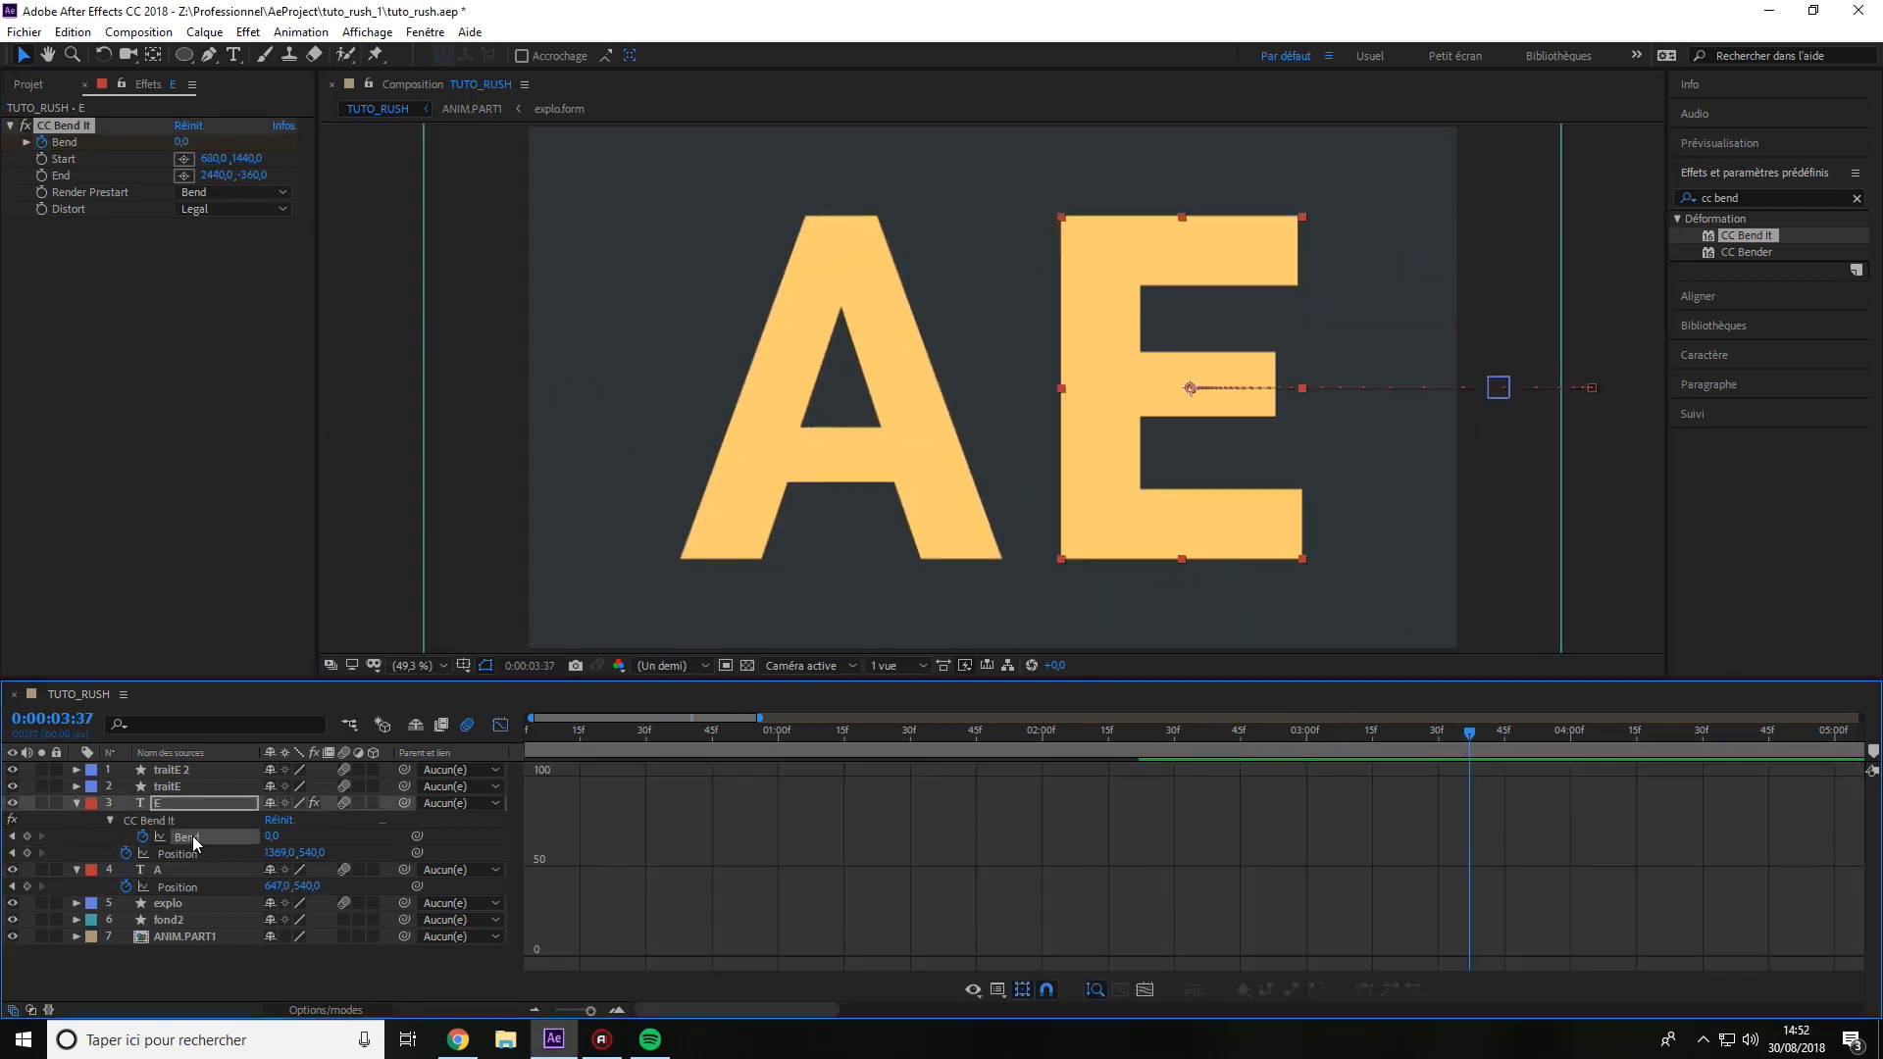
drag(1336, 751, 1263, 761)
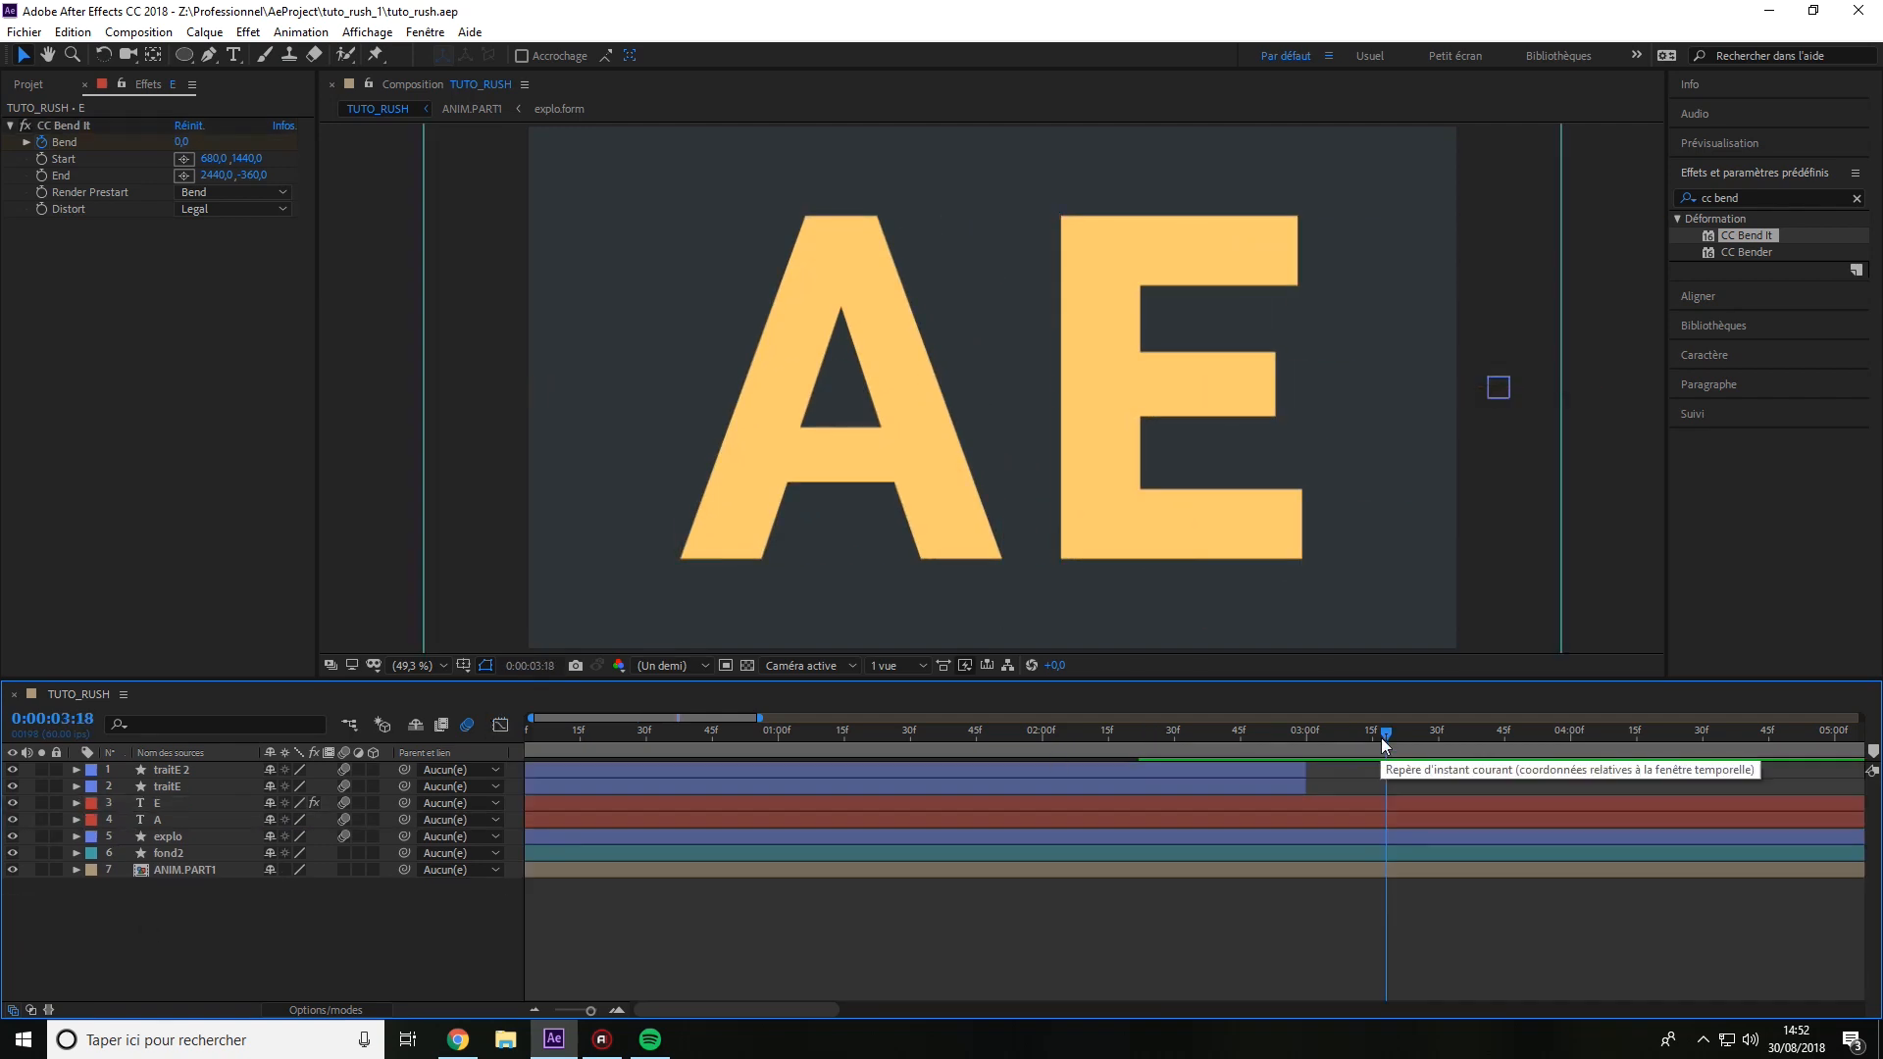
drag(1383, 742, 1305, 727)
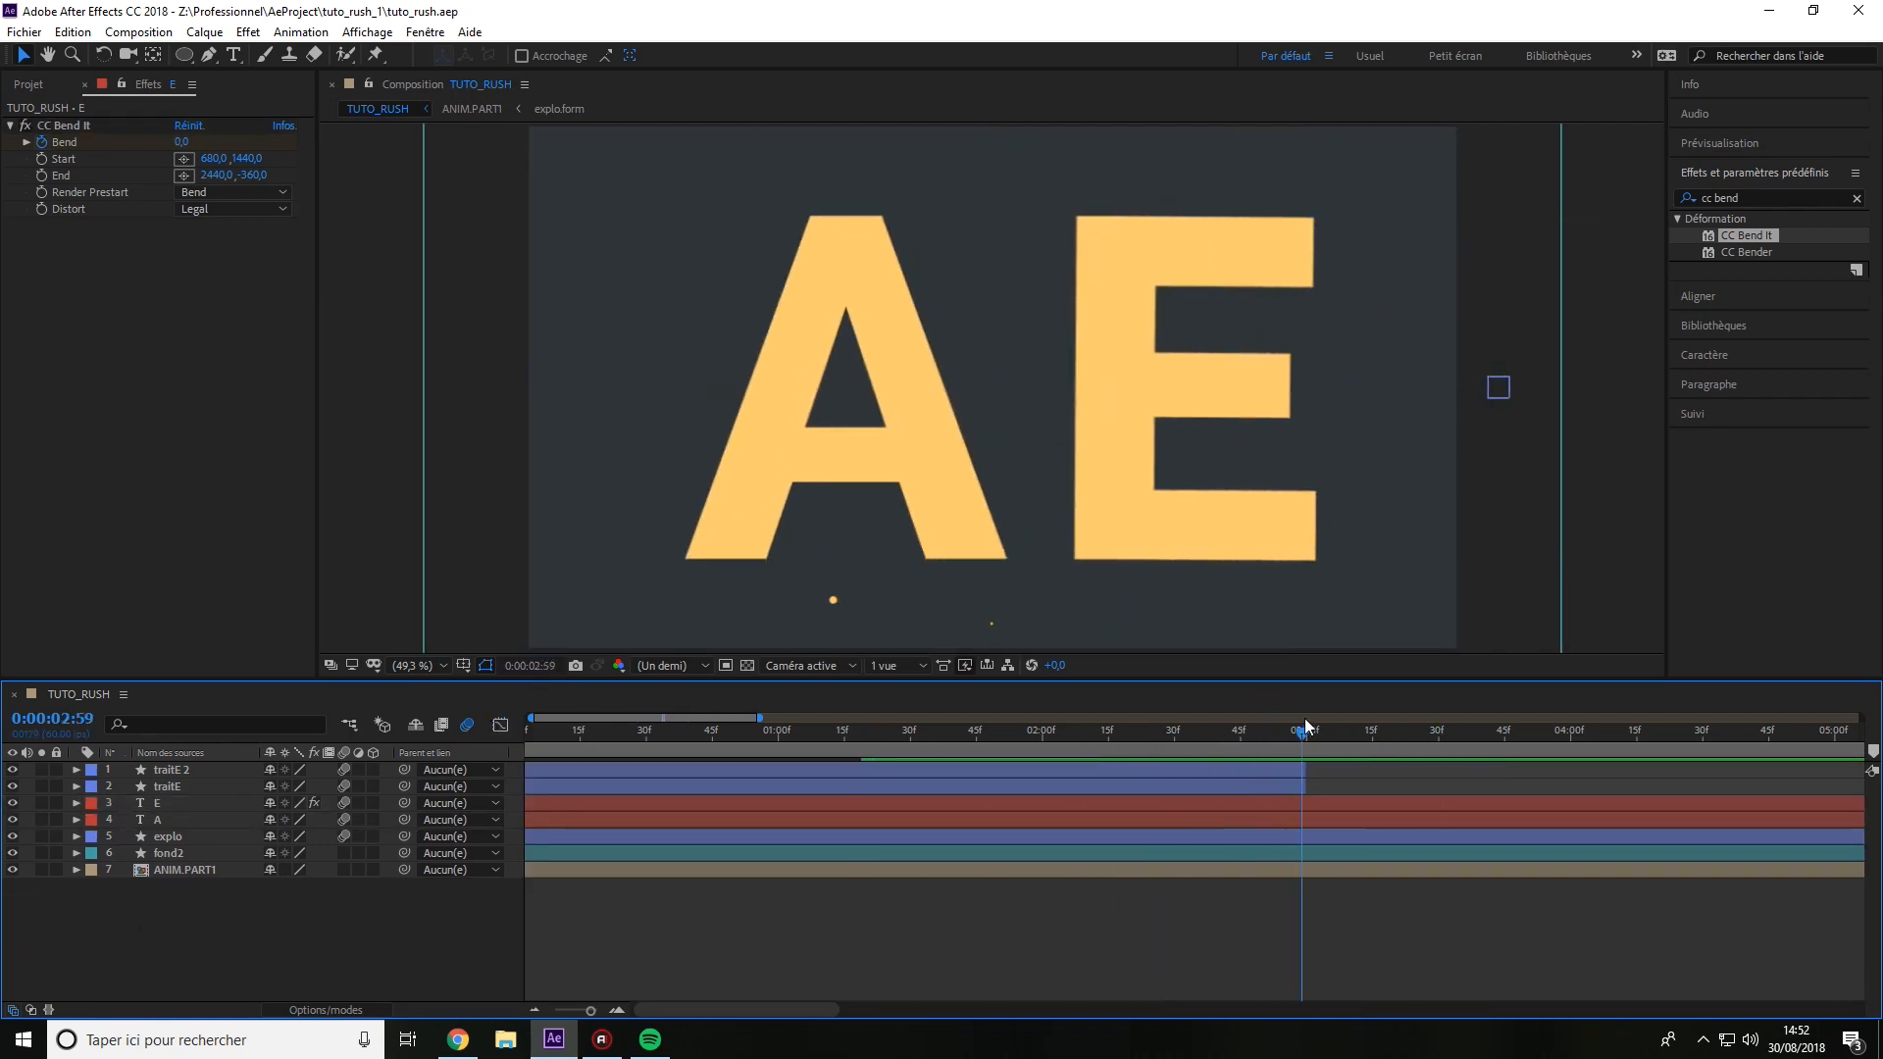
Precompose the A, E, explo, fond2, traitE and traitE 2 layers as ANIM.PART3.
click(168, 819)
shift+click(167, 803)
shift+click(168, 852)
shift+click(179, 788)
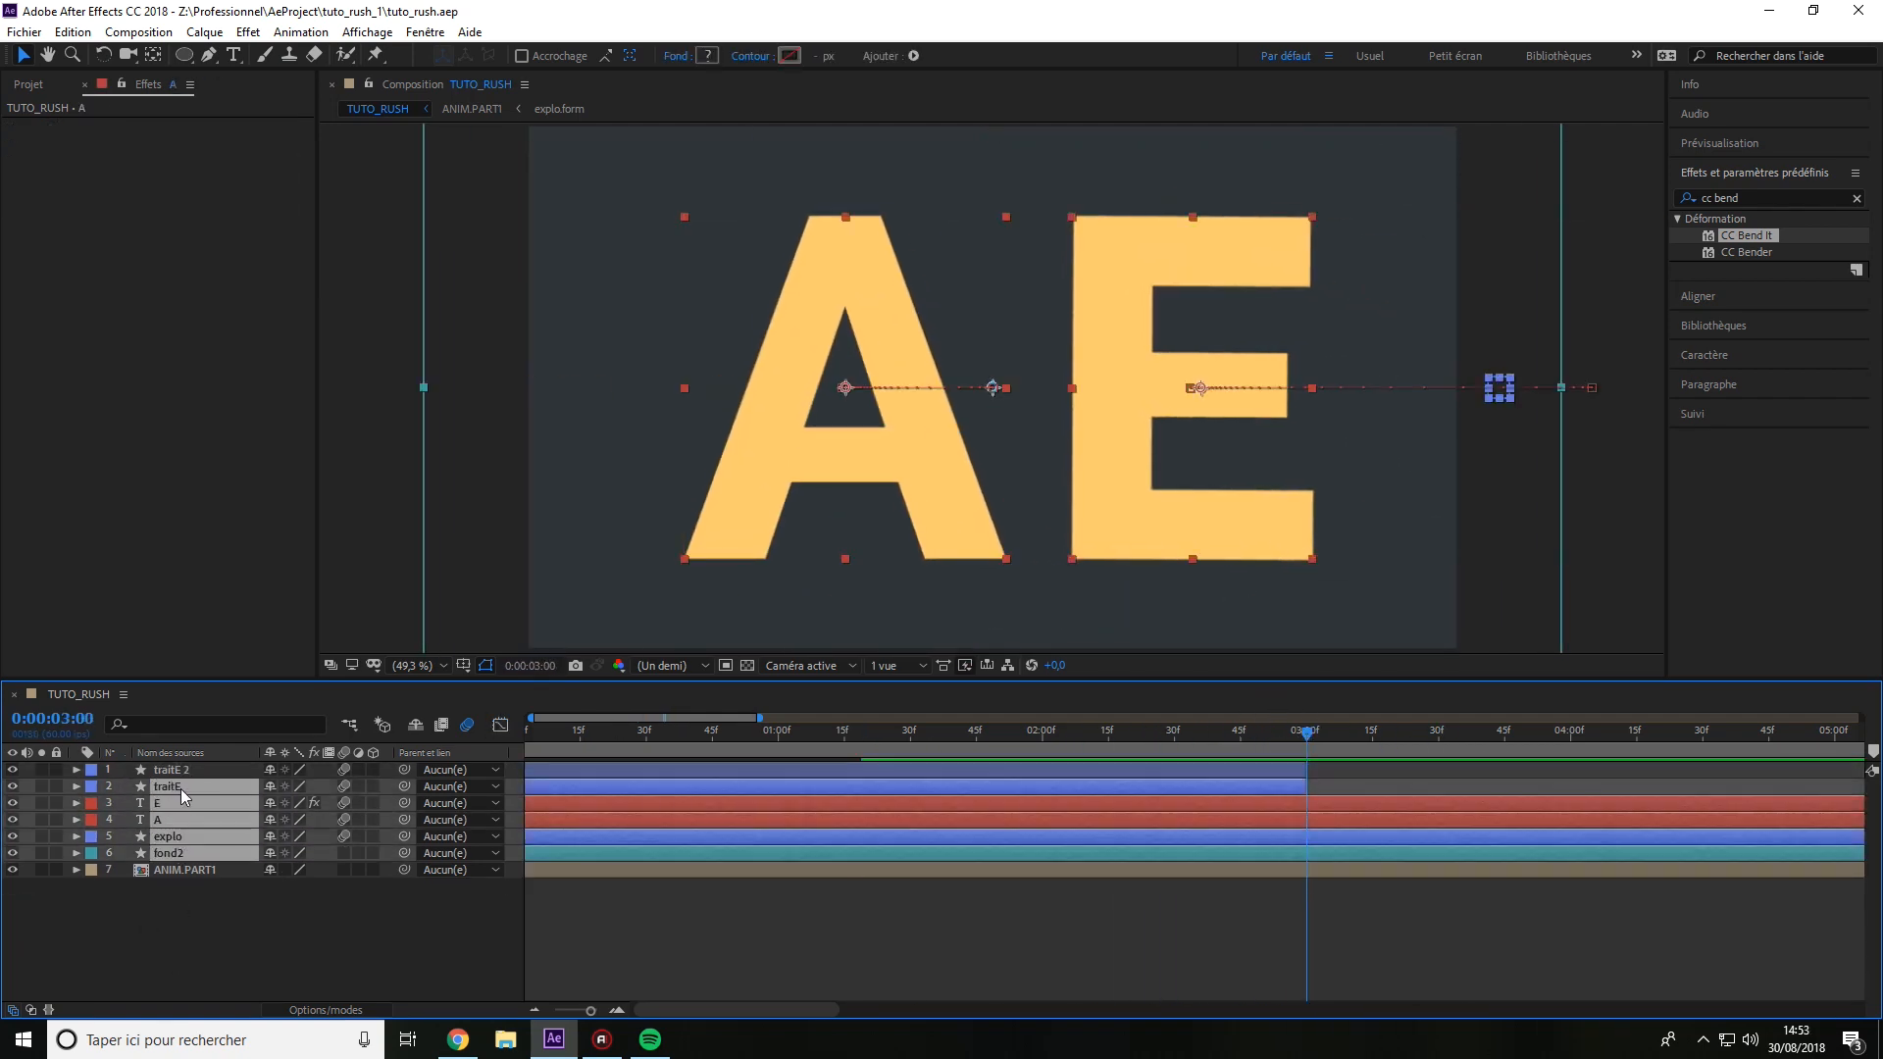
shift+click(179, 770)
key(ctrl+shift+c)
text(ANIM.PART3)
key(Return)
Keyframe ANIM.PART3's position at 3:00 and set its X position to -960 at 3:45.
key(alt+shift+p)
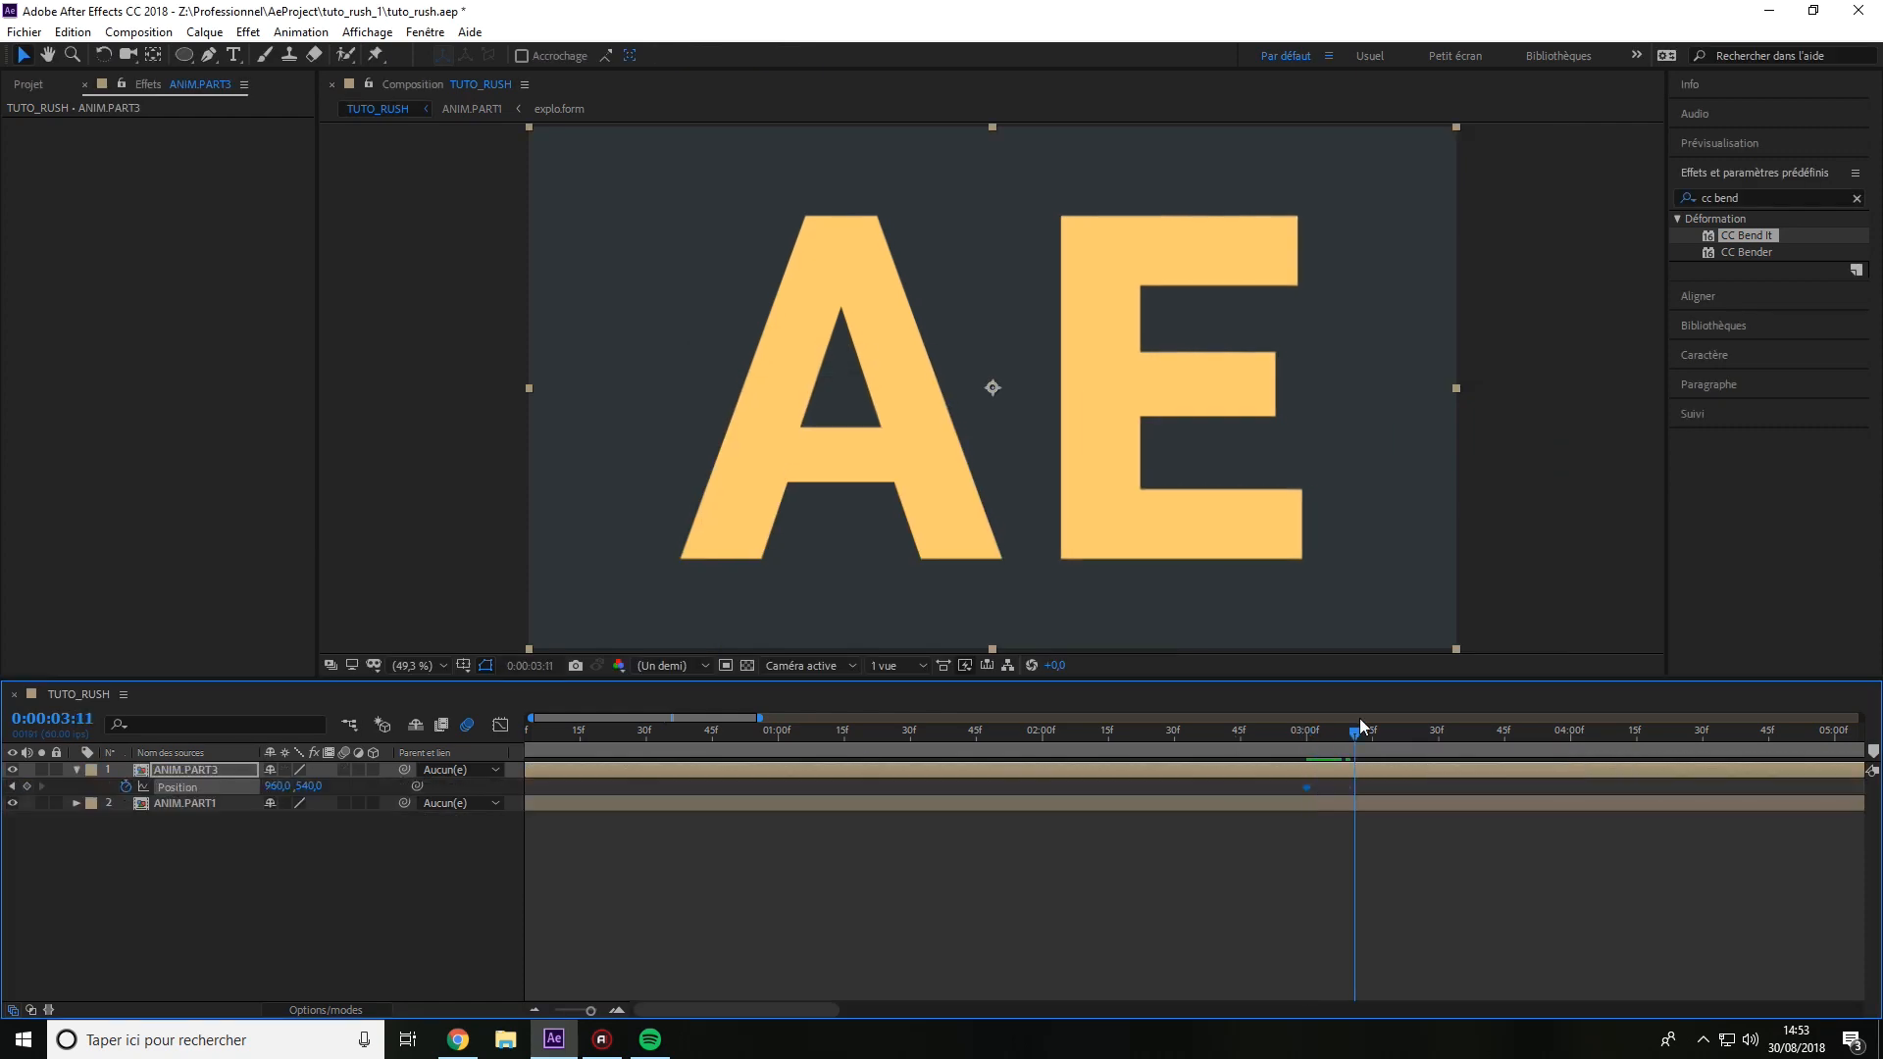
text(-960)
key(Return)
Enable motion blur on ANIM.PART3 and ease its position keyframes into a speed curve that peaks early.
click(343, 770)
click(500, 724)
key(F9)
drag(1438, 953, 1314, 953)
drag(1304, 733, 1020, 745)
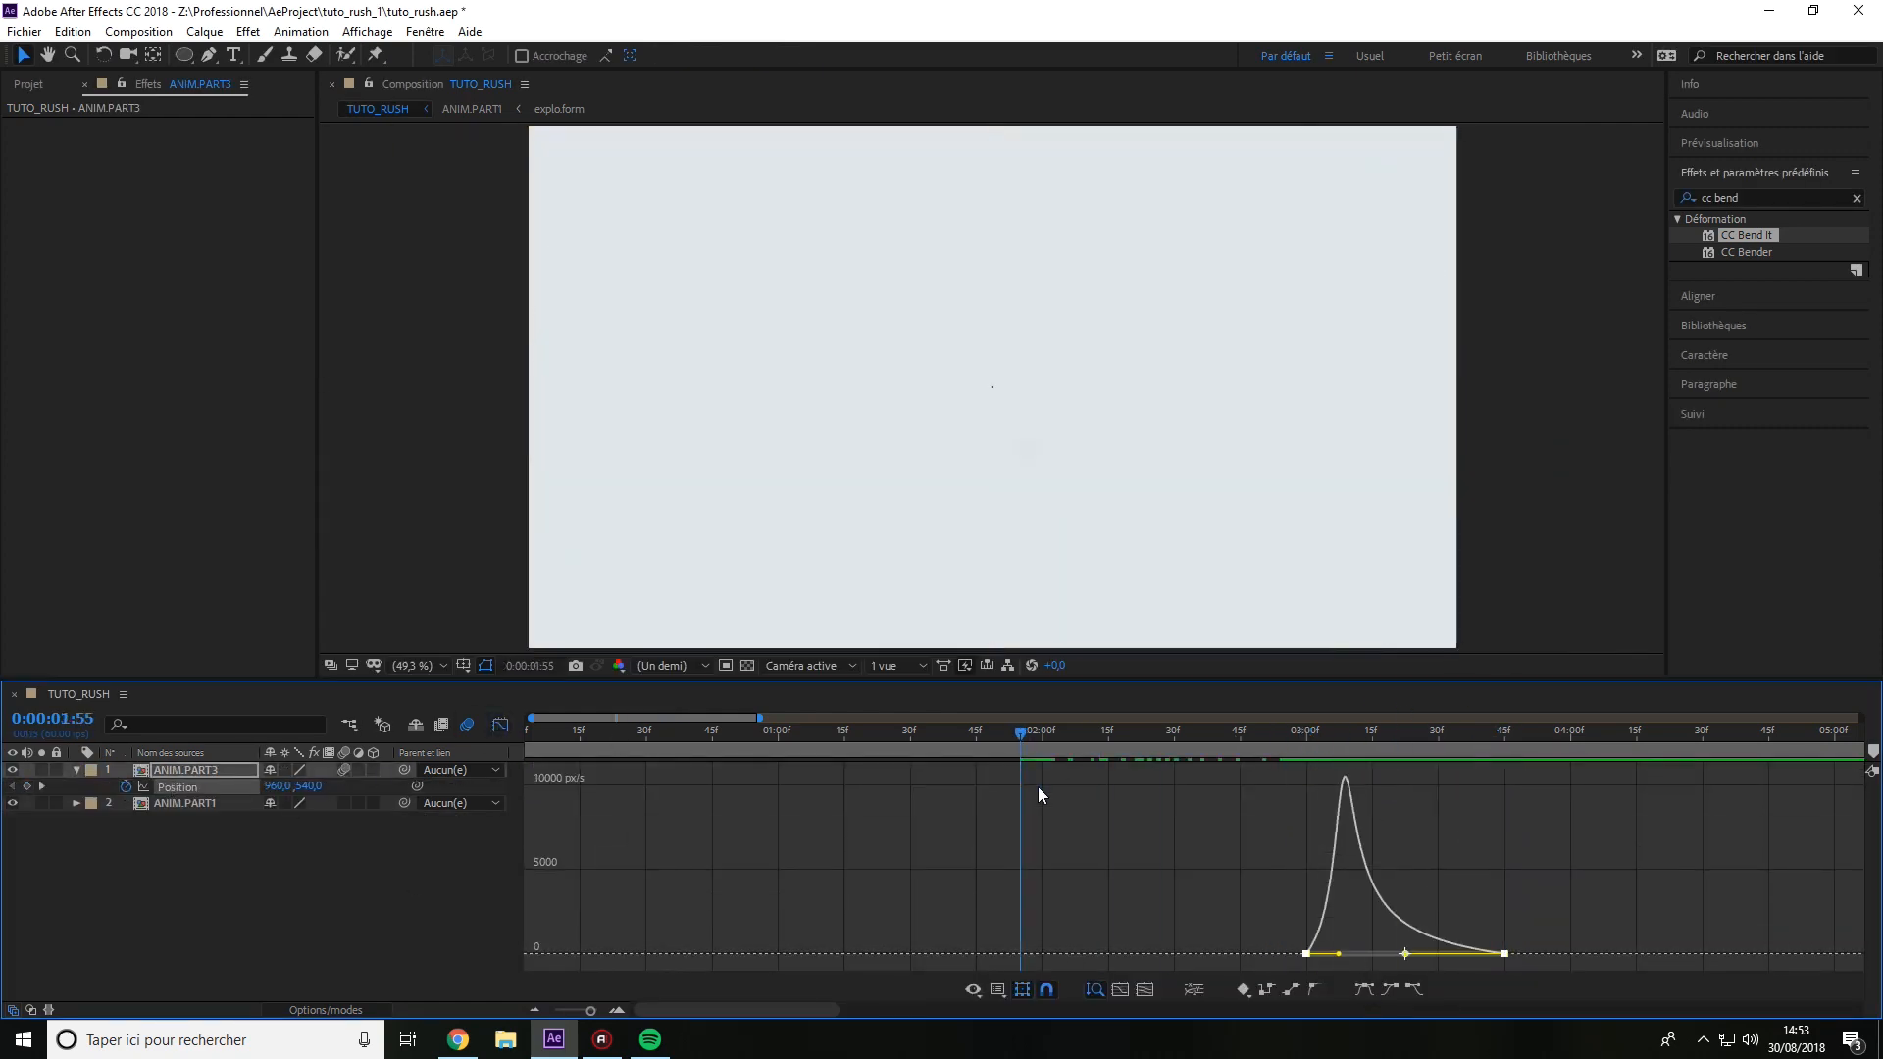
Add the text PROJECT at 3:45 in Raleway Thin and apply the dark colour code copied from the browser.
drag(1446, 739, 1505, 725)
key(shift+F3)
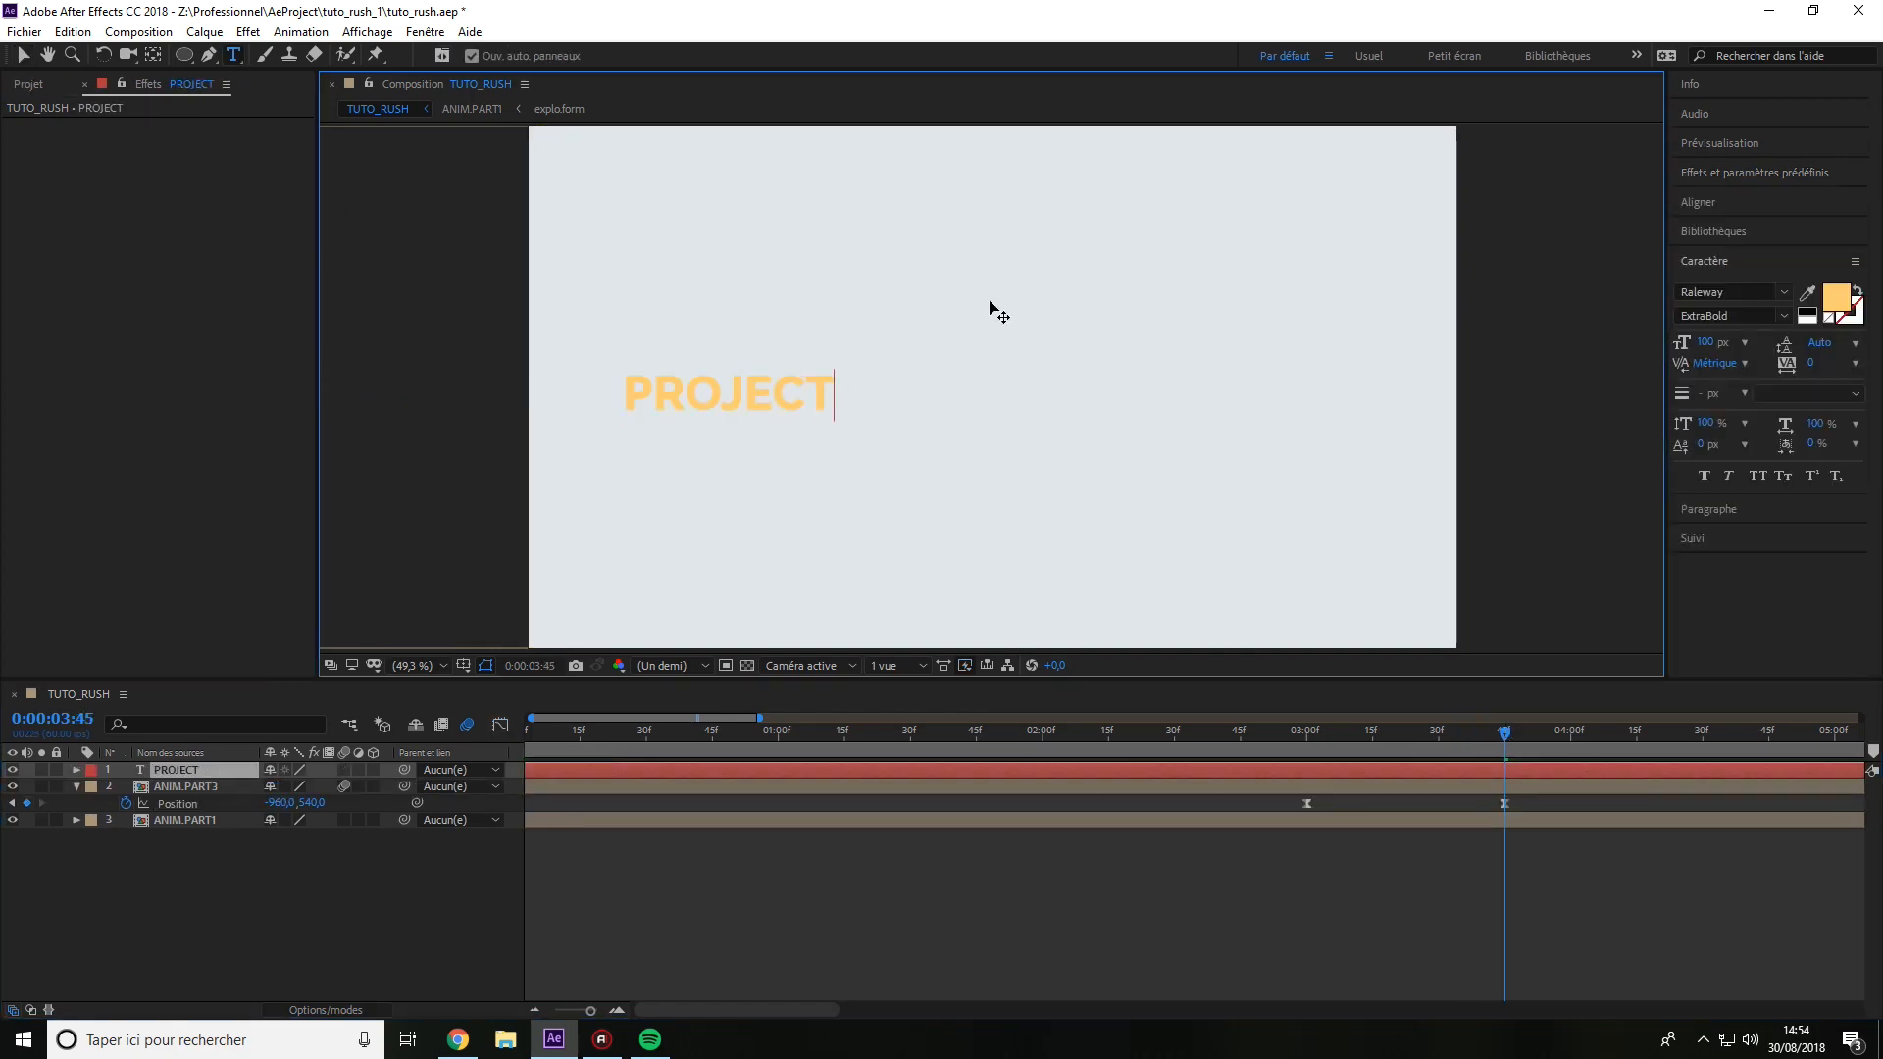
key(ctrl+a)
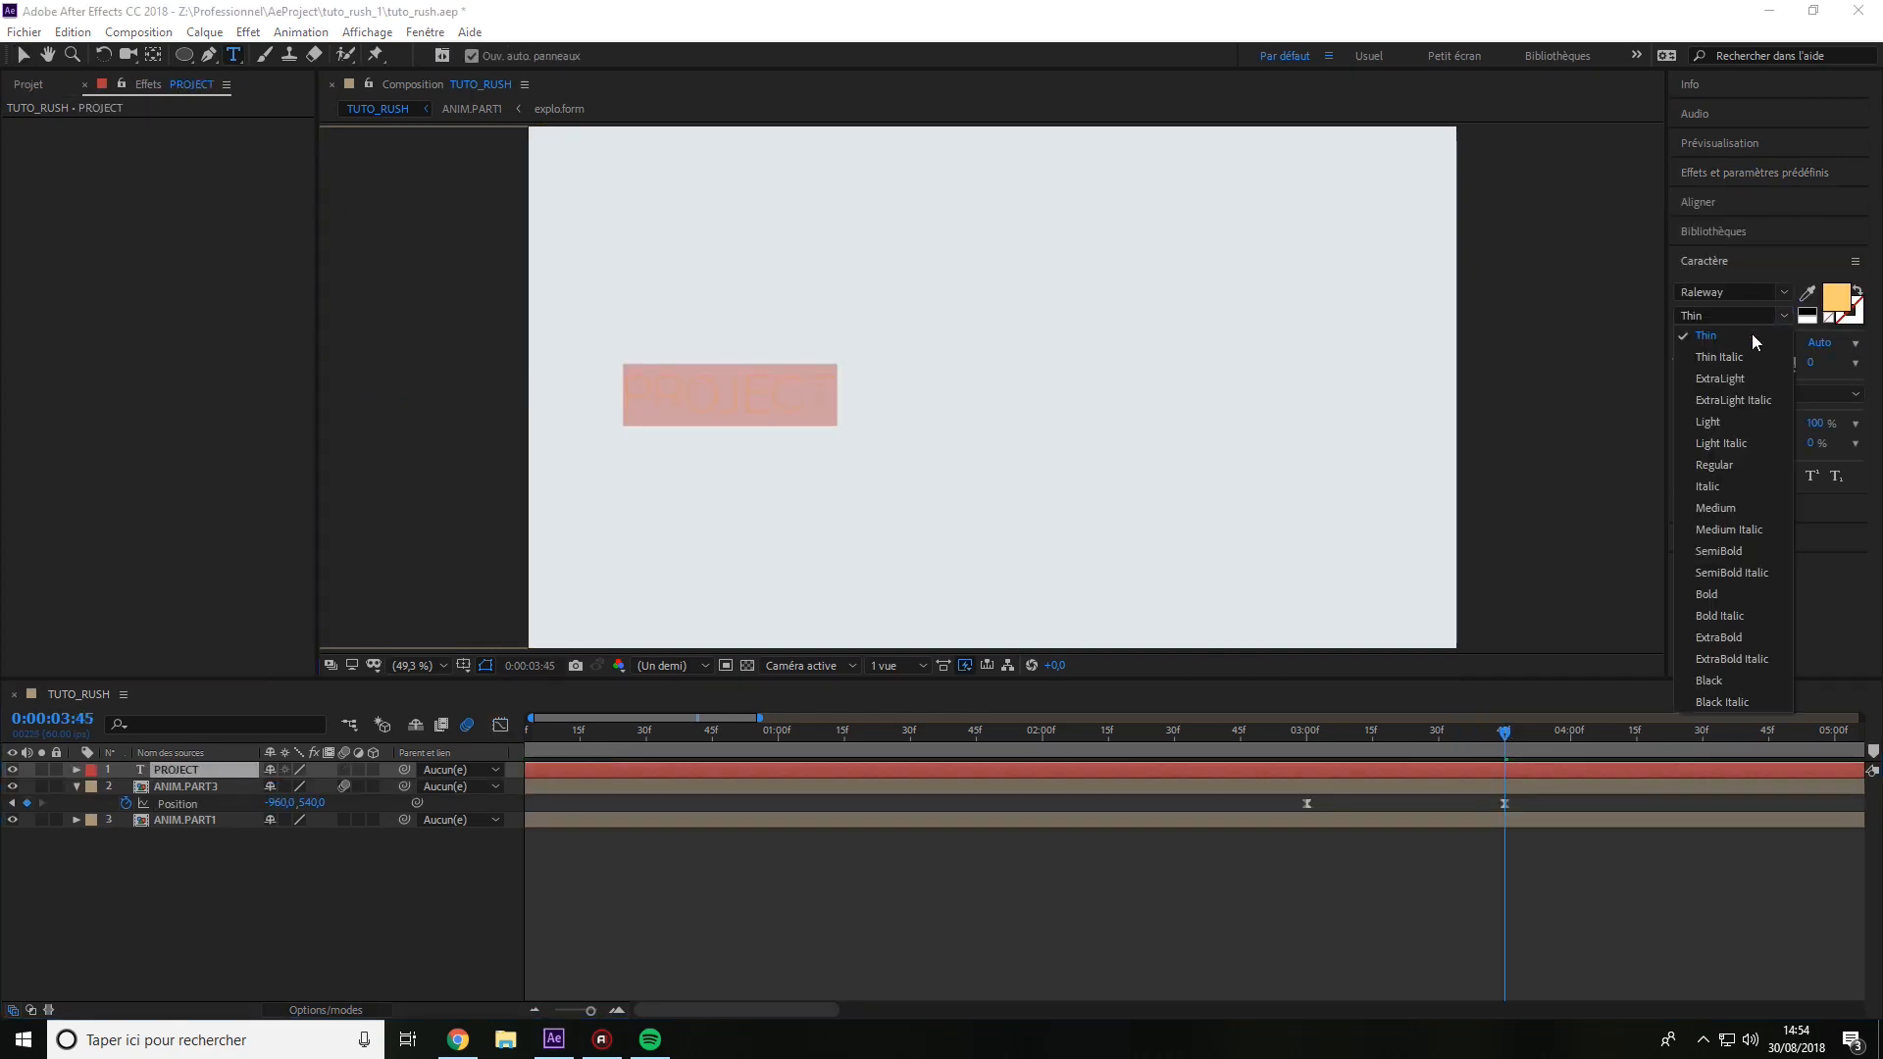
click(446, 1054)
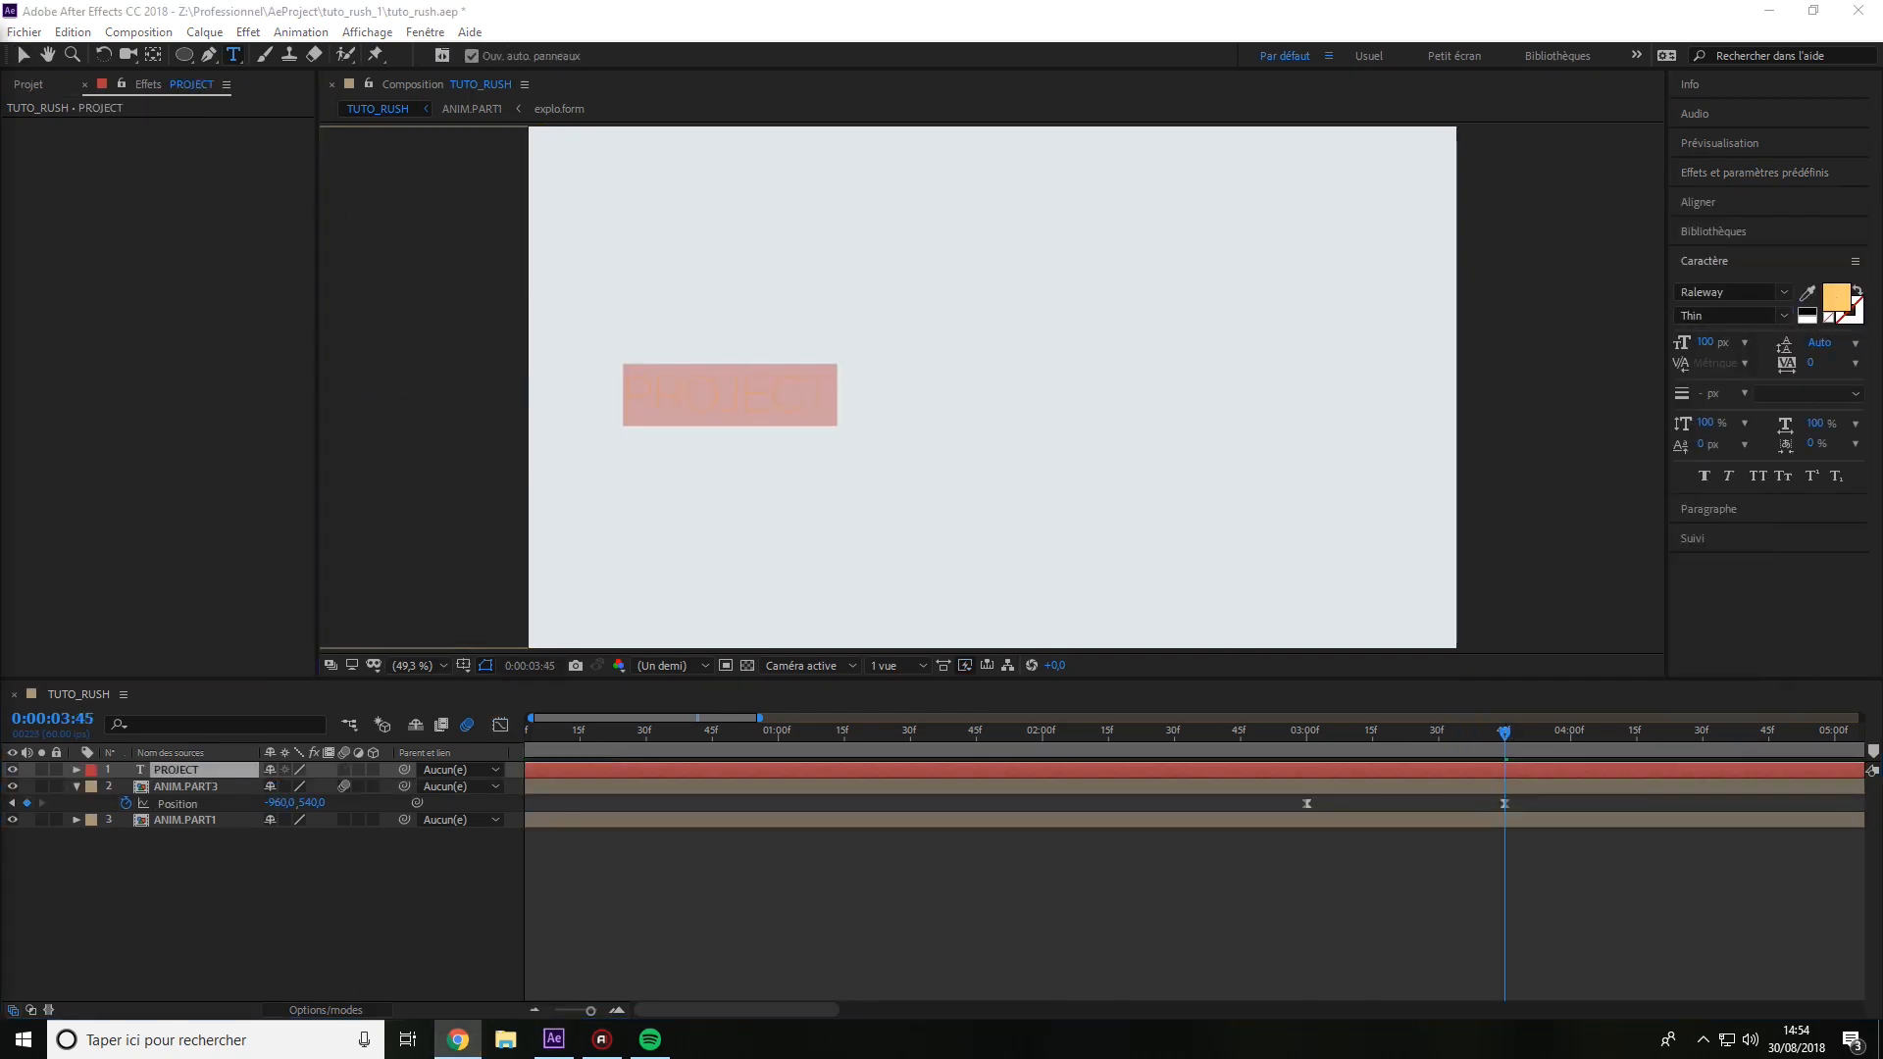
click(1831, 297)
key(ctrl+v)
key(Return)
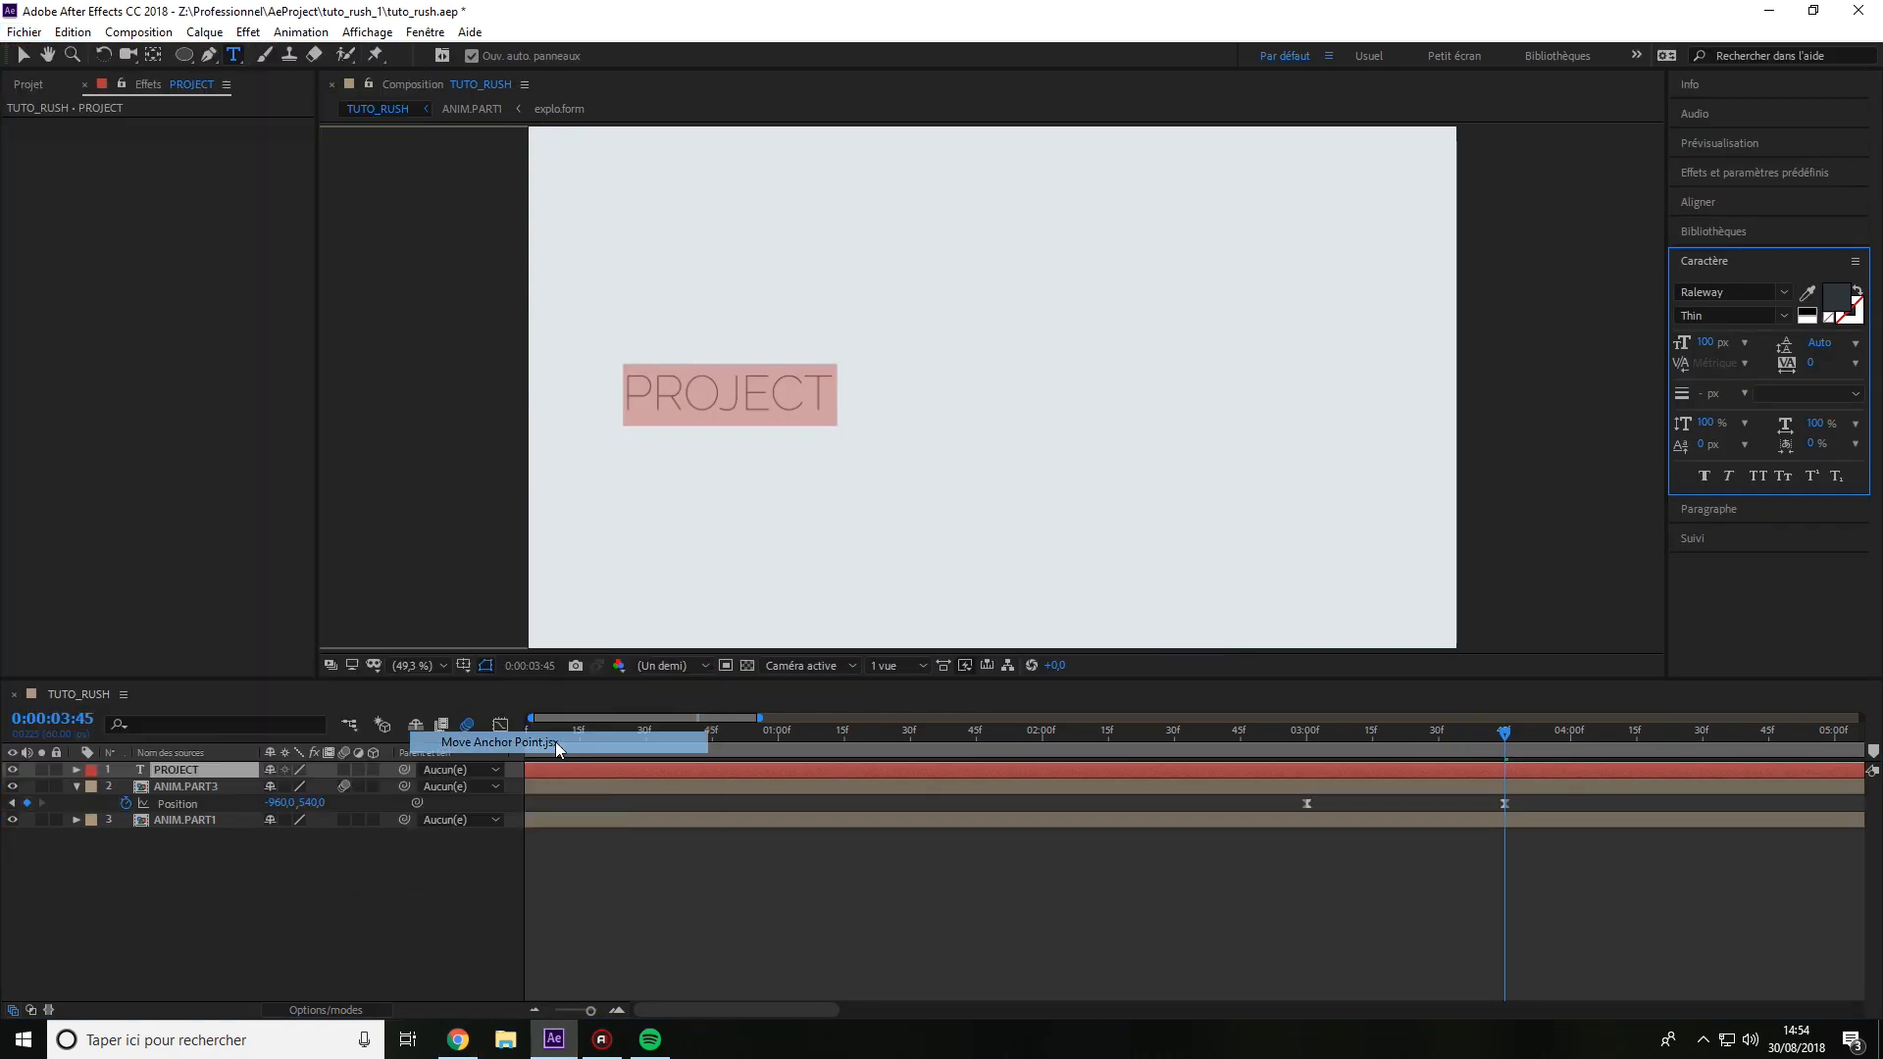
Centre the PROJECT text at 960, 540 and scale it to 300%.
click(226, 769)
key(p)
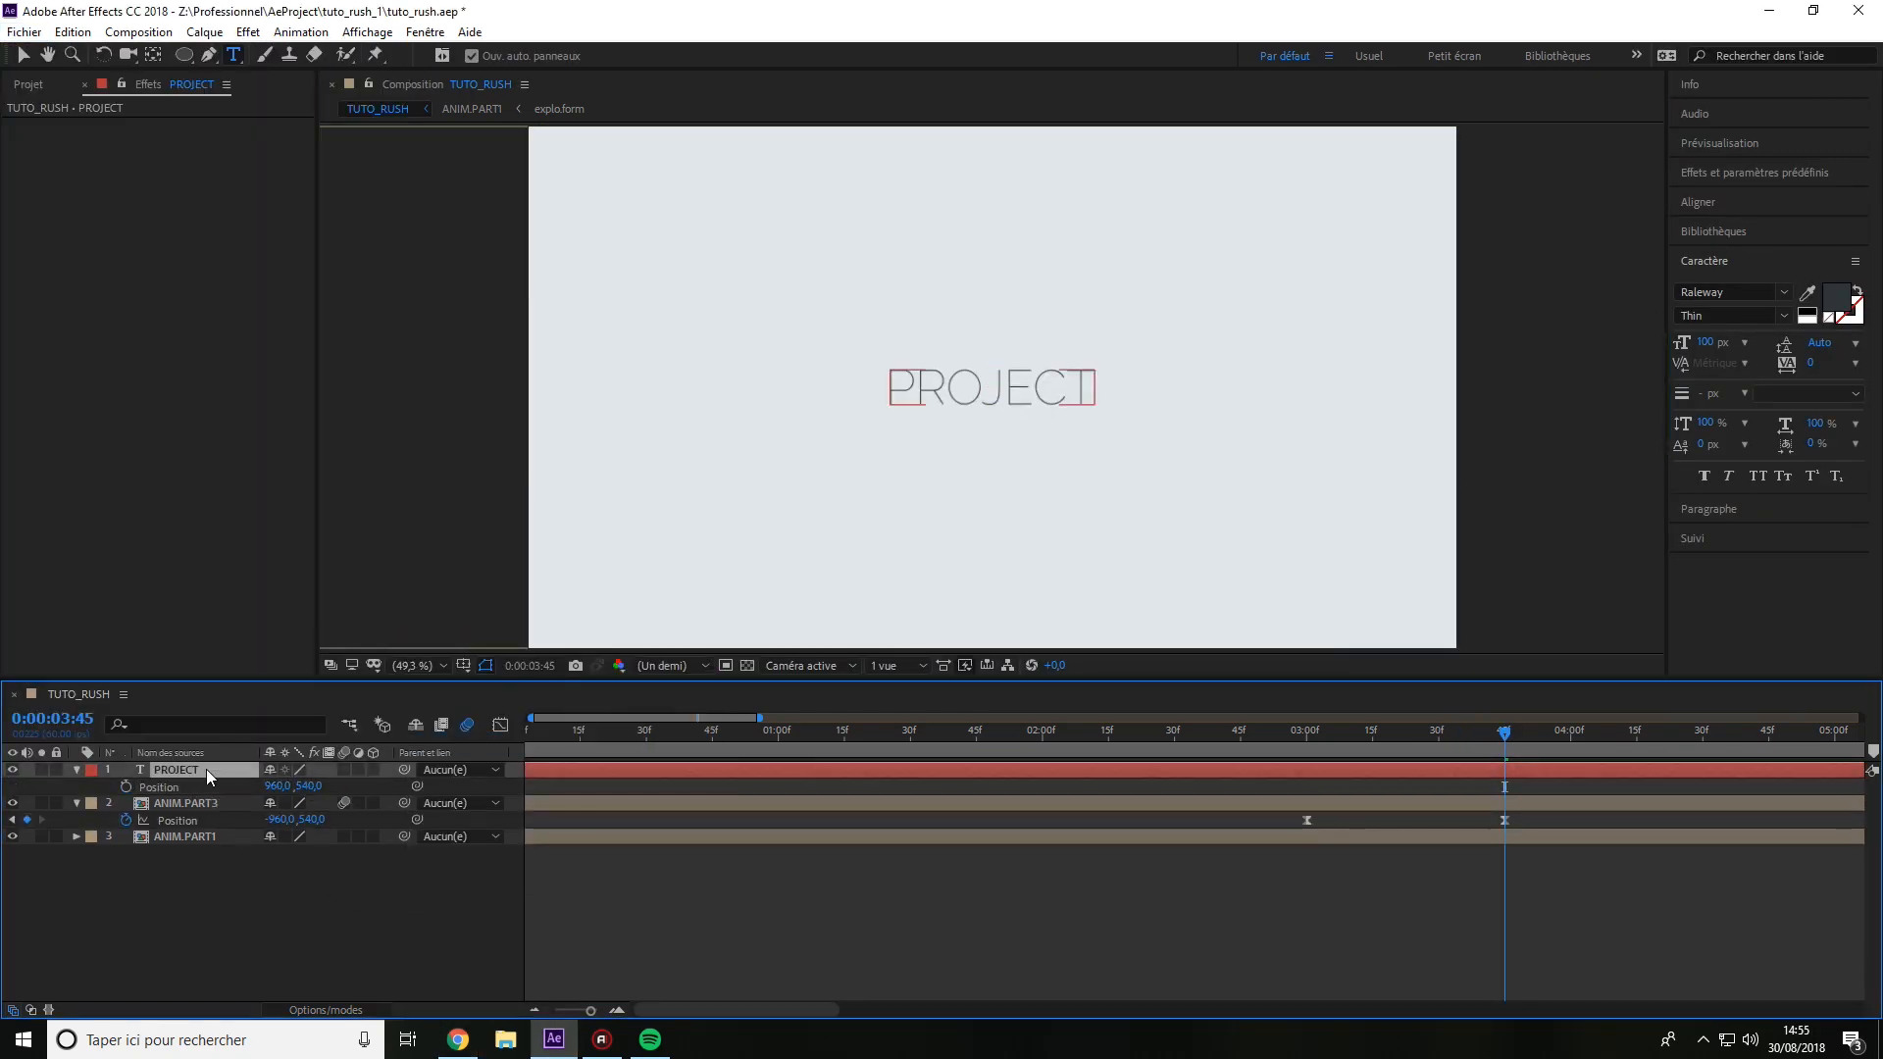
key(s)
click(292, 786)
text(500)
key(Return)
click(293, 787)
text(300)
key(Return)
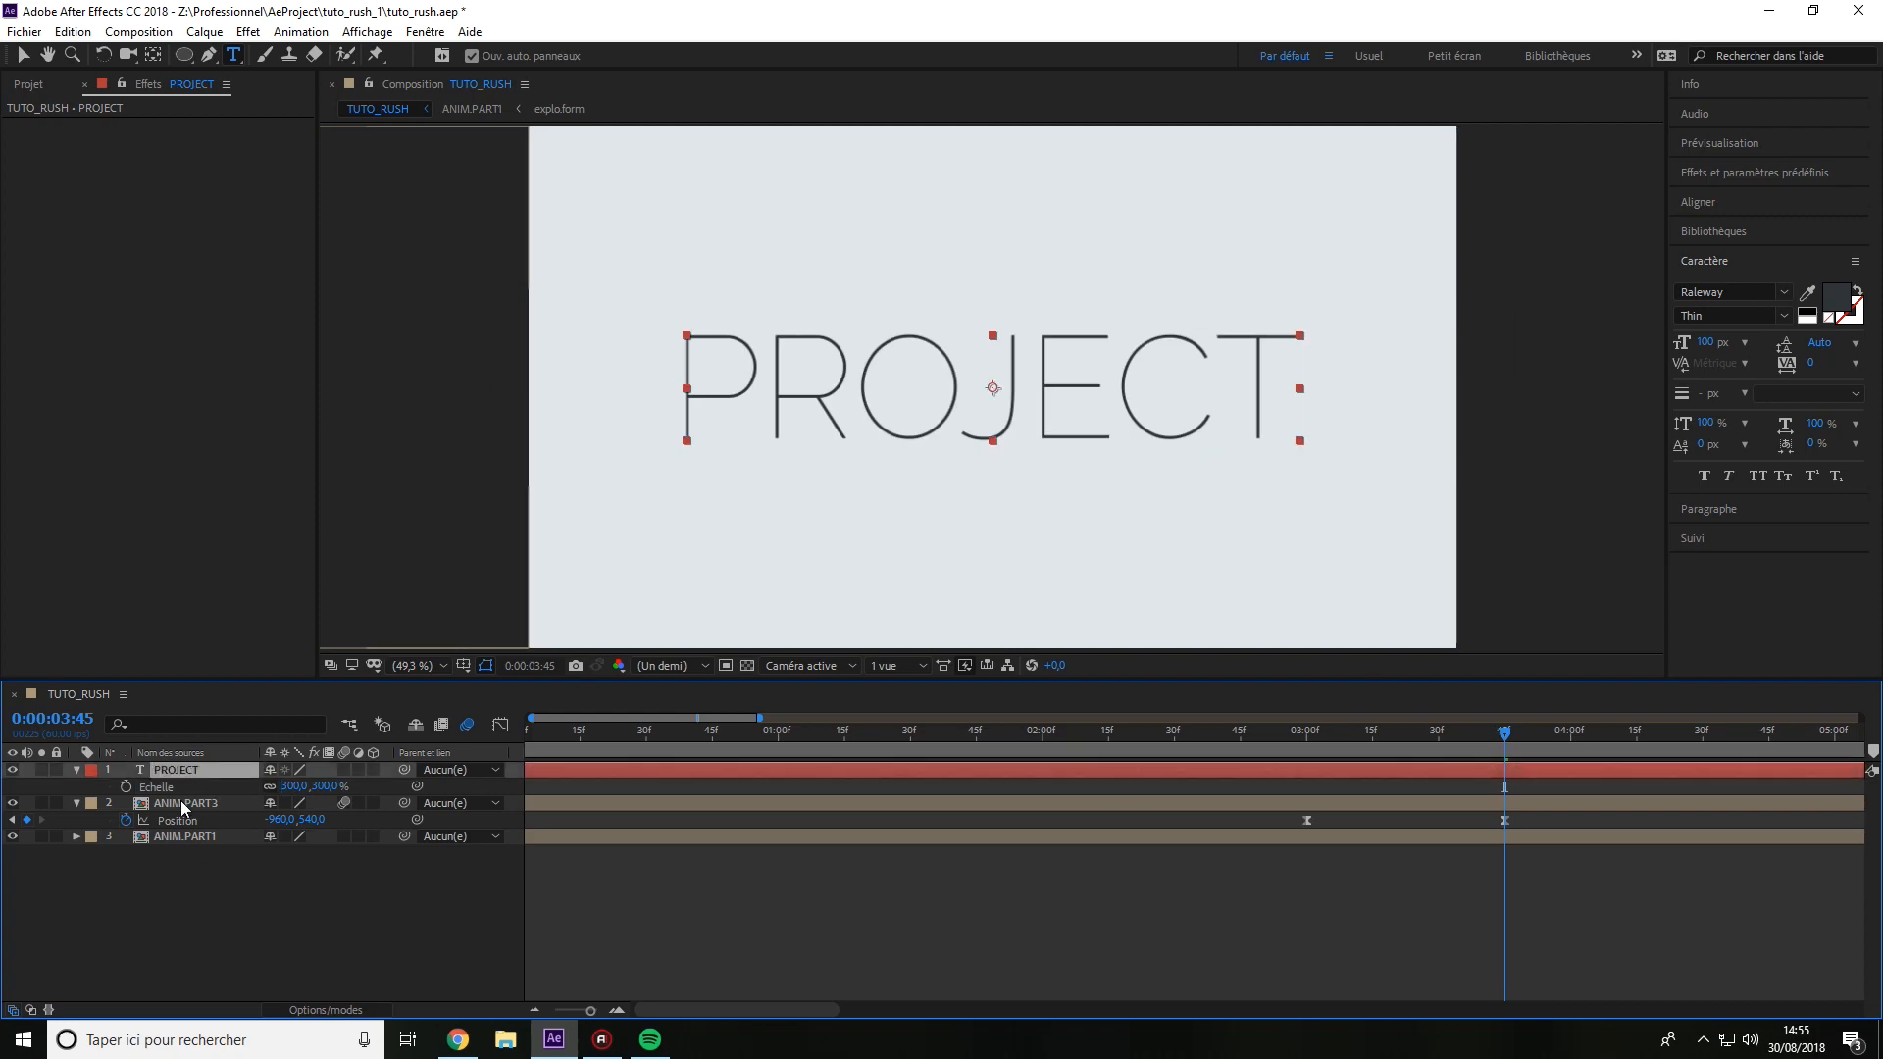
Keyframe the PROJECT layer's position at 3:00 with X at 1920, and open the list of scripts.
key(p)
drag(1506, 736, 1306, 750)
click(125, 786)
click(279, 786)
text(1920)
key(Return)
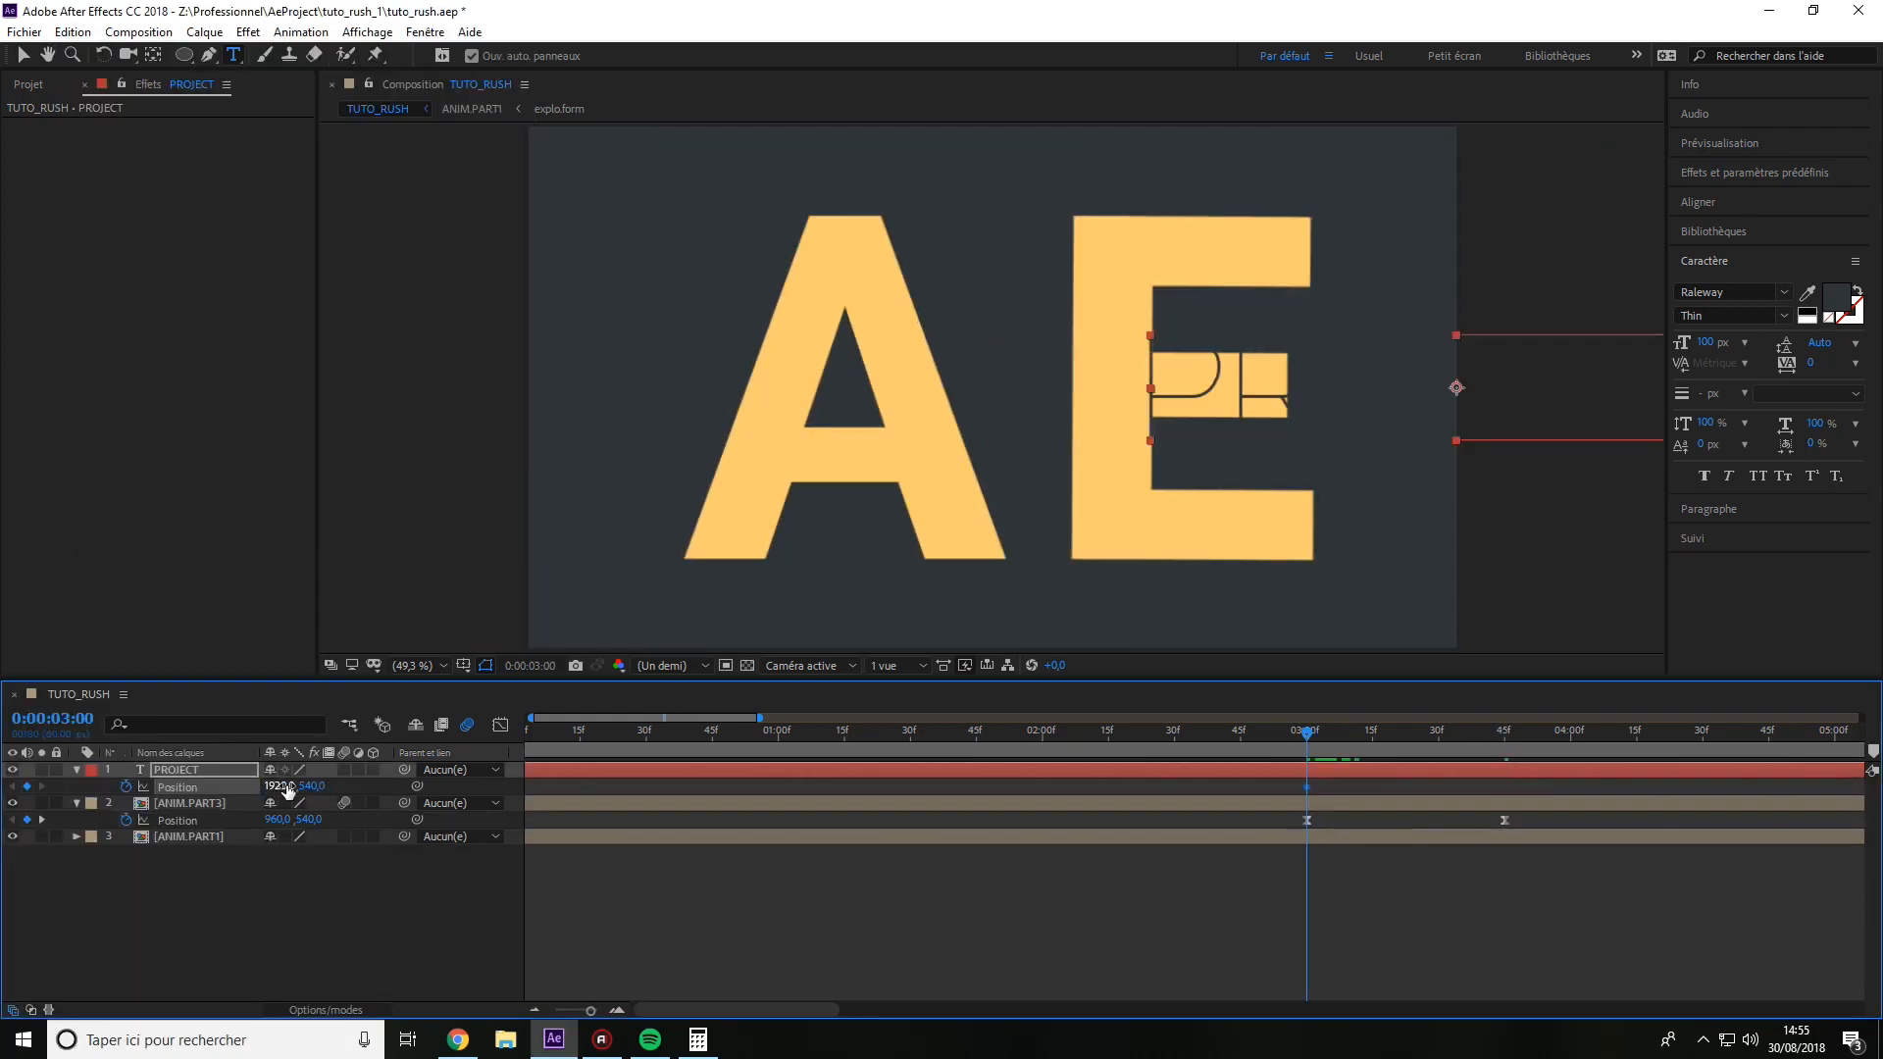
click(23, 31)
mouse_move(117, 563)
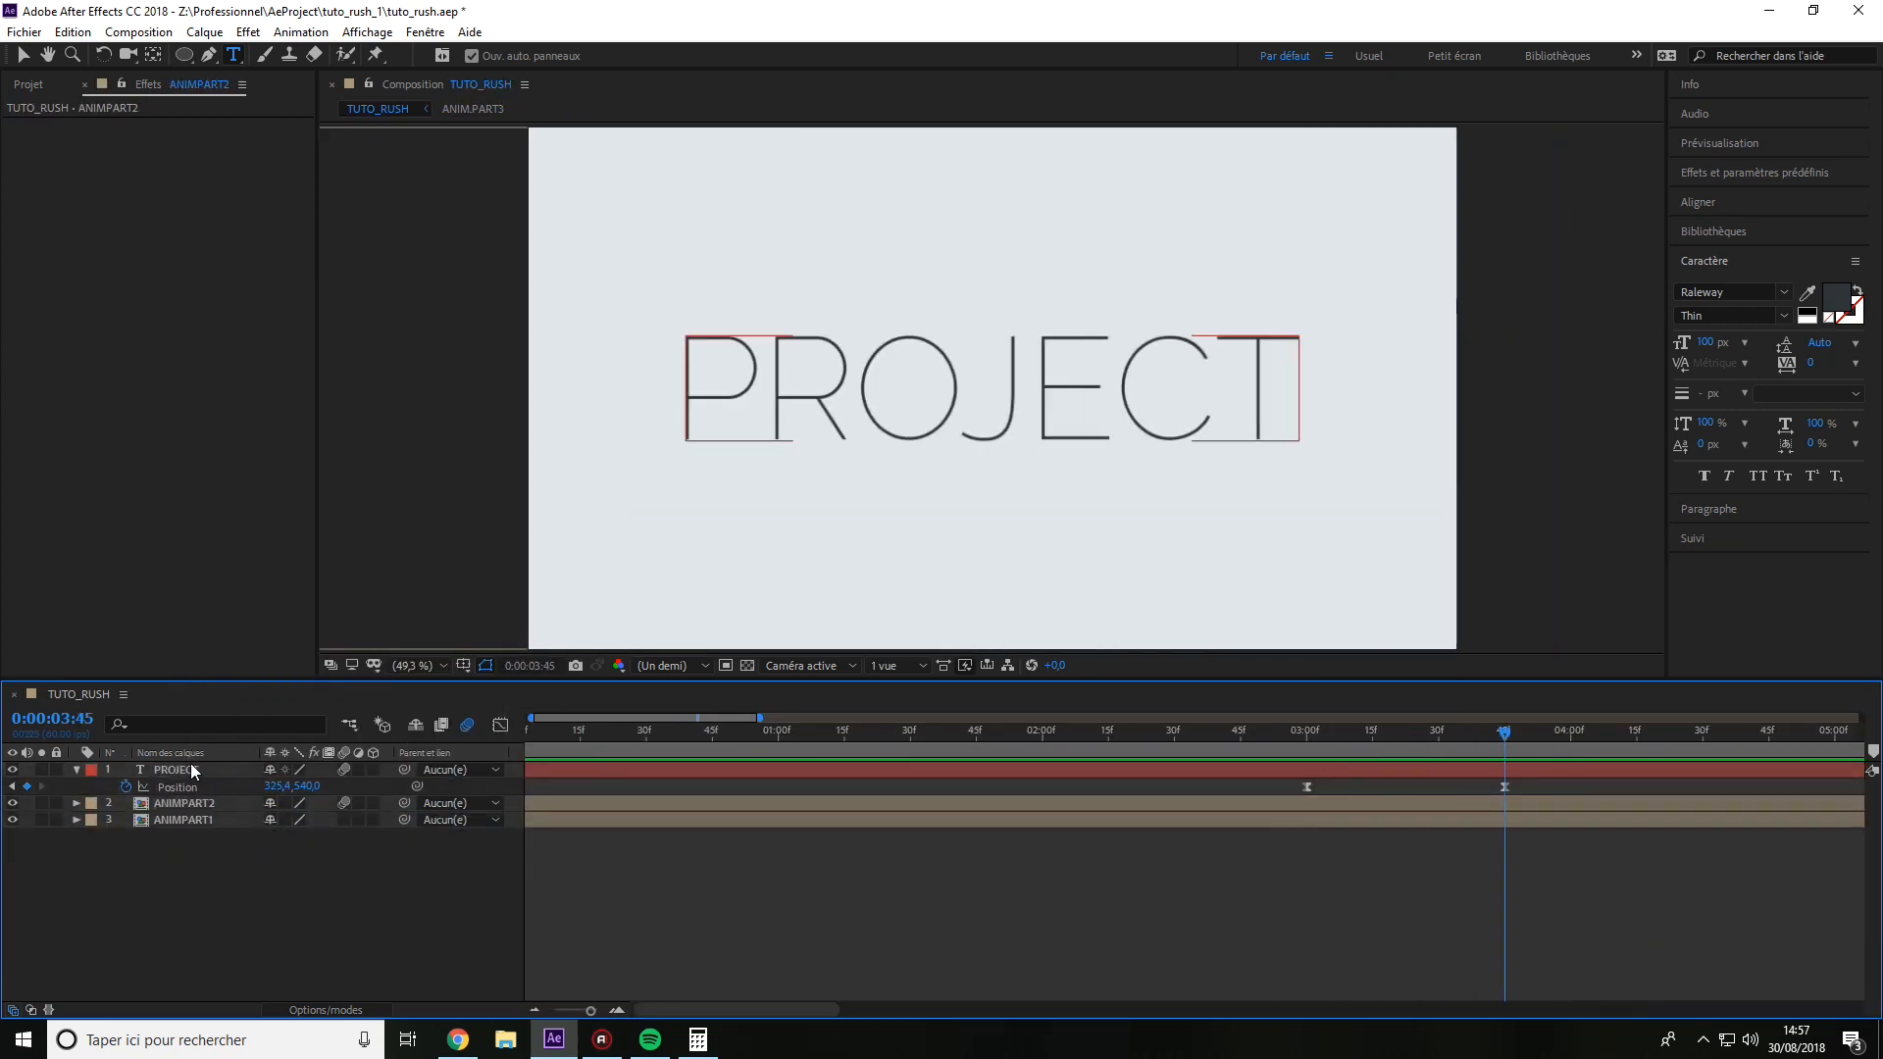
Extend the PROJECT layer's position animation with a keyframe at 4:30.
click(187, 770)
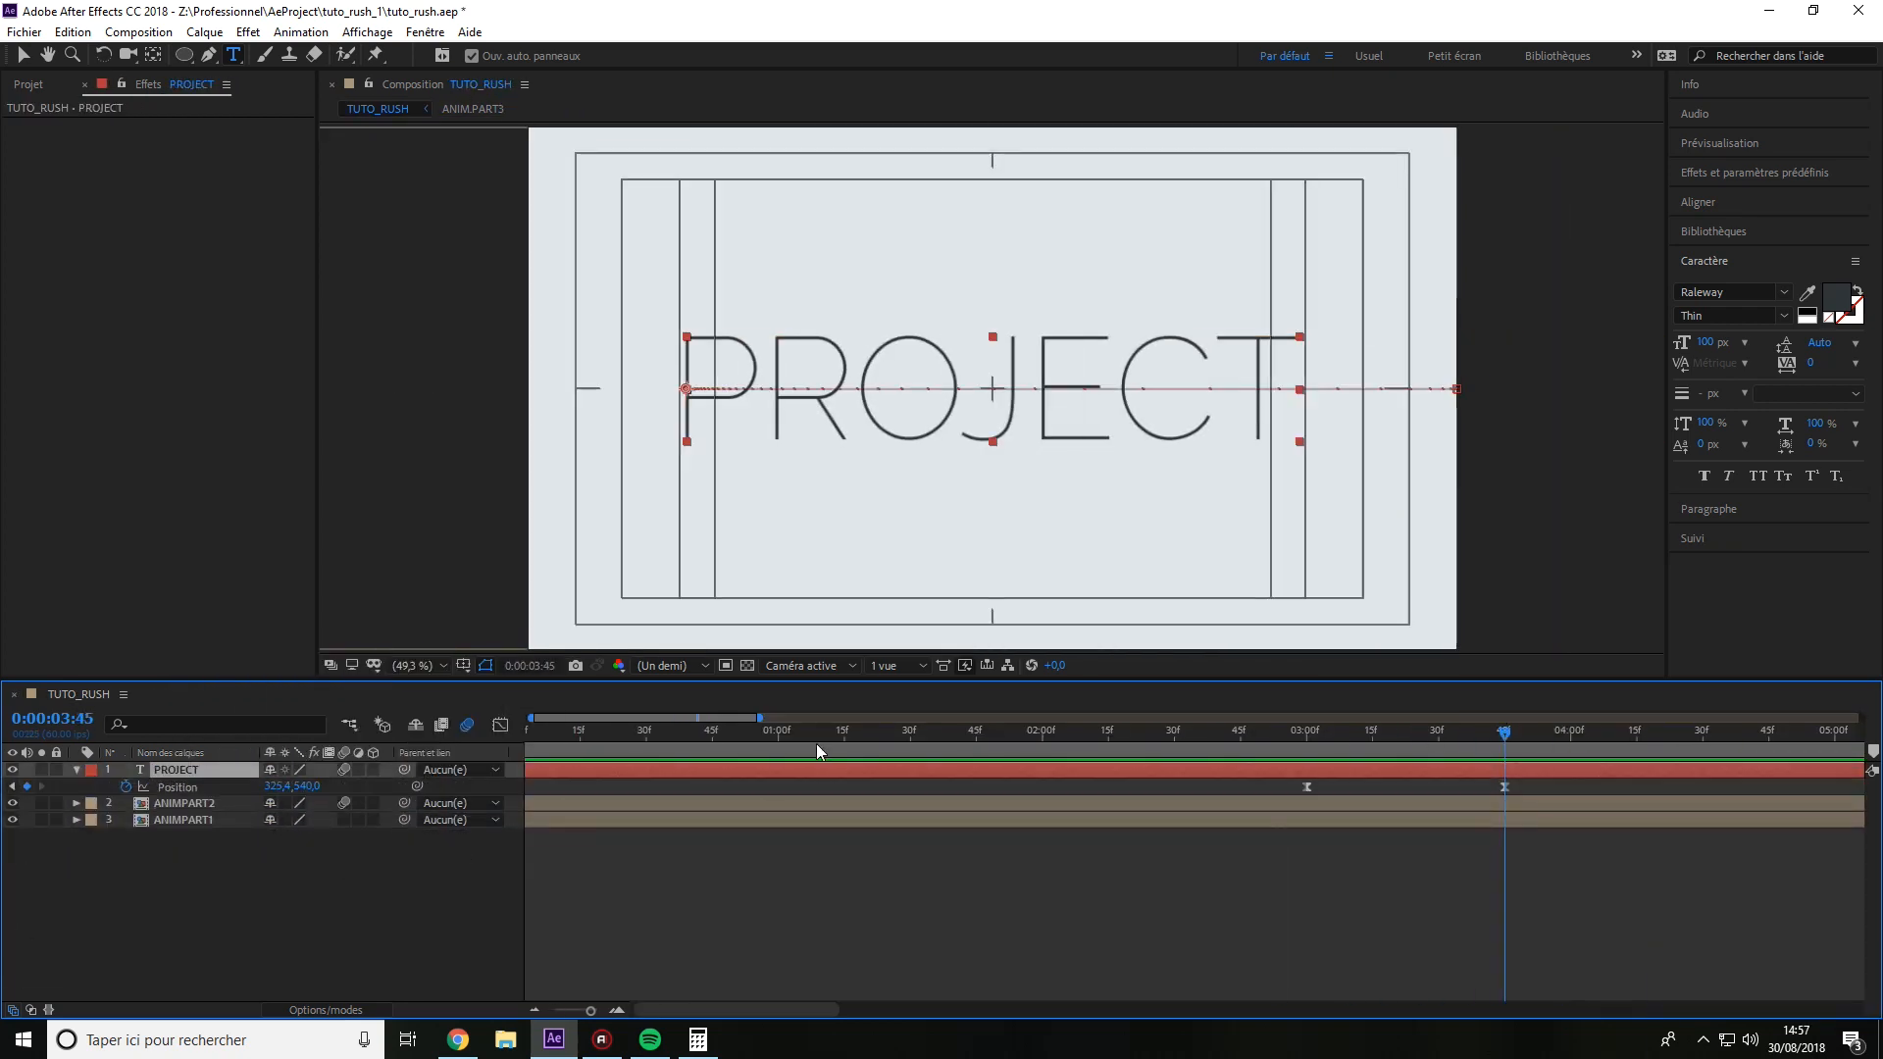
click(579, 1009)
drag(687, 1010, 745, 1010)
click(1243, 736)
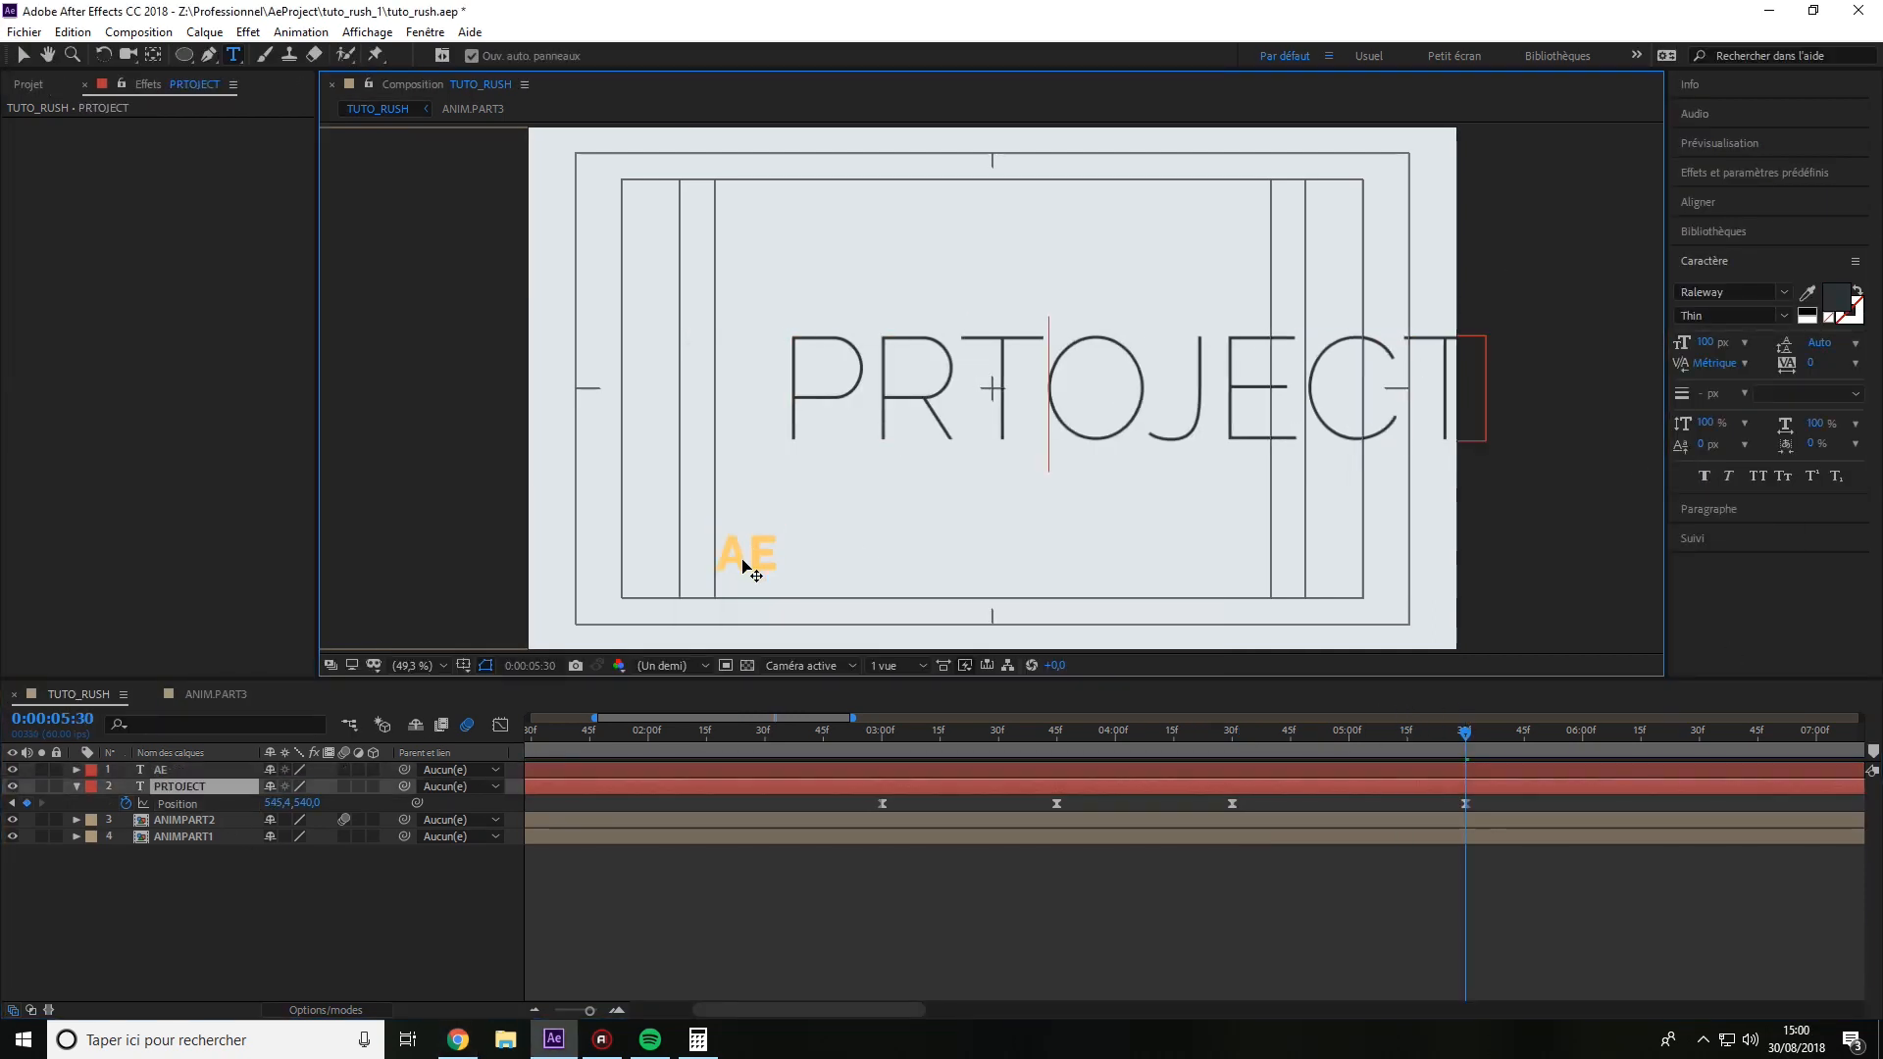
Place the AE text before PROJECT at 302, 540 with a position keyframe at 5:30, and go to 4:30.
click(271, 787)
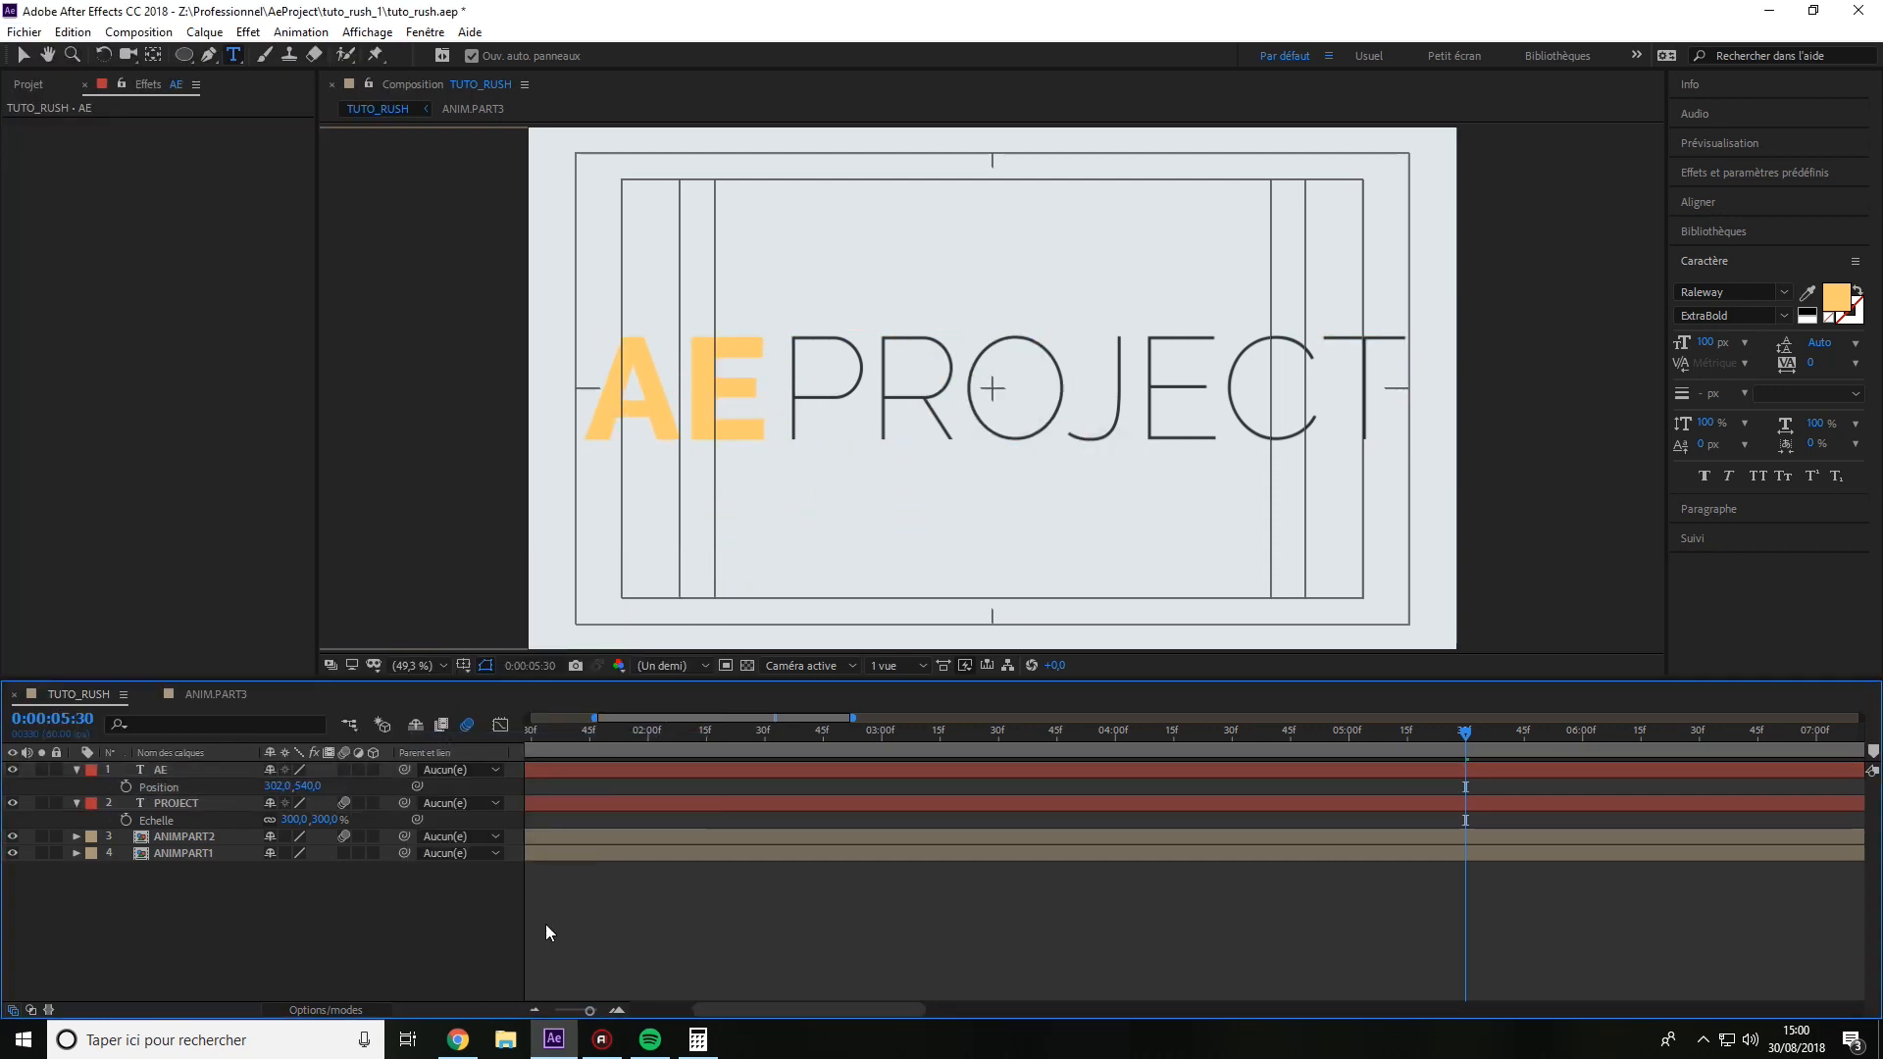
click(1232, 732)
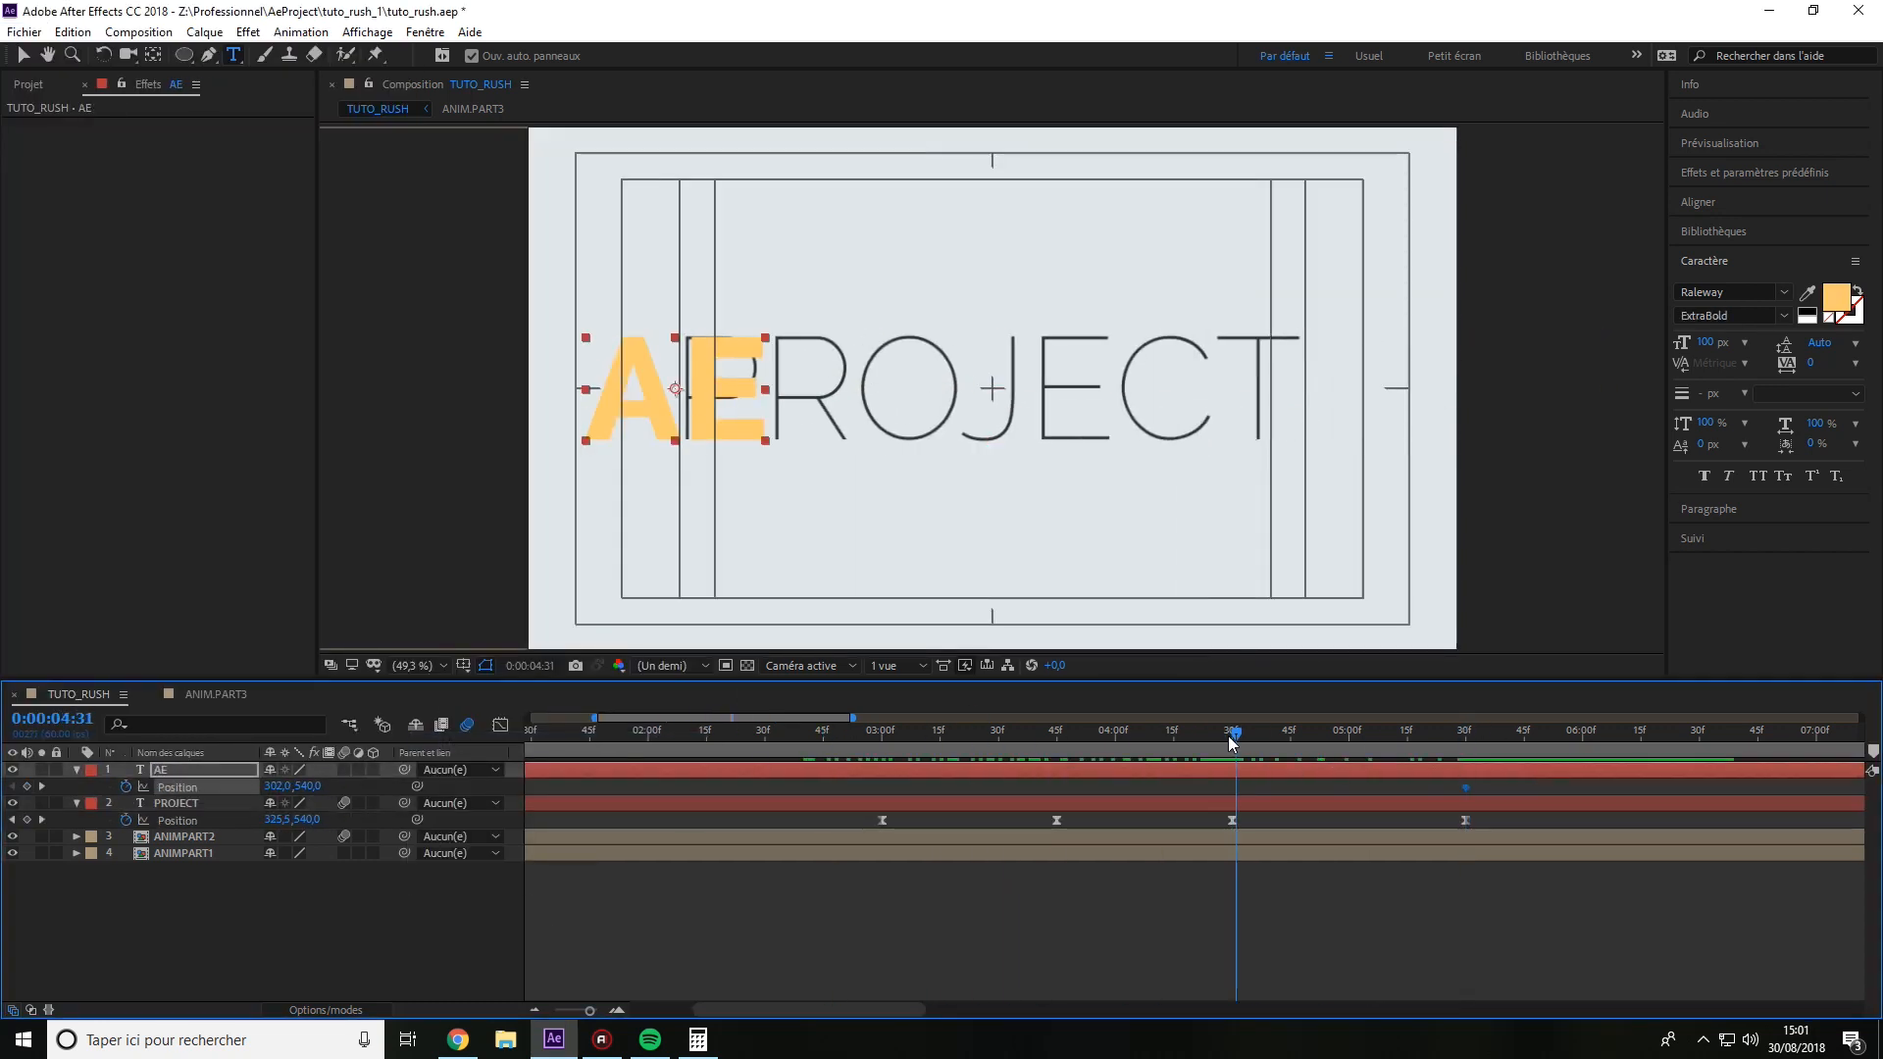
click(1230, 743)
Try shifting the AE text's anchor alignment horizontally, and return to its position property.
click(76, 769)
click(77, 769)
click(93, 787)
click(109, 837)
drag(275, 868, 342, 866)
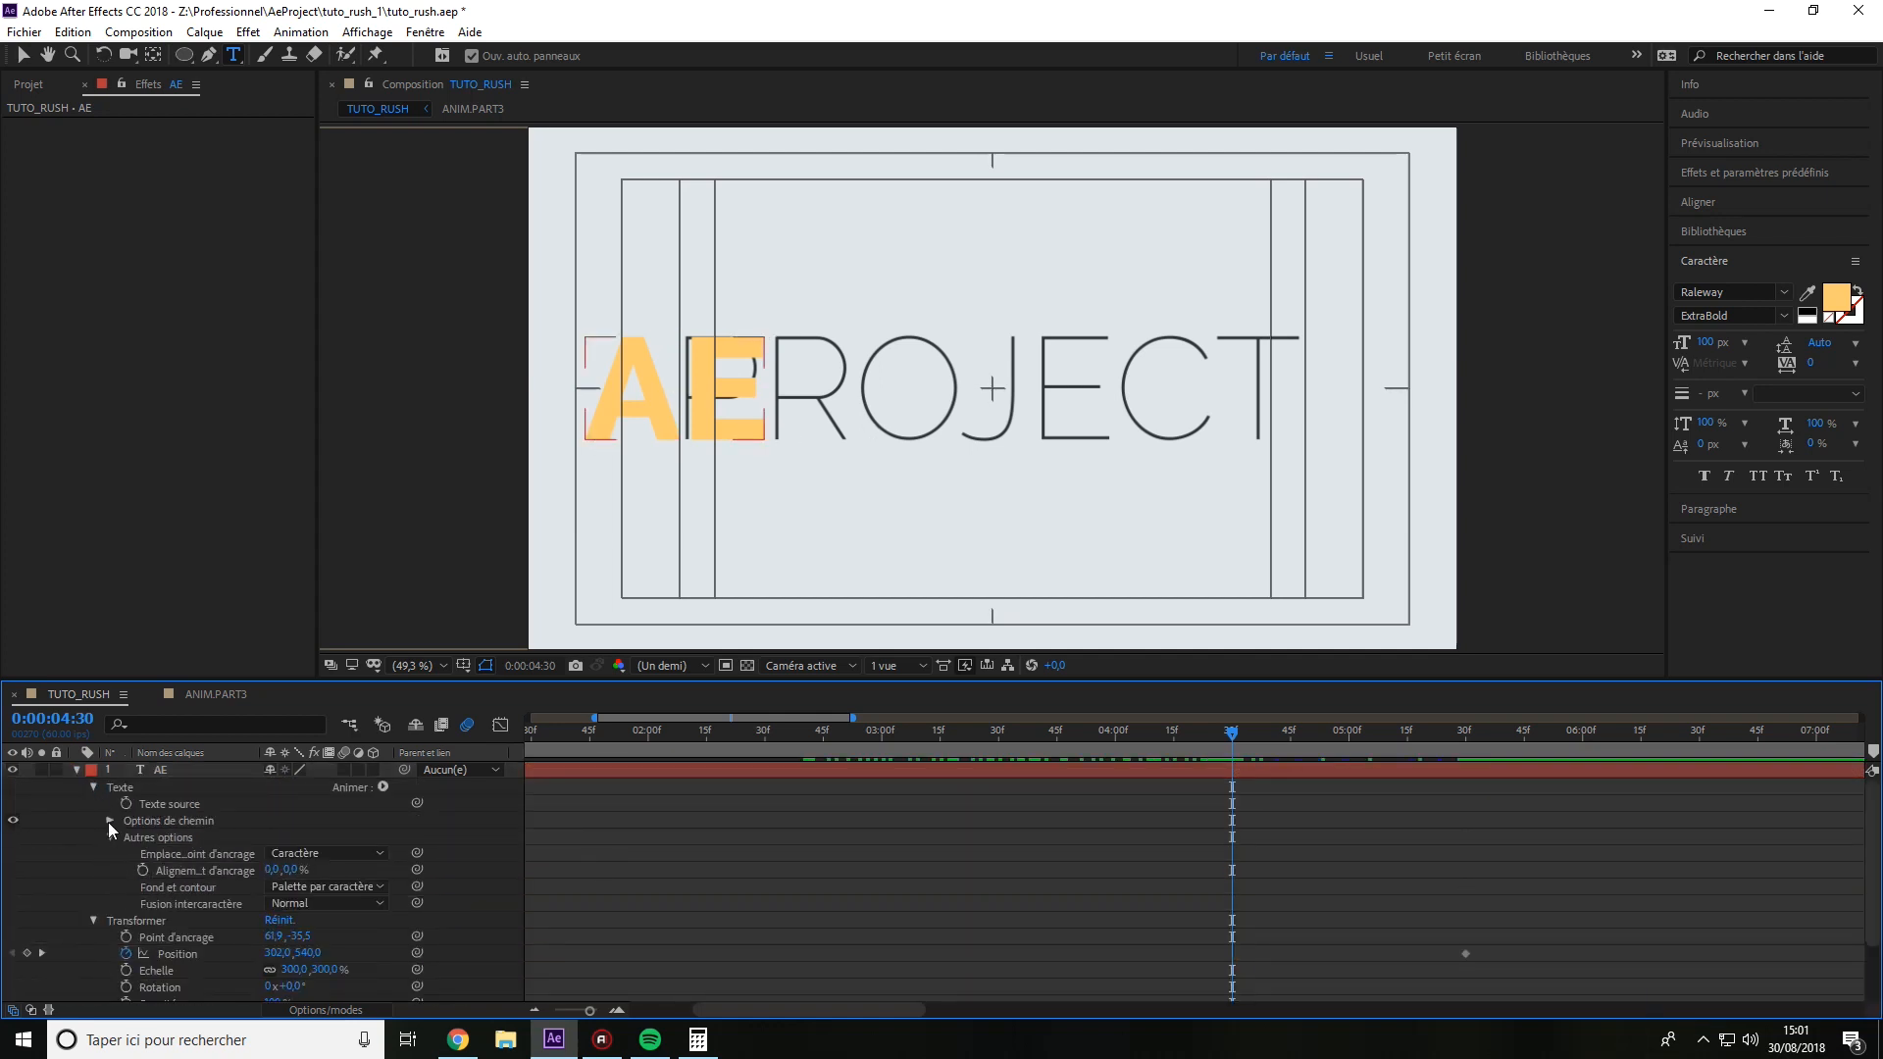
key(p)
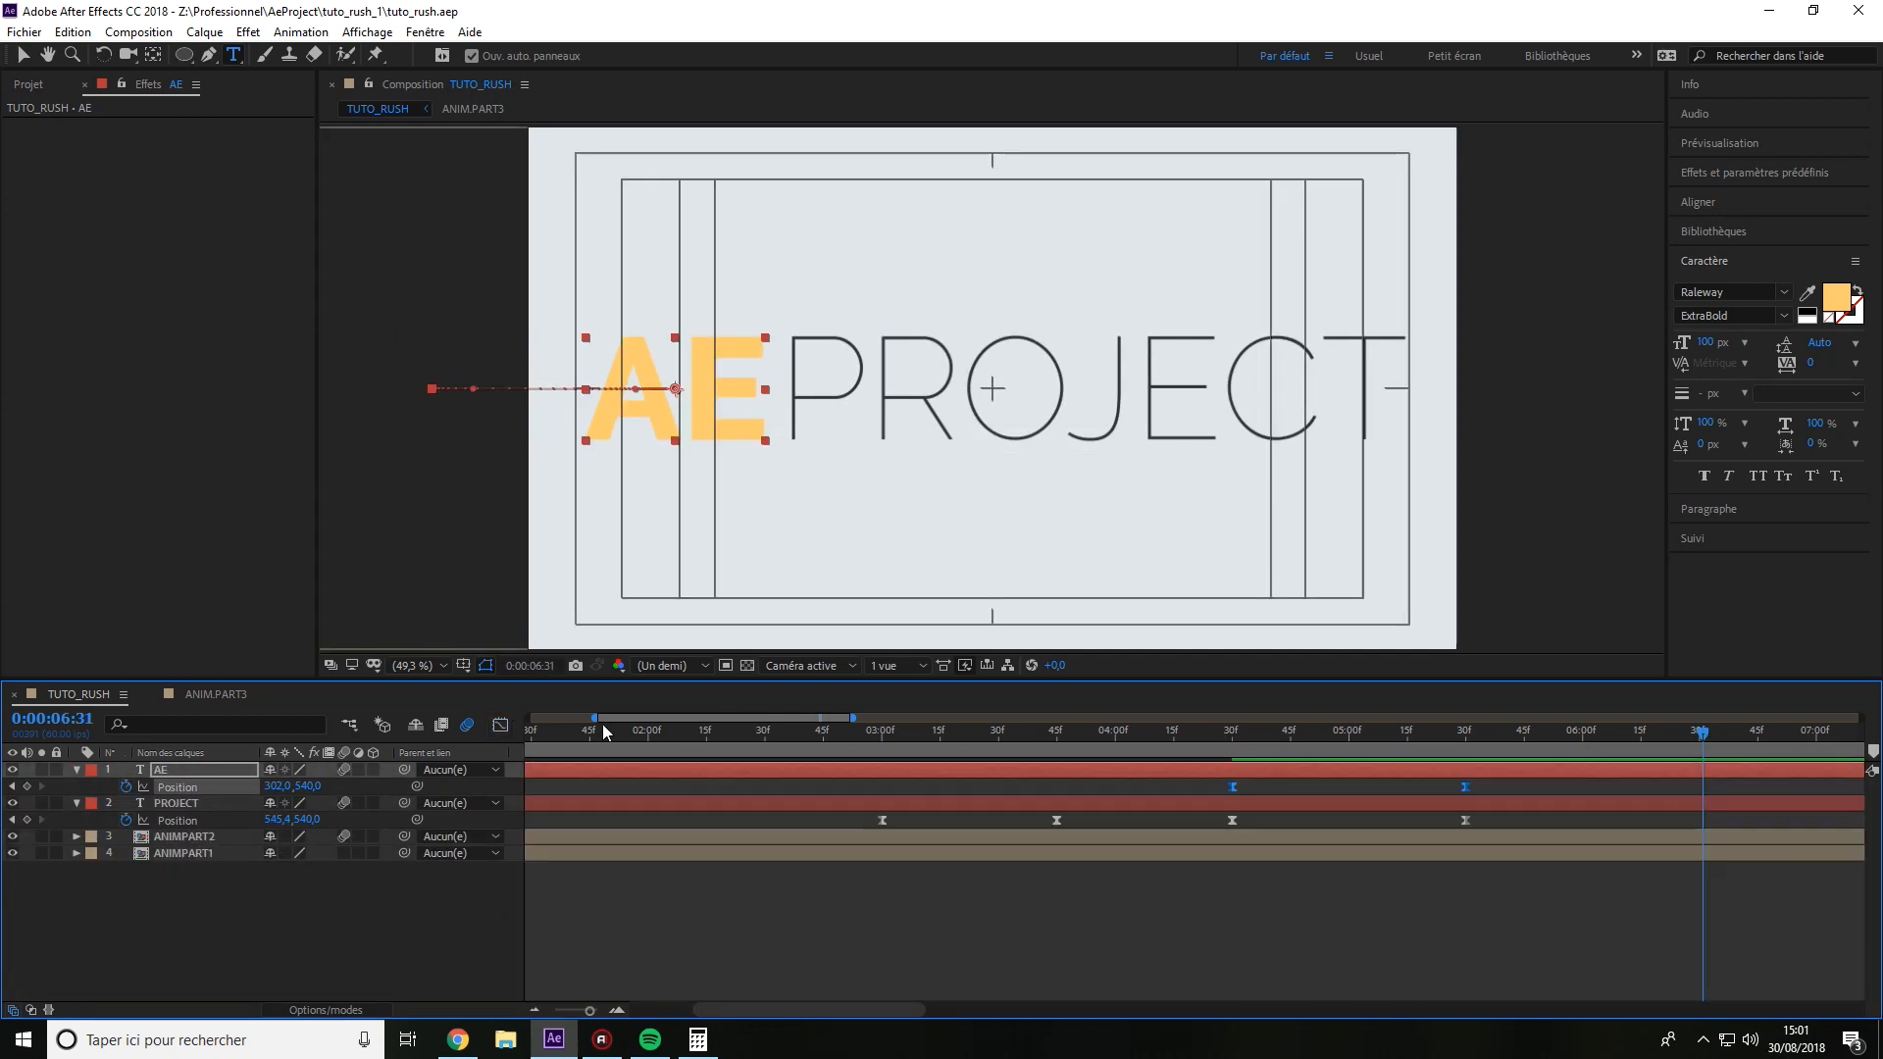